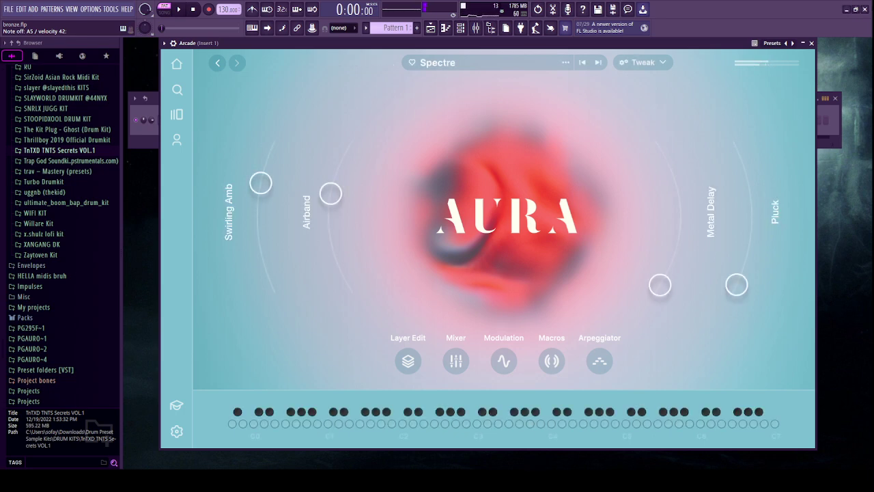
Audition Arcade presets, settle on Configuring from Particles, and close the instrument window.
{"action": "left_click", "coordinate": [598, 63]}
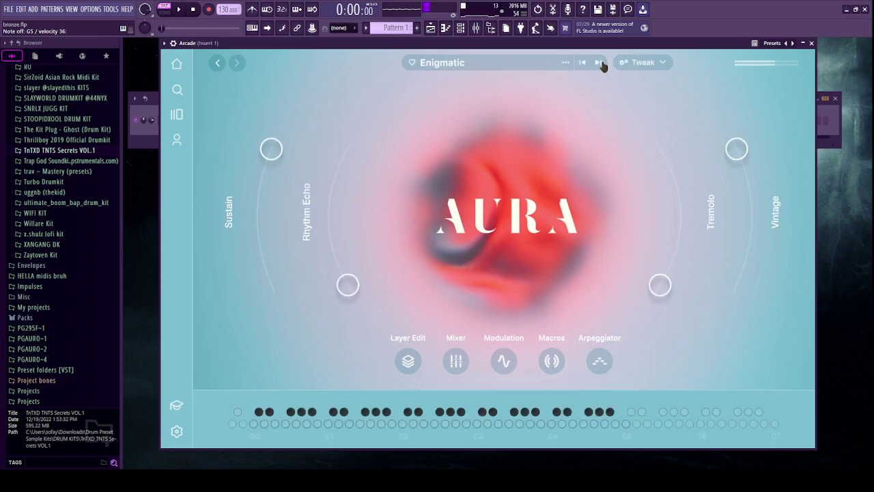
{"action": "left_click", "coordinate": [599, 62]}
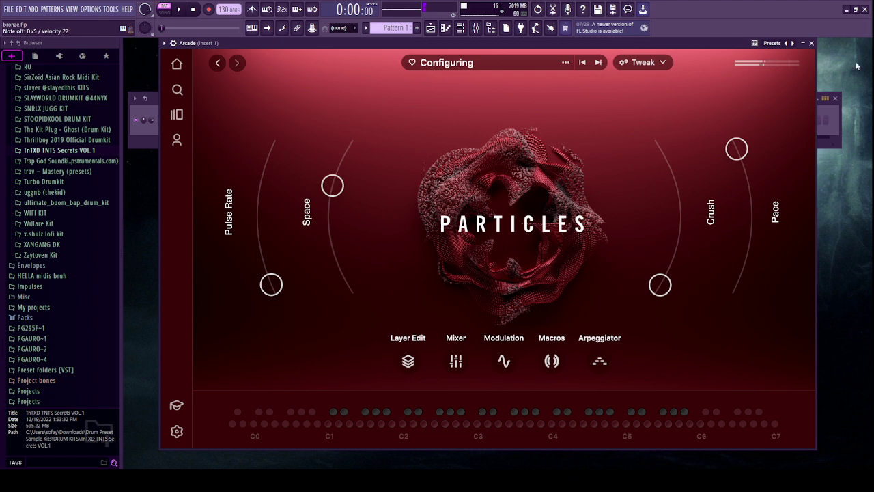
{"action": "left_click", "coordinate": [812, 43]}
Place the played notes in Arcade's piano roll and delete everything before bar 33.
{"action": "key", "text": "F7"}
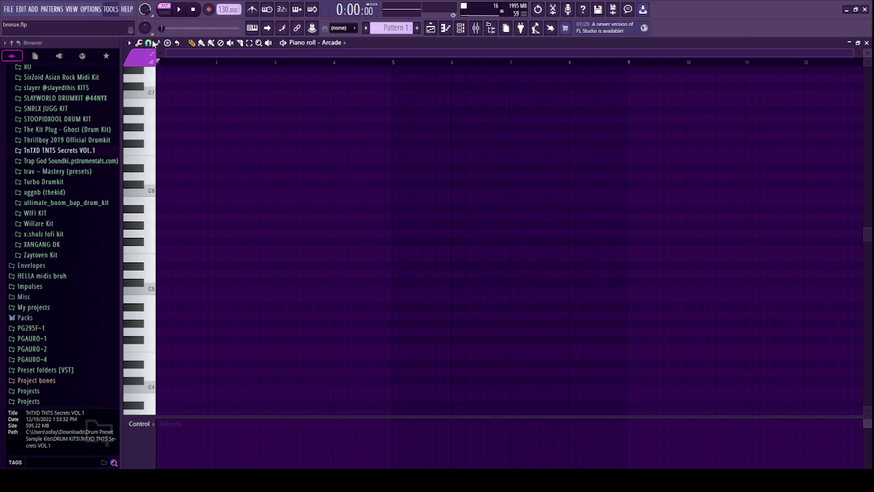
{"action": "key", "text": "ctrl+v"}
{"action": "scroll", "coordinate": [354, 204], "scroll_direction": "down", "scroll_amount": 3}
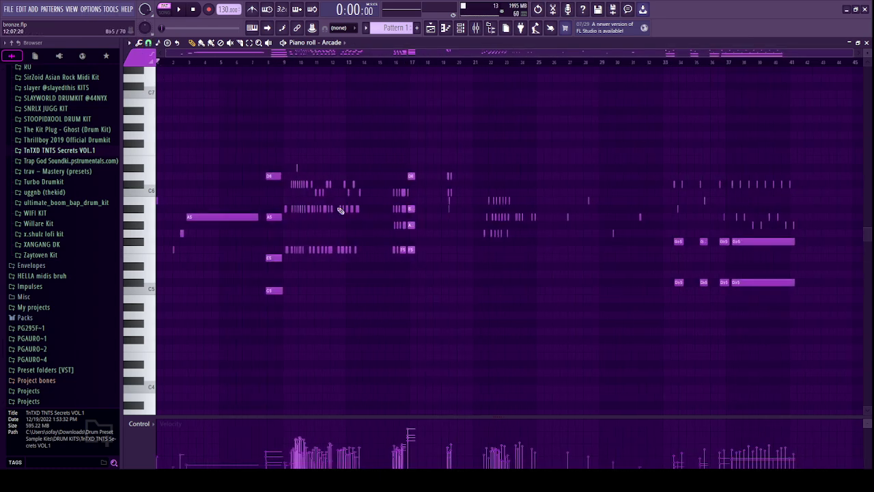
{"action": "left_click_drag", "start_coordinate": [663, 166], "coordinate": [171, 330]}
{"action": "key", "text": "Delete"}
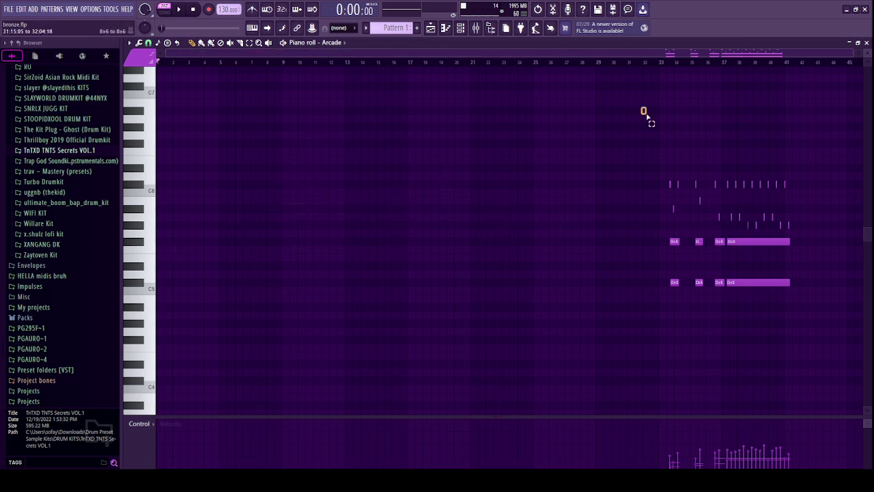
Move the remaining phrase from bar 33 to the start of the pattern and deselect it.
{"action": "left_click_drag", "start_coordinate": [644, 111], "coordinate": [860, 317]}
{"action": "left_click_drag", "start_coordinate": [738, 249], "coordinate": [184, 249]}
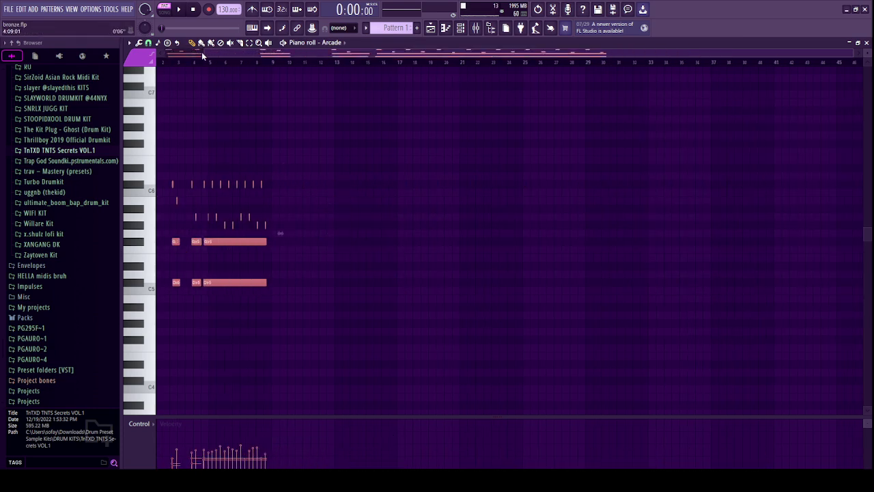
{"action": "left_click_drag", "start_coordinate": [202, 56], "coordinate": [1, 78]}
{"action": "right_click", "coordinate": [218, 148]}
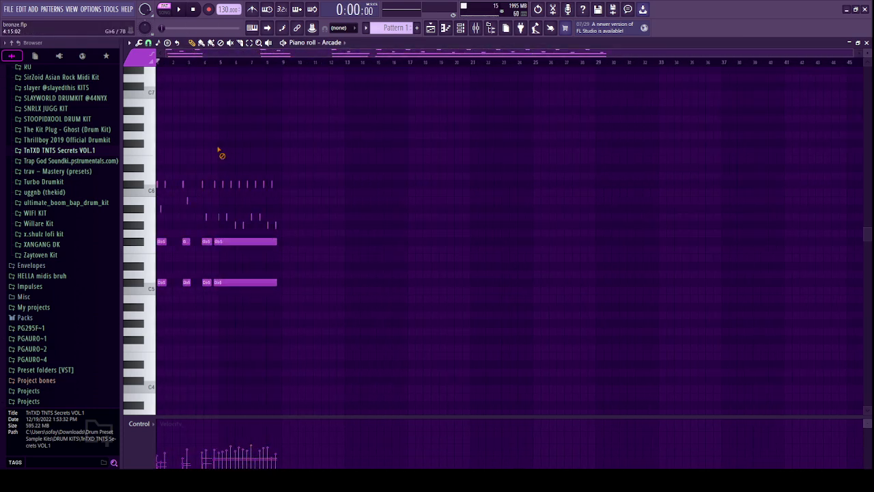
Play the phrase and delete the short chords and melody notes that come before the long sustained chord.
{"action": "key", "text": "space"}
{"action": "scroll", "coordinate": [168, 176], "scroll_direction": "up", "scroll_amount": 5}
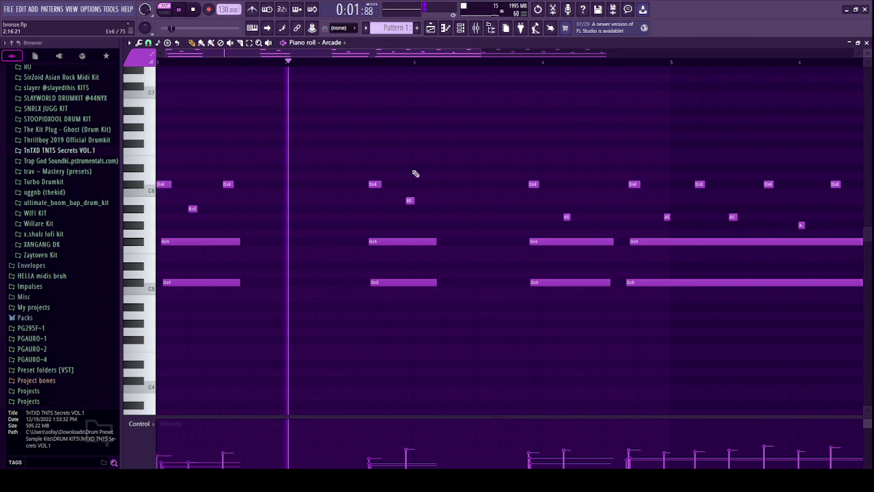
{"action": "scroll", "coordinate": [324, 134], "scroll_direction": "down", "scroll_amount": 4}
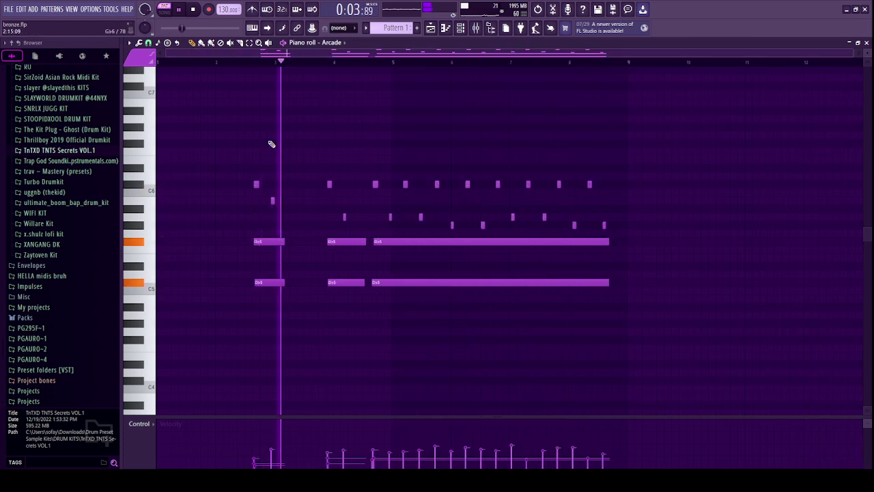
{"action": "left_click_drag", "start_coordinate": [298, 156], "coordinate": [156, 334]}
{"action": "key", "text": "Delete"}
{"action": "left_click_drag", "start_coordinate": [271, 141], "coordinate": [618, 300]}
{"action": "left_click_drag", "start_coordinate": [359, 146], "coordinate": [267, 347]}
{"action": "key", "text": "Delete"}
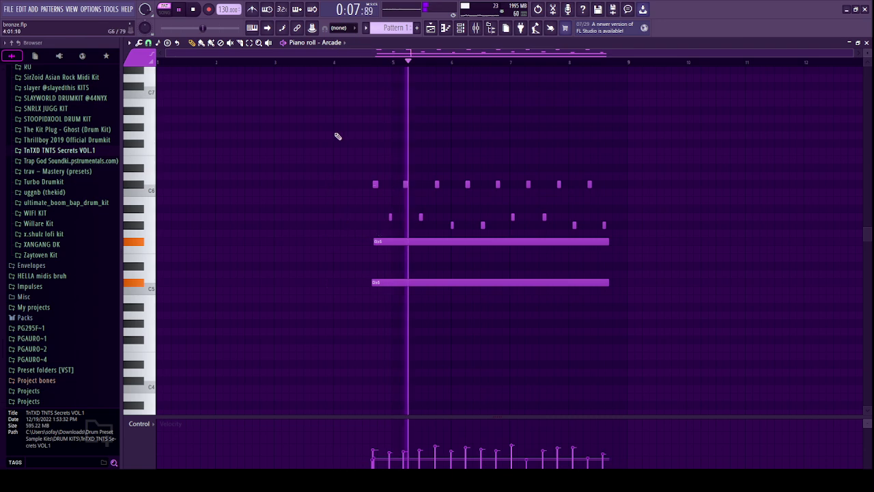
Stop playback and move the long chord with its melody notes to the start of bar 1.
{"action": "left_click_drag", "start_coordinate": [335, 136], "coordinate": [816, 381]}
{"action": "key", "text": "space"}
{"action": "left_click_drag", "start_coordinate": [414, 284], "coordinate": [164, 286]}
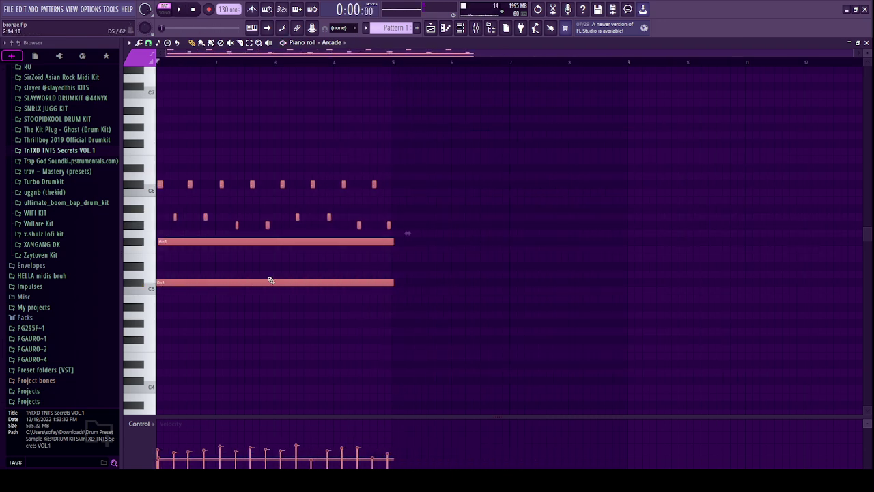
Quantize all notes to the grid and level their velocities to one equal value.
{"action": "key", "text": "ctrl+a"}
{"action": "key", "text": "alt+q"}
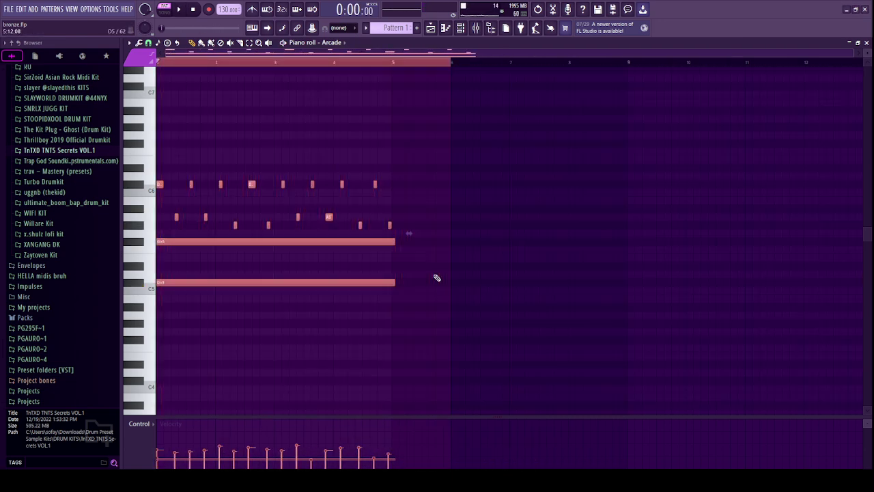
{"action": "scroll", "coordinate": [233, 144], "scroll_direction": "down", "scroll_amount": 10}
{"action": "scroll", "coordinate": [234, 144], "scroll_direction": "up", "scroll_amount": 10}
{"action": "left_click", "coordinate": [206, 124], "text": "ctrl"}
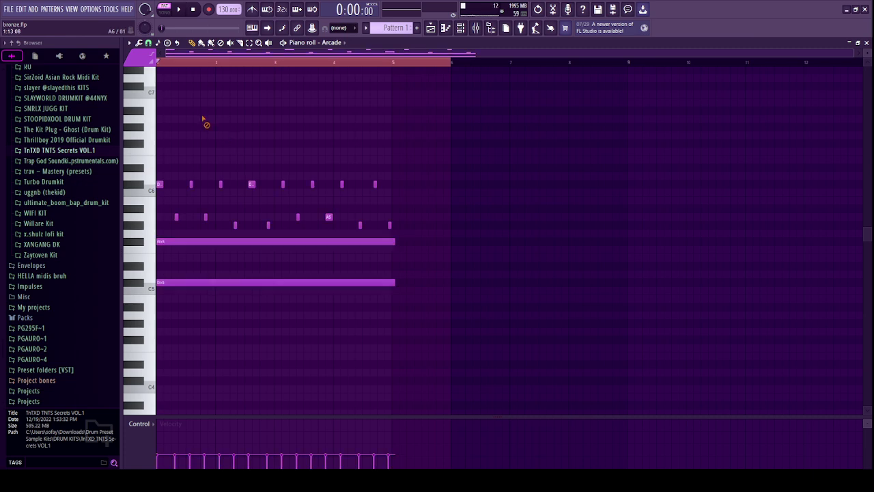
{"action": "scroll", "coordinate": [145, 179], "scroll_direction": "up", "scroll_amount": 4}
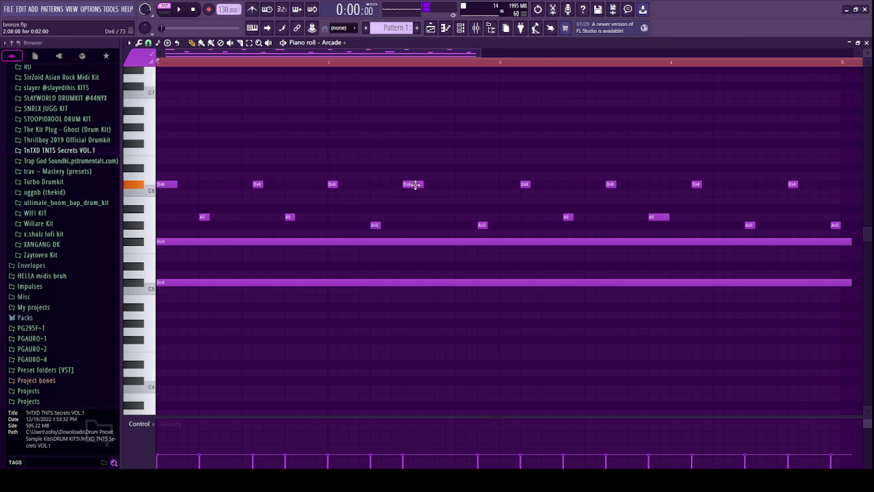
Reset all notes to one short length and extend the two lower chord notes to the end of bar 4.
{"action": "key", "text": "ctrl+a"}
{"action": "key", "text": "shift+d"}
{"action": "scroll", "coordinate": [287, 256], "scroll_direction": "down", "scroll_amount": 3}
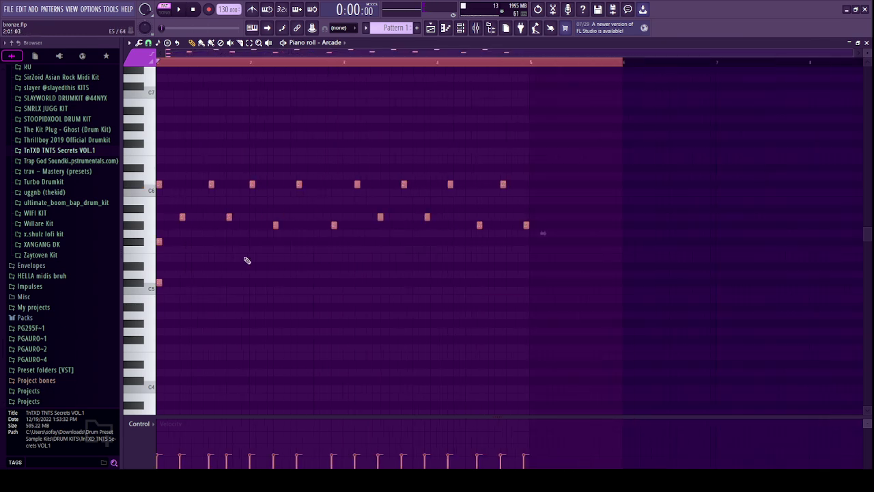
{"action": "left_click_drag", "start_coordinate": [182, 231], "coordinate": [180, 235]}
{"action": "left_click_drag", "start_coordinate": [161, 282], "coordinate": [511, 282]}
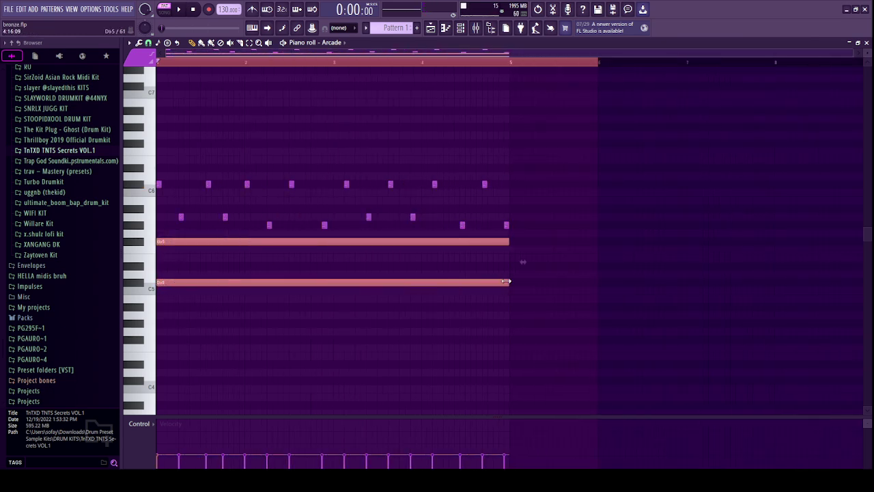
Replace the melody notes in bars 3 and 4 with a copy of the melody from bars 1 and 2.
{"action": "left_click", "coordinate": [540, 224]}
{"action": "left_click_drag", "start_coordinate": [574, 123], "coordinate": [338, 243]}
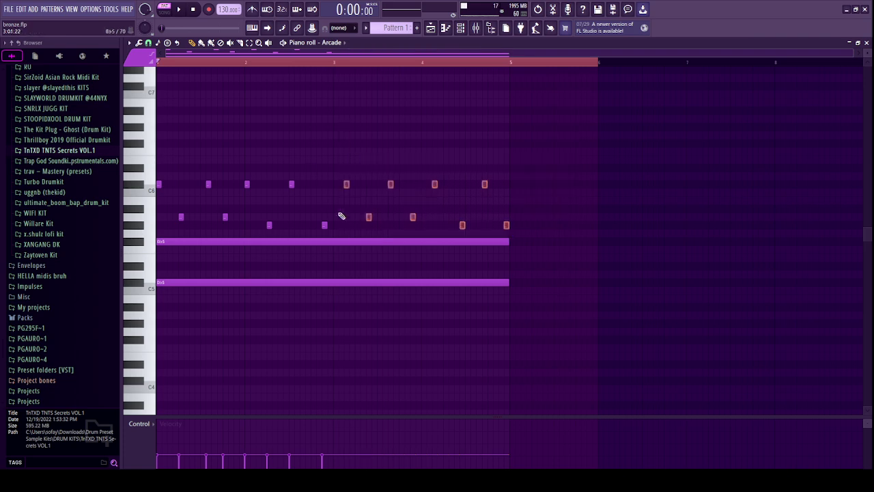
{"action": "scroll", "coordinate": [203, 172], "scroll_direction": "up", "scroll_amount": 2}
{"action": "left_click_drag", "start_coordinate": [242, 53], "coordinate": [198, 57]}
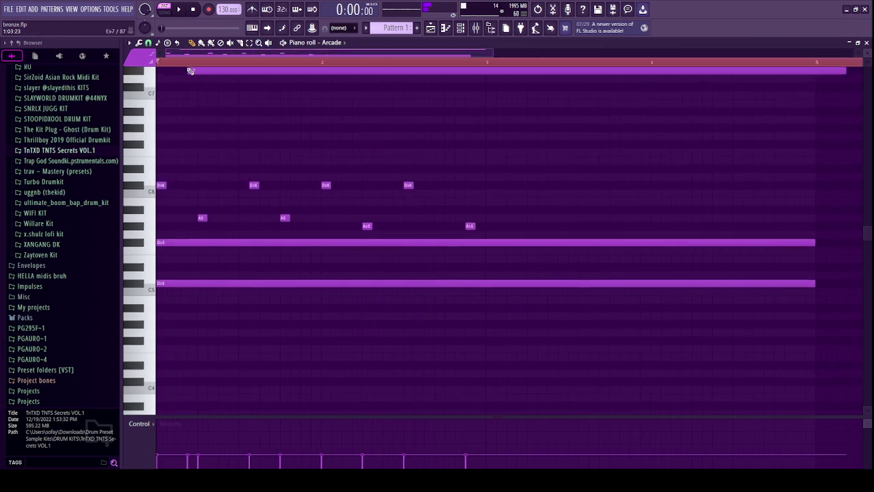
{"action": "left_click", "coordinate": [193, 66]}
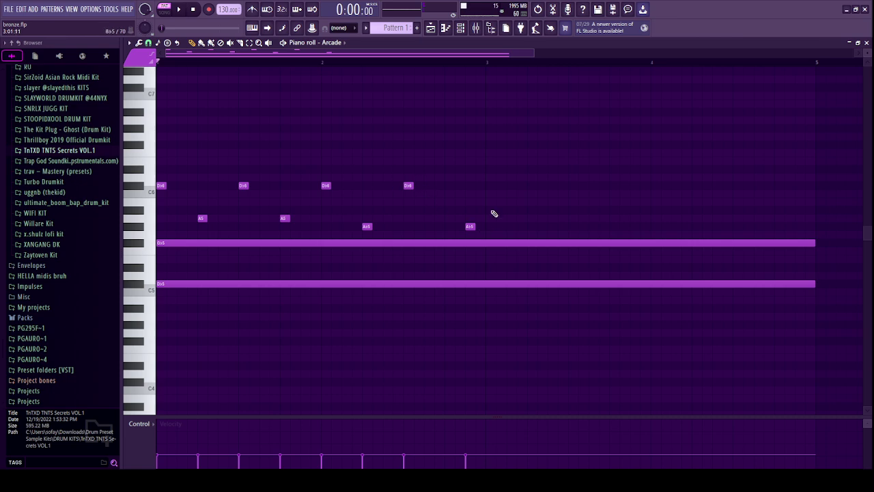
{"action": "left_click_drag", "start_coordinate": [521, 167], "coordinate": [187, 234]}
{"action": "key", "text": "ctrl+b"}
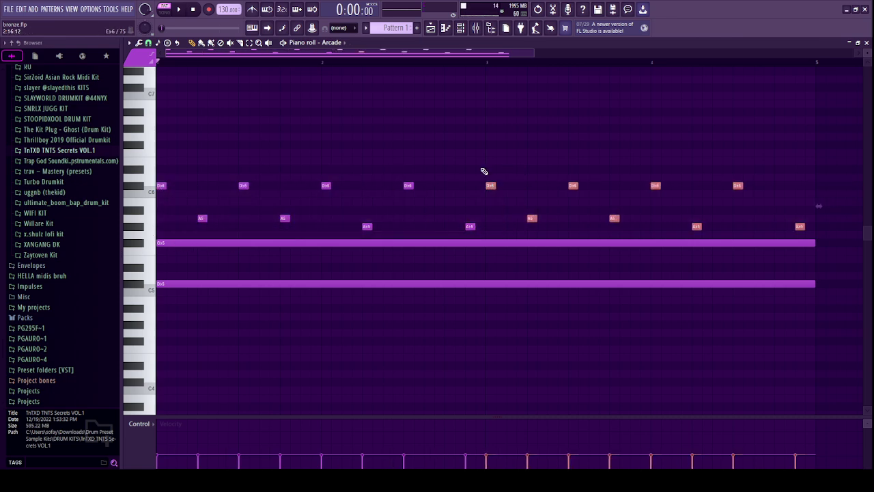
Transpose all notes down two semitones and close the piano roll.
{"action": "scroll", "coordinate": [485, 181], "scroll_direction": "down", "scroll_amount": 2, "text": "ctrl"}
{"action": "key", "text": "Down"}
{"action": "key", "text": "Down"}
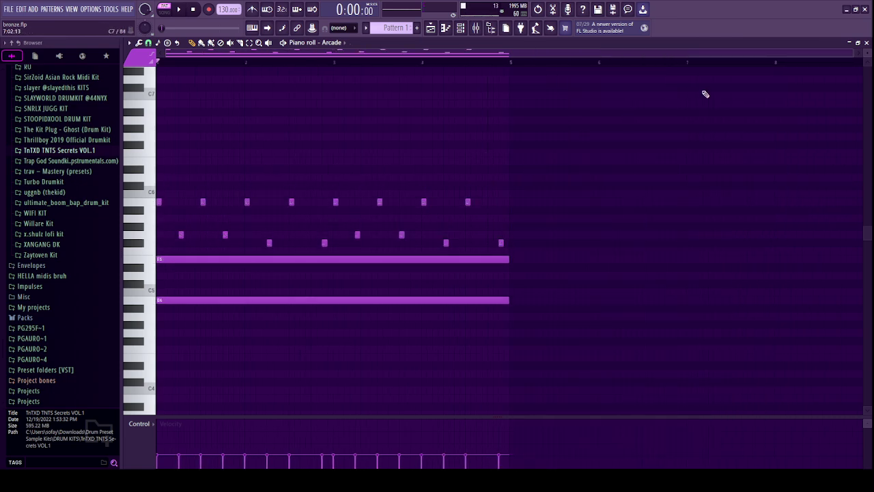
{"action": "left_click", "coordinate": [866, 42]}
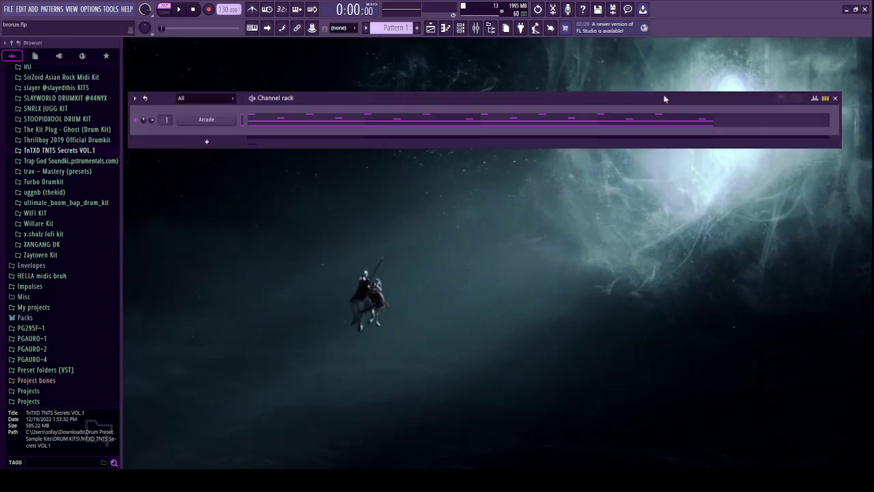
Add Fruity Parametric EQ 2 to mixer Insert 1, roll off the low frequencies with its first band, and start playback.
{"action": "left_click", "coordinate": [477, 28]}
{"action": "scroll", "coordinate": [73, 160], "scroll_direction": "up", "scroll_amount": 12}
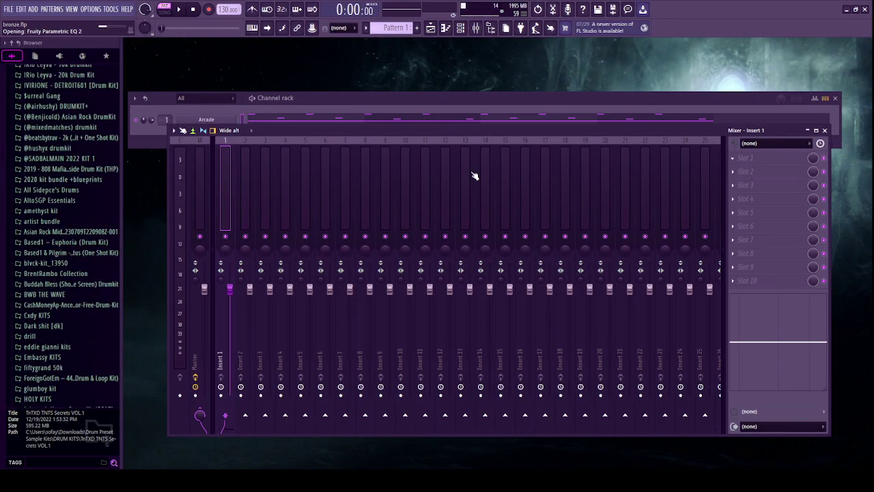
{"action": "left_click_drag", "start_coordinate": [229, 209], "coordinate": [226, 261]}
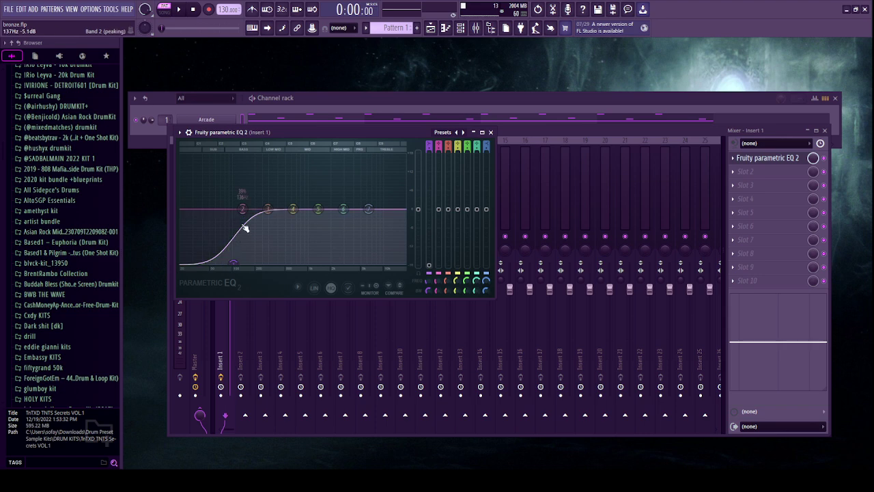
{"action": "key", "text": "space"}
{"action": "left_click", "coordinate": [490, 132]}
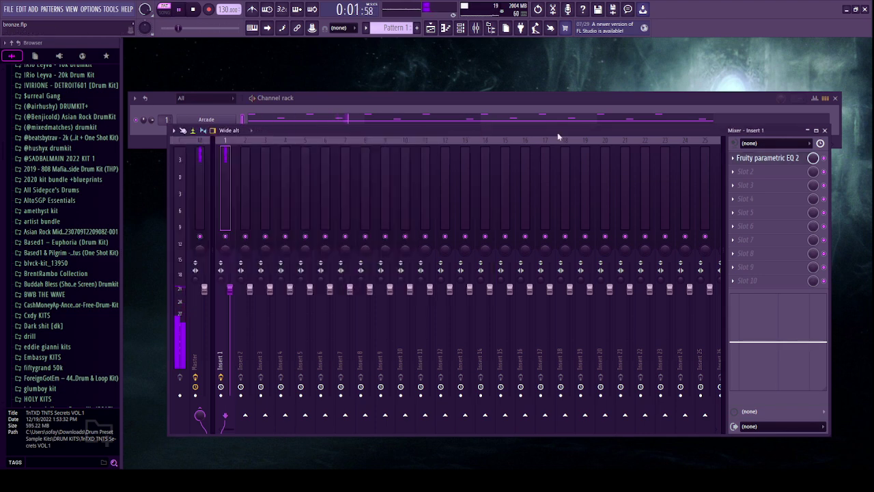
{"action": "left_click", "coordinate": [824, 130]}
Reopen the Arcade notes and duplicate the four-bar phrase into bars 5 to 8.
{"action": "left_click", "coordinate": [774, 117]}
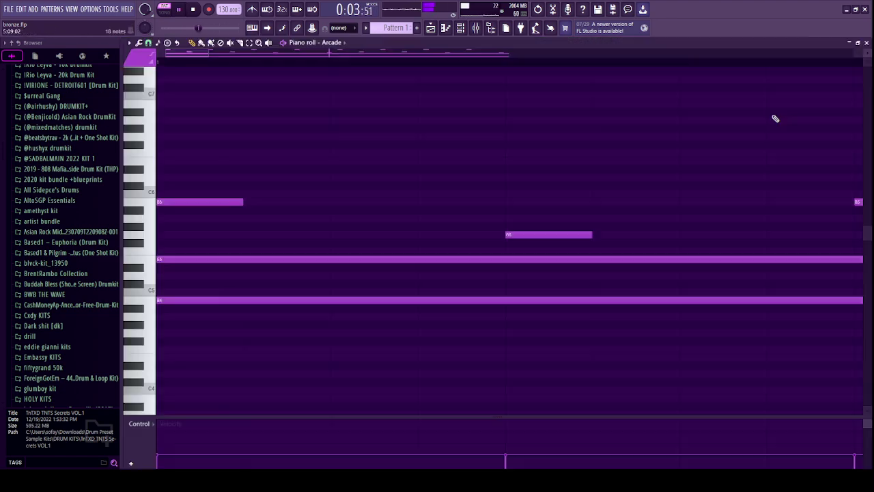
{"action": "scroll", "coordinate": [765, 121], "scroll_direction": "down", "scroll_amount": 5}
{"action": "key", "text": "ctrl+b"}
{"action": "key", "text": "ctrl+d"}
{"action": "scroll", "coordinate": [487, 158], "scroll_direction": "down", "scroll_amount": 1}
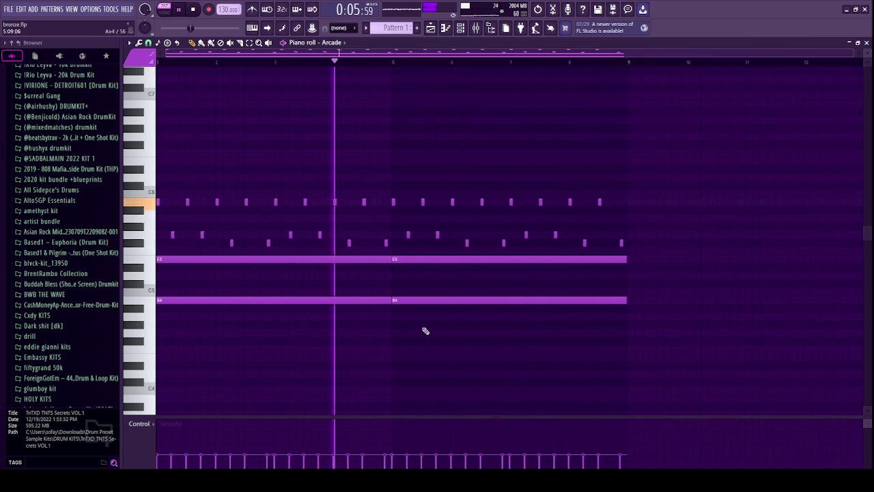
Lower the bottom sustained note in bars 5 to 8 by four semitones to G4.
{"action": "left_click", "coordinate": [462, 302], "text": "ctrl"}
{"action": "key", "text": "shift+Down"}
{"action": "key", "text": "shift+Down"}
{"action": "key", "text": "shift+Down"}
{"action": "key", "text": "shift+Down"}
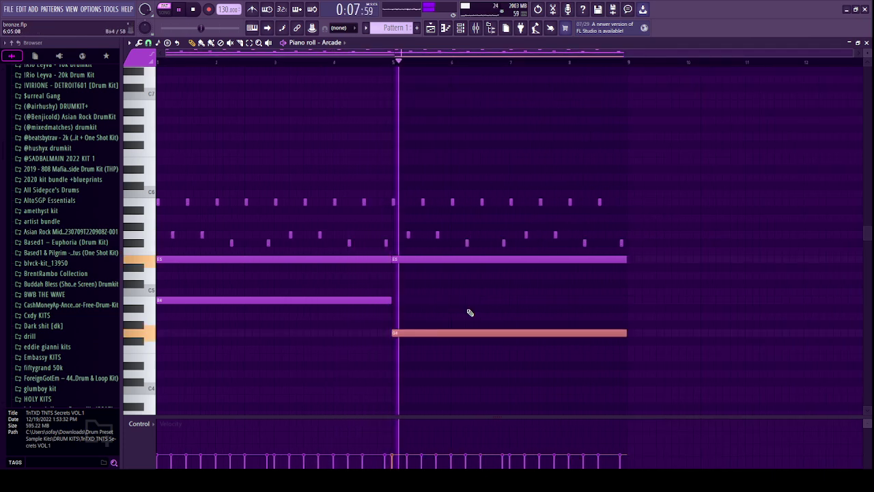
{"action": "left_click", "coordinate": [464, 158], "text": "ctrl"}
Slice the G4 note at bar 7 and lower its second half by one semitone.
{"action": "key", "text": "c"}
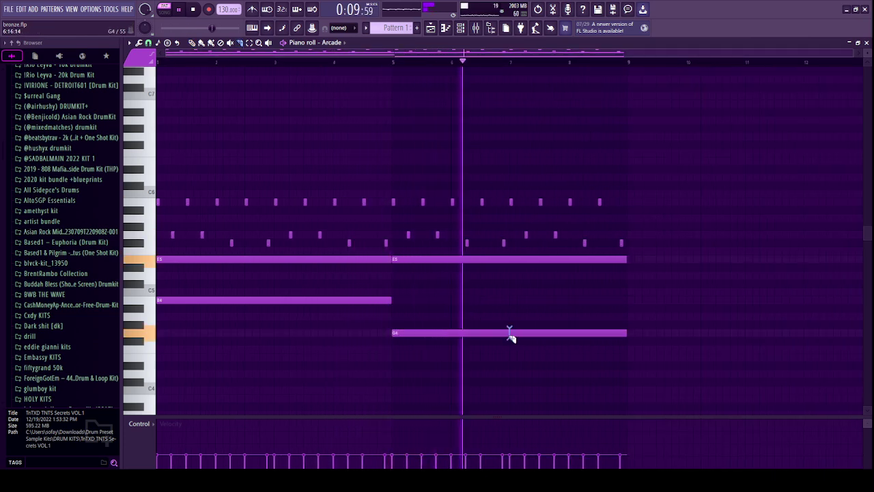
{"action": "left_click_drag", "start_coordinate": [510, 328], "coordinate": [511, 340]}
{"action": "left_click", "coordinate": [540, 316], "text": "ctrl"}
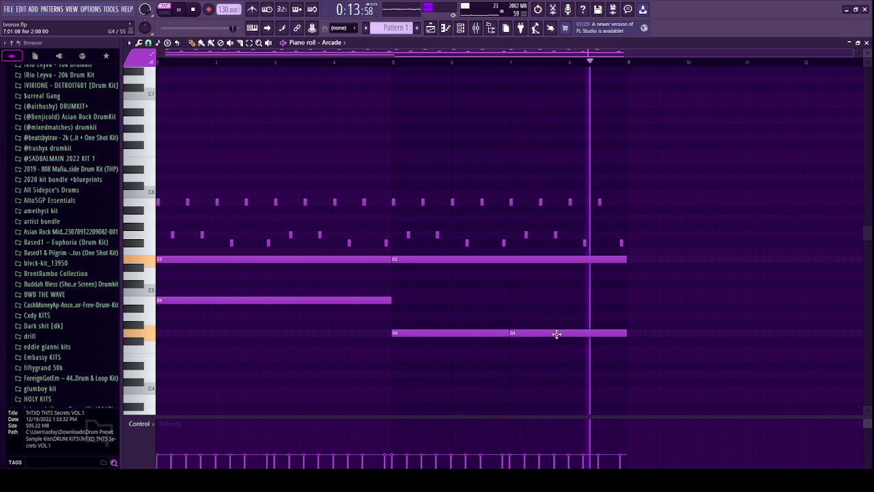
{"action": "left_click_drag", "start_coordinate": [554, 334], "coordinate": [554, 342]}
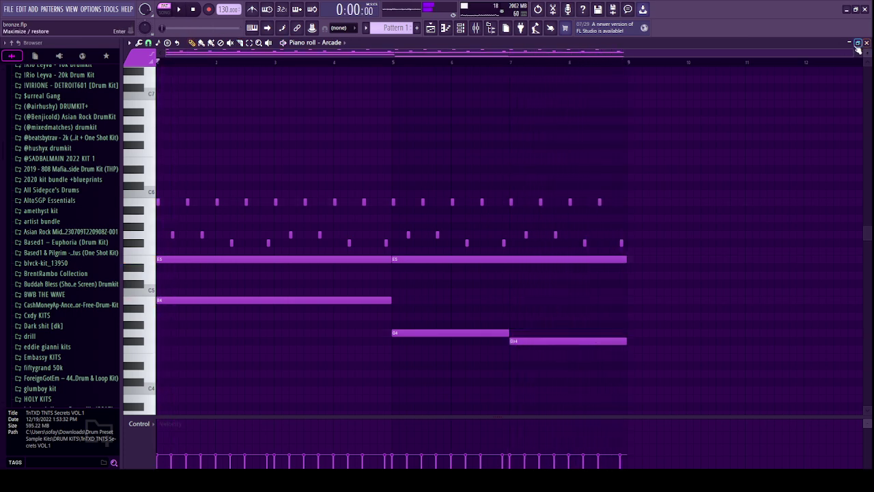
Transpose the whole pattern down one semitone and review it during playback in the mixer and piano roll.
{"action": "key", "text": "shift+Down"}
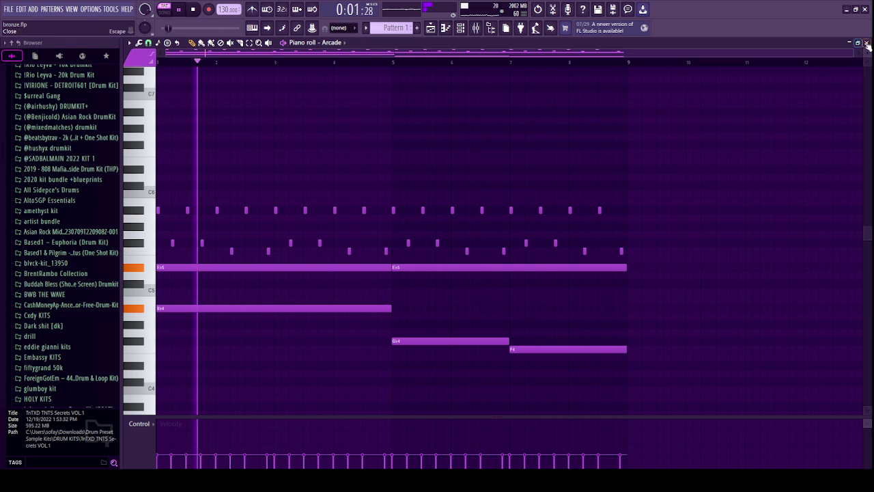
{"action": "key", "text": "F7"}
{"action": "left_click", "coordinate": [476, 28]}
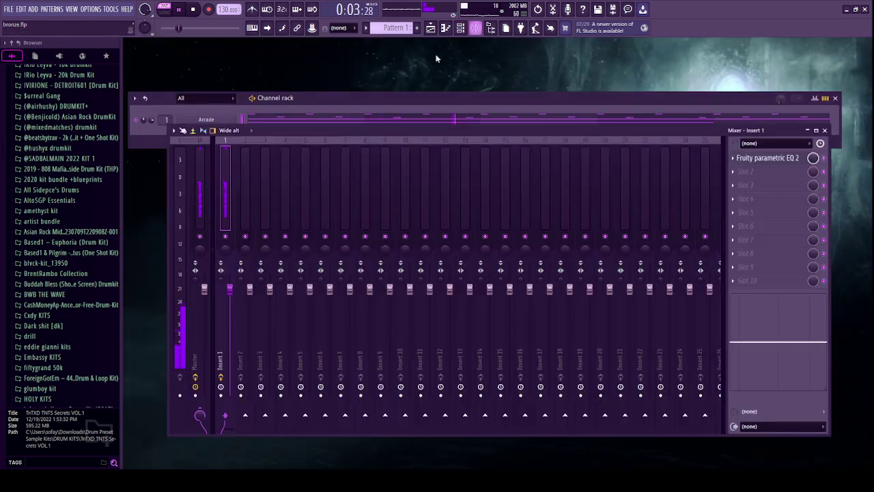
{"action": "key", "text": "F7"}
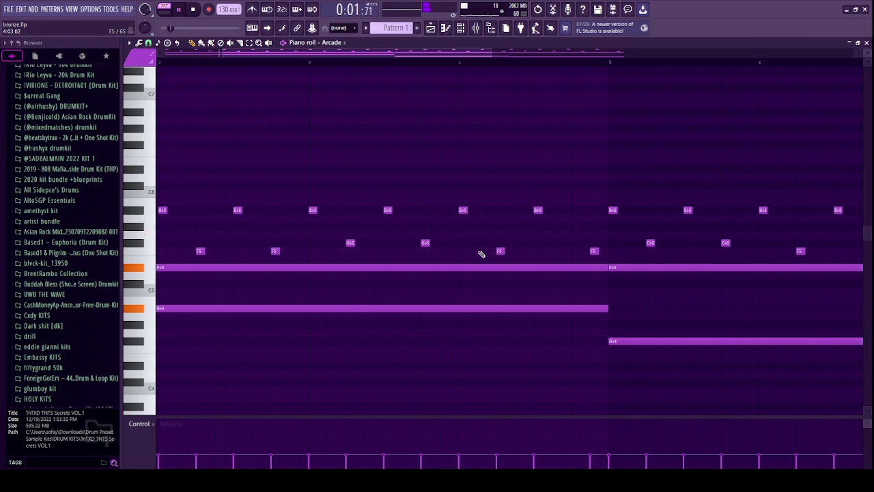
{"action": "scroll", "coordinate": [501, 250], "scroll_direction": "down", "scroll_amount": 3}
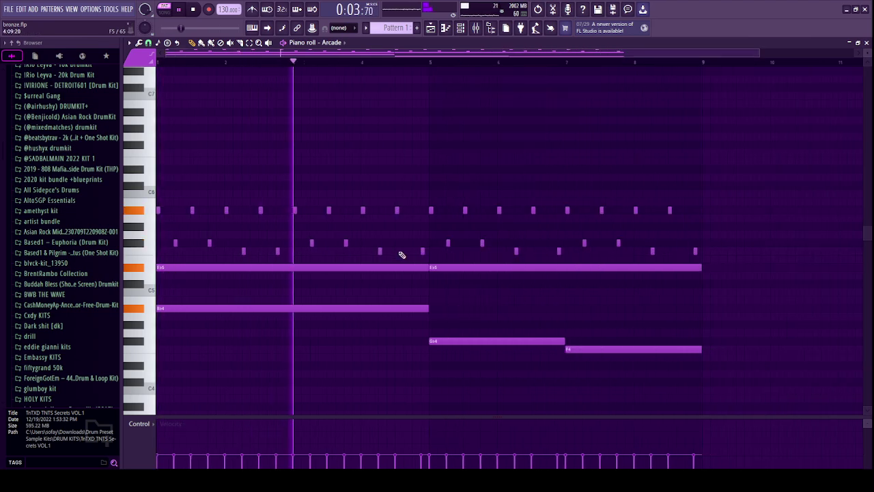
Replace the short upper notes in bars 5 to 8 with a copy of those in bars 1 to 4.
{"action": "scroll", "coordinate": [426, 250], "scroll_direction": "up", "scroll_amount": 2}
{"action": "scroll", "coordinate": [499, 241], "scroll_direction": "down", "scroll_amount": 3}
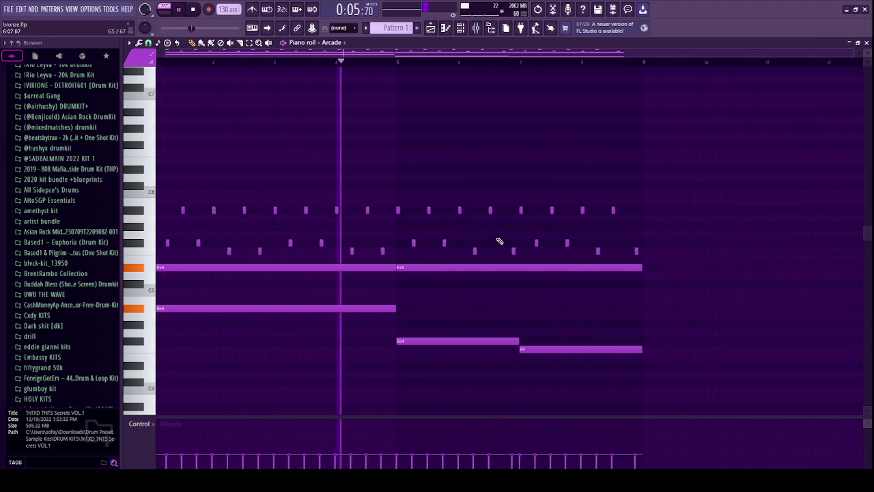
{"action": "left_click_drag", "start_coordinate": [674, 175], "coordinate": [403, 246]}
{"action": "left_click_drag", "start_coordinate": [429, 150], "coordinate": [175, 257]}
{"action": "left_click_drag", "start_coordinate": [156, 208], "coordinate": [117, 208]}
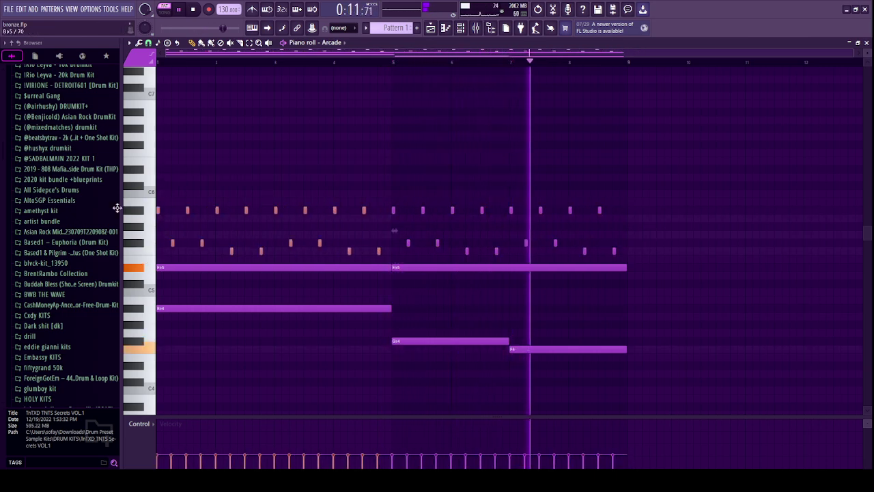
{"action": "key", "text": "F9"}
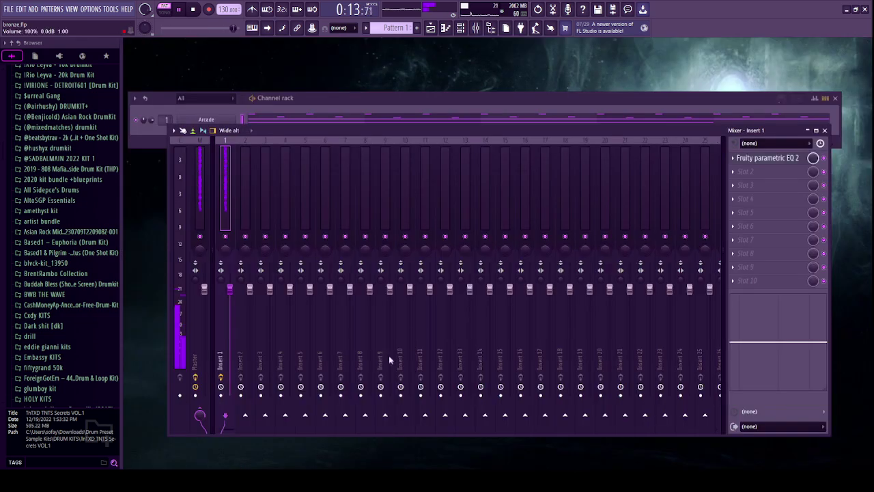
{"action": "key", "text": "F7"}
Add a four-bar sustained E♭4 note beneath the phrase in bars 1 to 4.
{"action": "key", "text": "space"}
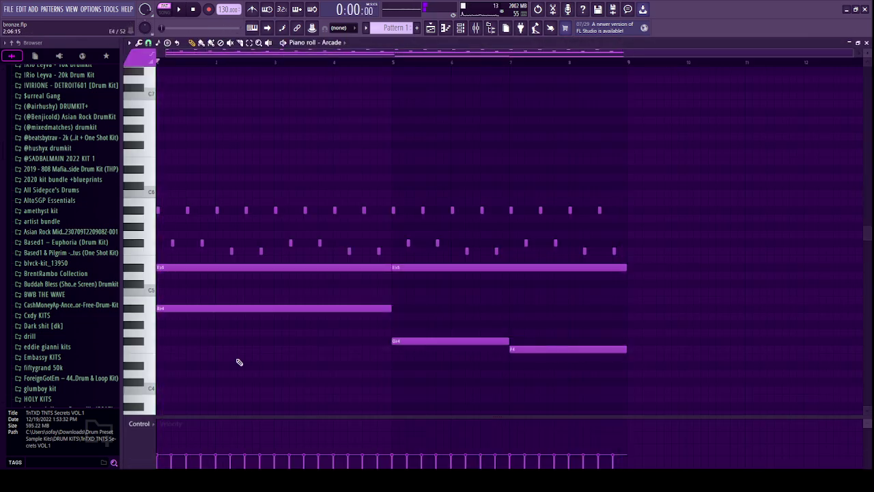
{"action": "left_click", "coordinate": [197, 365]}
{"action": "key", "text": "space"}
{"action": "left_click_drag", "start_coordinate": [275, 365], "coordinate": [390, 372]}
{"action": "key", "text": "space"}
{"action": "left_click", "coordinate": [243, 340]}
{"action": "right_click", "coordinate": [258, 343]}
Slice the sustained E♭4 note at bar 2 and raise the part after the cut to F4.
{"action": "key", "text": "space"}
{"action": "key", "text": "c"}
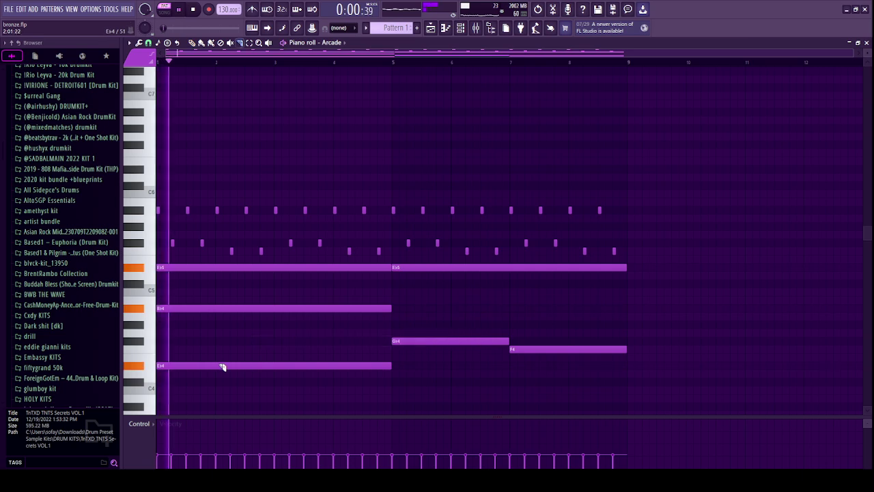
{"action": "left_click", "coordinate": [222, 367]}
{"action": "key", "text": "p"}
{"action": "key", "text": "space"}
{"action": "left_click_drag", "start_coordinate": [249, 366], "coordinate": [249, 348]}
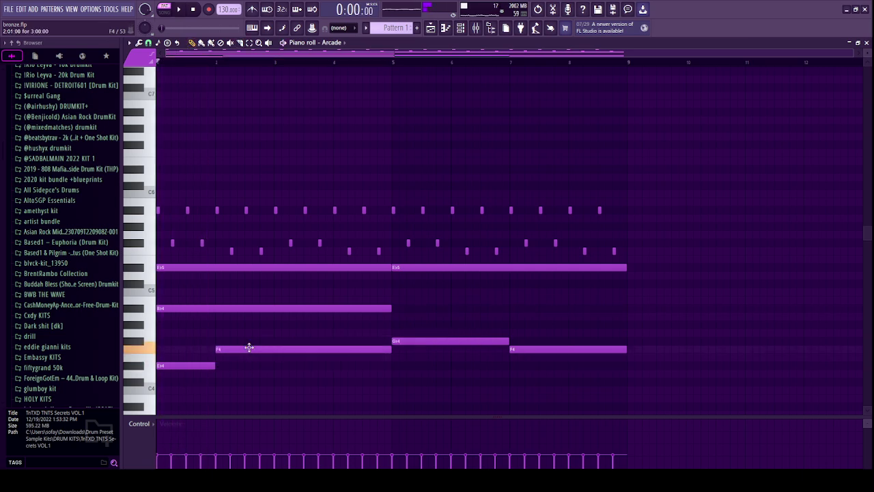
Slice the F4 note mid-bar 2 and at bar 3, raising the middle piece to G♭4 and lowering the last piece to E♭4.
{"action": "key", "text": "space"}
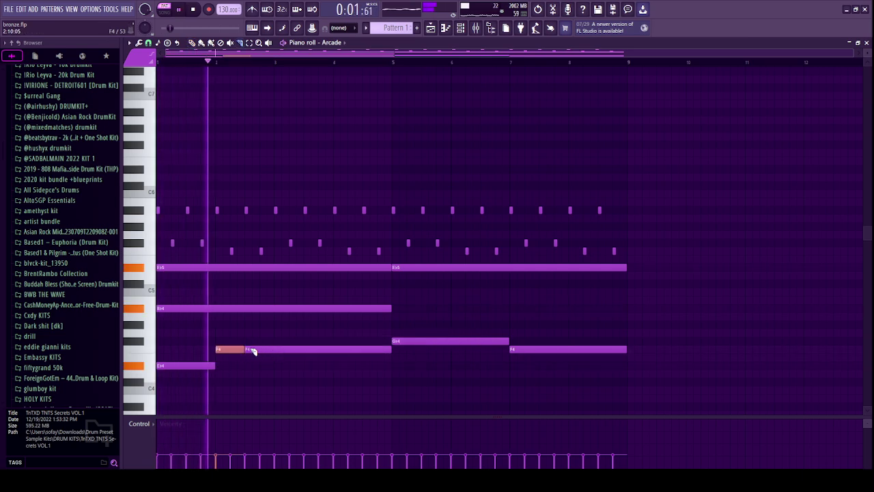
{"action": "left_click_drag", "start_coordinate": [259, 348], "coordinate": [304, 366]}
{"action": "left_click", "coordinate": [279, 344]}
{"action": "key", "text": "p"}
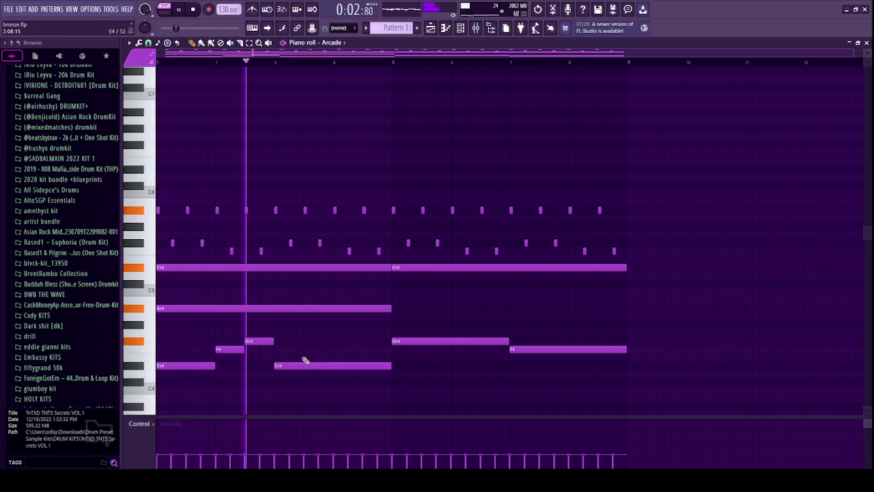
Replace the held E♭4 in bars 3 and 4 with a copy of the E♭4, F4 and G♭4 phrase from bars 1 and 2.
{"action": "right_click", "coordinate": [304, 365]}
{"action": "left_click_drag", "start_coordinate": [279, 334], "coordinate": [202, 369], "text": "ctrl"}
{"action": "key", "text": "ctrl+b"}
{"action": "left_click", "coordinate": [457, 311], "text": "ctrl"}
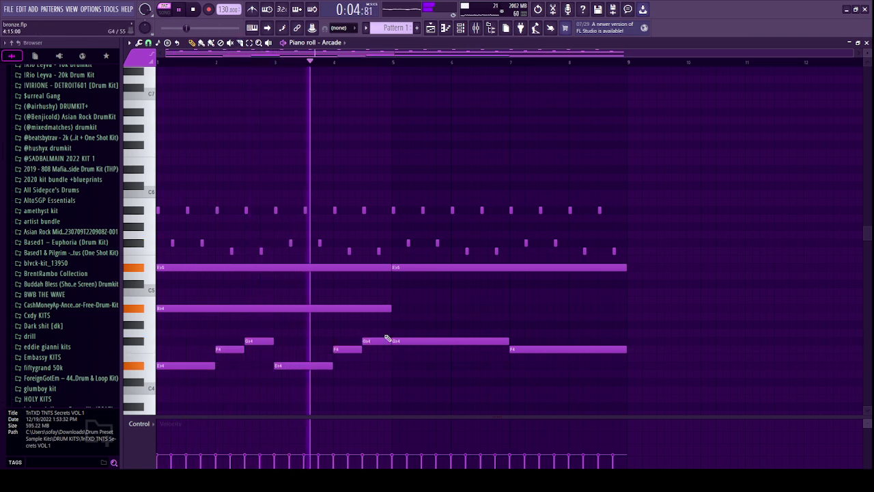
Replace the G♭4 in bars 5 and 6 with a two-bar B3 and two half-bar A♭4 notes above it in bar 5.
{"action": "mouse_move", "coordinate": [415, 341]}
{"action": "left_mouse_down"}
{"action": "mouse_move", "coordinate": [413, 390]}
{"action": "mouse_move", "coordinate": [432, 398]}
{"action": "mouse_move", "coordinate": [226, 350]}
{"action": "mouse_move", "coordinate": [402, 351]}
{"action": "mouse_move", "coordinate": [404, 309]}
{"action": "mouse_move", "coordinate": [424, 334]}
{"action": "mouse_move", "coordinate": [427, 322]}
{"action": "left_mouse_up"}
{"action": "key", "text": "space"}
{"action": "left_click", "coordinate": [419, 398]}
{"action": "right_click", "coordinate": [422, 397]}
{"action": "key", "text": "space"}
{"action": "left_click", "coordinate": [422, 332], "text": "ctrl"}
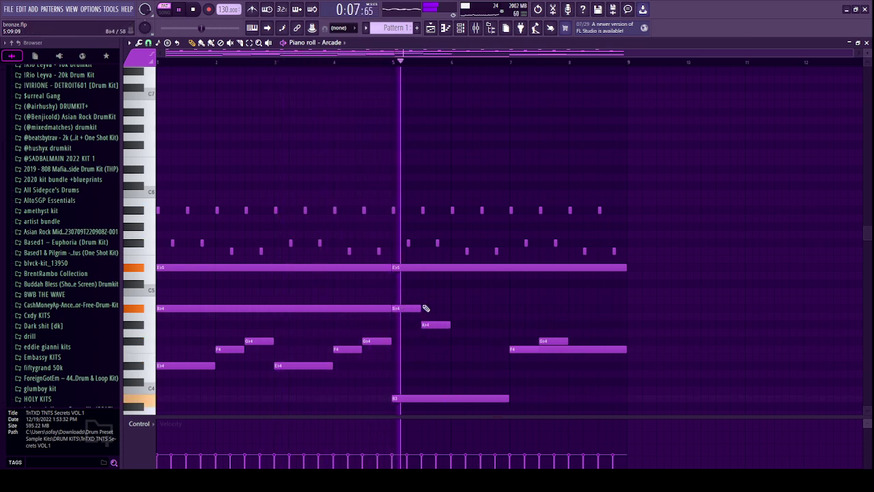
{"action": "left_click_drag", "start_coordinate": [402, 296], "coordinate": [451, 336], "text": "ctrl"}
{"action": "key", "text": "space"}
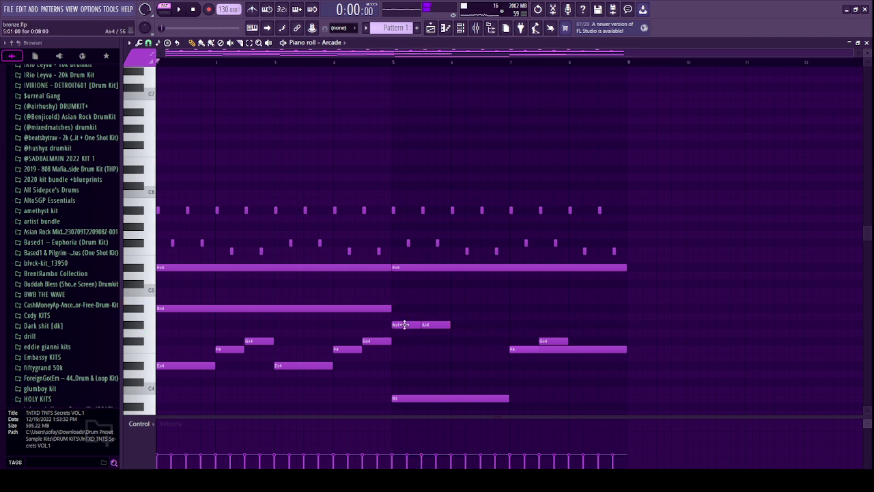
Make a single A♭4 fill bar 5 and add a one-bar G♭4 in bar 6.
{"action": "key", "text": "space"}
{"action": "right_click", "coordinate": [438, 326]}
{"action": "left_click_drag", "start_coordinate": [419, 324], "coordinate": [480, 344]}
{"action": "left_click", "coordinate": [452, 340]}
Delete the F4 and G♭4 notes in bars 7 and 8 and fill those bars with a copy of the A♭4 and G♭4 pair.
{"action": "right_click", "coordinate": [549, 342]}
{"action": "right_click", "coordinate": [549, 349]}
{"action": "right_click", "coordinate": [530, 349]}
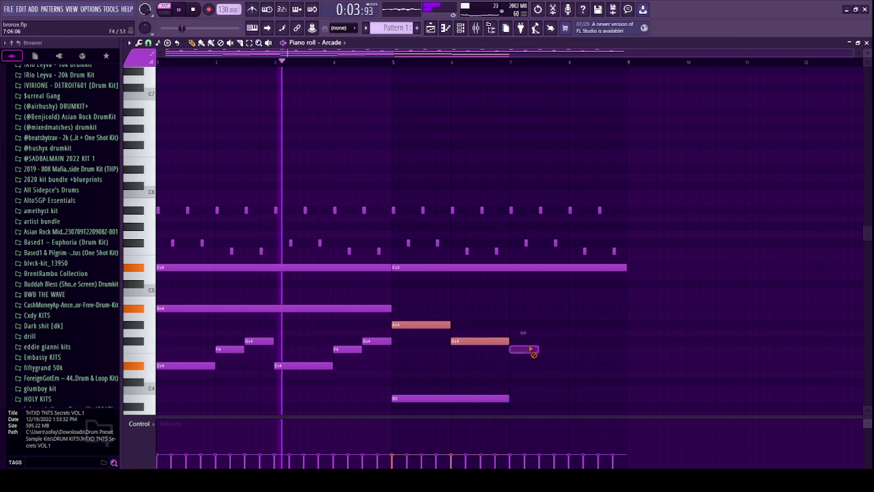
{"action": "right_click", "coordinate": [531, 349]}
{"action": "key", "text": "ctrl+b"}
{"action": "key", "text": "ctrl+d"}
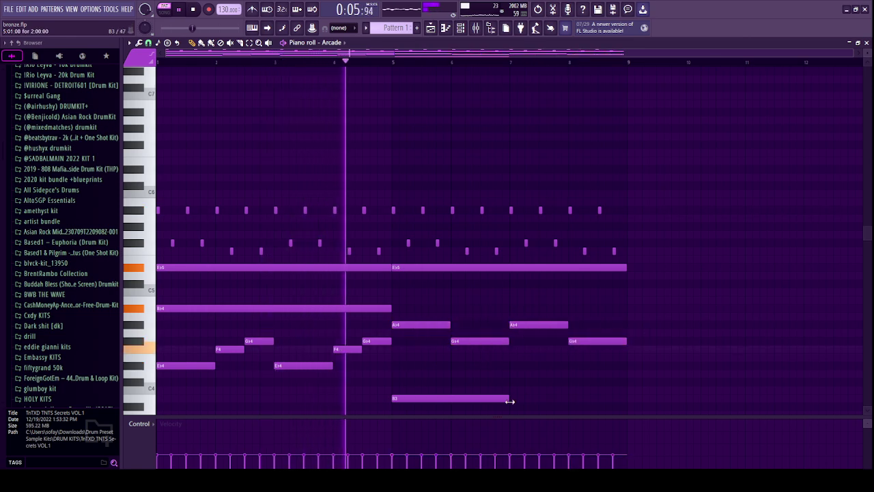
Add a two-bar B♭3 under bars 7 and 8 and lower the G♭4 in bar 8 to F4.
{"action": "left_click", "coordinate": [511, 406]}
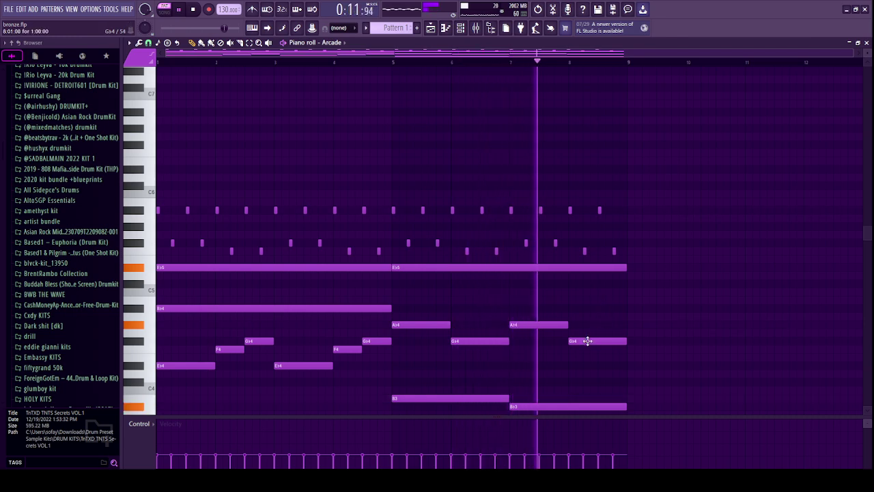
{"action": "left_click_drag", "start_coordinate": [587, 340], "coordinate": [588, 349]}
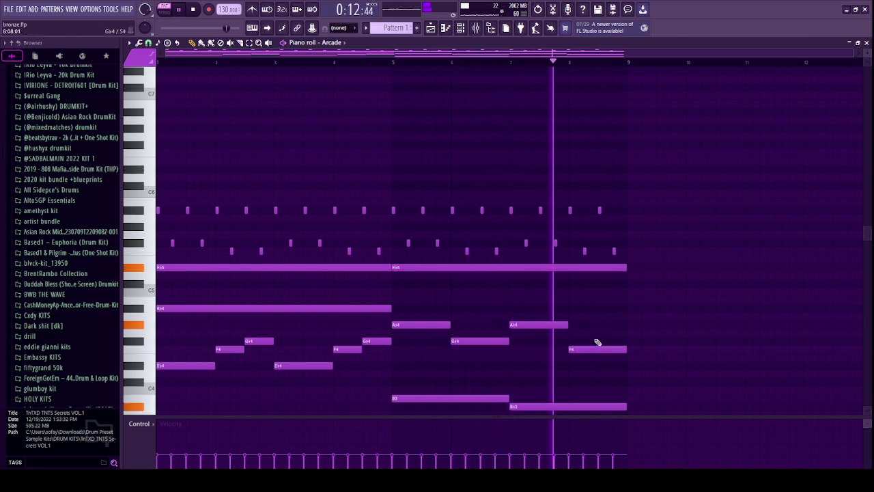
Lower the Insert 1 mixer volume slightly and review the melody's notes and the Arcade preset's controls.
{"action": "left_click", "coordinate": [867, 43]}
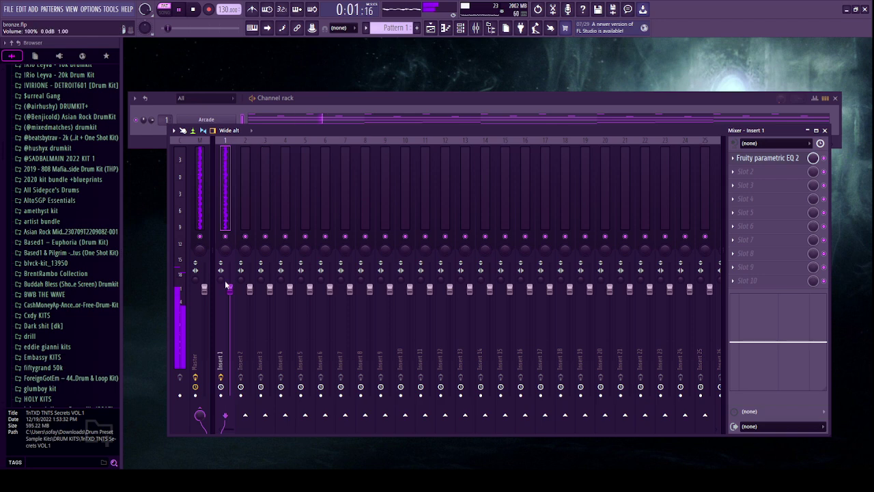
{"action": "left_click", "coordinate": [328, 123]}
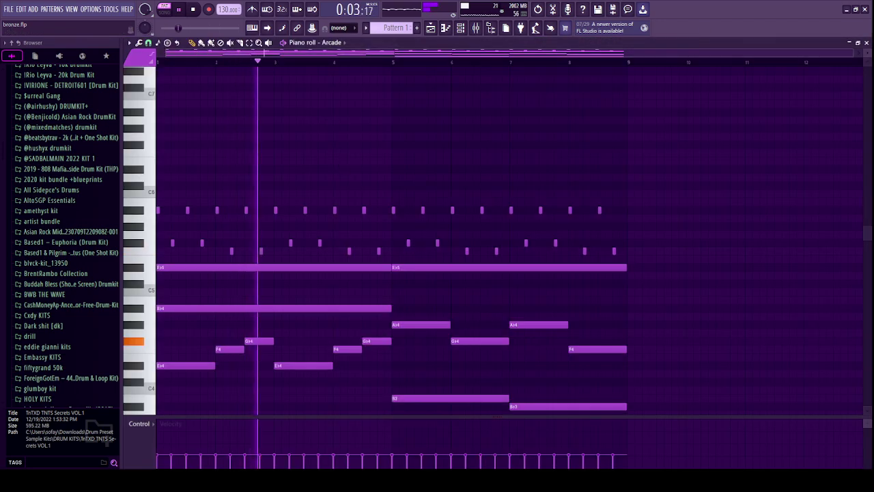
{"action": "left_click", "coordinate": [866, 43]}
{"action": "left_click", "coordinate": [203, 121]}
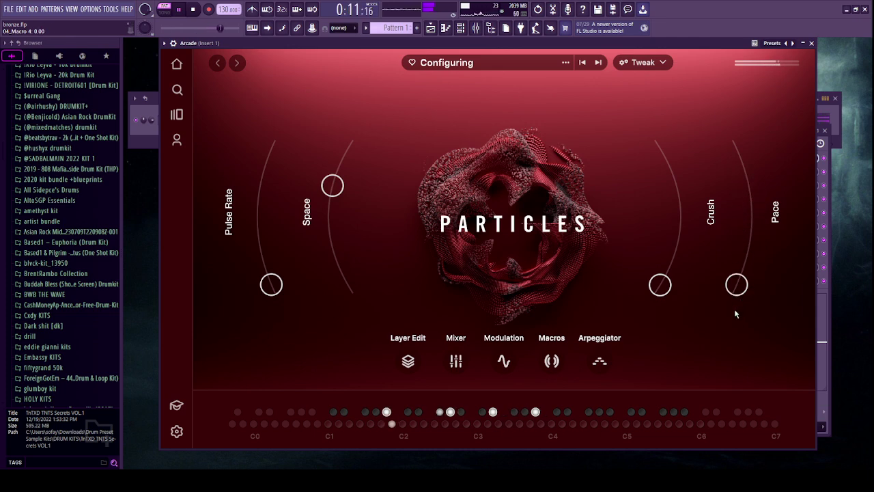
{"action": "left_click", "coordinate": [811, 44]}
Load the ETrou - Glitch Bank preset from the BANKS folder onto Insert 1 and choose its HENDXX time slot.
{"action": "scroll", "coordinate": [40, 164], "scroll_direction": "up", "scroll_amount": 6}
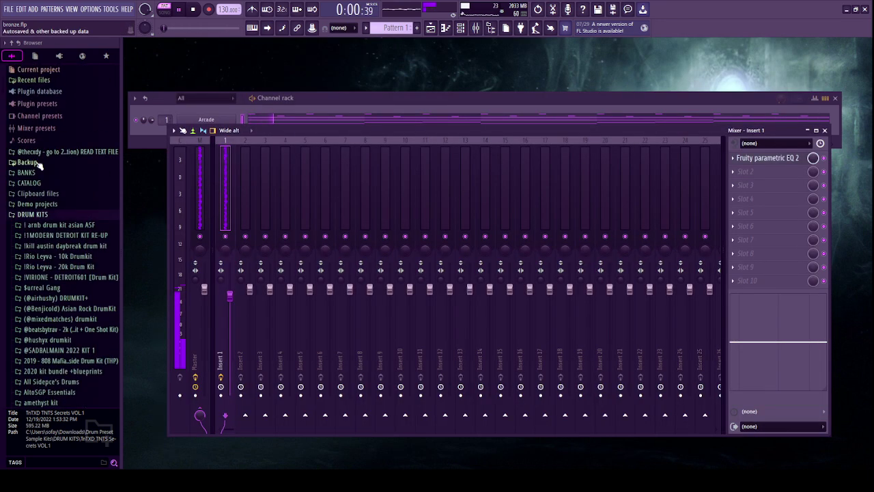
{"action": "left_click", "coordinate": [27, 172]}
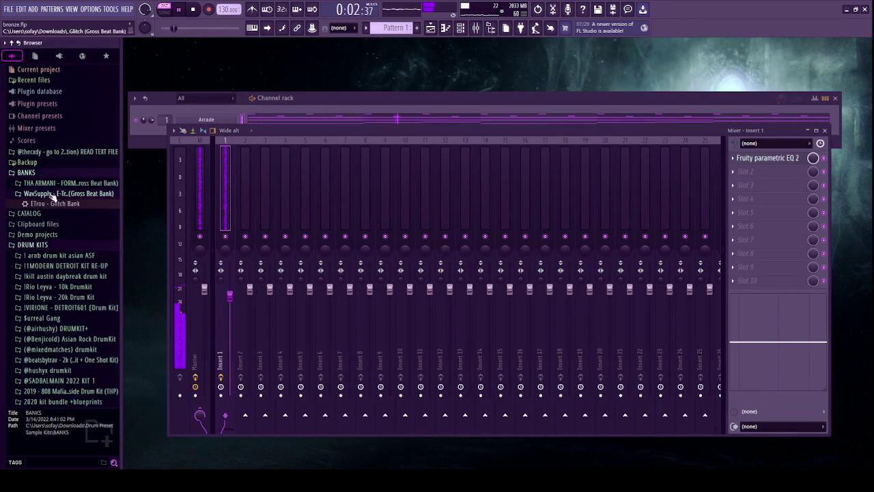
{"action": "left_click", "coordinate": [58, 204]}
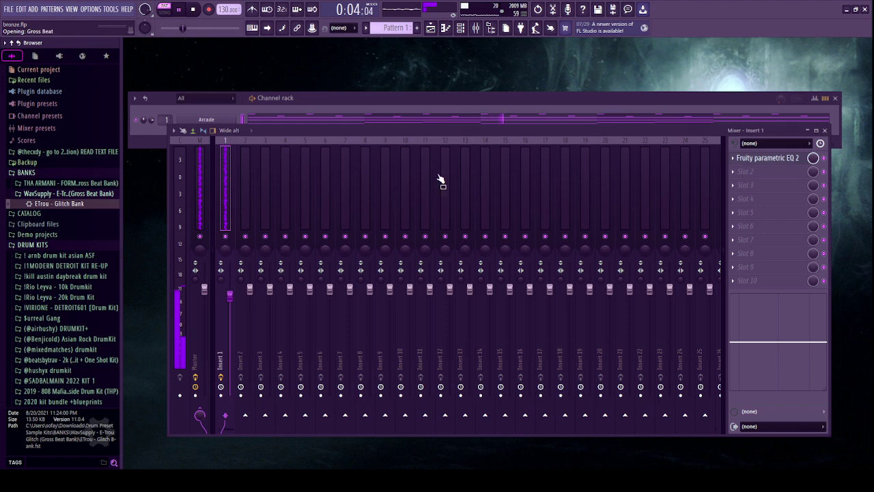
{"action": "left_click", "coordinate": [235, 218]}
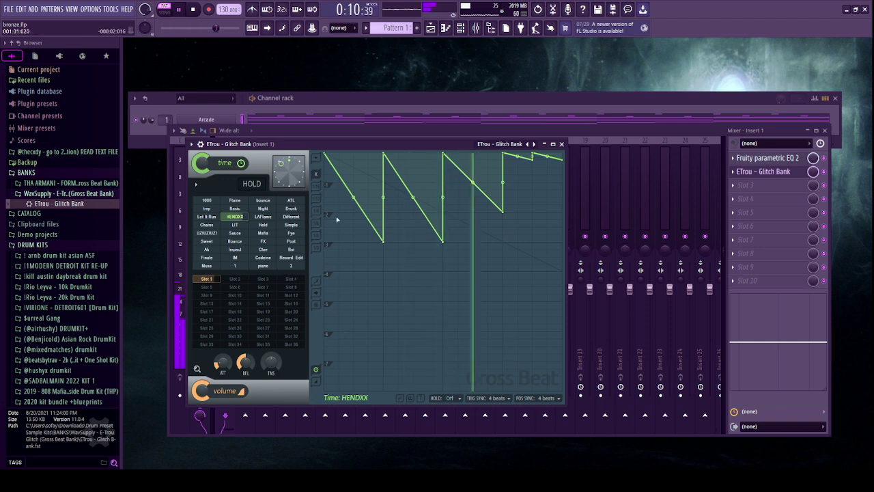
Add HalfTime_2 to the third effect slot of Insert 1 and close its window.
{"action": "left_click", "coordinate": [778, 169]}
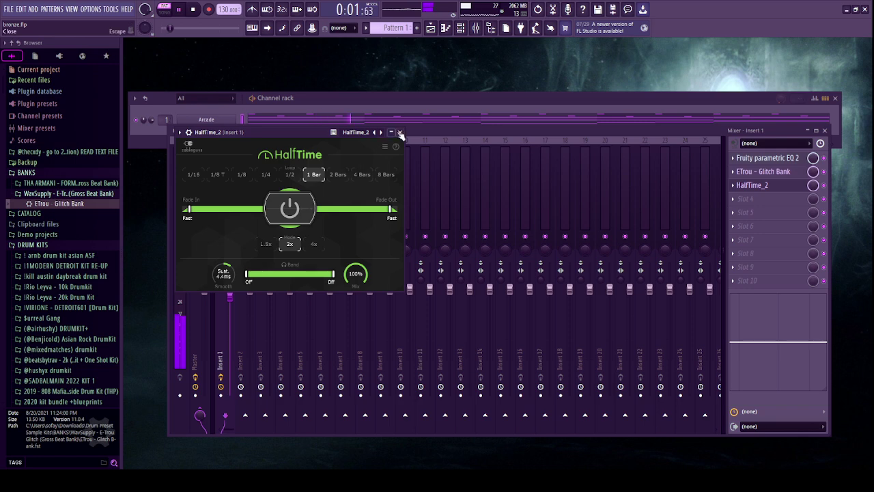
{"action": "left_click", "coordinate": [399, 132]}
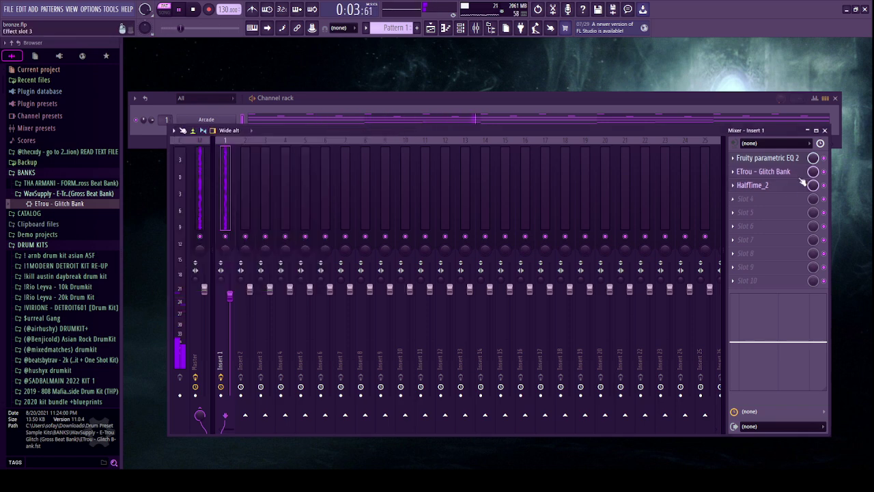
Try the LIT time slot in ETrou - Glitch Bank, then switch it to Bounce.
{"action": "left_click", "coordinate": [778, 172]}
{"action": "left_click", "coordinate": [241, 228]}
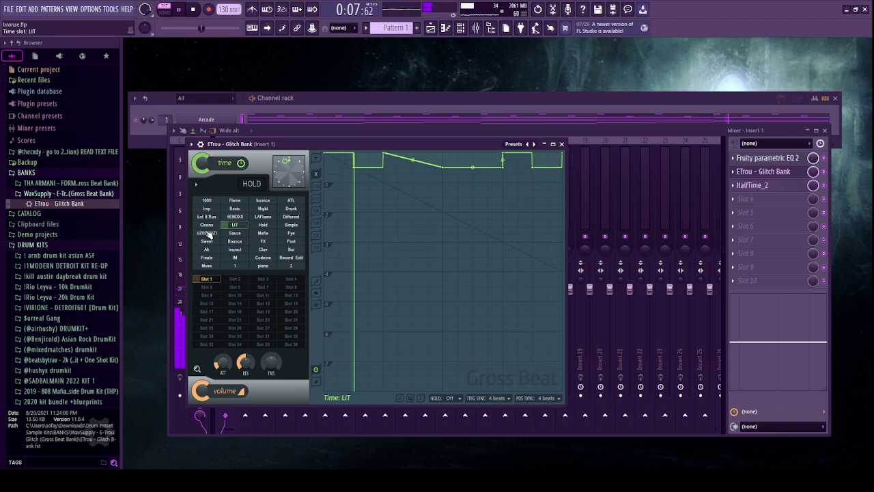
{"action": "left_click", "coordinate": [243, 242]}
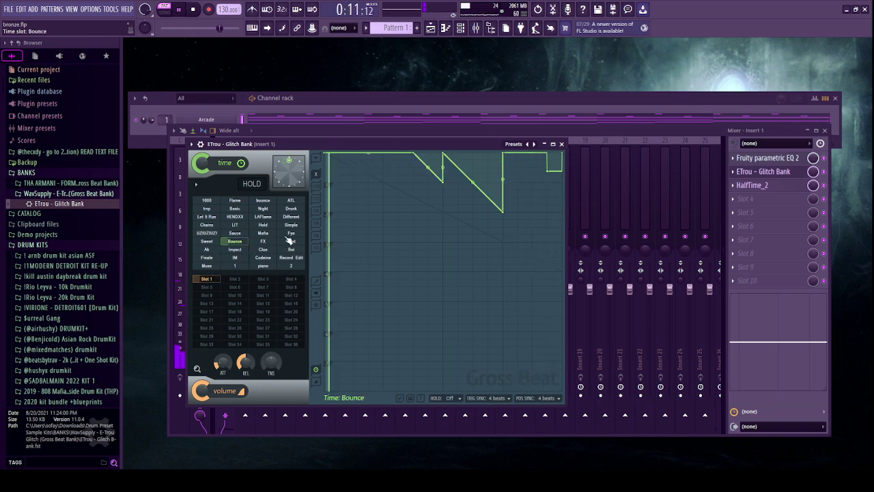
{"action": "left_click", "coordinate": [563, 145]}
Set the tempo to 143 BPM and audition successive Arcade presets up to Cotton Clouds.
{"action": "left_click", "coordinate": [205, 121]}
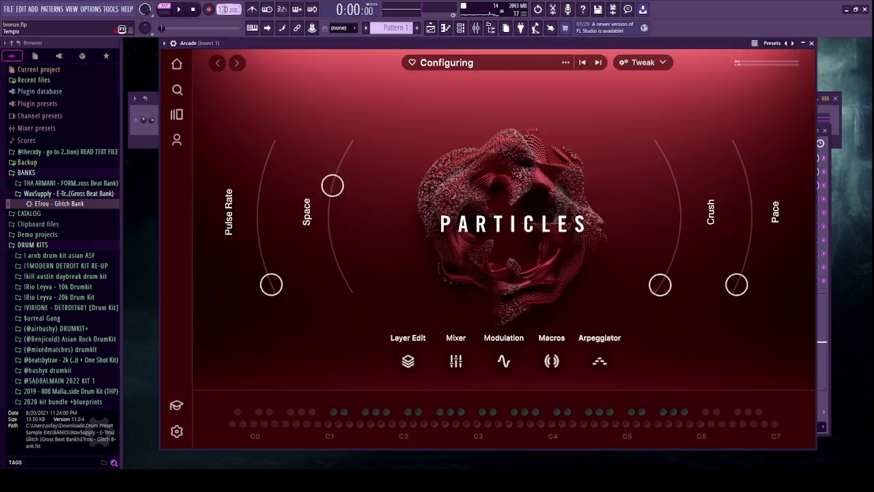
{"action": "left_click", "coordinate": [598, 63]}
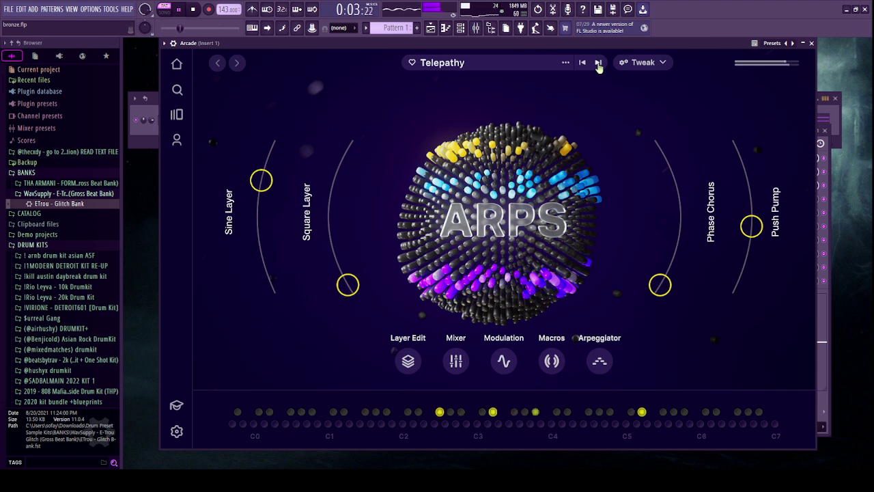
{"action": "left_click", "coordinate": [598, 63]}
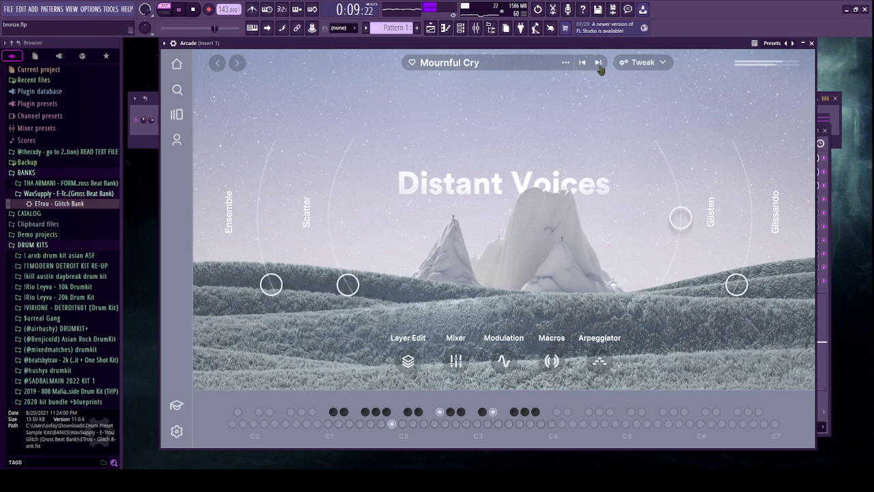
{"action": "left_click", "coordinate": [598, 62]}
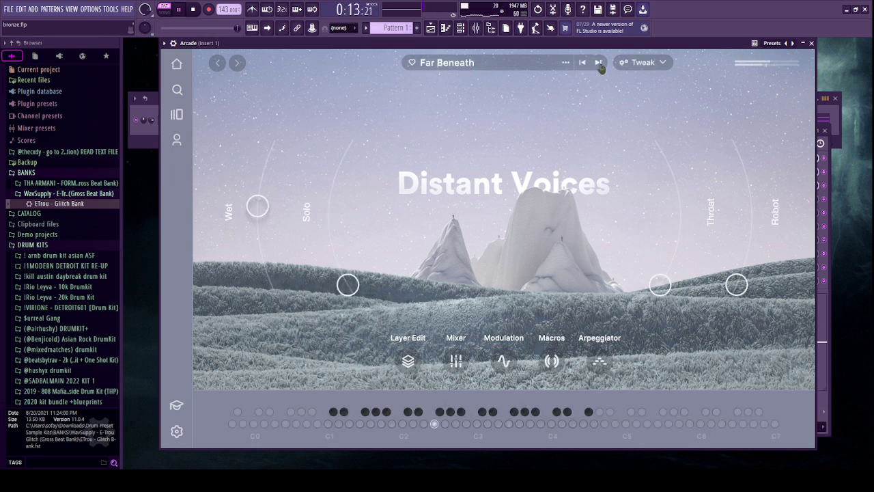
{"action": "left_click", "coordinate": [598, 63]}
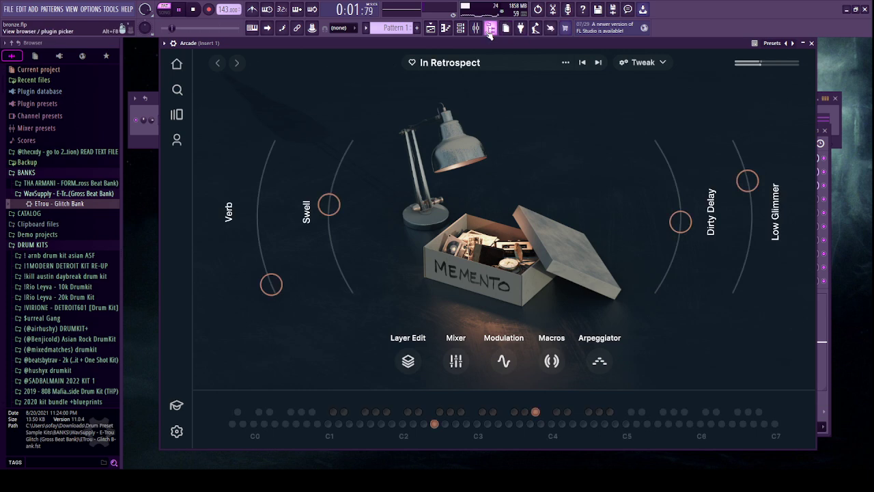
{"action": "left_click", "coordinate": [598, 63]}
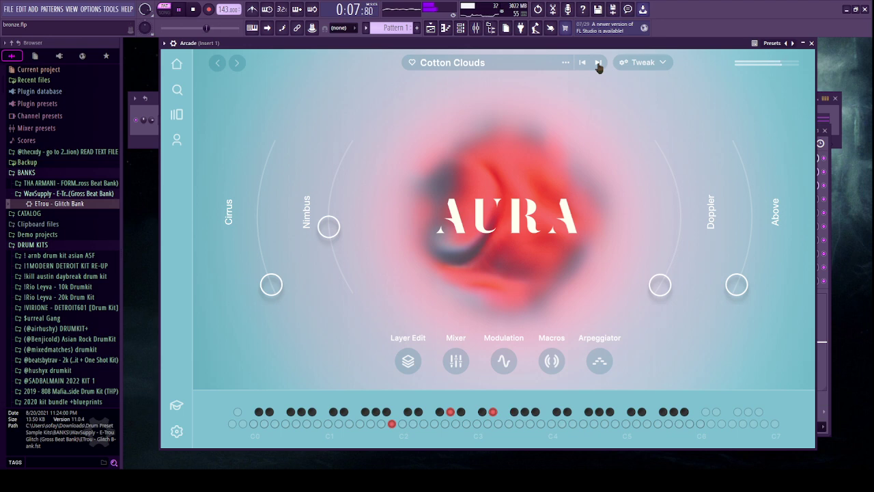
{"action": "left_click", "coordinate": [189, 92]}
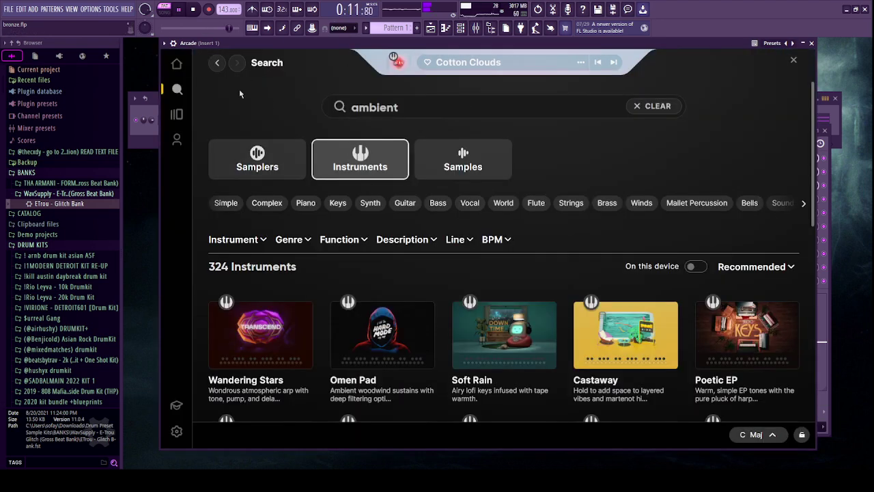
{"action": "left_click", "coordinate": [811, 43]}
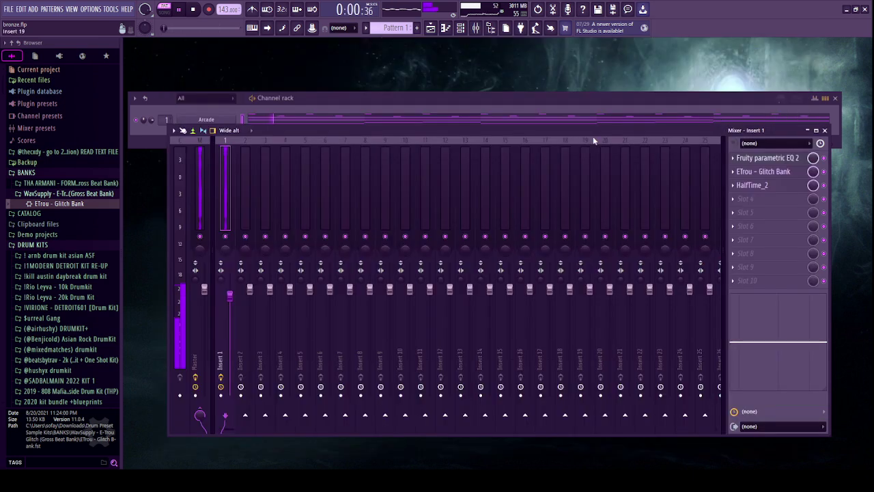
Reopen the Arcade notes and transpose the whole pattern up three semitones.
{"action": "left_click", "coordinate": [365, 115]}
{"action": "key", "text": "shift+Up"}
{"action": "key", "text": "shift+Up"}
{"action": "key", "text": "shift+Up"}
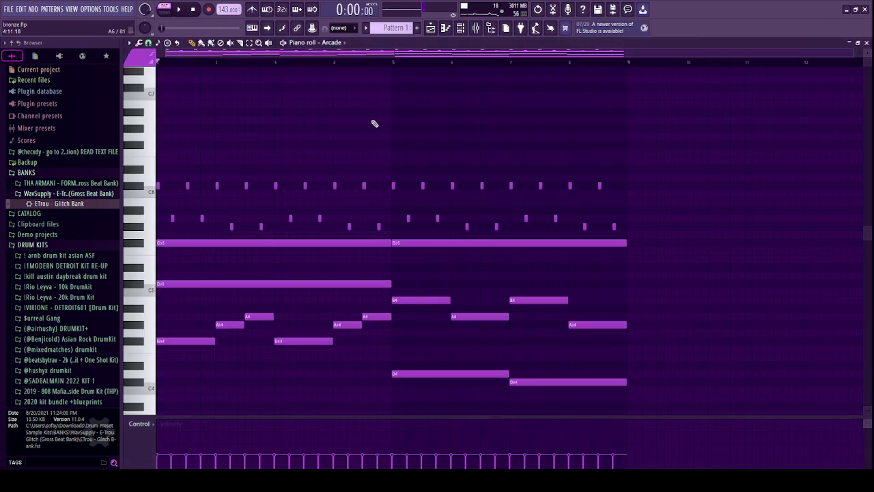
Transpose the whole Arcade pattern down one semitone and play it back.
{"action": "key", "text": "space"}
{"action": "key", "text": "space"}
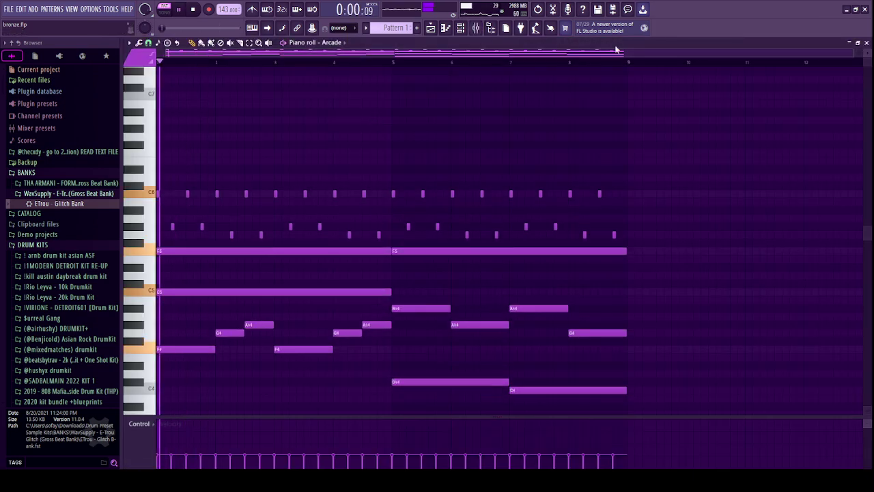
Audition the Clue, Finale, Ak, Sweet, UZIUZIUZI, Simple and 1000 time slots of ETrou - Glitch Bank on Insert 1.
{"action": "left_click", "coordinate": [478, 30]}
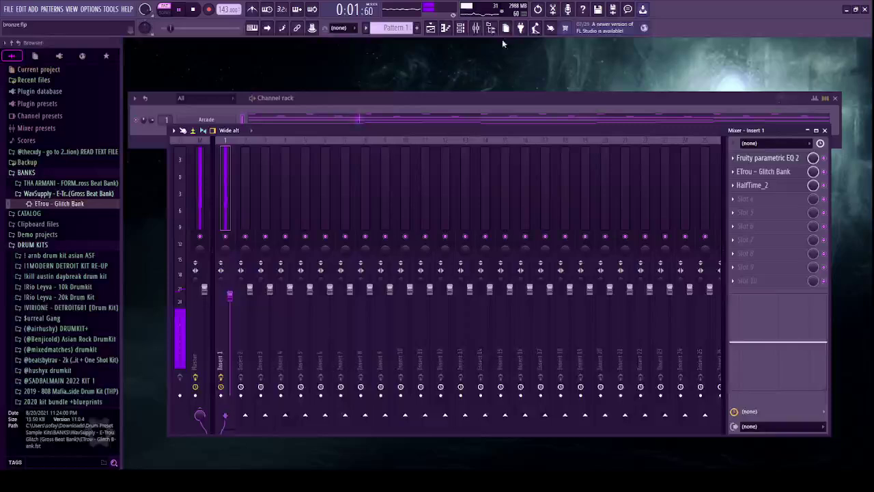
{"action": "left_click", "coordinate": [756, 171]}
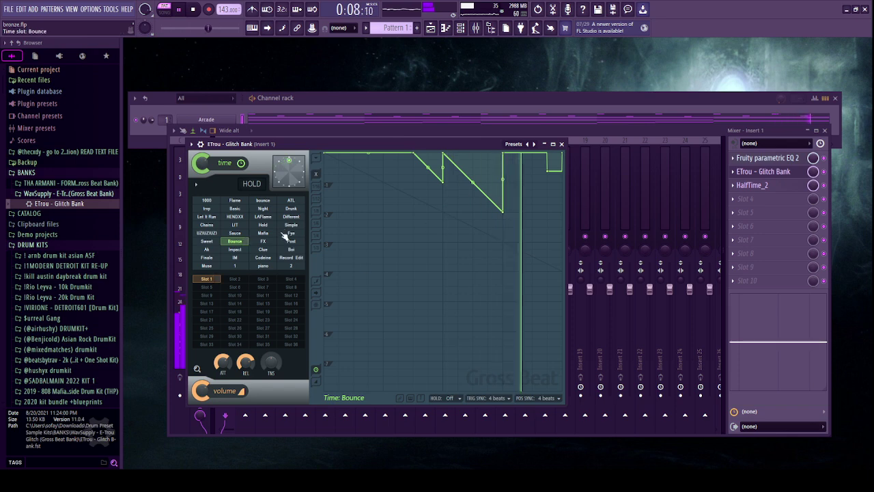
{"action": "left_click", "coordinate": [263, 250]}
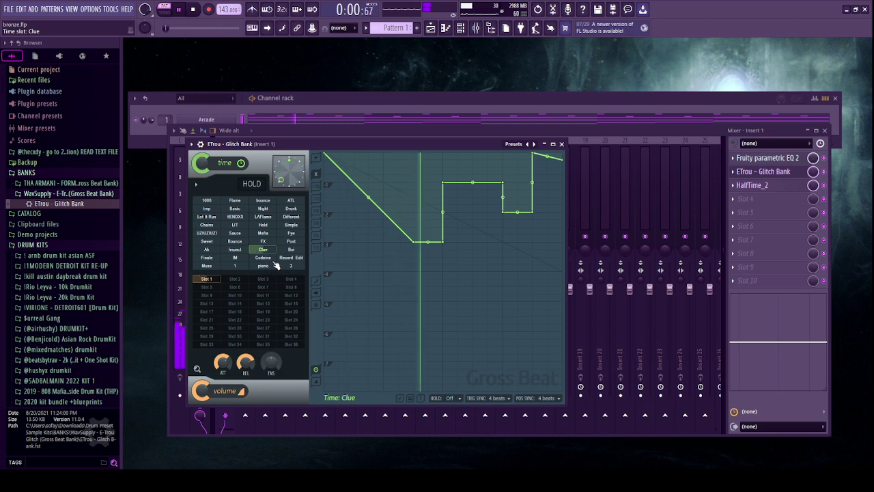
{"action": "left_click", "coordinate": [207, 259]}
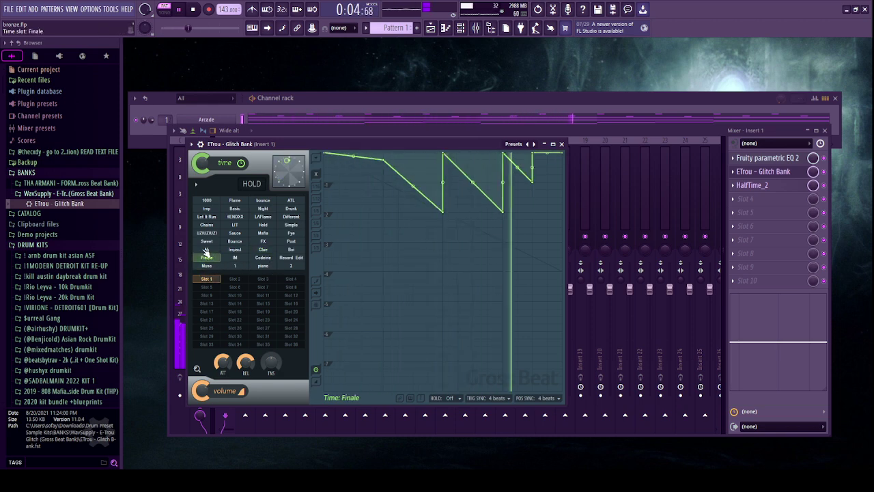
{"action": "left_click", "coordinate": [208, 250]}
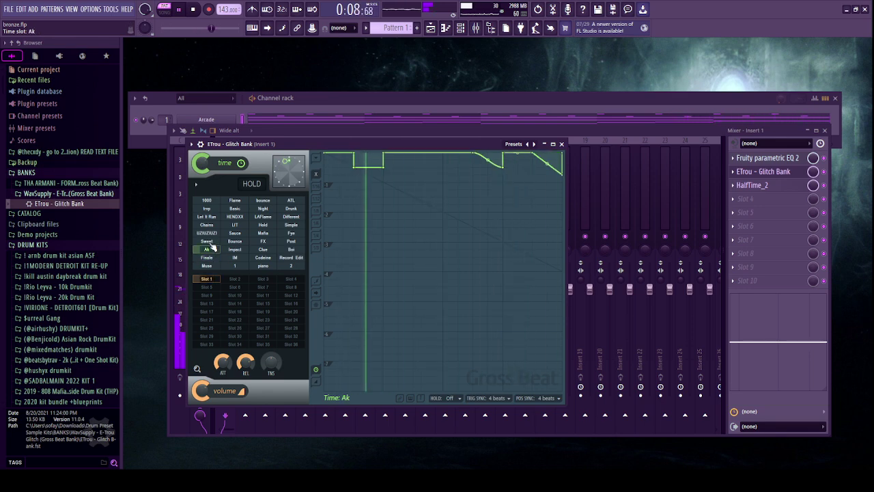
{"action": "left_click", "coordinate": [208, 241]}
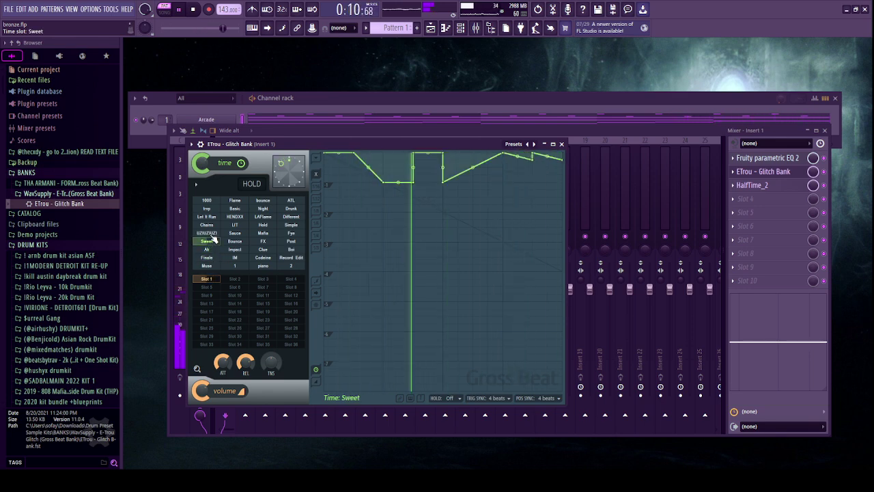
{"action": "left_click", "coordinate": [211, 233]}
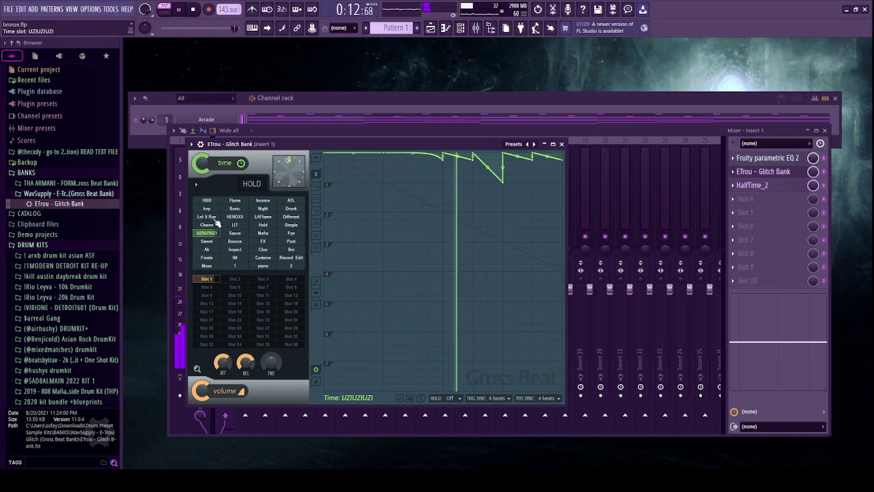
{"action": "left_click", "coordinate": [291, 225]}
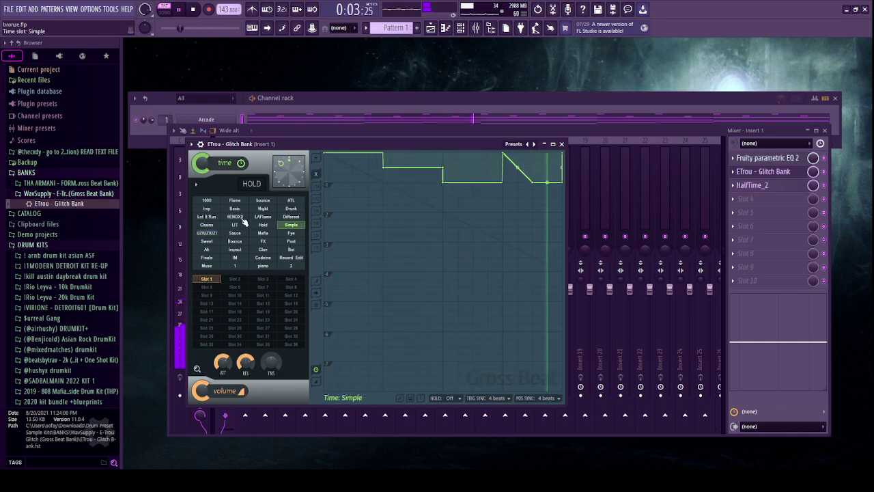
{"action": "left_click", "coordinate": [207, 200]}
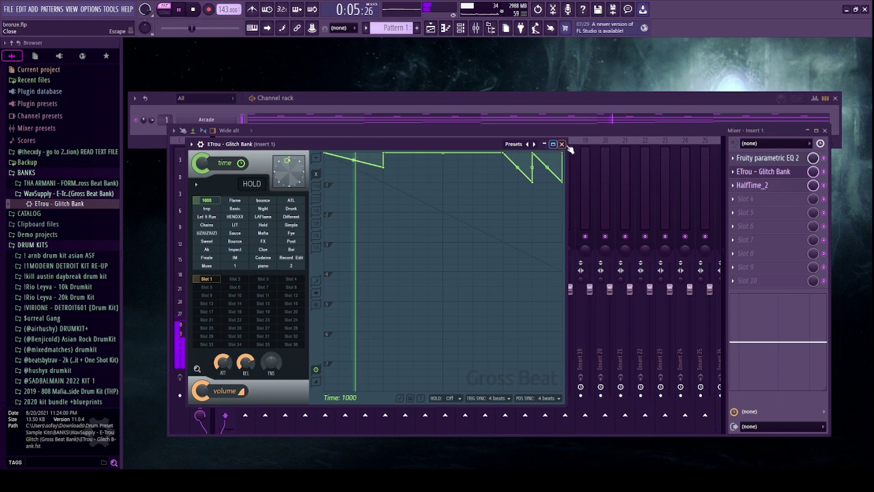
Load the THA ARMANI - FORMULA bank into Insert 1's Gross Beat, try the Eternal time slot and settle on Ambient.
{"action": "left_click", "coordinate": [45, 194]}
{"action": "left_click", "coordinate": [62, 183]}
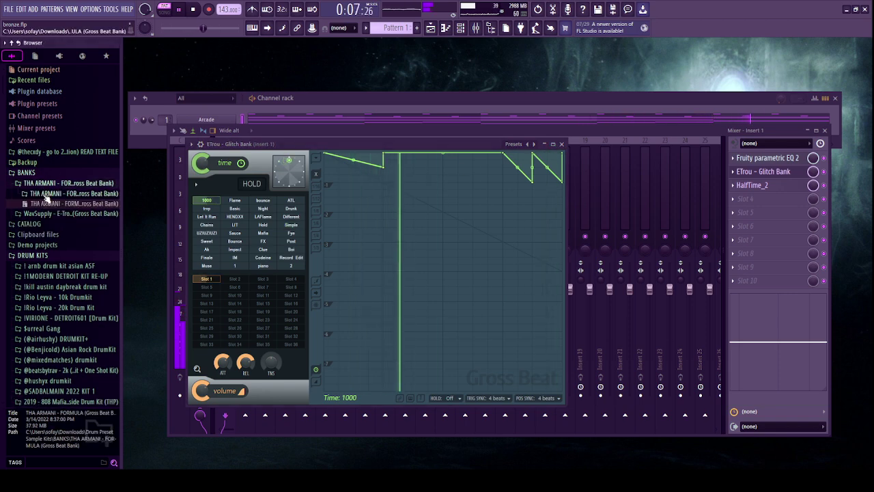
{"action": "left_click", "coordinate": [65, 194]}
{"action": "left_click", "coordinate": [71, 223]}
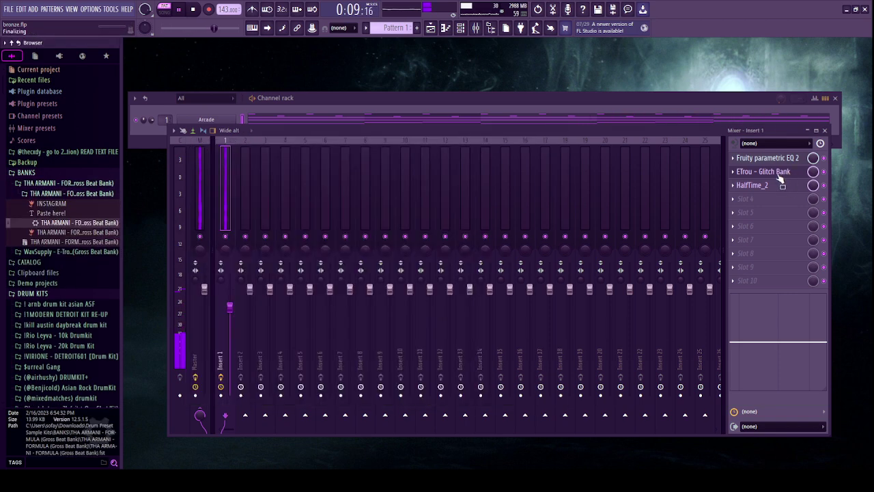
{"action": "left_click", "coordinate": [235, 201]}
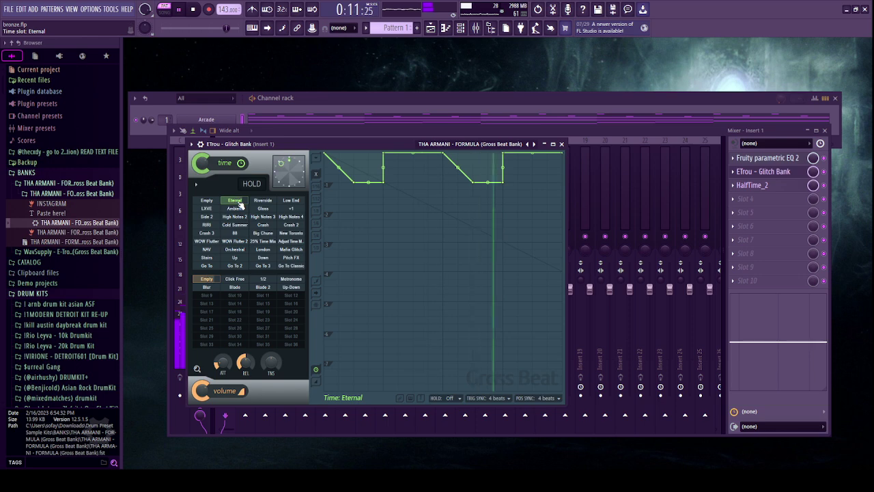
{"action": "left_click", "coordinate": [235, 209]}
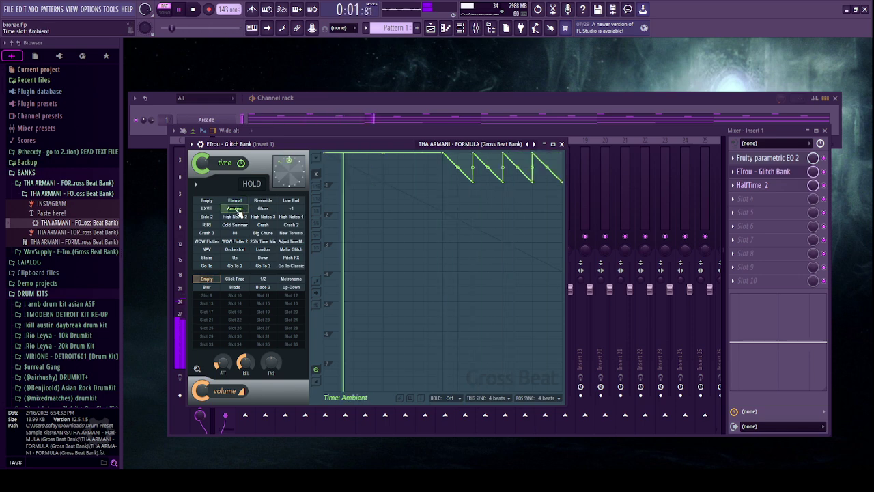
{"action": "left_click", "coordinate": [562, 144]}
Set the HalfTime_2 mix on Insert 1 to about 60% and move the mixer clear of the channel rack.
{"action": "left_click", "coordinate": [777, 191]}
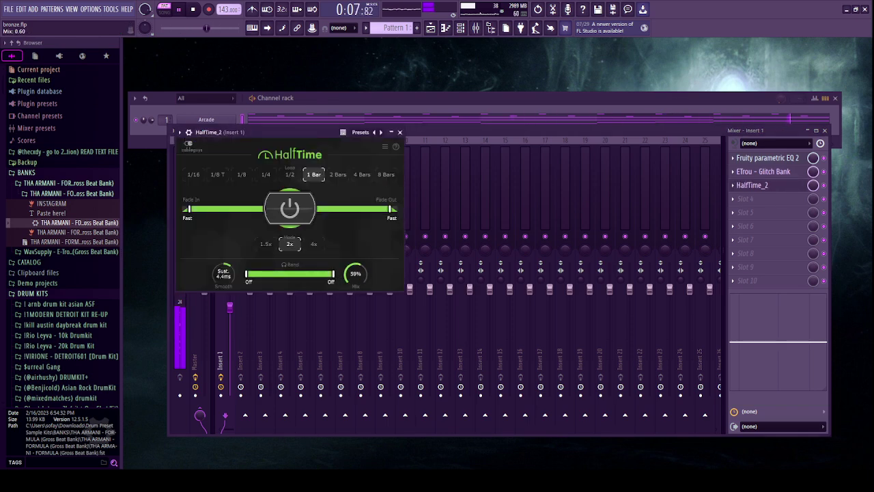
{"action": "left_click", "coordinate": [400, 132]}
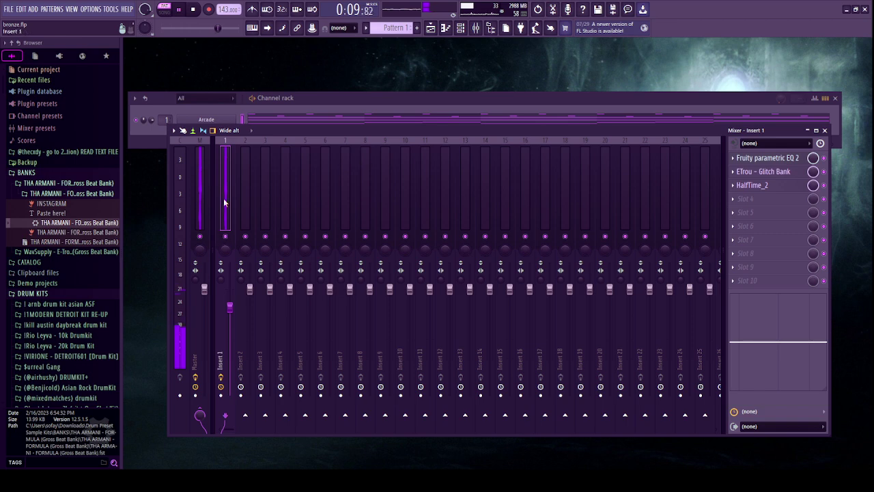
{"action": "left_click_drag", "start_coordinate": [311, 132], "coordinate": [312, 167]}
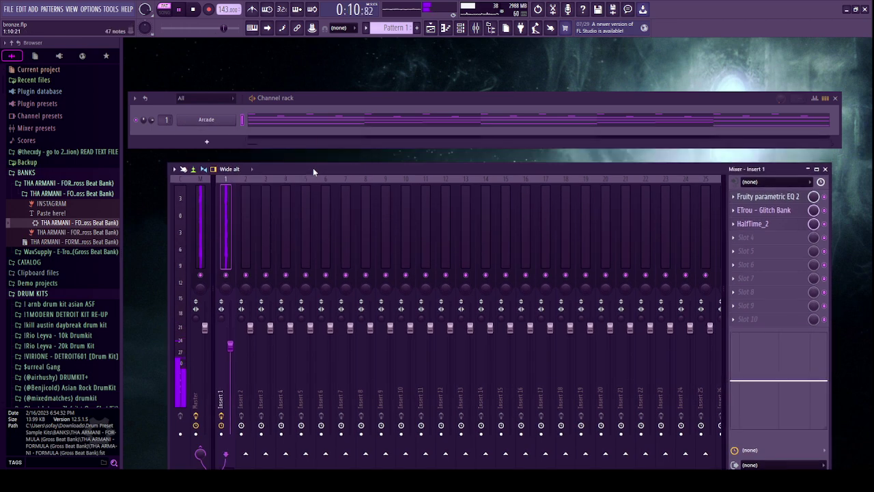
In Insert 1's parametric EQ, apply the 40Hz + 18kHz cut preset, raise the low cut and bring the low pass to about 670 Hz.
{"action": "left_click", "coordinate": [770, 198]}
{"action": "left_click", "coordinate": [463, 133]}
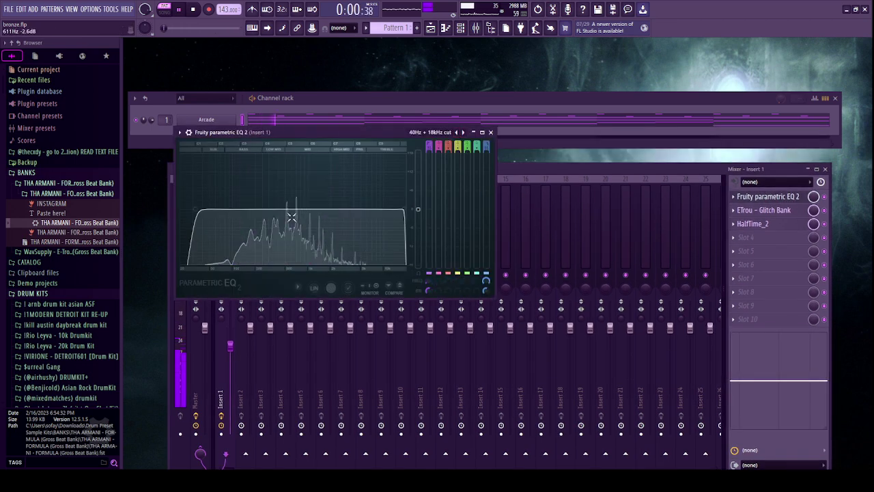
{"action": "left_click_drag", "start_coordinate": [202, 209], "coordinate": [264, 208]}
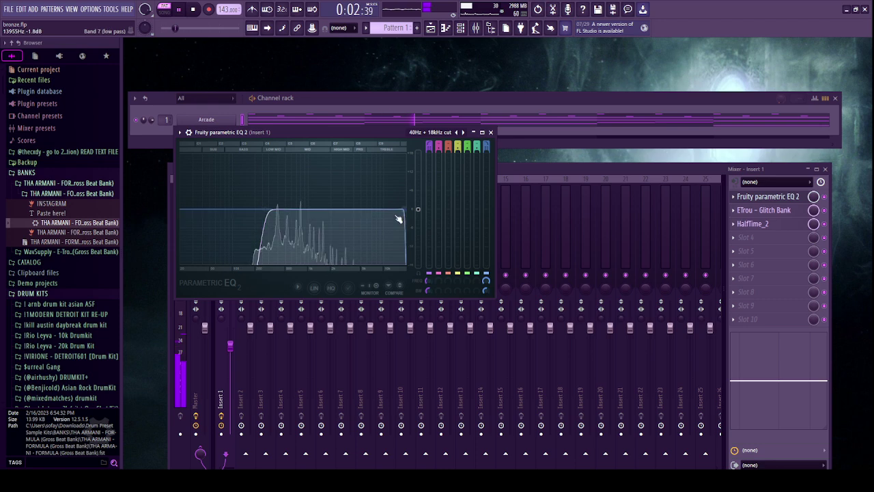
{"action": "left_click_drag", "start_coordinate": [404, 209], "coordinate": [294, 208]}
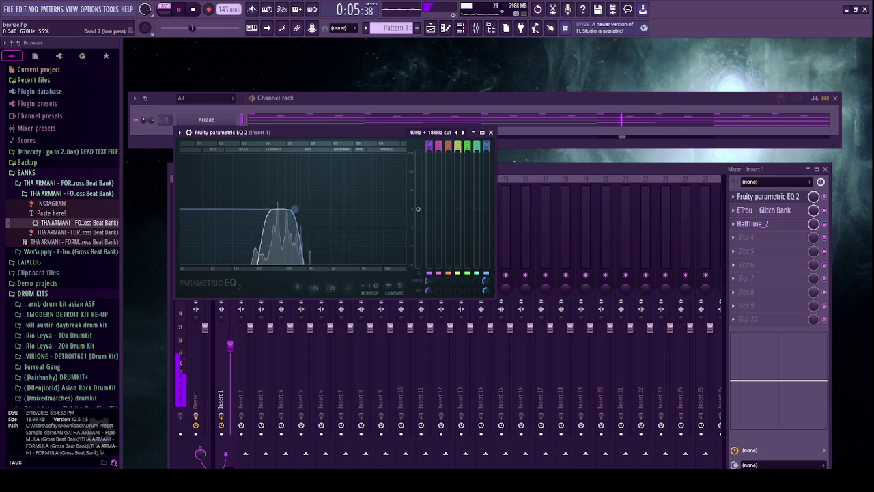
{"action": "left_click", "coordinate": [490, 132]}
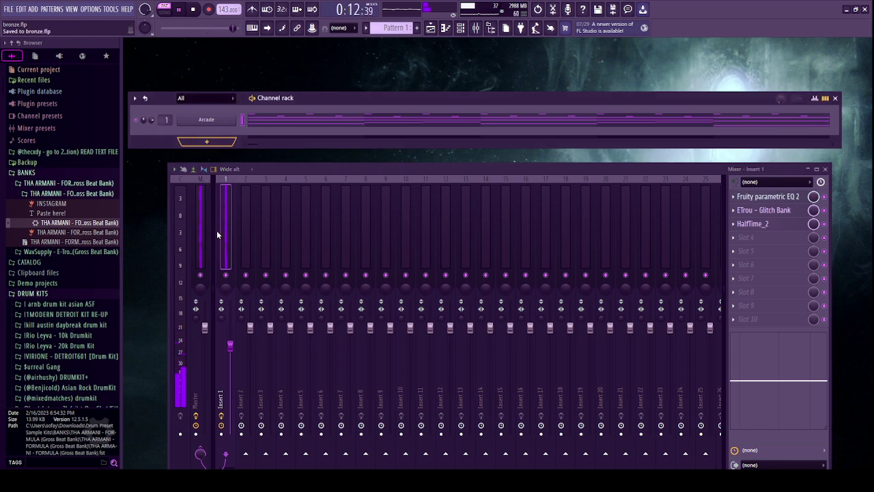
Add a second Arcade channel and limit its library search to instruments.
{"action": "left_click", "coordinate": [206, 119]}
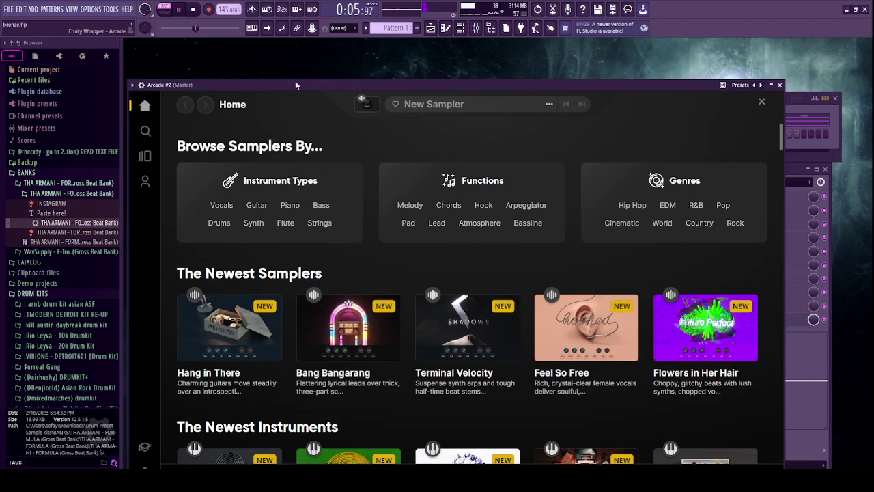
{"action": "left_click_drag", "start_coordinate": [295, 82], "coordinate": [312, 45]}
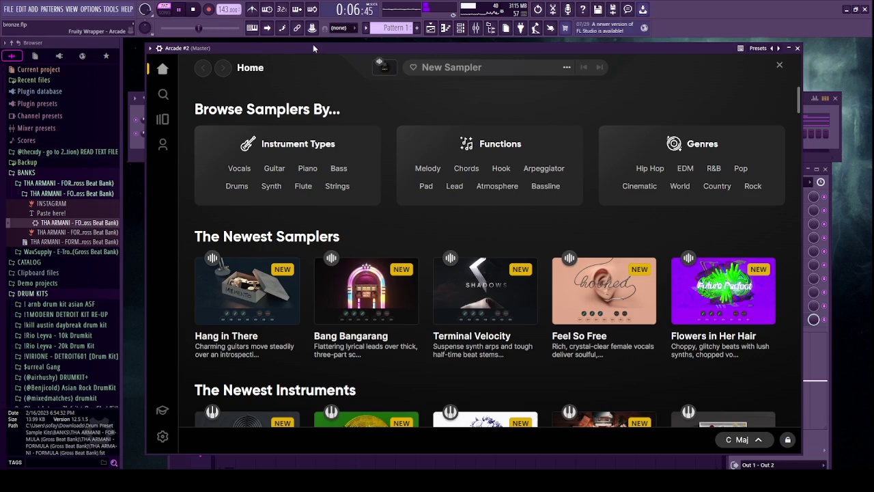
{"action": "left_click", "coordinate": [163, 95]}
{"action": "left_click", "coordinate": [346, 164]}
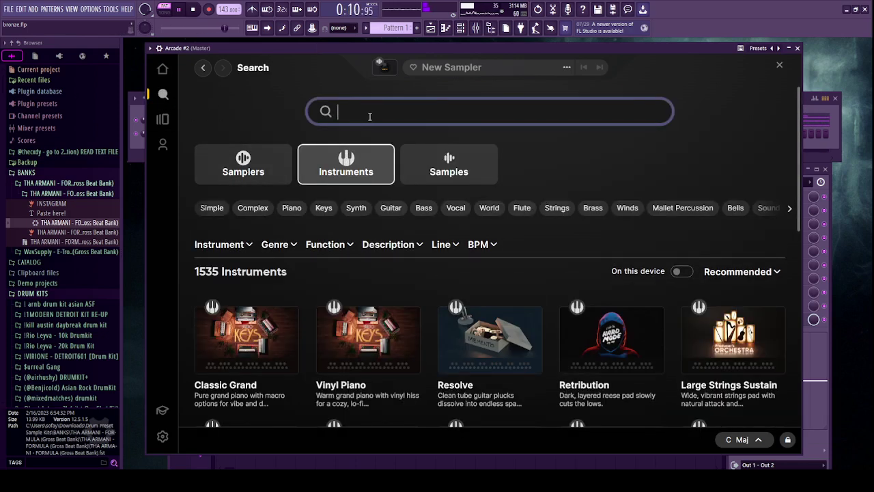
Search the Arcade instruments for "soft" and load A Little Dream.
{"action": "left_click", "coordinate": [369, 116]}
{"action": "type", "text": "soft"}
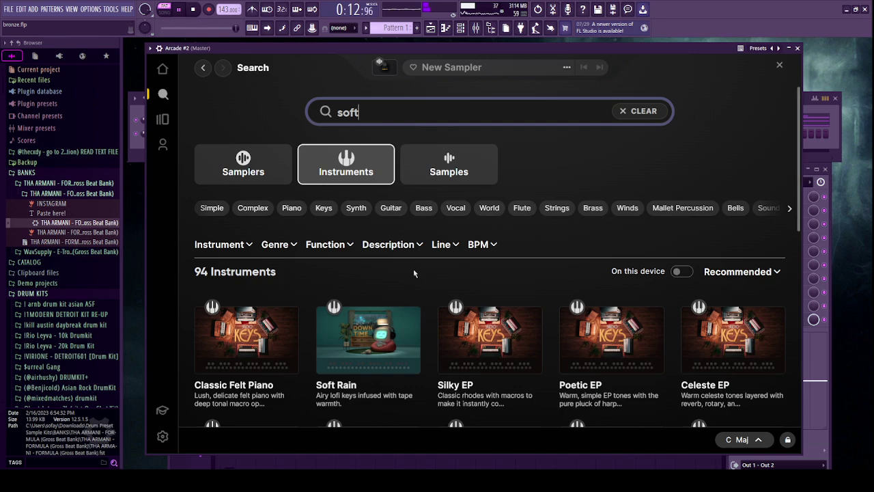
{"action": "scroll", "coordinate": [375, 274], "scroll_direction": "down", "scroll_amount": 2}
{"action": "scroll", "coordinate": [374, 267], "scroll_direction": "down", "scroll_amount": 4}
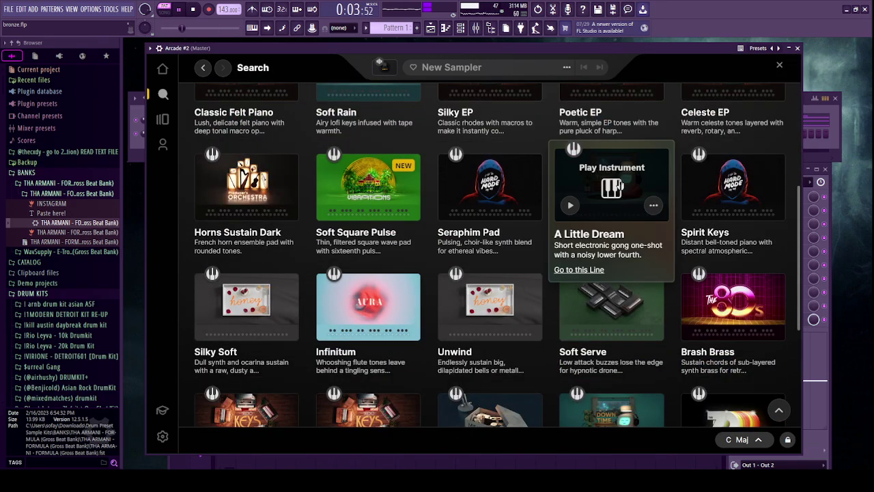
{"action": "left_click", "coordinate": [615, 181]}
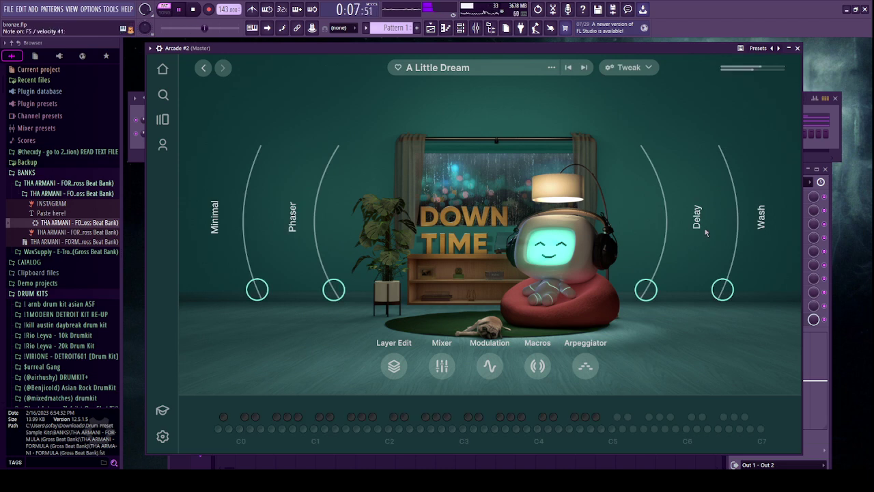
Route the Arcade #2 channel to mixer track Insert 2 and open its piano roll.
{"action": "left_click", "coordinate": [798, 48]}
{"action": "left_click_drag", "start_coordinate": [164, 138], "coordinate": [164, 129]}
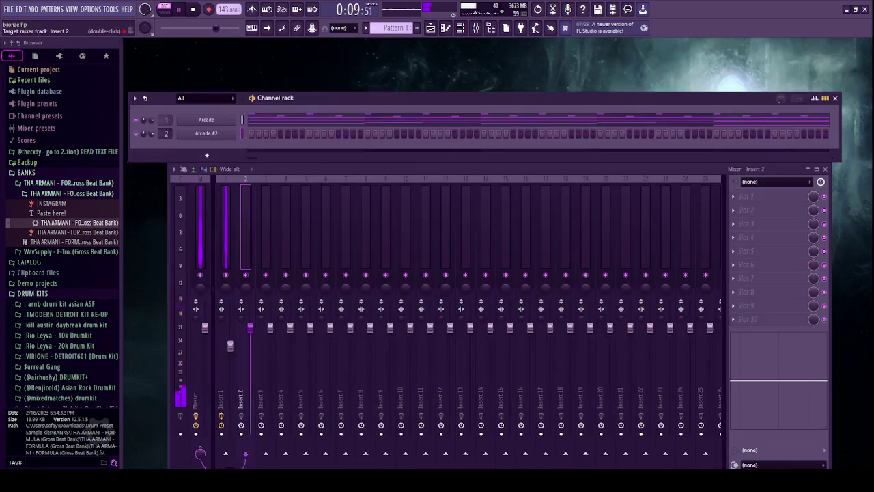
{"action": "left_click", "coordinate": [218, 136]}
Place short notes Ab4, Bb4 and C5 at the start of bar 1, and F4, Ab4 and G4 leading into bar 2.
{"action": "key", "text": "space"}
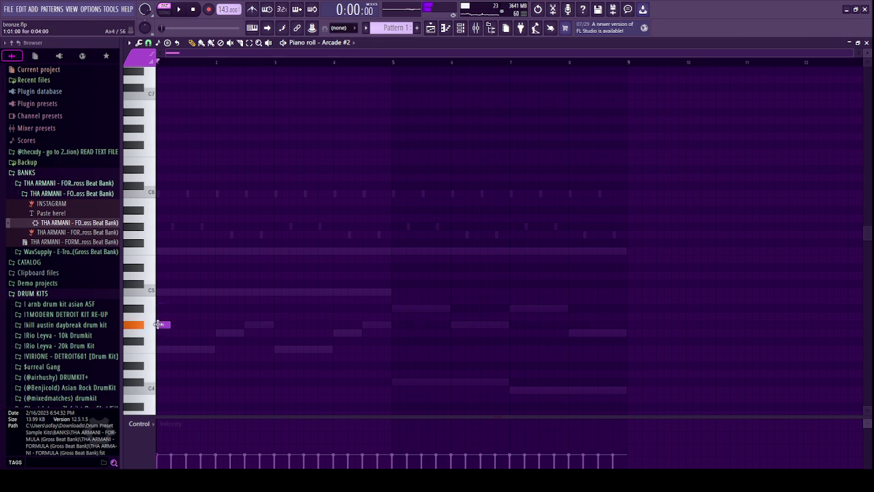
{"action": "left_click", "coordinate": [175, 293]}
{"action": "key", "text": "space"}
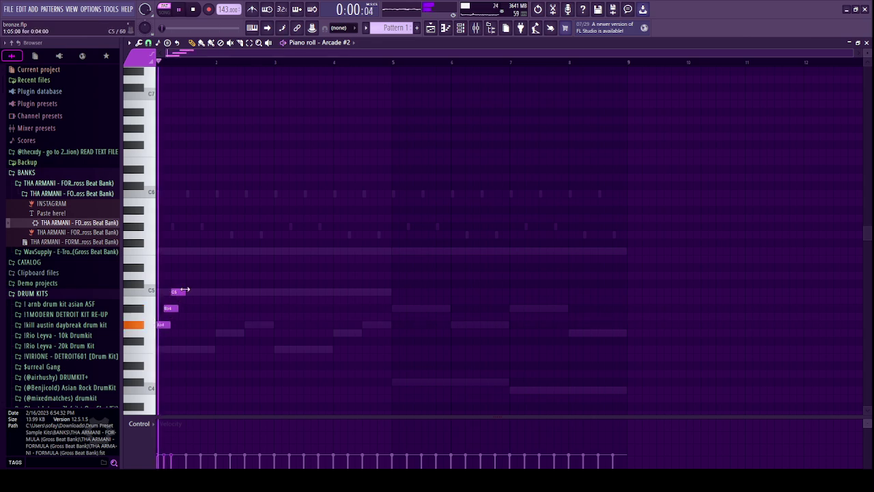
{"action": "left_click", "coordinate": [203, 350]}
{"action": "key", "text": "space"}
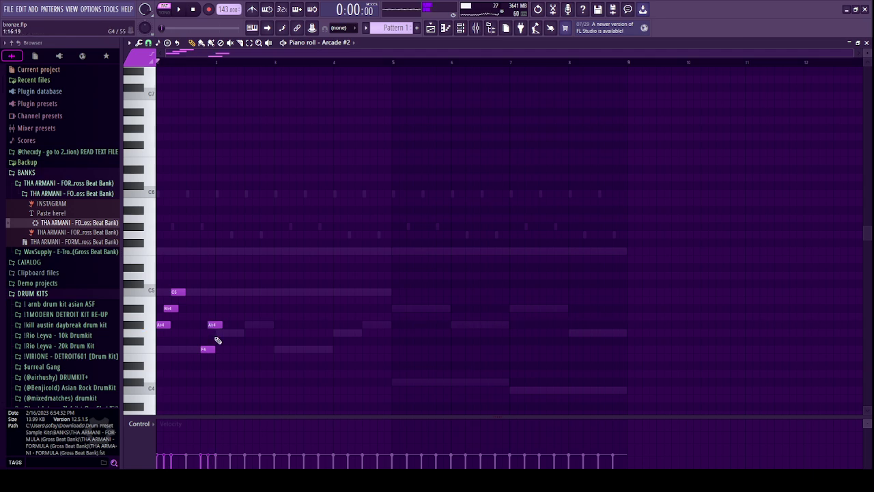
{"action": "left_click", "coordinate": [217, 332]}
{"action": "key", "text": "space"}
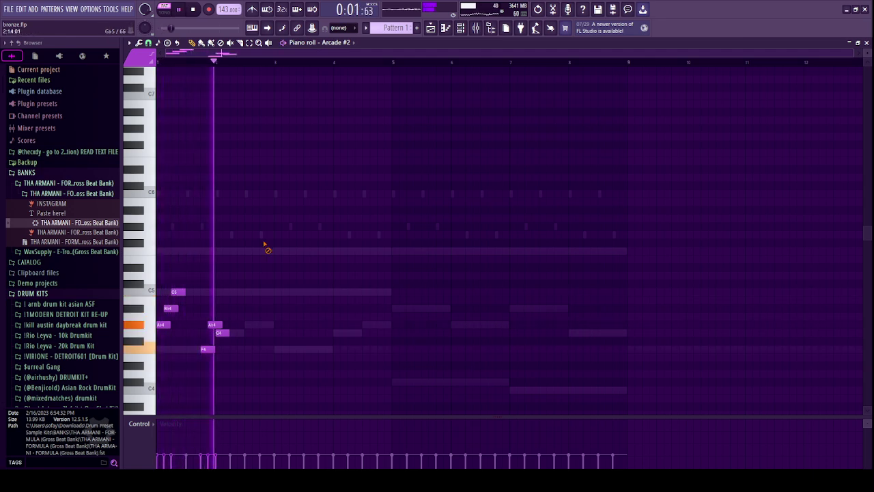
Add short F4, Bb4 and Ab4 notes around the middle of bar 2 and raise the whole Arcade #2 melody one octave.
{"action": "key", "text": "space"}
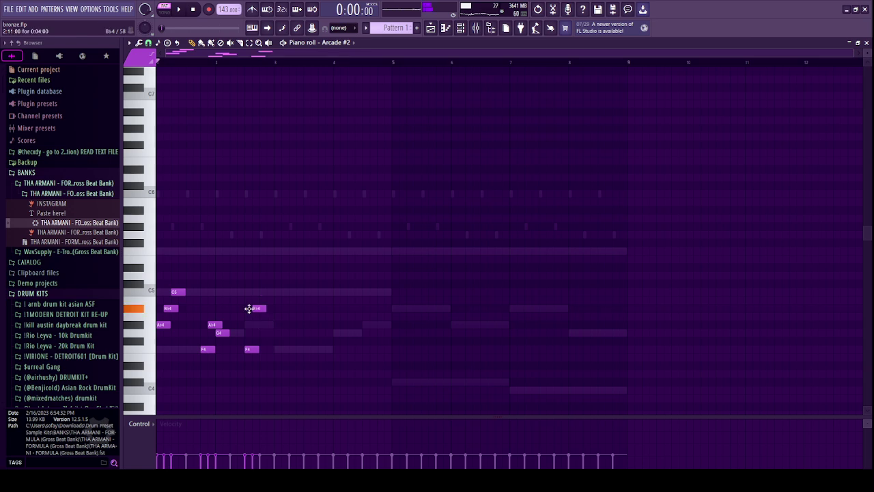
{"action": "key", "text": "space"}
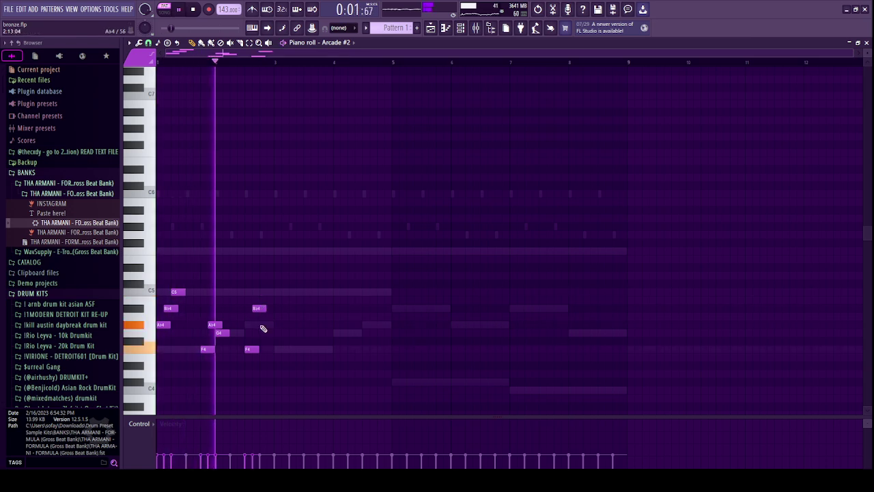
{"action": "key", "text": "space"}
{"action": "left_click_drag", "start_coordinate": [264, 291], "coordinate": [244, 349]}
{"action": "key", "text": "space"}
{"action": "left_click", "coordinate": [267, 272], "text": "ctrl"}
{"action": "key", "text": "ctrl+Up"}
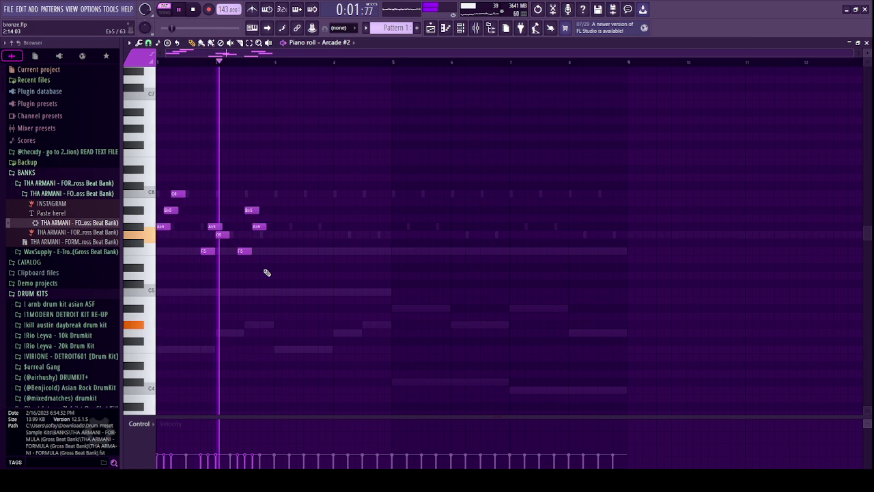
Duplicate the two-bar Arcade #2 melody until it fills eight bars, and raise the copy in bars 5 to 8 by one octave.
{"action": "key", "text": "ctrl+a"}
{"action": "key", "text": "ctrl+b"}
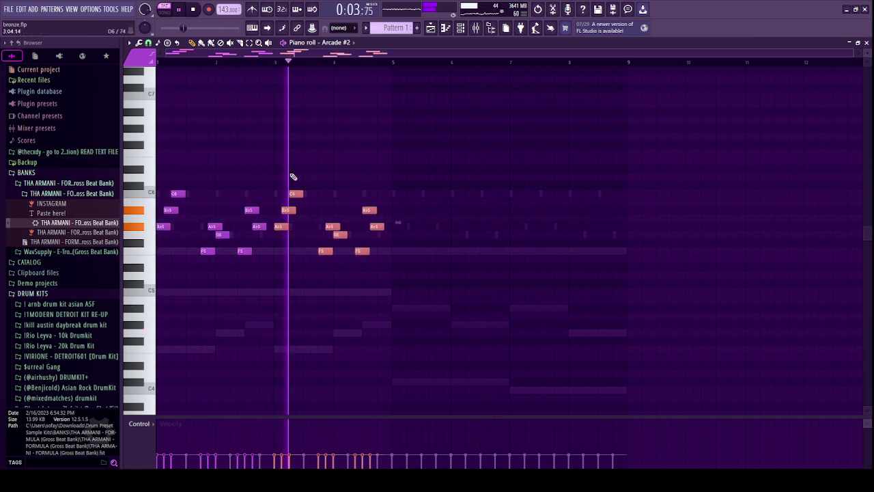
{"action": "left_click_drag", "start_coordinate": [476, 140], "coordinate": [400, 221]}
{"action": "key", "text": "ctrl+Up"}
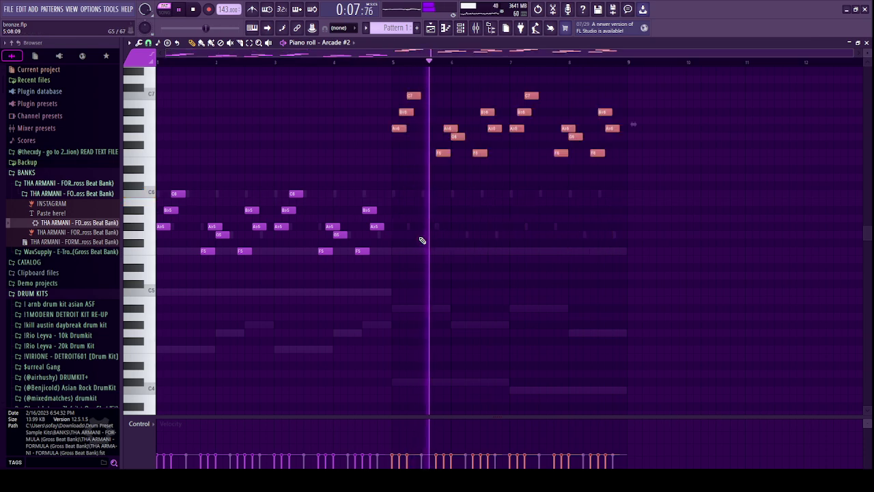
{"action": "scroll", "coordinate": [467, 202], "scroll_direction": "up", "scroll_amount": 2}
{"action": "left_click", "coordinate": [519, 131], "text": "ctrl"}
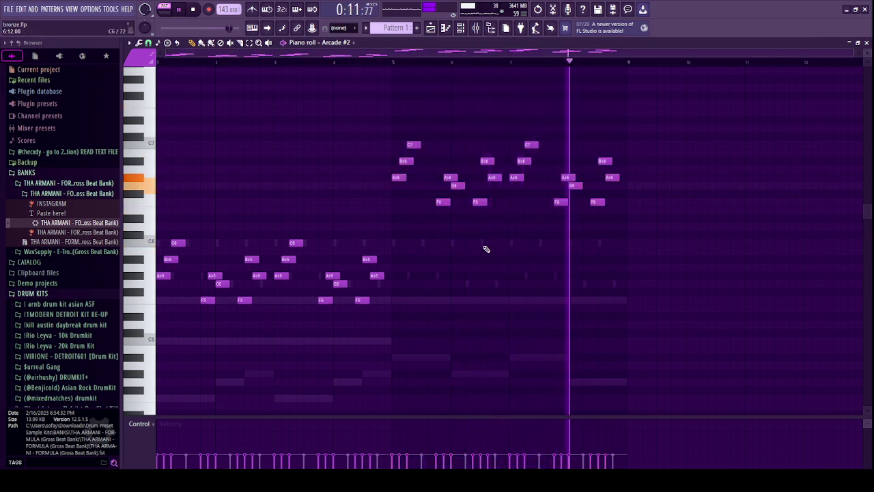
Add low notes: F4 at the start and end of bars 1 and 3, Ab4 mid bar 2, and G4, Ab4, G4 in bar 4.
{"action": "scroll", "coordinate": [185, 308], "scroll_direction": "down", "scroll_amount": 4}
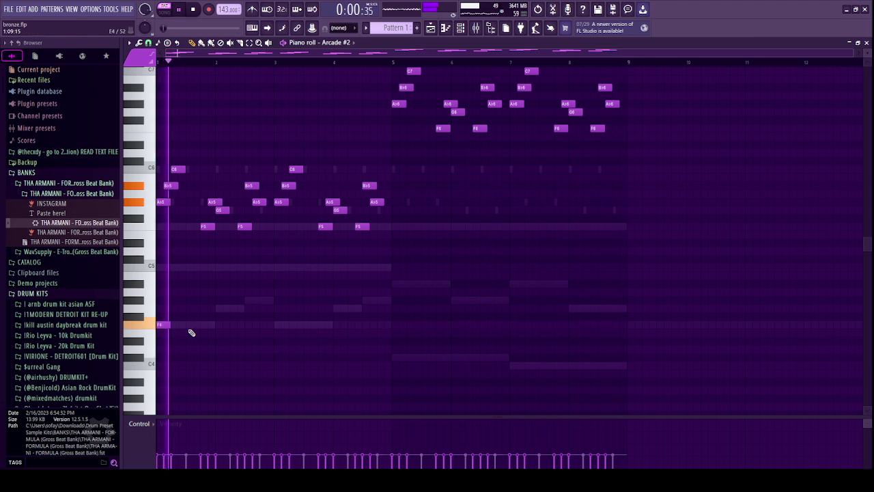
{"action": "left_click", "coordinate": [204, 326]}
{"action": "left_click", "coordinate": [245, 301]}
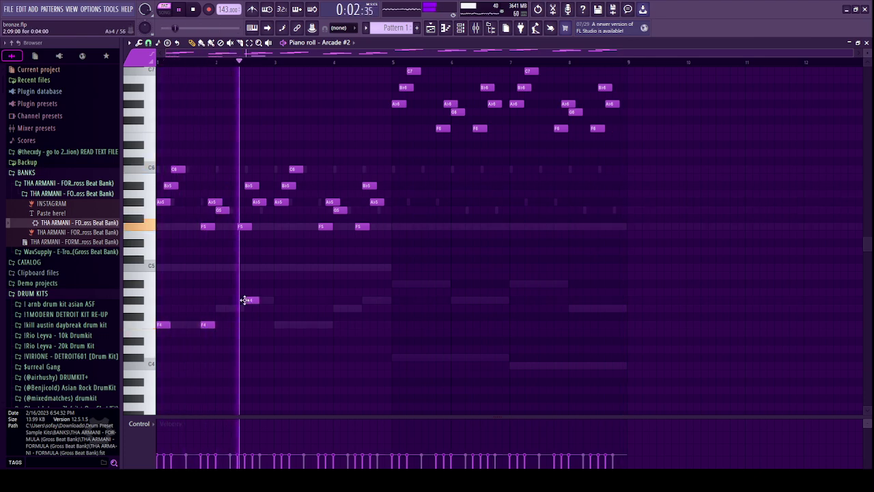
{"action": "left_click", "coordinate": [278, 326]}
{"action": "left_click", "coordinate": [318, 326]}
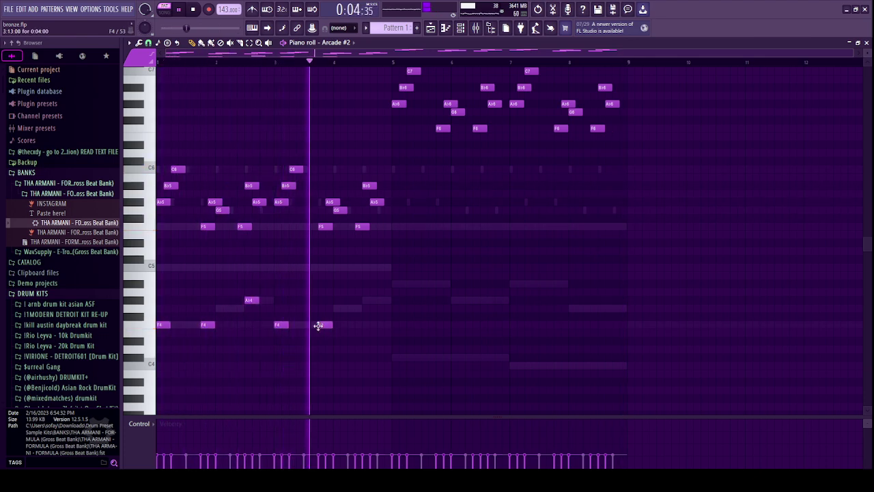
{"action": "left_click", "coordinate": [351, 308]}
{"action": "left_click", "coordinate": [366, 301]}
{"action": "left_click", "coordinate": [383, 308]}
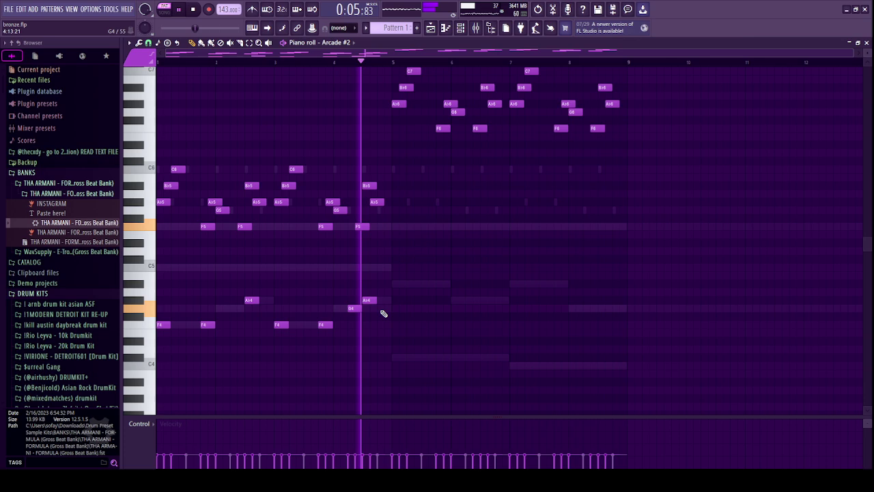
Add low notes: Db4 twice in bar 5, Ab4 mid bar 6, C4 twice in bar 7, and G4 then Bb4 in bar 8.
{"action": "left_click", "coordinate": [396, 358]}
{"action": "left_click", "coordinate": [441, 357]}
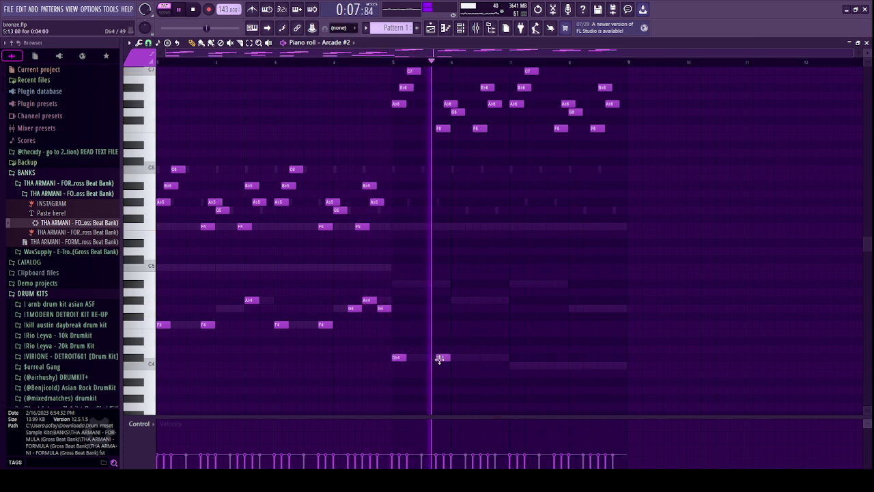
{"action": "left_click", "coordinate": [484, 301]}
{"action": "left_click", "coordinate": [514, 366]}
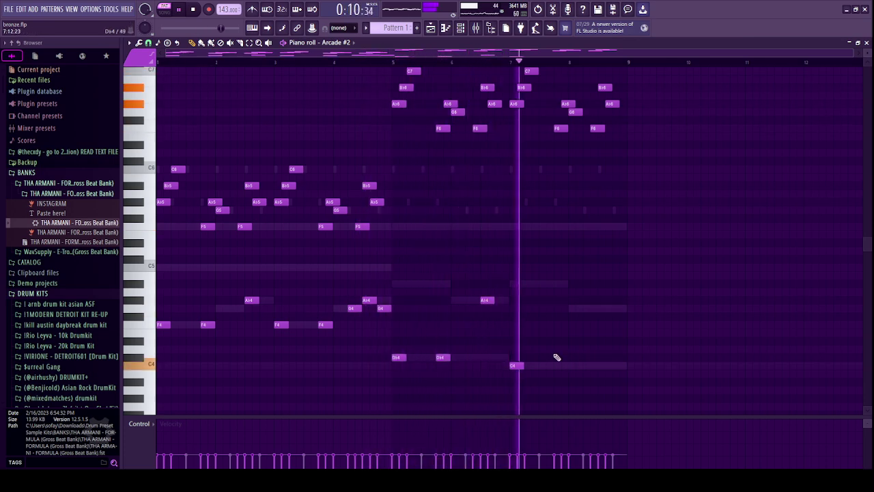
{"action": "left_click", "coordinate": [558, 366]}
{"action": "left_click", "coordinate": [586, 308]}
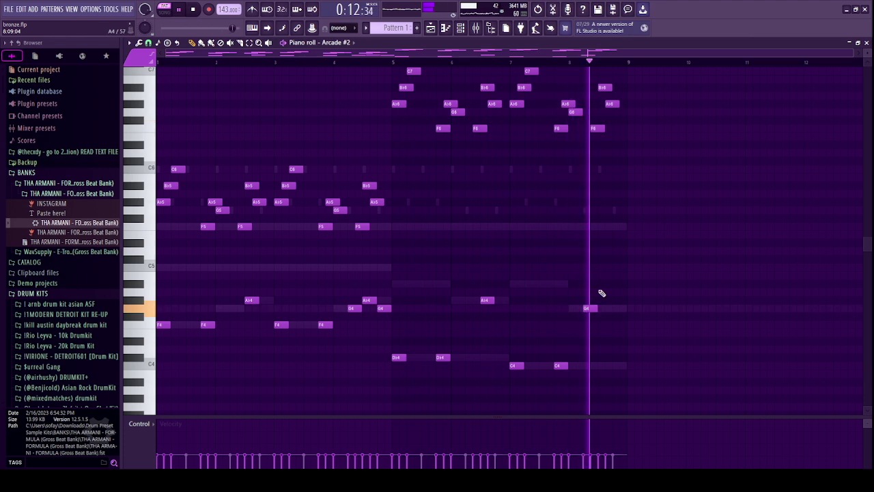
{"action": "left_click", "coordinate": [603, 283]}
{"action": "scroll", "coordinate": [708, 231], "scroll_direction": "up", "scroll_amount": 3}
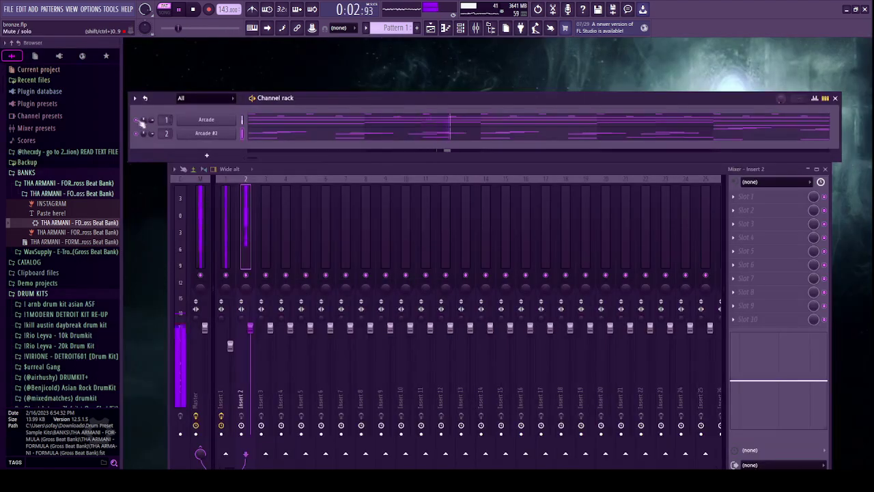
Lower Insert 2's volume slightly and add Fruity parametric EQ 2 with the 40Hz + 18kHz cut preset, moving both cutoffs inward.
{"action": "left_click_drag", "start_coordinate": [249, 327], "coordinate": [250, 334]}
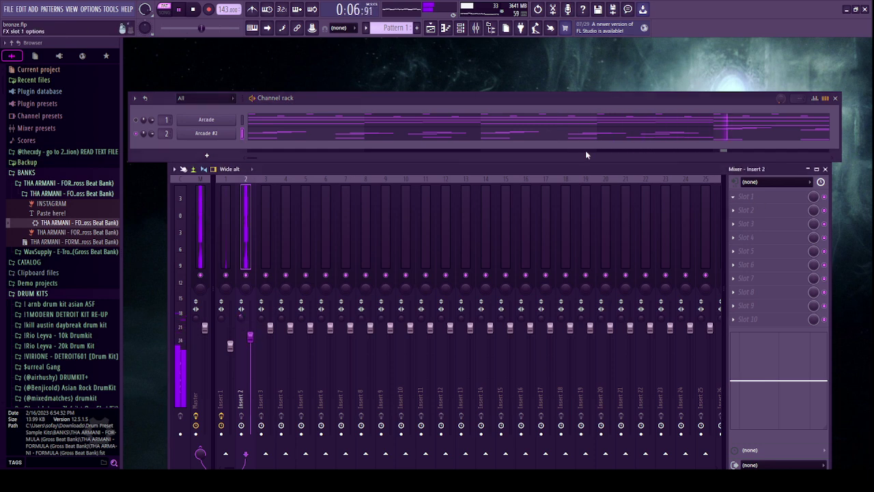
{"action": "left_click", "coordinate": [586, 151]}
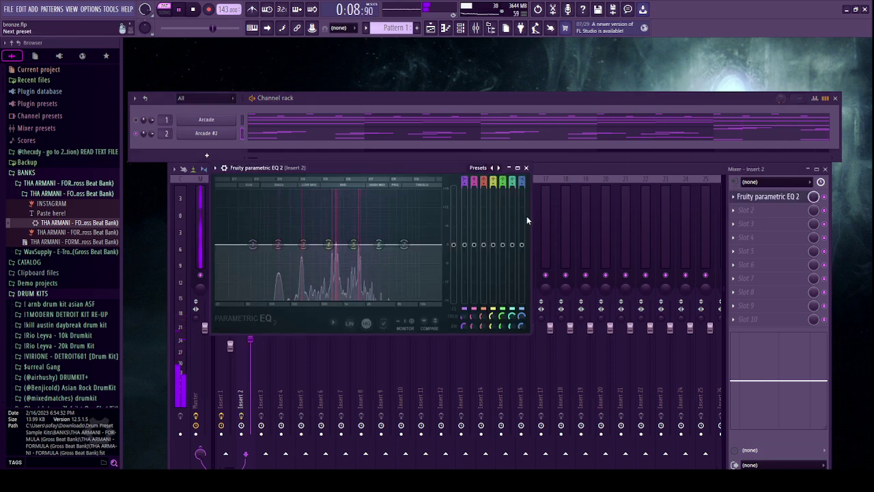
{"action": "left_click", "coordinate": [498, 168]}
{"action": "left_click_drag", "start_coordinate": [223, 245], "coordinate": [295, 244]}
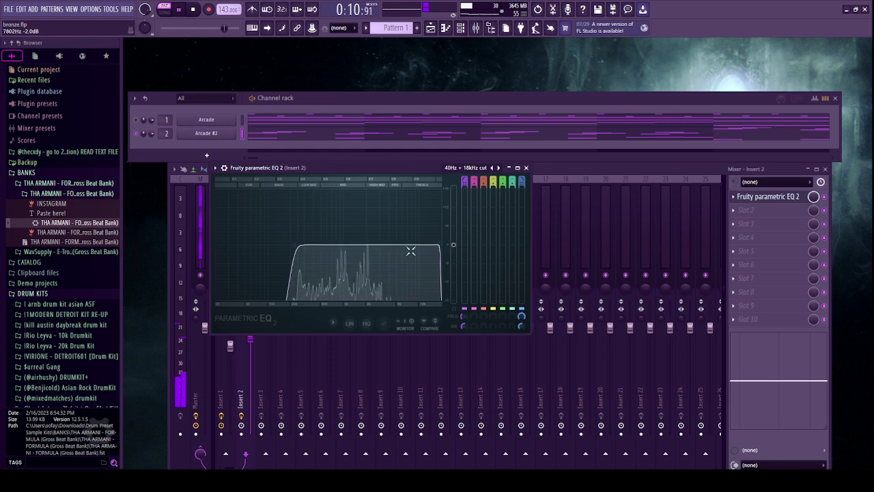
{"action": "left_click_drag", "start_coordinate": [411, 251], "coordinate": [362, 246]}
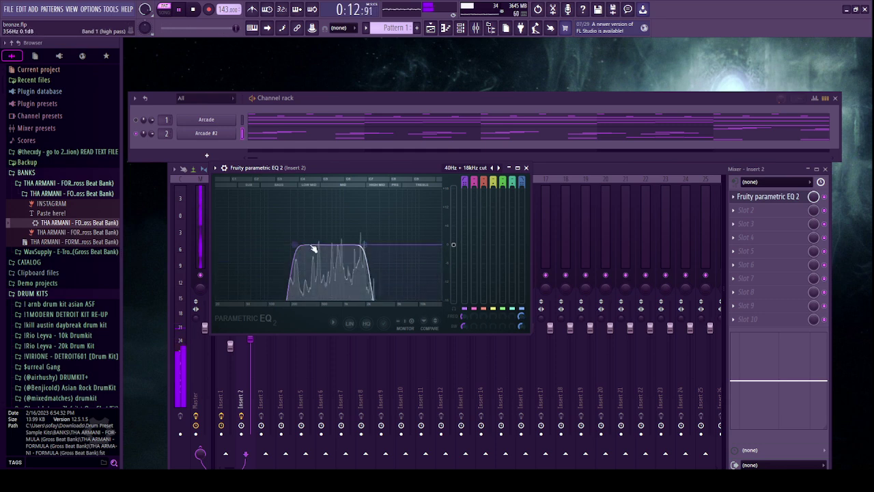
{"action": "left_click_drag", "start_coordinate": [295, 245], "coordinate": [288, 245]}
{"action": "left_click", "coordinate": [527, 168]}
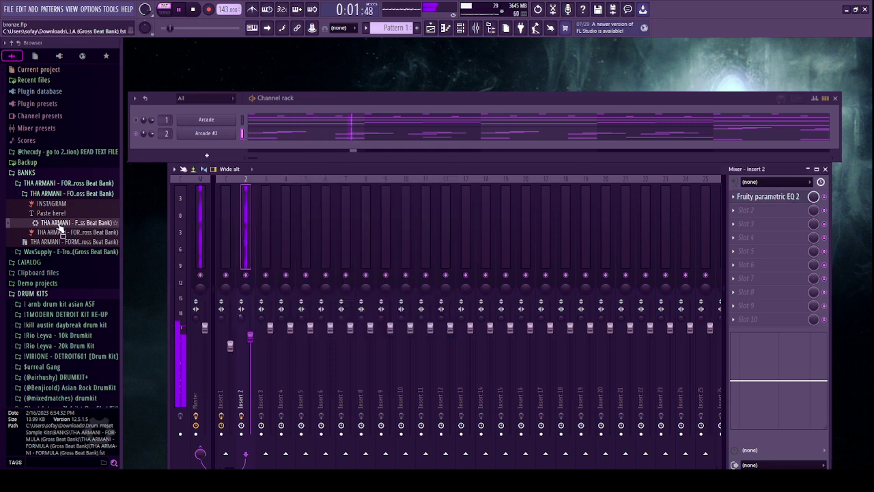
Cut Insert 2's mid mixer EQ band by about 3.7 dB and load MagicDice and HalfTime_2 after the parametric EQ.
{"action": "left_click", "coordinate": [68, 193]}
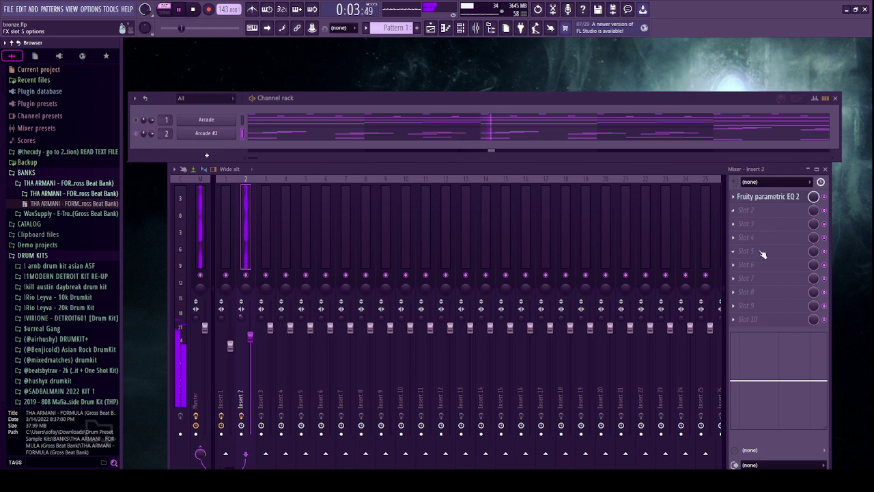
{"action": "mouse_move", "coordinate": [779, 380]}
{"action": "left_mouse_down"}
{"action": "mouse_move", "coordinate": [778, 389]}
{"action": "mouse_move", "coordinate": [776, 382]}
{"action": "left_mouse_up"}
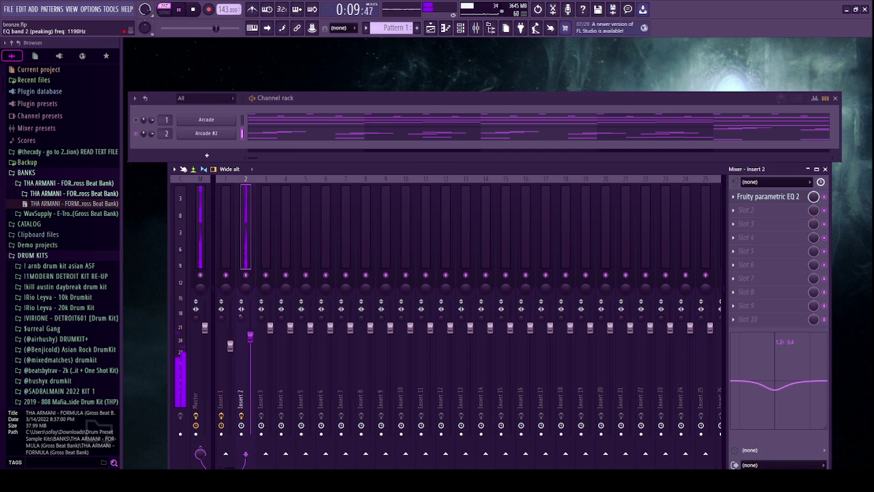
{"action": "left_click", "coordinate": [756, 211]}
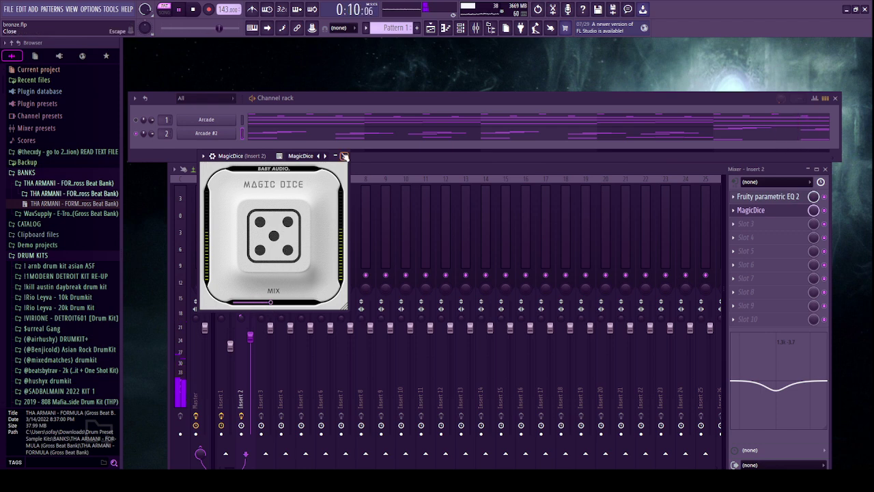
{"action": "left_click", "coordinate": [344, 157]}
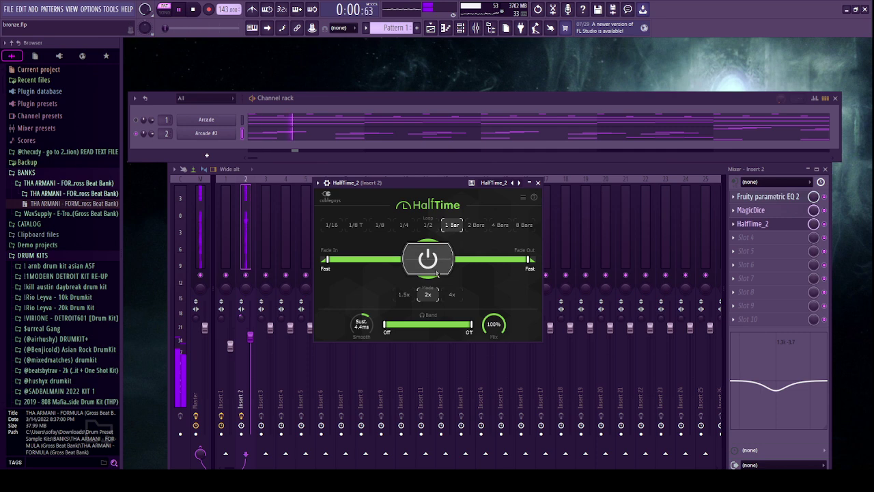
{"action": "left_click", "coordinate": [538, 183]}
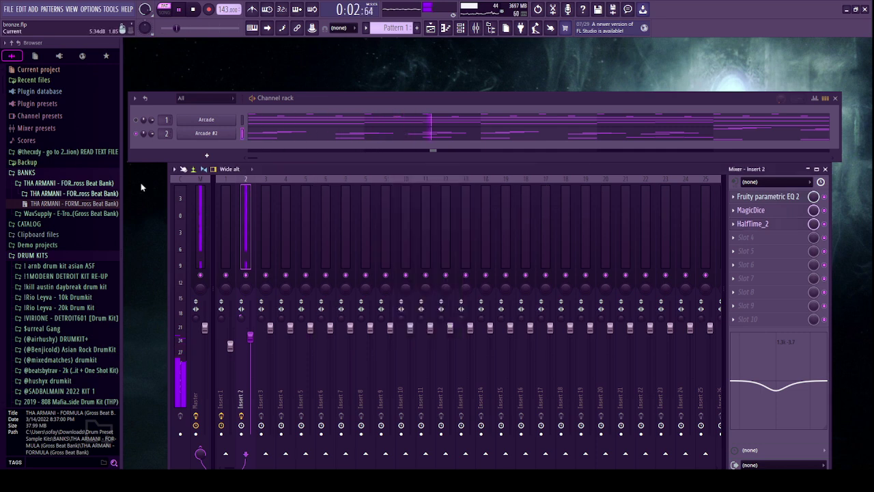
{"action": "scroll", "coordinate": [58, 260], "scroll_direction": "down", "scroll_amount": 5}
{"action": "scroll", "coordinate": [58, 264], "scroll_direction": "down", "scroll_amount": 3}
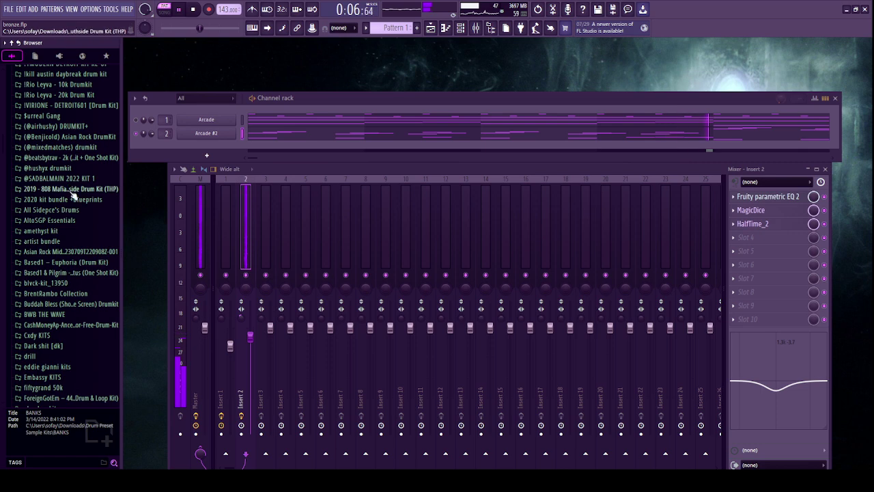
{"action": "left_click", "coordinate": [74, 148]}
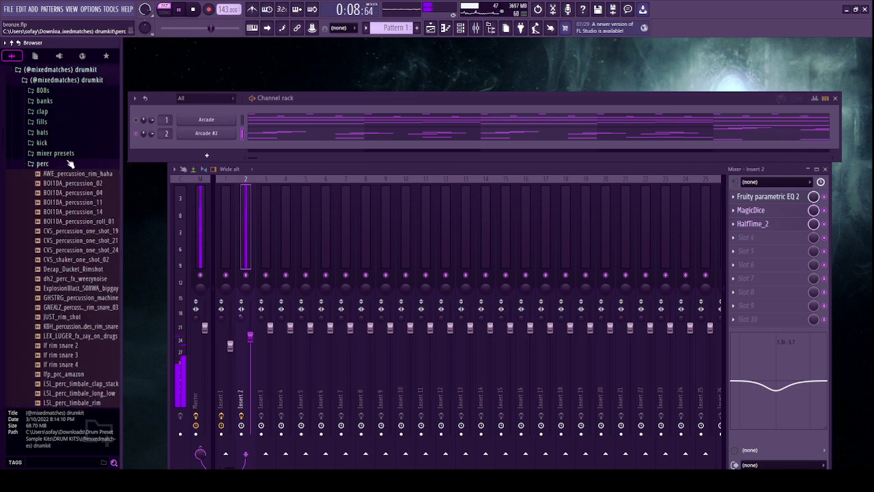
{"action": "left_click", "coordinate": [43, 111]}
{"action": "left_click", "coordinate": [68, 159]}
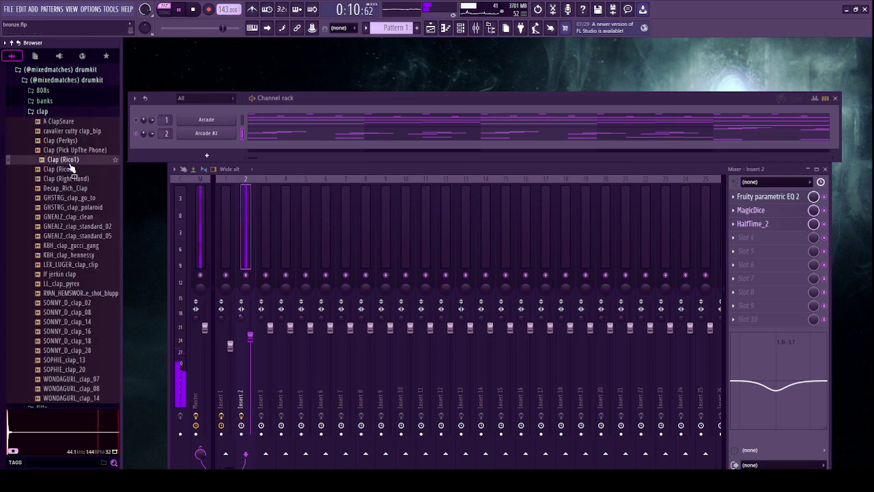
{"action": "left_click", "coordinate": [71, 169]}
{"action": "left_click", "coordinate": [72, 150]}
{"action": "left_click", "coordinate": [68, 69]}
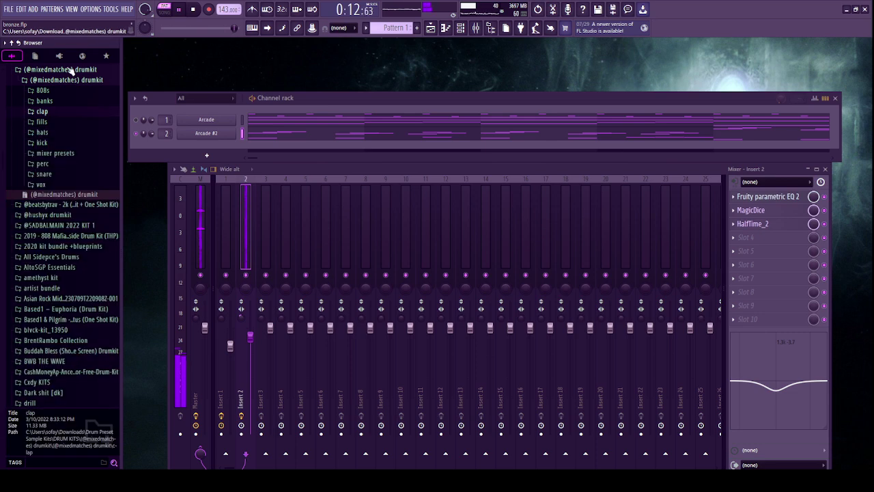
{"action": "scroll", "coordinate": [60, 258], "scroll_direction": "down", "scroll_amount": 10}
{"action": "scroll", "coordinate": [59, 258], "scroll_direction": "down", "scroll_amount": 5}
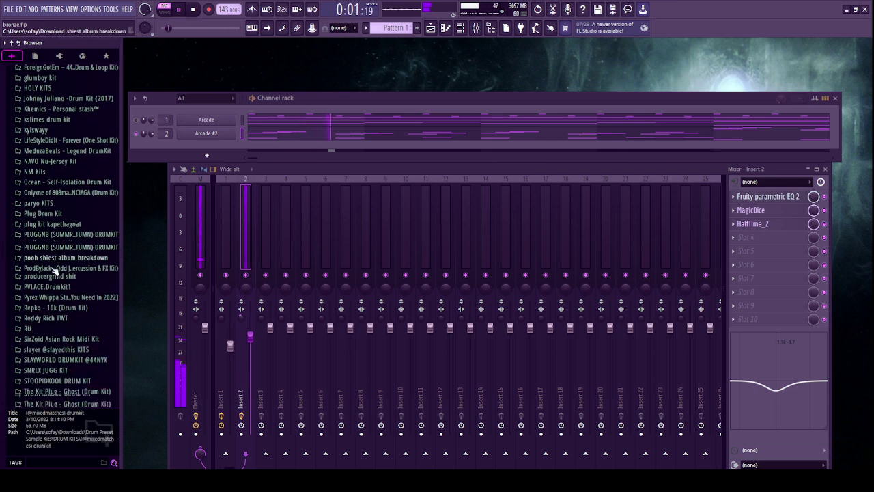
{"action": "left_click", "coordinate": [67, 261]}
{"action": "left_click", "coordinate": [61, 280]}
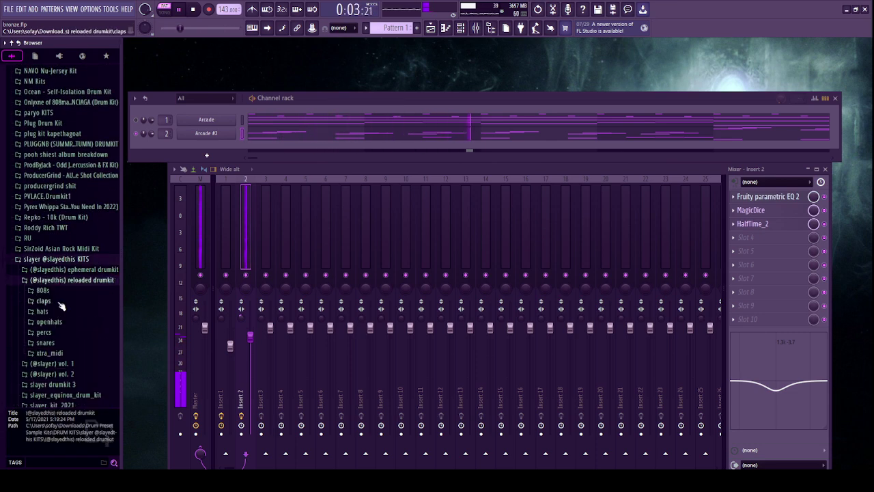
{"action": "left_click", "coordinate": [62, 301]}
{"action": "left_click", "coordinate": [67, 311]}
{"action": "left_click", "coordinate": [70, 303]}
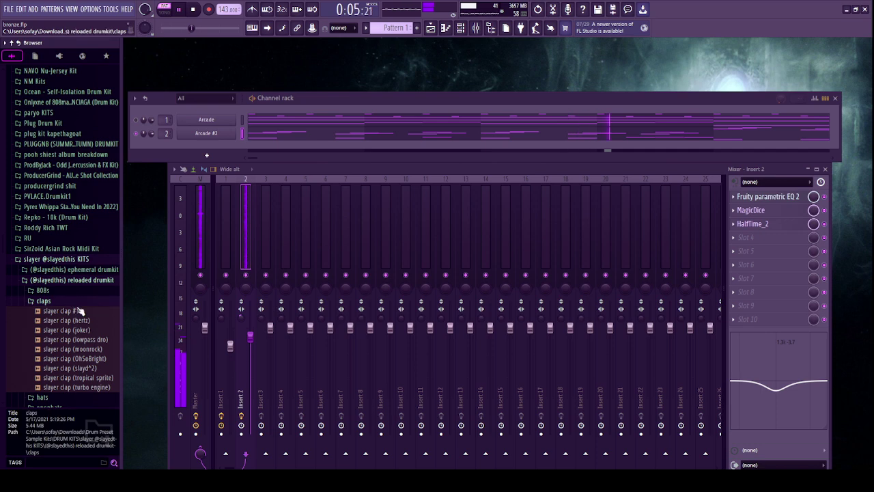
{"action": "left_click", "coordinate": [67, 331]}
{"action": "left_click", "coordinate": [63, 351]}
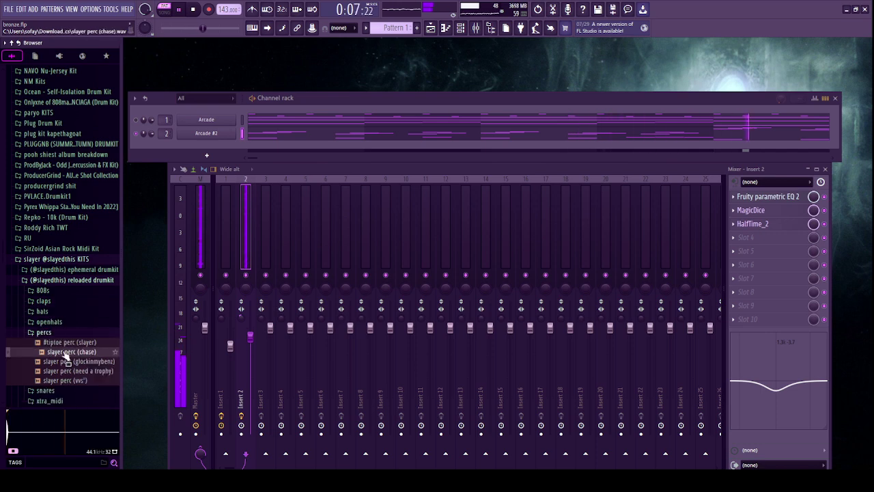
{"action": "left_click_drag", "start_coordinate": [215, 147], "coordinate": [216, 147]}
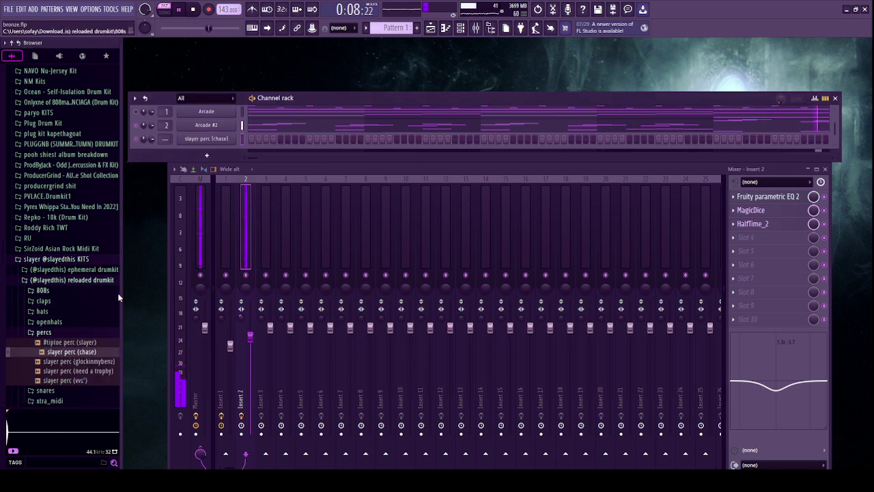
Audition the reloaded drumkit's hats and add slayer hh (my_collection) as a new channel.
{"action": "left_click", "coordinate": [61, 332]}
{"action": "left_click", "coordinate": [43, 311]}
{"action": "left_click", "coordinate": [68, 326]}
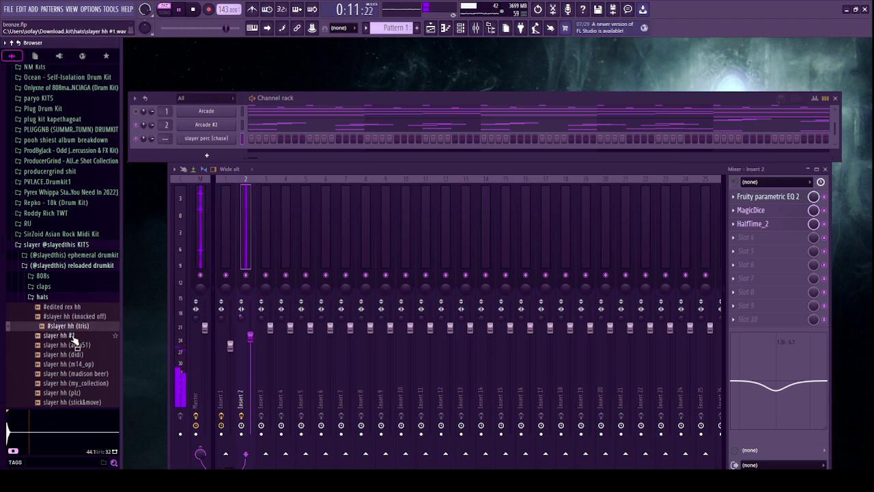
{"action": "left_click", "coordinate": [72, 335]}
{"action": "left_click", "coordinate": [77, 346]}
{"action": "left_click", "coordinate": [80, 355]}
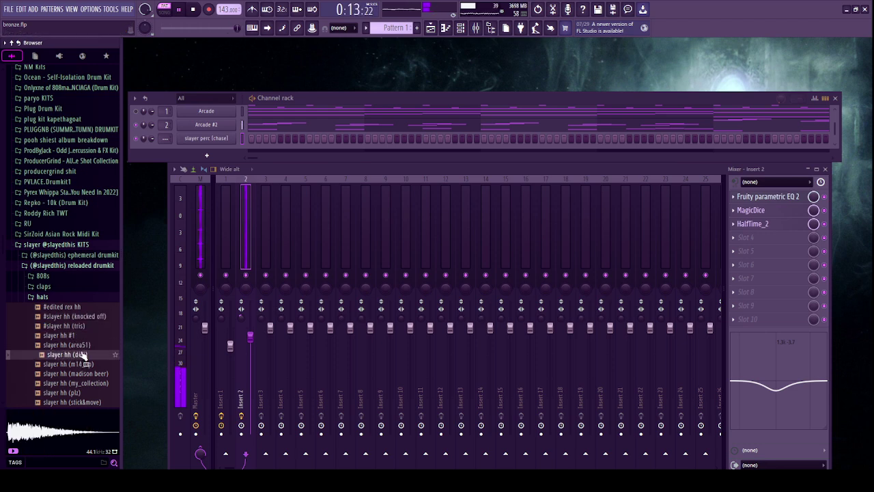
{"action": "left_click", "coordinate": [79, 346]}
{"action": "left_click", "coordinate": [81, 356]}
{"action": "left_click", "coordinate": [83, 364]}
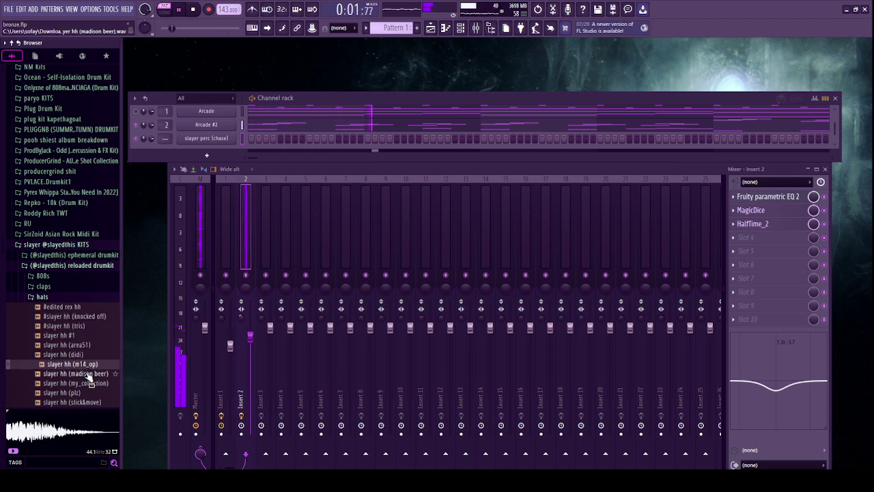
{"action": "left_click", "coordinate": [89, 375]}
{"action": "left_click", "coordinate": [92, 384]}
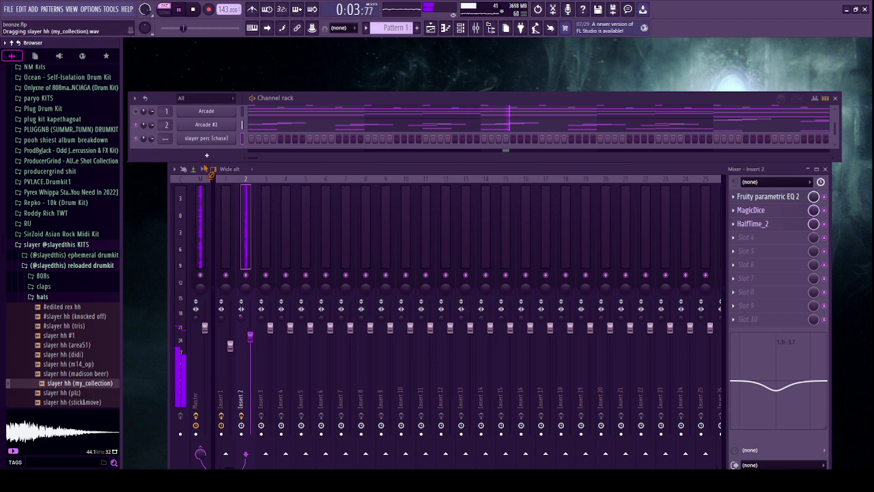
{"action": "left_click_drag", "start_coordinate": [210, 152], "coordinate": [208, 145]}
{"action": "left_click", "coordinate": [43, 286]}
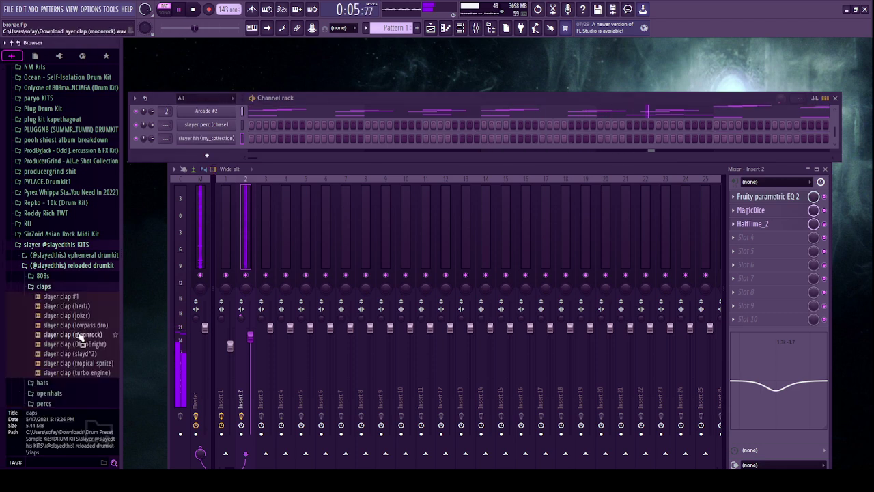
{"action": "left_click", "coordinate": [80, 334]}
{"action": "left_click_drag", "start_coordinate": [226, 138], "coordinate": [216, 118]}
Audition the reloaded drumkit's 808s and add slayer 808 (deadstars) as a channel above the clap.
{"action": "left_click", "coordinate": [42, 276]}
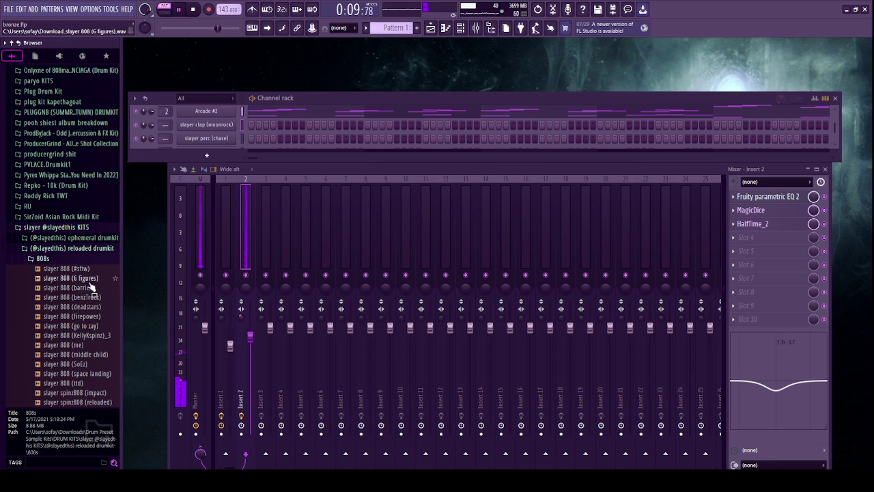
{"action": "left_click", "coordinate": [89, 279]}
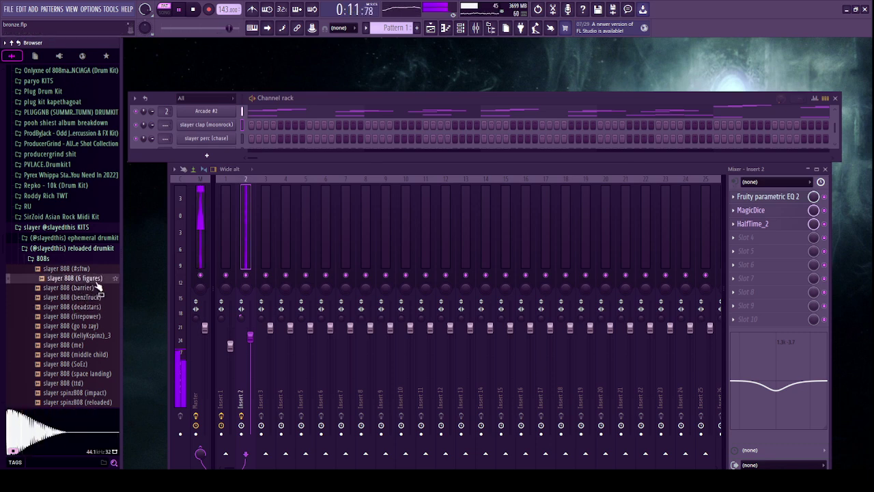
{"action": "left_click", "coordinate": [97, 307]}
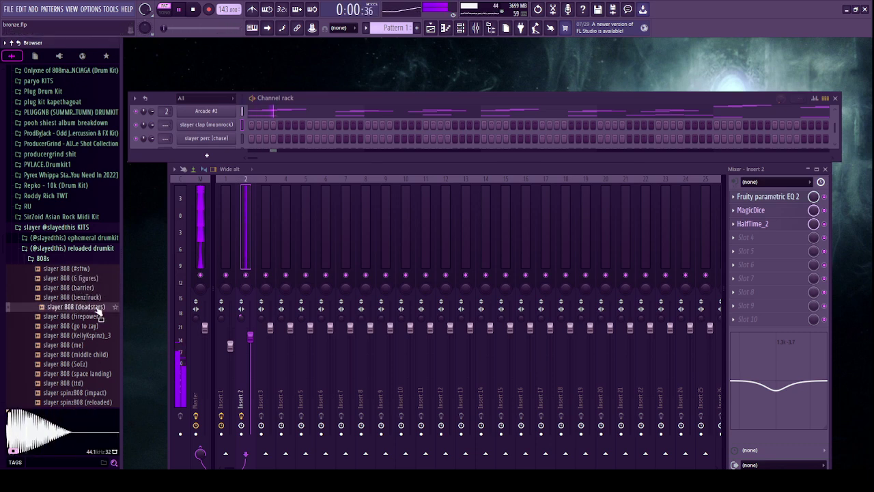
{"action": "left_click_drag", "start_coordinate": [96, 308], "coordinate": [205, 196]}
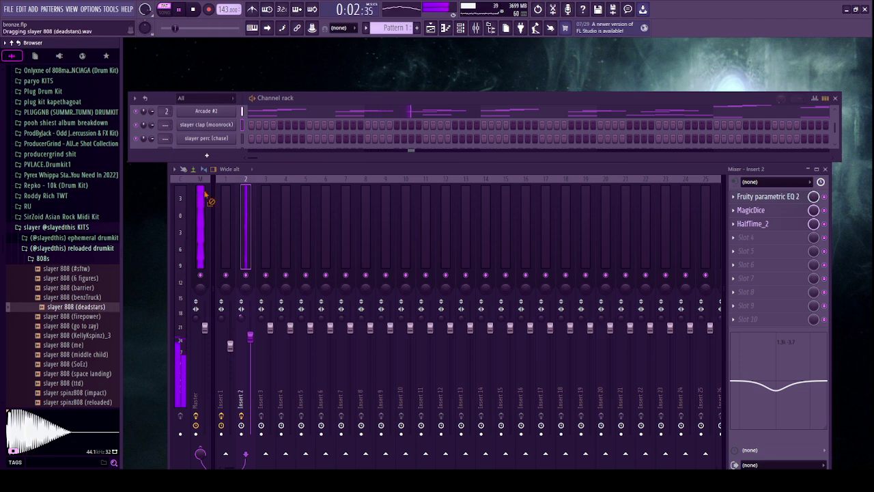
{"action": "left_click_drag", "start_coordinate": [209, 157], "coordinate": [208, 129]}
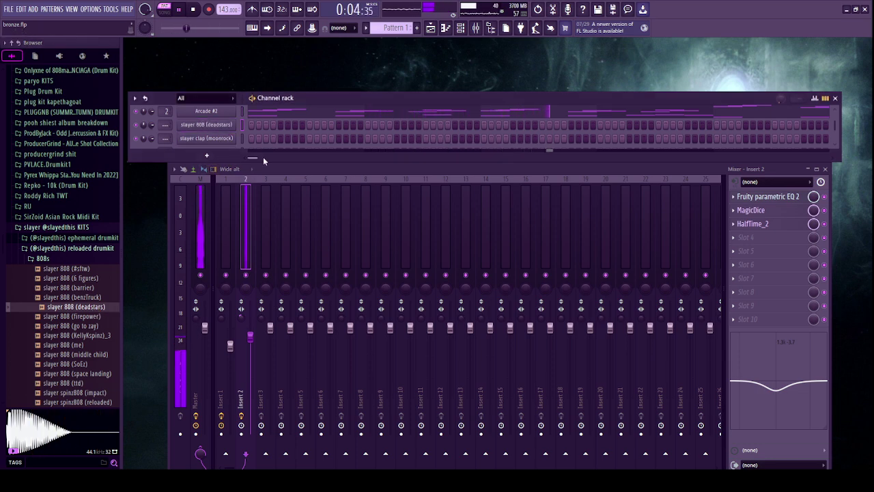
Enlarge the channel rack, audition more 808s and add slayer 808 (KellyKspinz)_3 as a channel above the deadstars 808.
{"action": "left_click_drag", "start_coordinate": [267, 160], "coordinate": [263, 254]}
{"action": "left_click", "coordinate": [84, 355]}
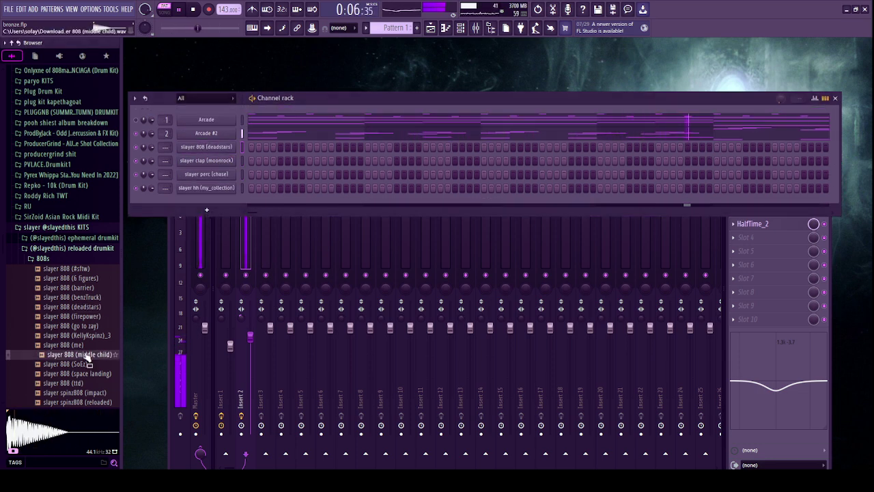
{"action": "key", "text": "Up"}
{"action": "key", "text": "Up"}
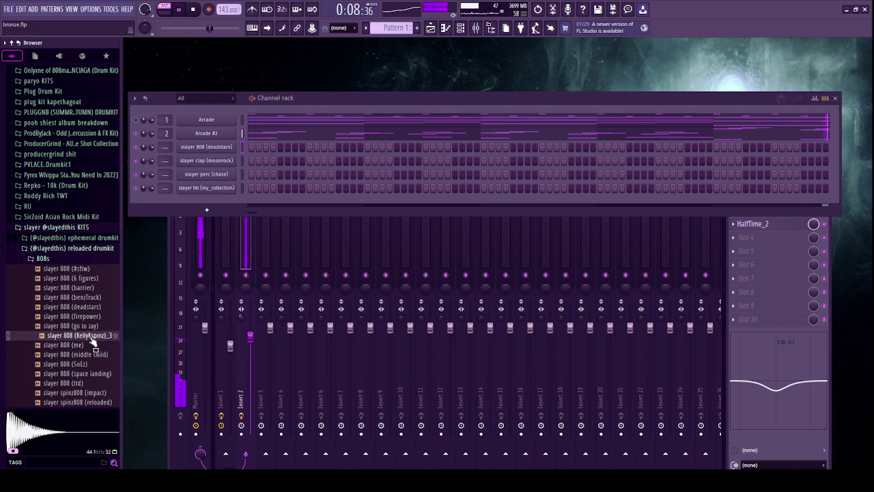
{"action": "left_click_drag", "start_coordinate": [79, 335], "coordinate": [233, 203]}
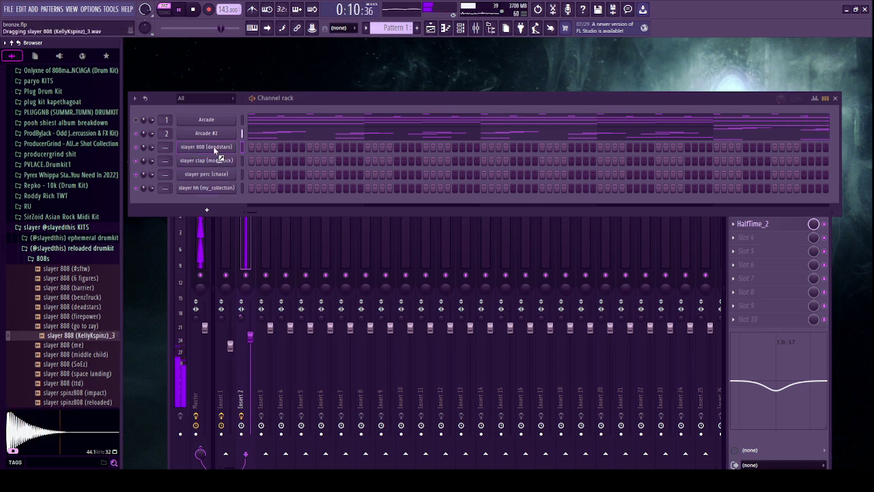
{"action": "left_click_drag", "start_coordinate": [212, 142], "coordinate": [213, 144]}
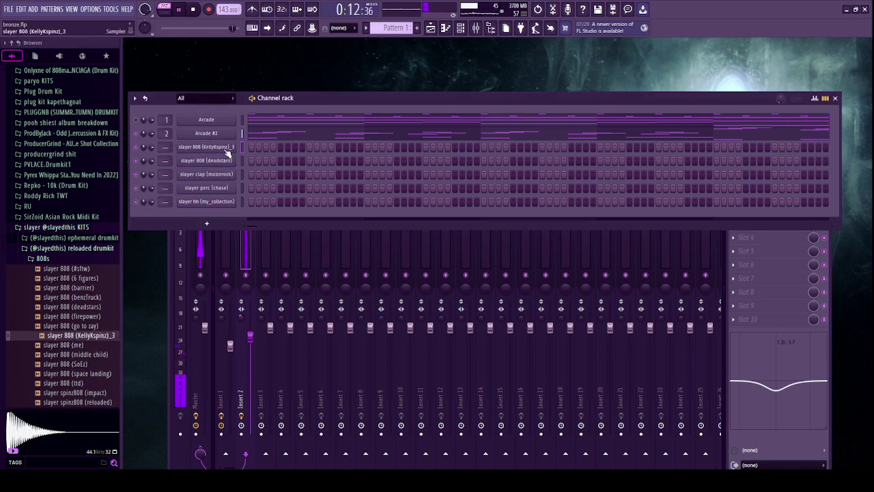
Place slayer clap (moonrock) C5 hits on beat 3 of each of bars 1 to 4 in its piano roll.
{"action": "left_click", "coordinate": [224, 175]}
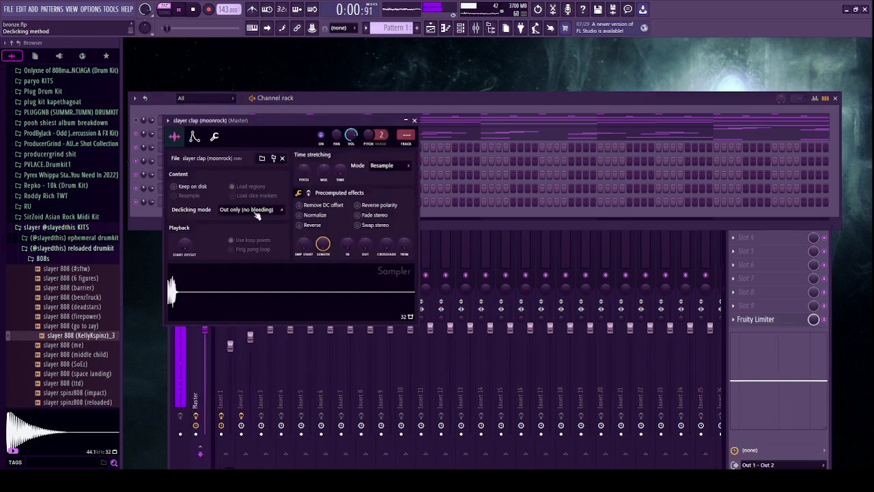
{"action": "left_click", "coordinate": [413, 120]}
{"action": "right_click", "coordinate": [216, 178]}
{"action": "left_click", "coordinate": [235, 186]}
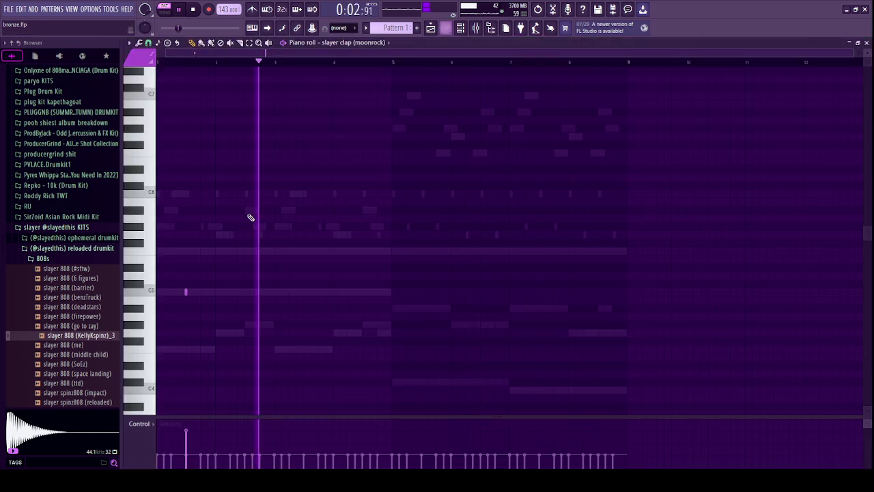
{"action": "left_click", "coordinate": [187, 292]}
{"action": "left_click", "coordinate": [244, 291]}
{"action": "left_click", "coordinate": [245, 292]}
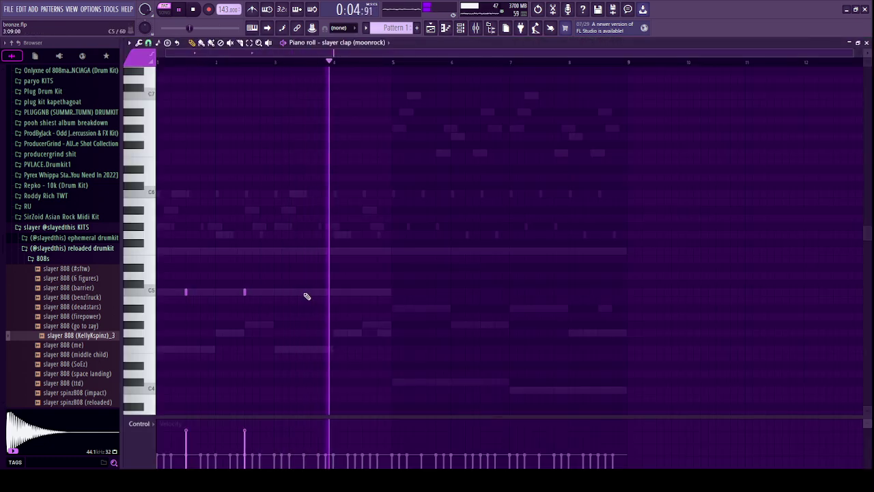
{"action": "left_click", "coordinate": [303, 291]}
{"action": "left_click", "coordinate": [362, 292]}
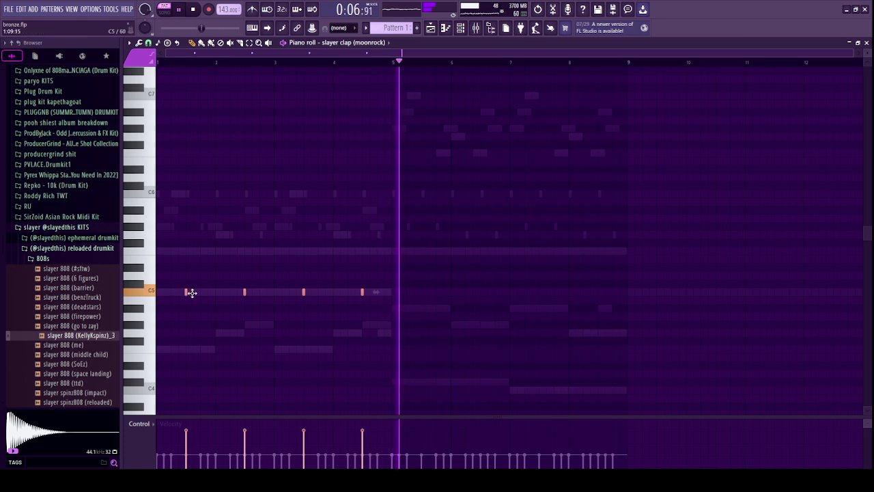
Duplicate the four clap hits into bars 5 to 8 and close the piano roll.
{"action": "left_click_drag", "start_coordinate": [186, 294], "coordinate": [421, 295], "text": "shift"}
{"action": "left_click", "coordinate": [422, 269], "text": "ctrl"}
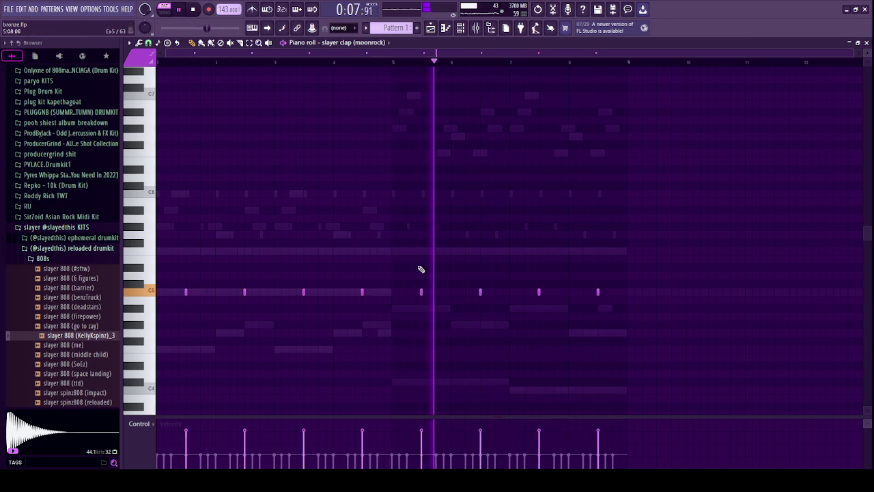
{"action": "left_click", "coordinate": [866, 43]}
Check the slayer perc (chase) and slayer hh (my_collection) samples and set the project tempo to 150 BPM.
{"action": "left_click", "coordinate": [227, 191]}
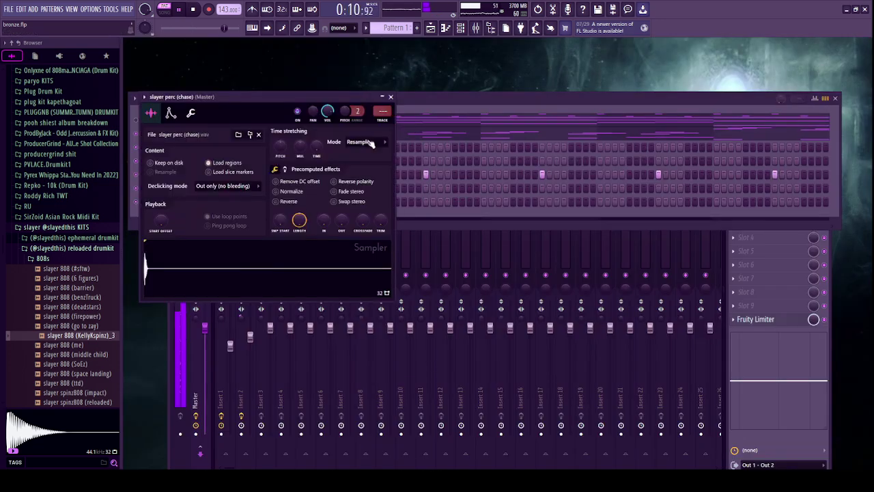
{"action": "left_click", "coordinate": [390, 97]}
{"action": "left_click", "coordinate": [226, 204]}
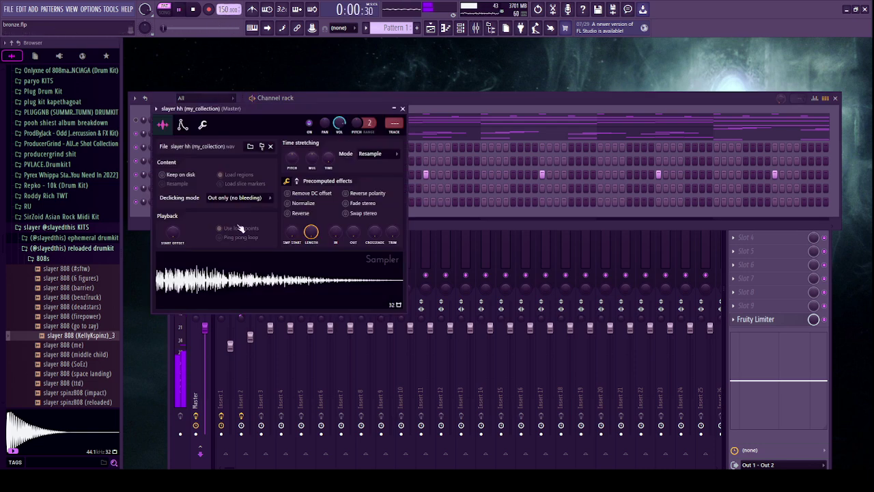
{"action": "left_click_drag", "start_coordinate": [323, 130], "coordinate": [324, 130]}
{"action": "left_click", "coordinate": [402, 109]}
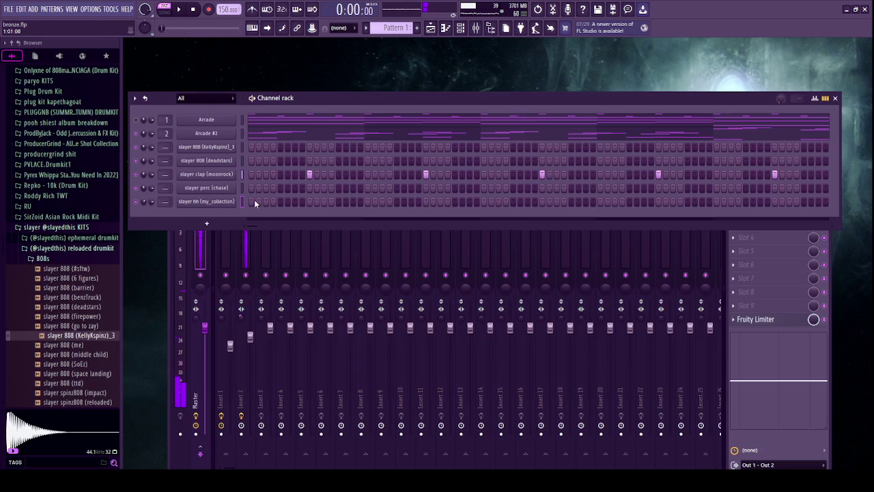
Move the slayer hh (my_collection) channel above the clap, activate its first two steps and open its piano roll.
{"action": "left_click_drag", "start_coordinate": [230, 202], "coordinate": [231, 178]}
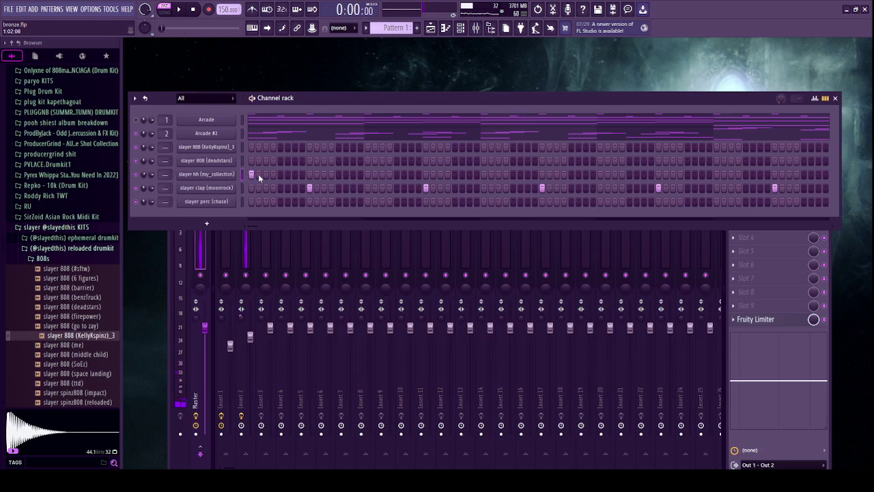
{"action": "left_click", "coordinate": [259, 175]}
{"action": "right_click", "coordinate": [230, 177]}
{"action": "left_click", "coordinate": [239, 184]}
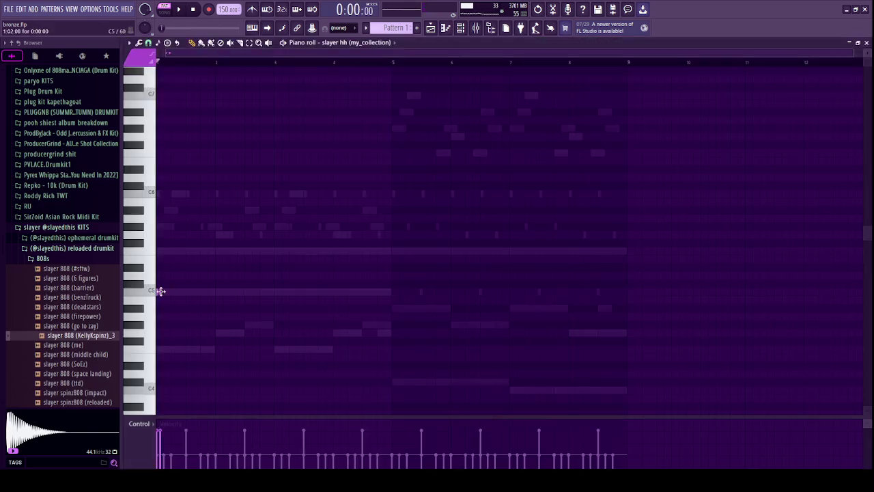
Add lower-pitched D4 and F4 hi-hat hits in the first half of bar 1 and reduce their velocity and the second C5 hit's.
{"action": "scroll", "coordinate": [161, 291], "scroll_direction": "up", "scroll_amount": 4}
{"action": "left_click", "coordinate": [211, 351]}
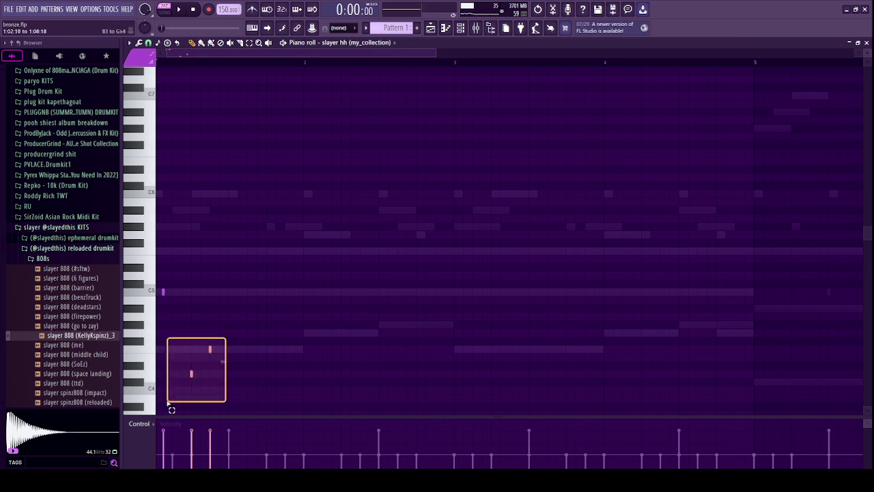
{"action": "key", "text": "space"}
{"action": "key", "text": "space"}
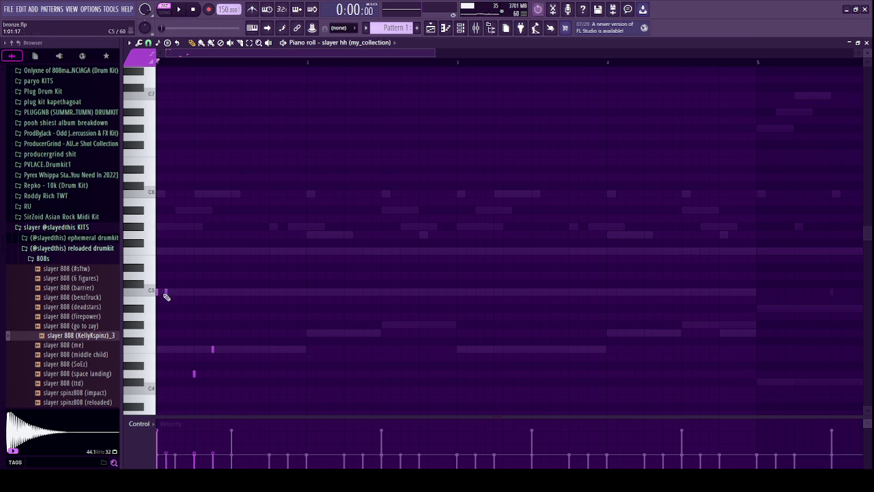
{"action": "key", "text": "space"}
{"action": "key", "text": "space"}
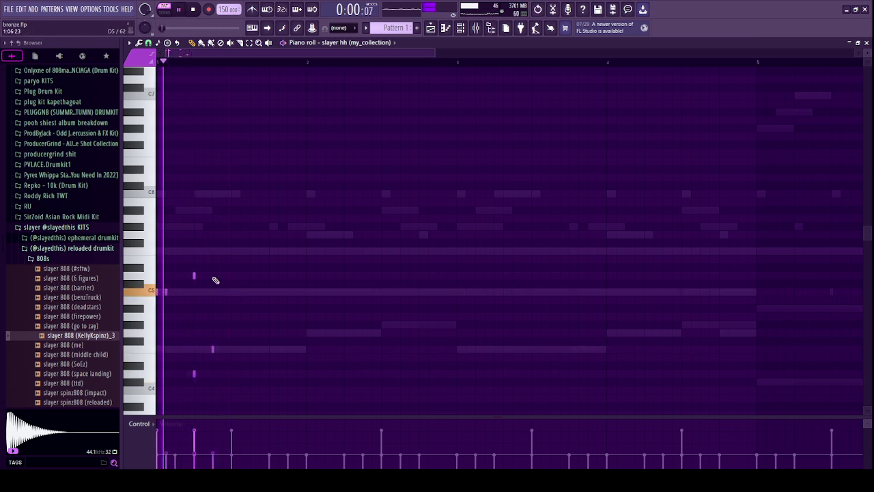
{"action": "key", "text": "space"}
Add three consecutive C5 hi-hats on steps 11 to 13 of bar 1, an Ab4 on step 15 and a Gb4 early in bar 2.
{"action": "left_click", "coordinate": [250, 292]}
{"action": "left_click", "coordinate": [261, 292]}
{"action": "left_click", "coordinate": [270, 292]}
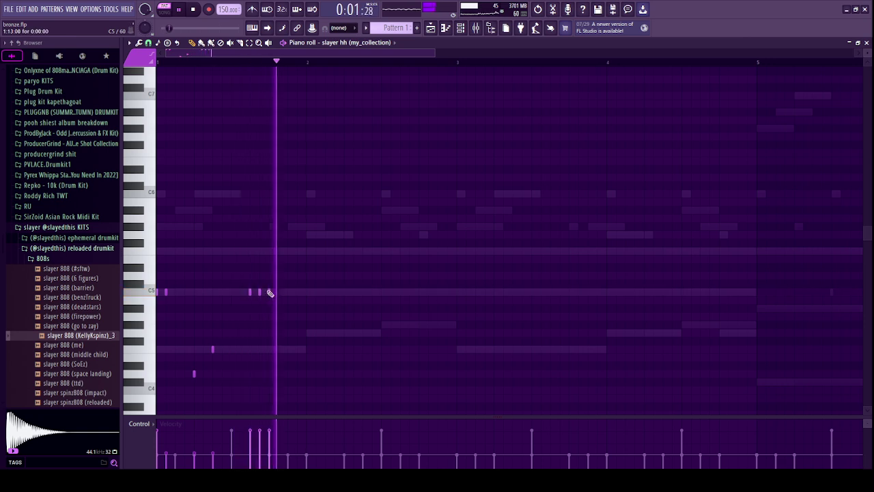
{"action": "key", "text": "space"}
{"action": "key", "text": "space"}
{"action": "left_click", "coordinate": [287, 324]}
{"action": "left_click", "coordinate": [325, 341]}
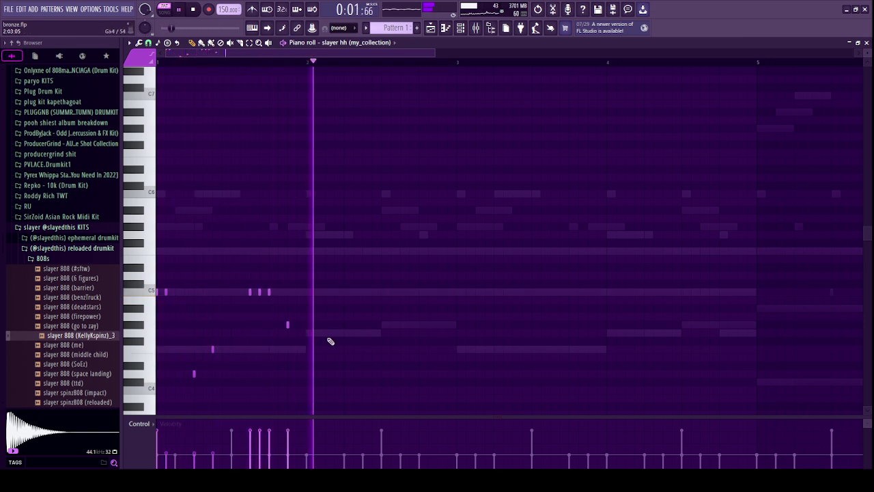
Add two C5 hi-hats on steps 5 and 7 of bar 2, with the first at a lower velocity.
{"action": "key", "text": "space"}
{"action": "key", "text": "space"}
{"action": "left_click", "coordinate": [344, 292]}
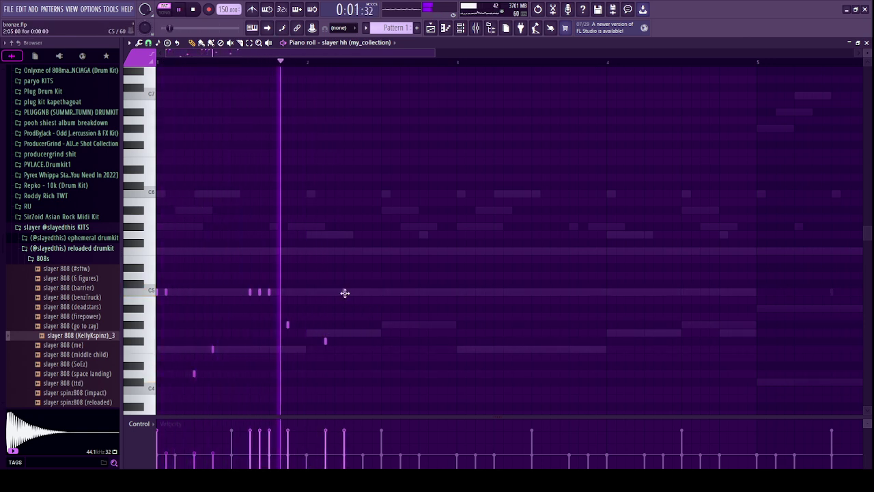
{"action": "left_click", "coordinate": [362, 292]}
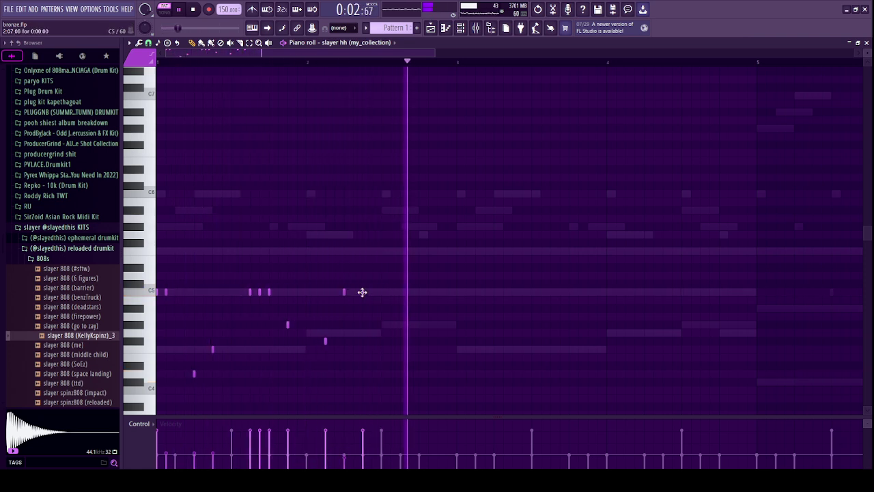
{"action": "key", "text": "space"}
{"action": "right_click", "coordinate": [362, 293]}
{"action": "key", "text": "space"}
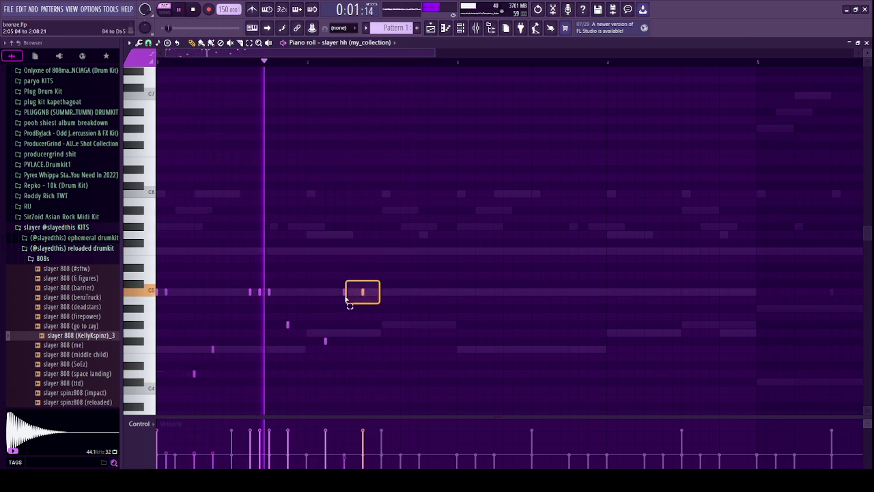
Duplicate the bar 2 pair of C5 hi-hats to steps 11 and 13 and finish the bar with a soft F4 hit.
{"action": "mouse_move", "coordinate": [343, 294]}
{"action": "left_mouse_down", "text": "shift"}
{"action": "mouse_move", "coordinate": [412, 293]}
{"action": "mouse_move", "coordinate": [402, 293]}
{"action": "left_mouse_up", "text": "shift"}
{"action": "key", "text": "space"}
{"action": "key", "text": "space"}
{"action": "left_click", "coordinate": [407, 272], "text": "ctrl"}
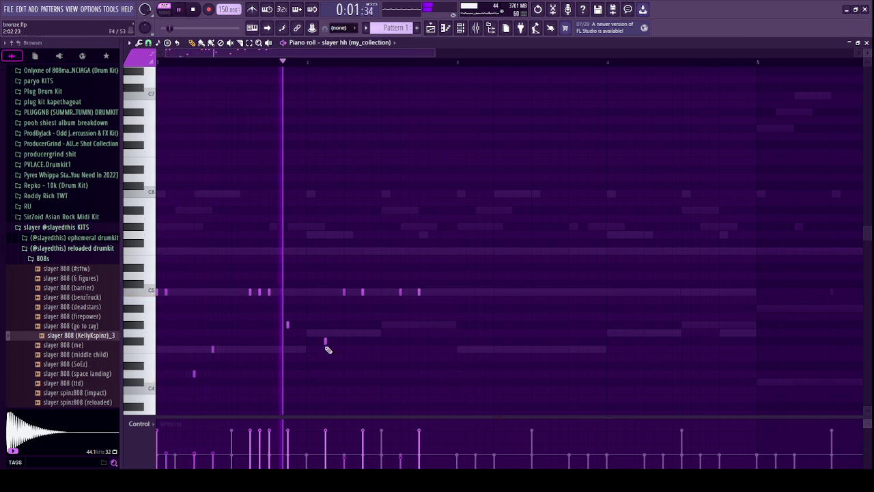
{"action": "left_click", "coordinate": [438, 349]}
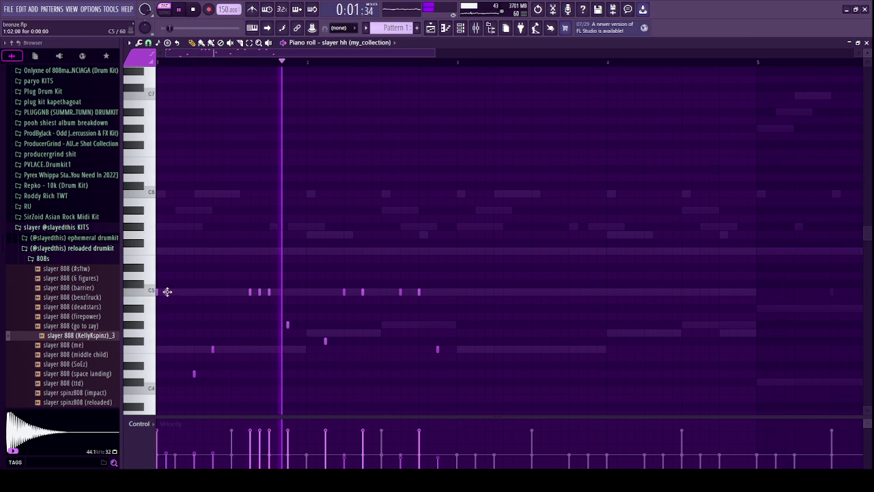
Rearrange the opening C5 hi-hats onto steps 1, 3 and 4 of bar 1 and play the pattern back.
{"action": "key", "text": "ctrl+a"}
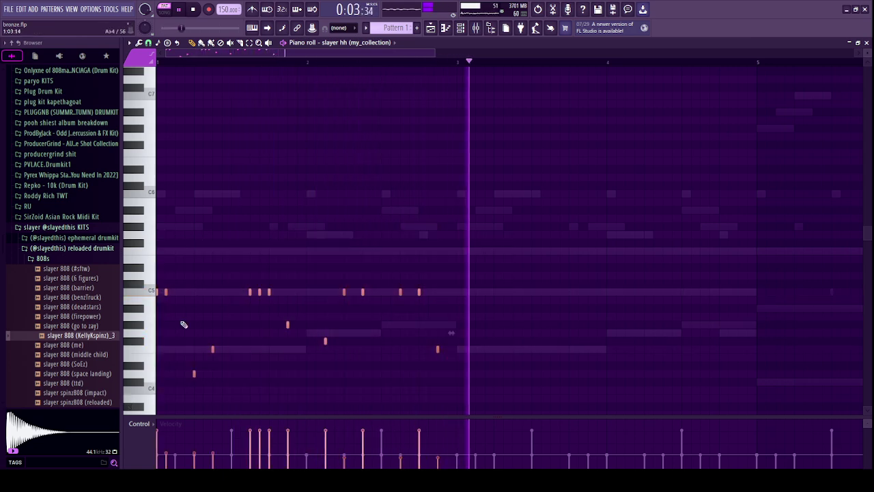
{"action": "key", "text": "space"}
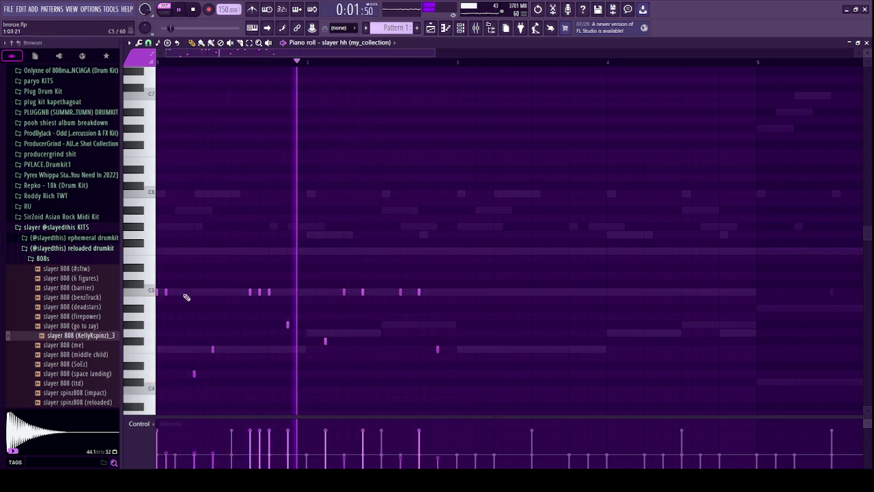
{"action": "key", "text": "space"}
{"action": "left_click_drag", "start_coordinate": [175, 280], "coordinate": [166, 295]}
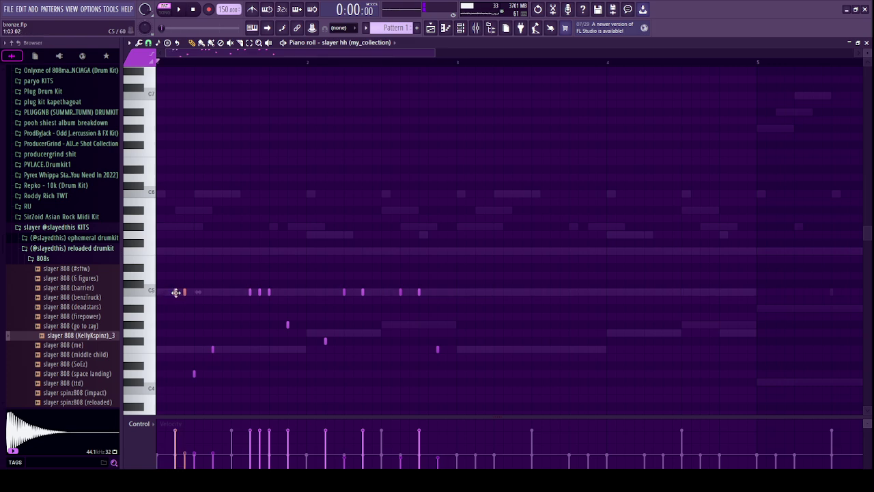
{"action": "key", "text": "space"}
{"action": "left_click", "coordinate": [190, 267], "text": "ctrl"}
{"action": "key", "text": "space"}
{"action": "key", "text": "space"}
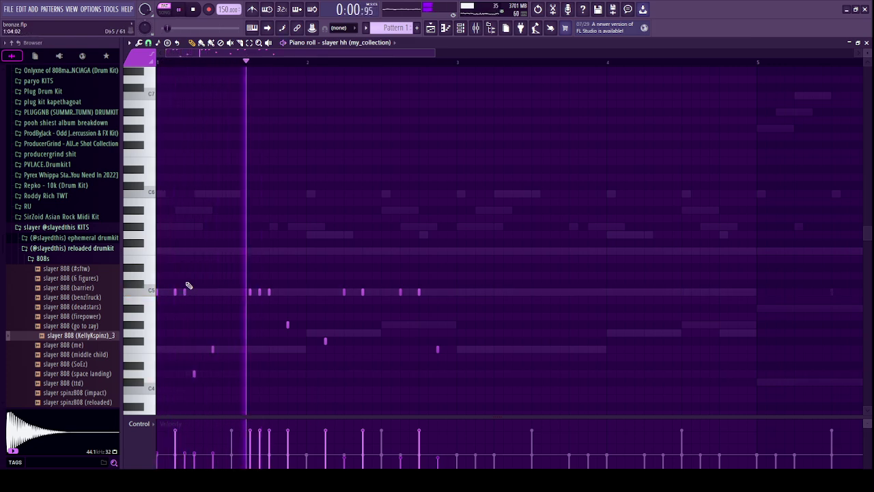
{"action": "key", "text": "space"}
{"action": "key", "text": "space"}
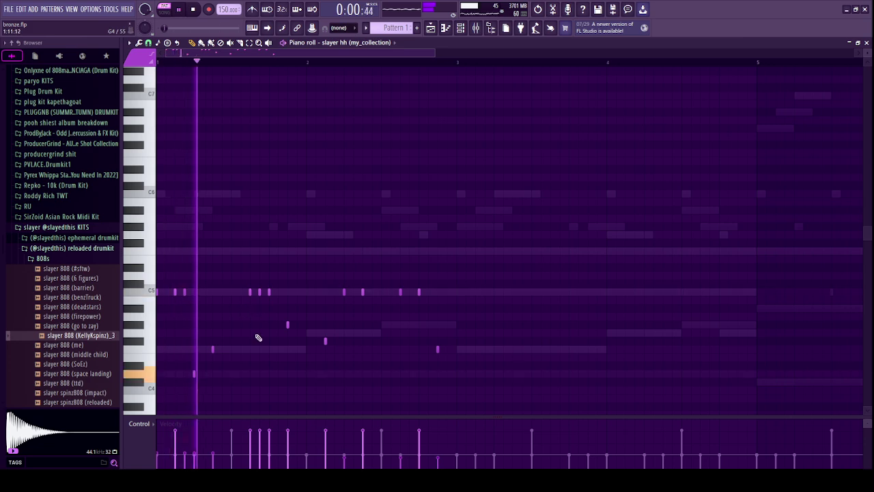
Copy the closing three hi-hats of bar 2 to the start of bar 3, lower the middle one to F4 and delete the last.
{"action": "key", "text": "space"}
{"action": "key", "text": "space"}
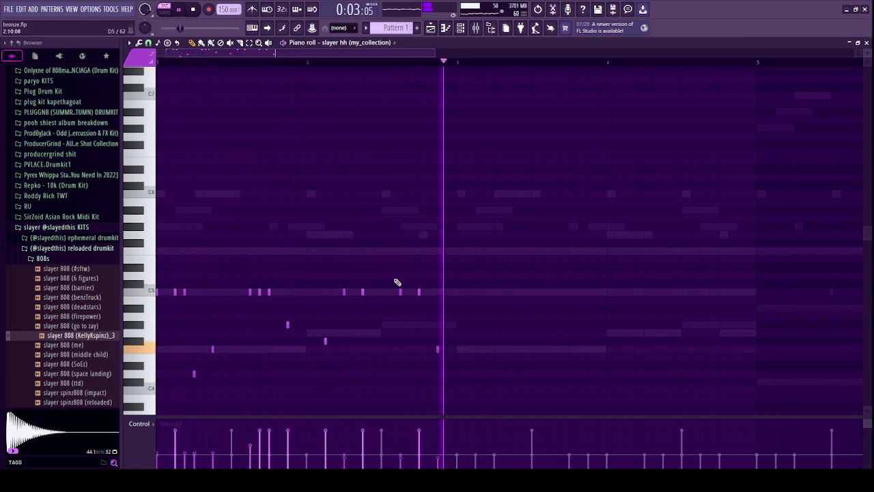
{"action": "key", "text": "space"}
{"action": "key", "text": "space"}
{"action": "left_click_drag", "start_coordinate": [489, 255], "coordinate": [388, 390]}
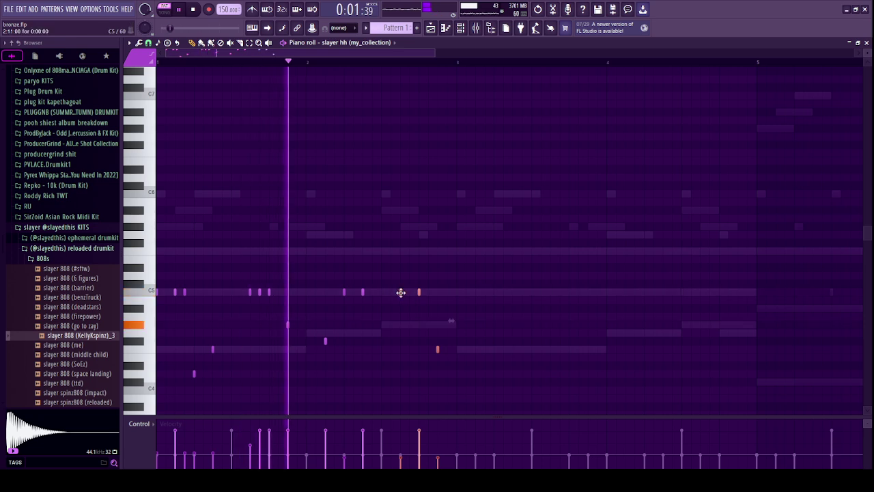
{"action": "left_click_drag", "start_coordinate": [401, 292], "coordinate": [475, 352]}
{"action": "left_click", "coordinate": [483, 210], "text": "ctrl"}
{"action": "key", "text": "space"}
{"action": "key", "text": "space"}
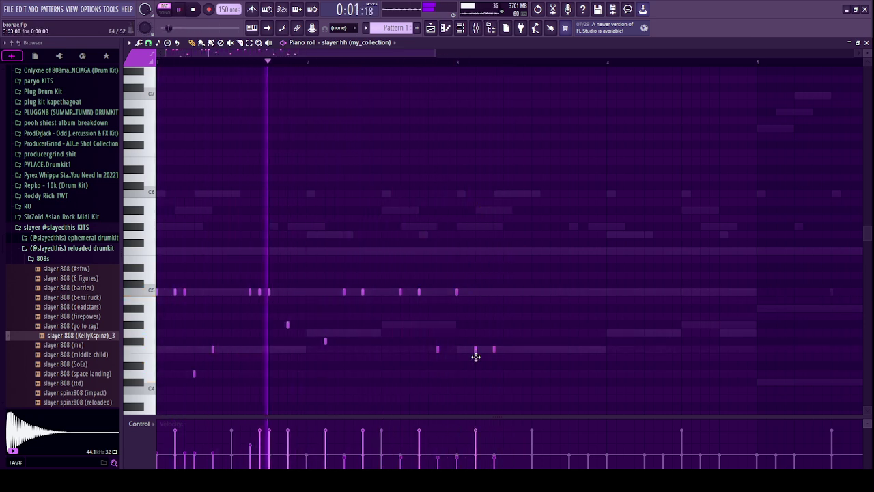
{"action": "right_click", "coordinate": [494, 349]}
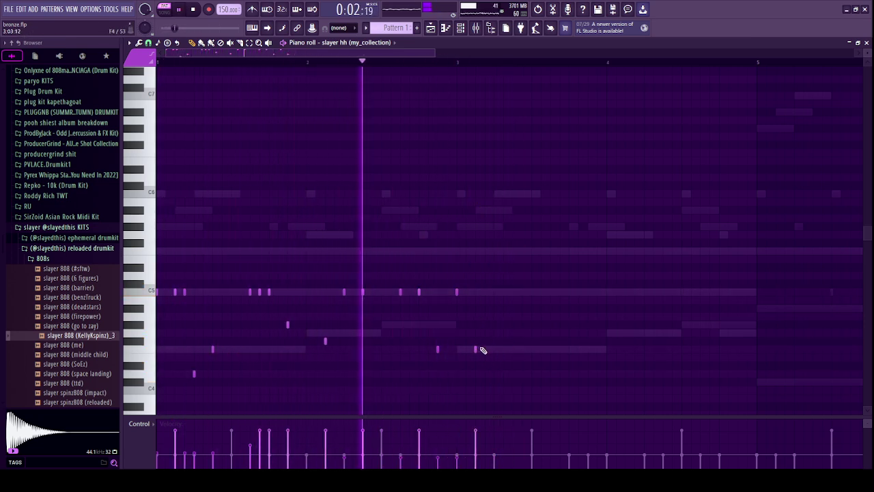
Put an Ab4 hi-hat on step 3 of bar 3 and a lengthened four-hit Bb4 roll starting on step 7.
{"action": "key", "text": "space"}
{"action": "left_click", "coordinate": [514, 308]}
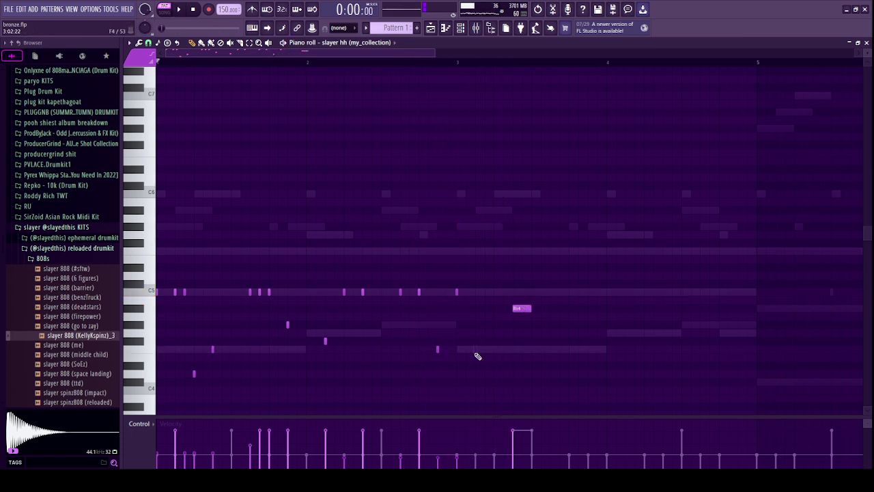
{"action": "left_click_drag", "start_coordinate": [474, 351], "coordinate": [454, 292]}
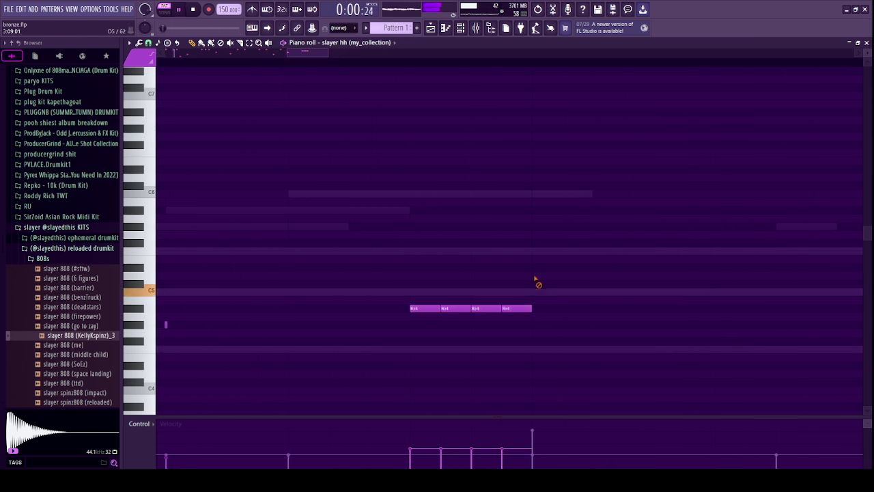
{"action": "key", "text": "ctrl+a"}
{"action": "left_click_drag", "start_coordinate": [533, 308], "coordinate": [585, 308]}
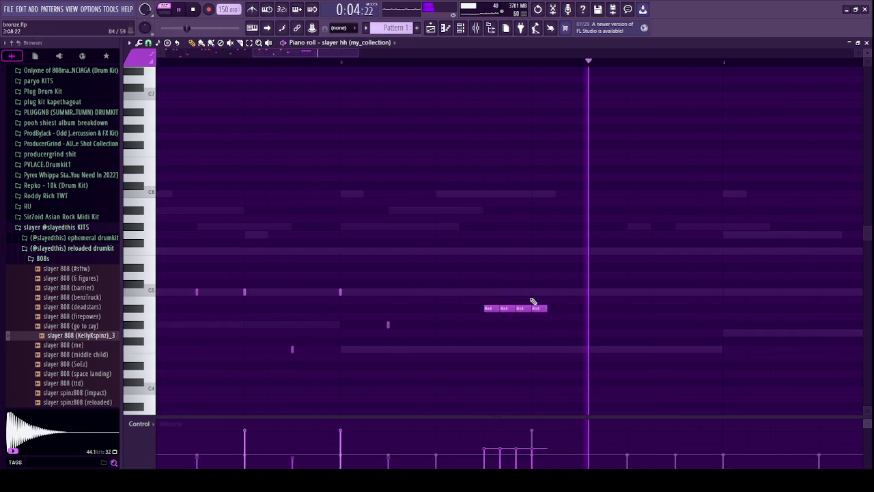
Raise the bar 3 roll to B4, remove its third hit and add B4 hits on steps 10 and 11.
{"action": "left_click_drag", "start_coordinate": [486, 301], "coordinate": [556, 324]}
{"action": "left_click_drag", "start_coordinate": [500, 306], "coordinate": [505, 288]}
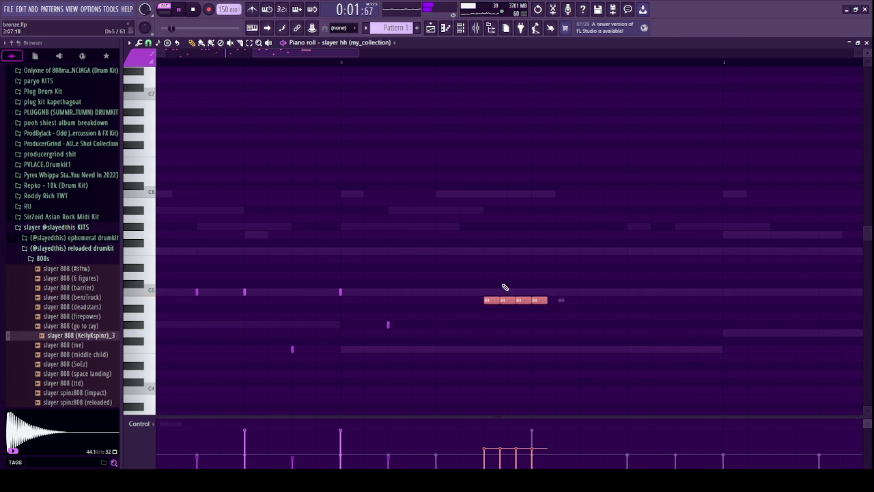
{"action": "right_click", "coordinate": [523, 302]}
{"action": "left_click", "coordinate": [568, 302]}
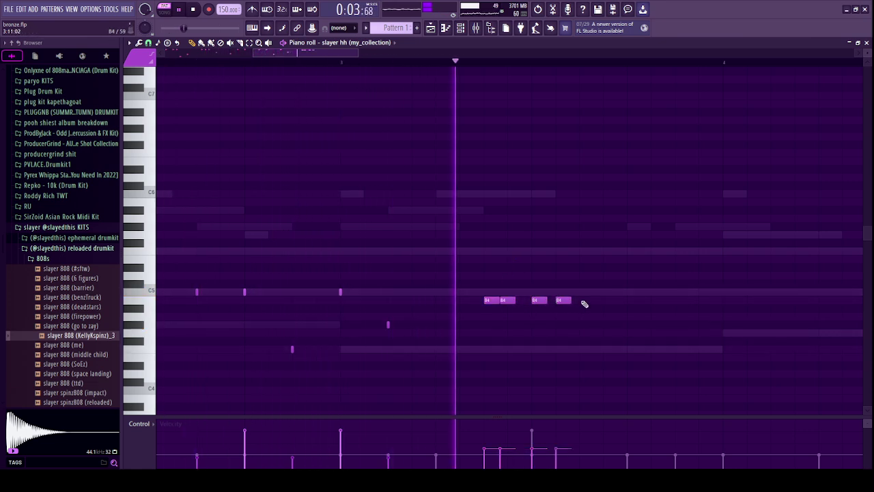
{"action": "left_click", "coordinate": [587, 302]}
{"action": "key", "text": "space"}
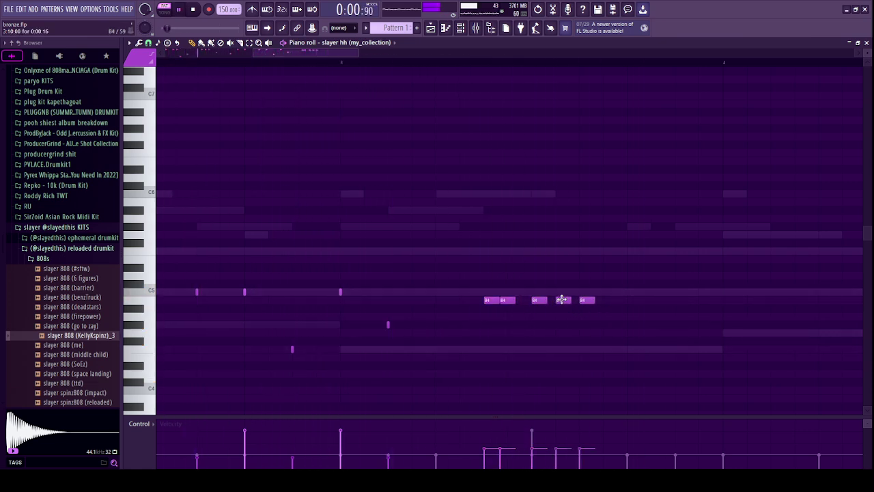
Add G4 hi-hats on steps 13 and 15 of bar 3 and lower the roll's last two hits to Bb4 and A4.
{"action": "scroll", "coordinate": [676, 332], "scroll_direction": "down", "scroll_amount": 5}
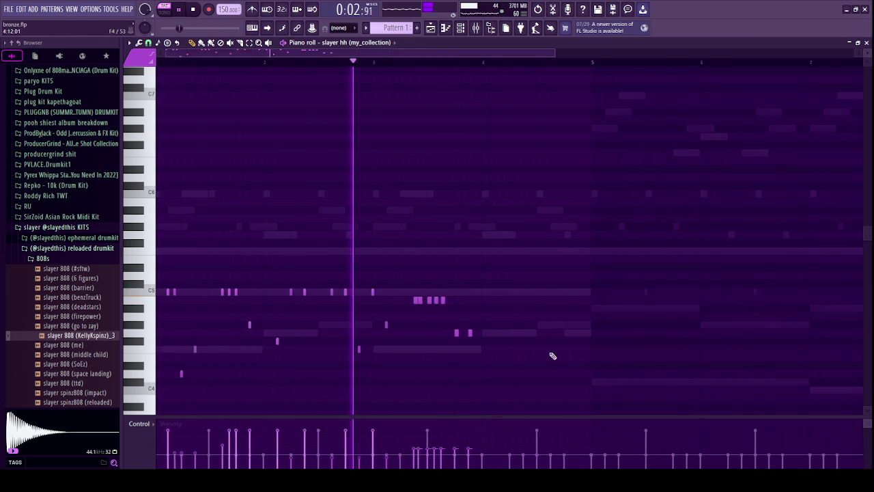
{"action": "key", "text": "space"}
{"action": "scroll", "coordinate": [430, 301], "scroll_direction": "up", "scroll_amount": 4}
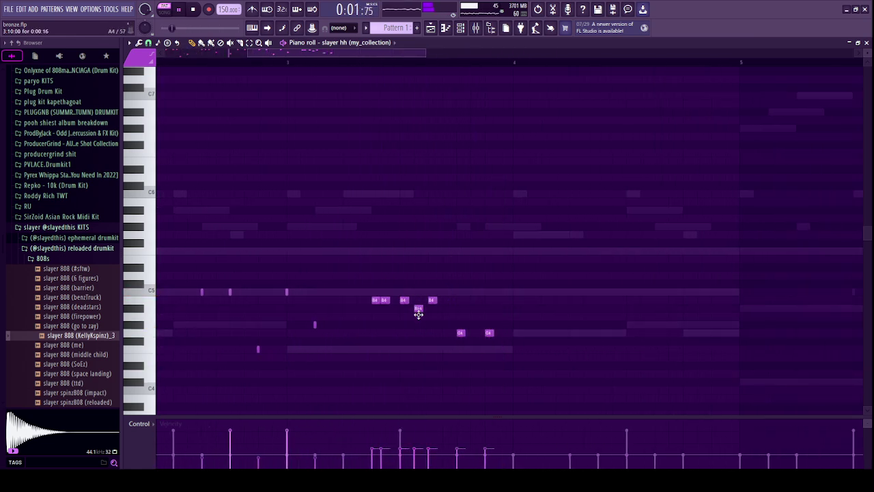
{"action": "left_click_drag", "start_coordinate": [433, 299], "coordinate": [433, 308]}
{"action": "left_click_drag", "start_coordinate": [429, 307], "coordinate": [430, 315]}
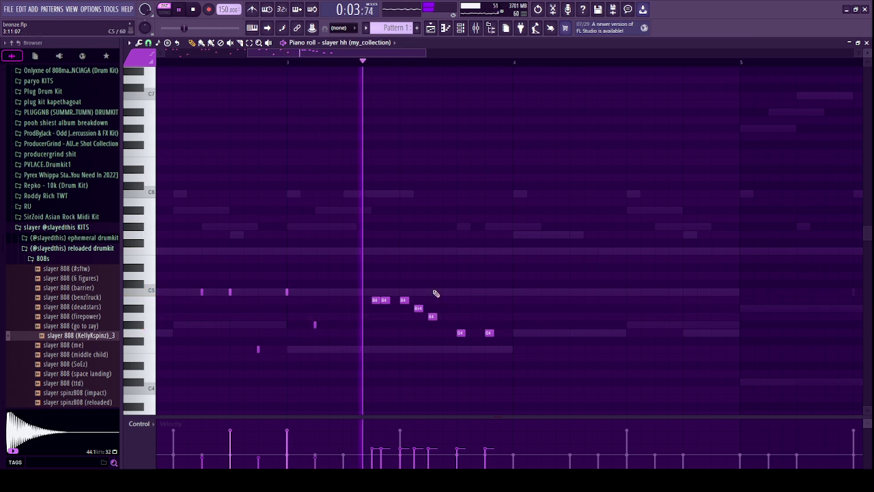
{"action": "key", "text": "space"}
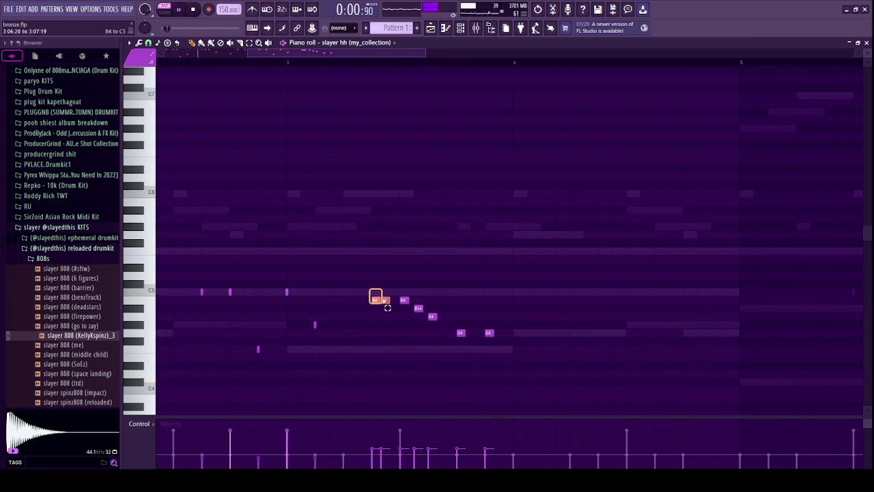
Vary the velocities of the roll and G4 hits in bar 3 and add an Eb4 hi-hat on step 1 of bar 4.
{"action": "left_click_drag", "start_coordinate": [383, 301], "coordinate": [500, 343]}
{"action": "mouse_move", "coordinate": [369, 440]}
{"action": "left_mouse_down"}
{"action": "mouse_move", "coordinate": [396, 448]}
{"action": "mouse_move", "coordinate": [373, 437]}
{"action": "mouse_move", "coordinate": [426, 465]}
{"action": "mouse_move", "coordinate": [468, 461]}
{"action": "mouse_move", "coordinate": [490, 442]}
{"action": "left_mouse_up"}
{"action": "left_click", "coordinate": [485, 258], "text": "ctrl"}
{"action": "key", "text": "space"}
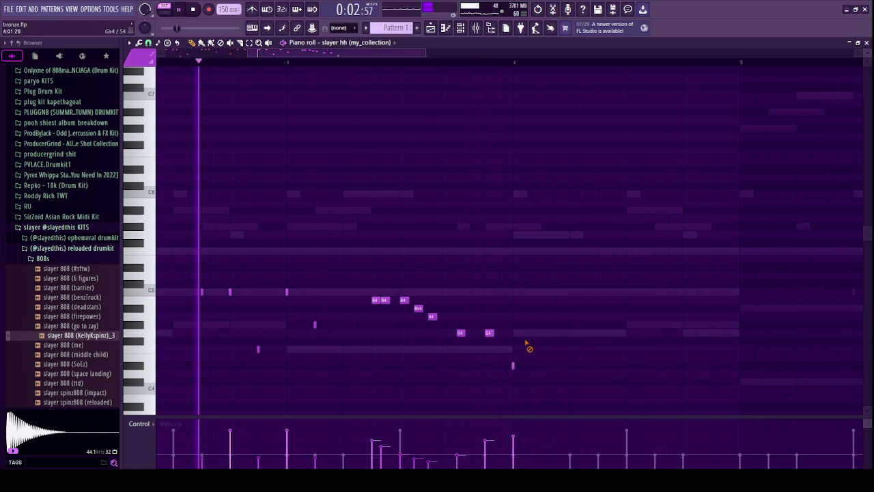
Copy the C5, C5, F4 group to steps 3, 5 and 7 of bar 4 and a C5 pair to steps 13 and 15.
{"action": "scroll", "coordinate": [273, 295], "scroll_direction": "down", "scroll_amount": 4}
{"action": "left_click_drag", "start_coordinate": [246, 281], "coordinate": [268, 355]}
{"action": "left_click_drag", "start_coordinate": [260, 293], "coordinate": [349, 295]}
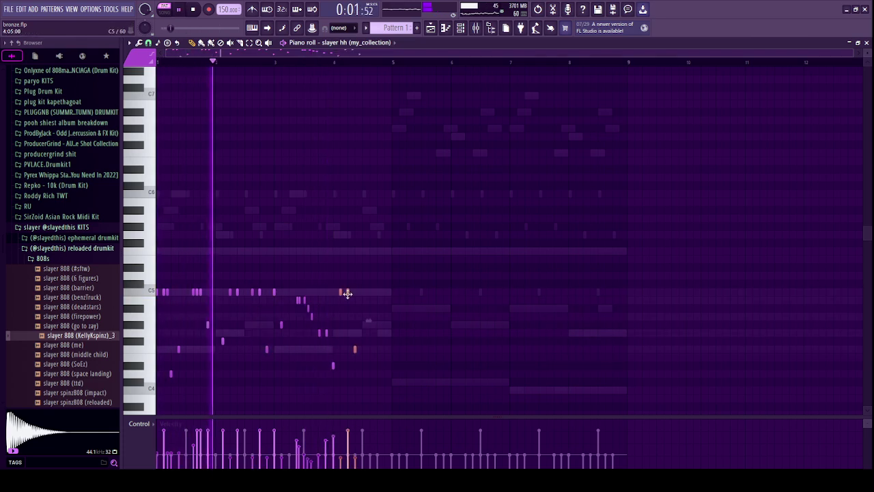
{"action": "left_click_drag", "start_coordinate": [226, 290], "coordinate": [383, 291]}
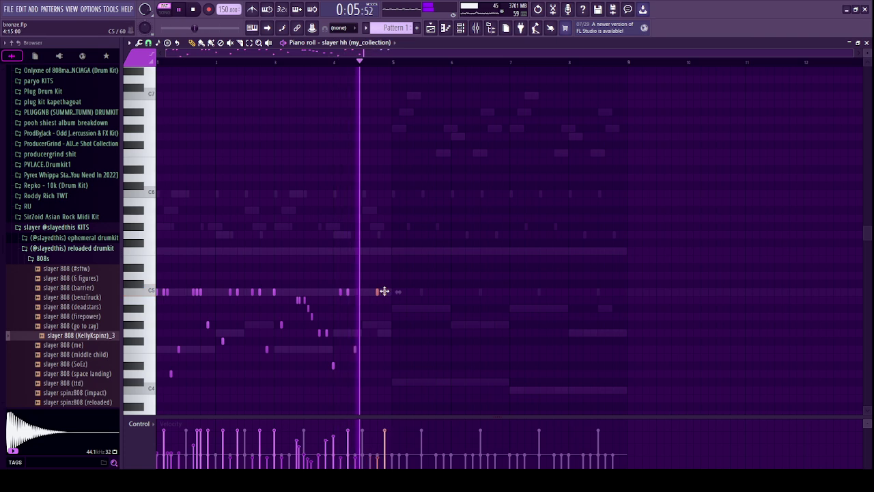
Duplicate the four-bar hi-hat pattern into bars 5 to 8 and transpose all hi-hats up one semitone.
{"action": "key", "text": "space"}
{"action": "left_click_drag", "start_coordinate": [468, 237], "coordinate": [158, 409]}
{"action": "key", "text": "space"}
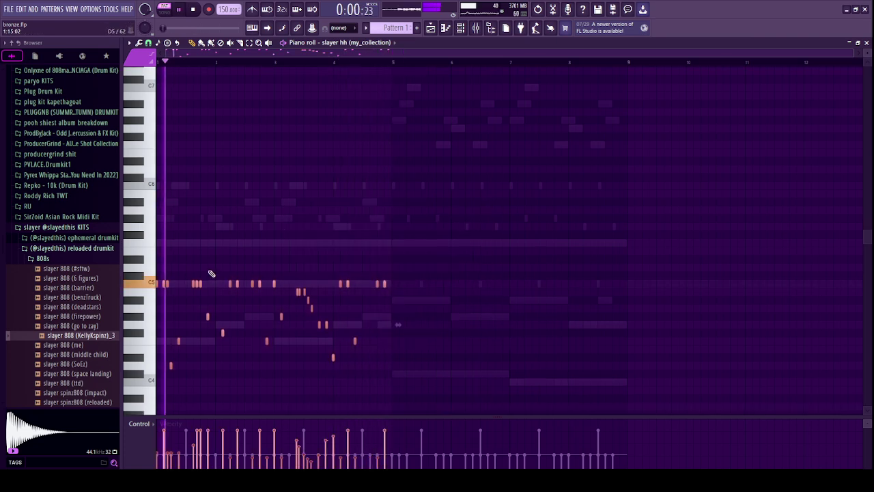
{"action": "left_click_drag", "start_coordinate": [166, 284], "coordinate": [399, 279]}
{"action": "left_click", "coordinate": [406, 245], "text": "ctrl"}
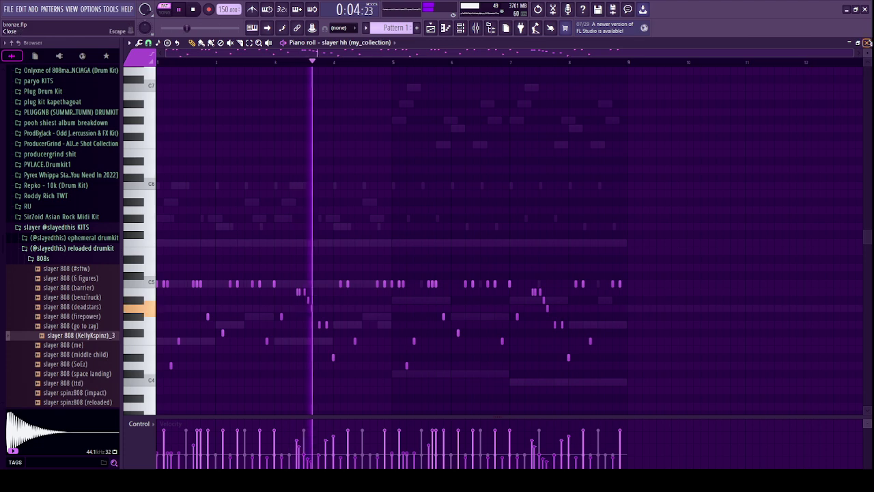
{"action": "key", "text": "shift+Up"}
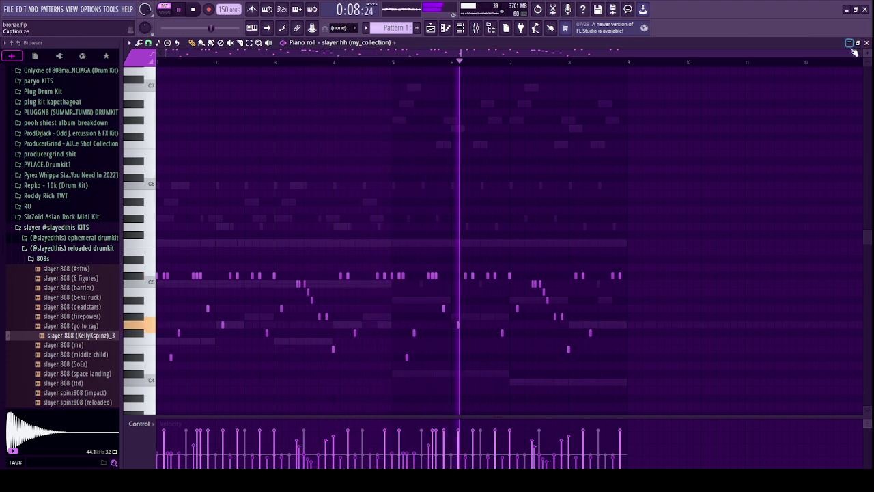
Leave the piano roll and lower the Insert 1 mixer fader slightly.
{"action": "left_click", "coordinate": [858, 43]}
{"action": "key", "text": "F9"}
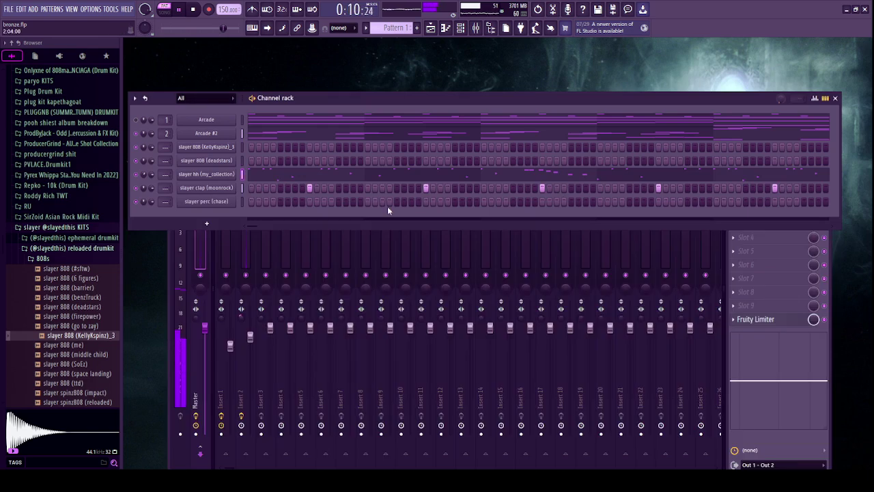
{"action": "left_click_drag", "start_coordinate": [230, 345], "coordinate": [230, 352]}
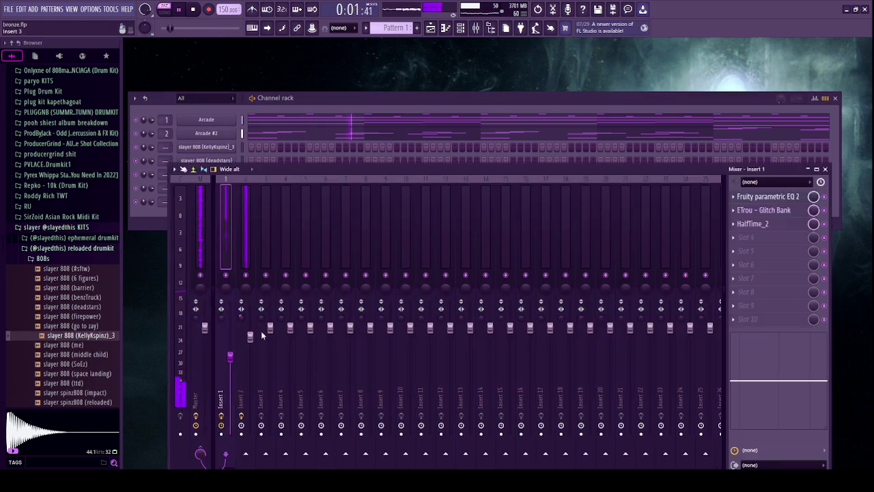
{"action": "left_click", "coordinate": [825, 169]}
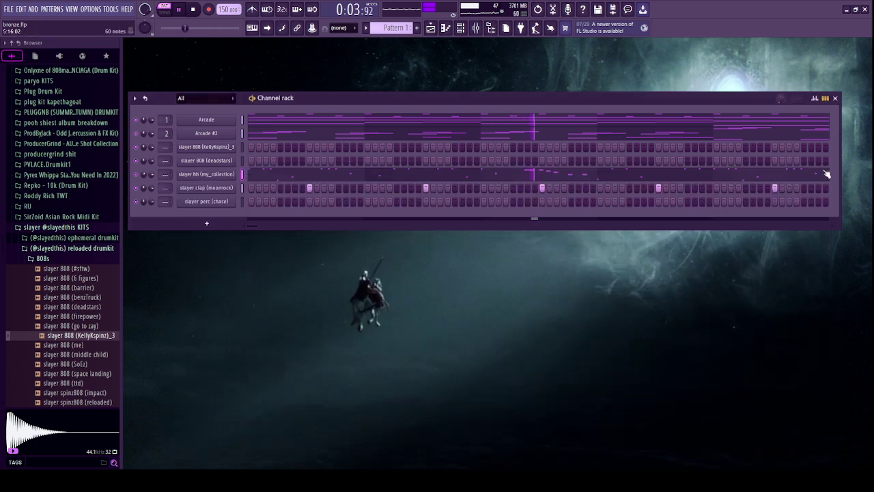
Pitch-correct the slayer 808 (KellyKspinz)_3 sample in Newtone with full center and 0% variation, and load it back into its channel.
{"action": "left_click", "coordinate": [219, 152]}
{"action": "key", "text": "ctrl+y"}
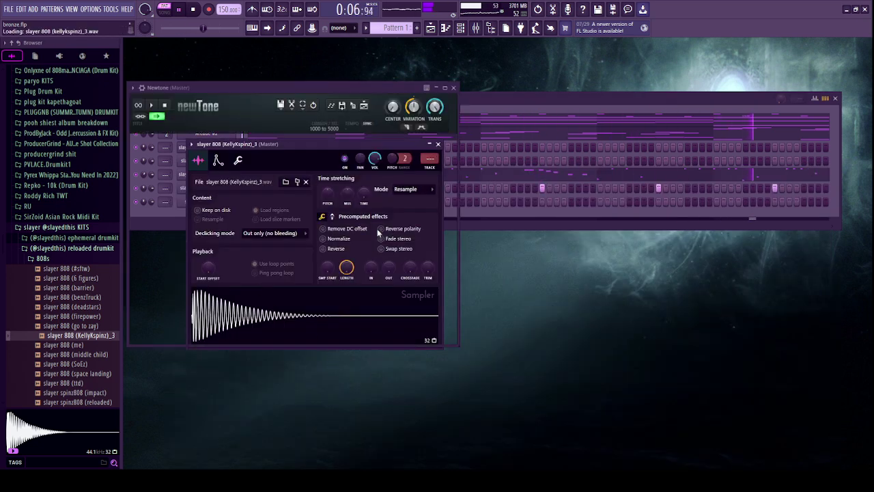
{"action": "left_click_drag", "start_coordinate": [393, 107], "coordinate": [393, 57]}
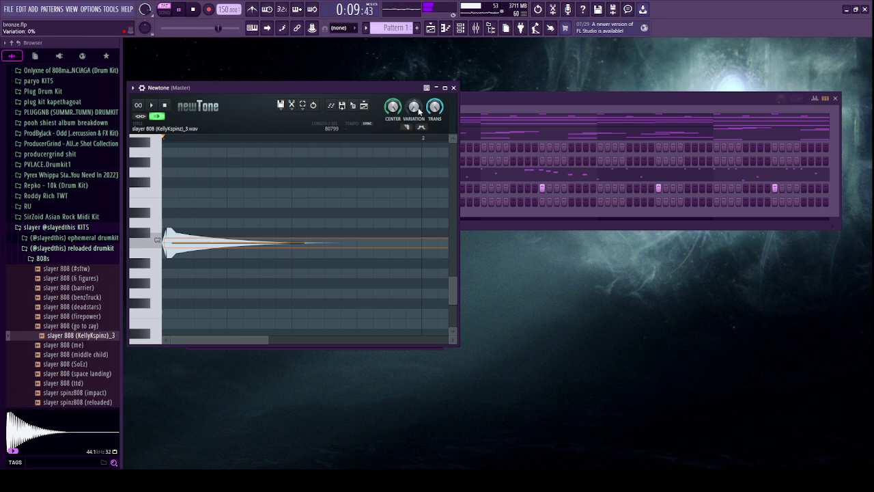
{"action": "left_click_drag", "start_coordinate": [355, 107], "coordinate": [240, 272]}
{"action": "left_click", "coordinate": [238, 160]}
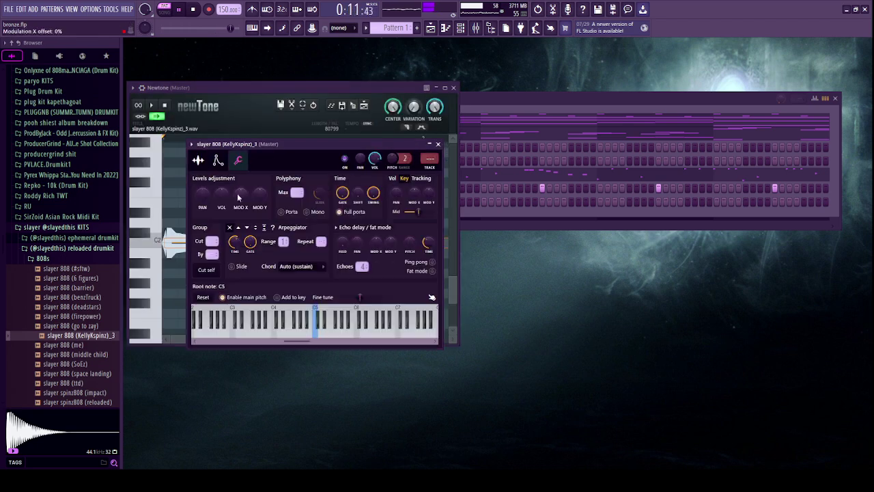
{"action": "left_click", "coordinate": [217, 161]}
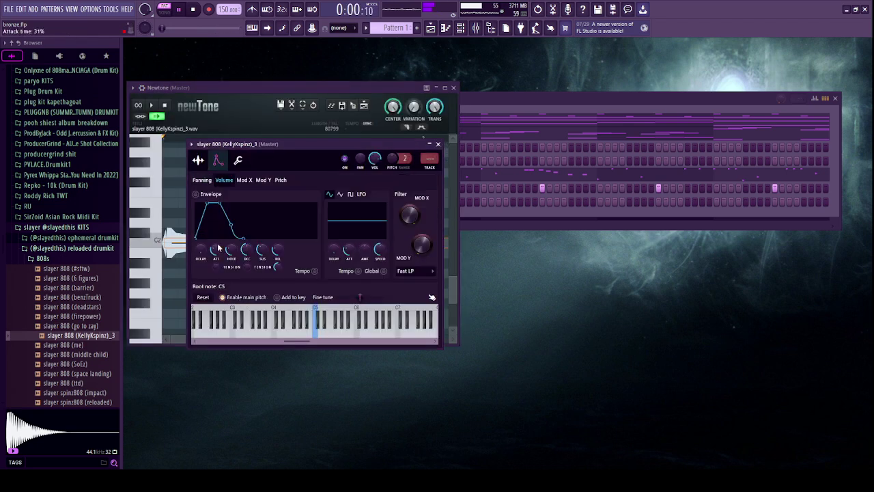
{"action": "left_click", "coordinate": [198, 160]}
{"action": "left_click", "coordinate": [437, 144]}
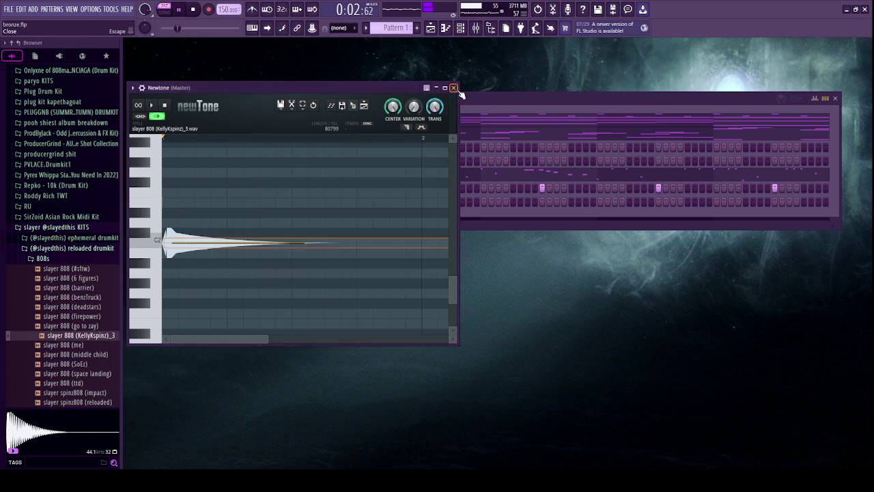
{"action": "left_click", "coordinate": [453, 88]}
Pitch-correct the slayer 808 (deadstars) sample in Newtone with full center and no variation, and return it to its channel.
{"action": "left_click", "coordinate": [214, 161]}
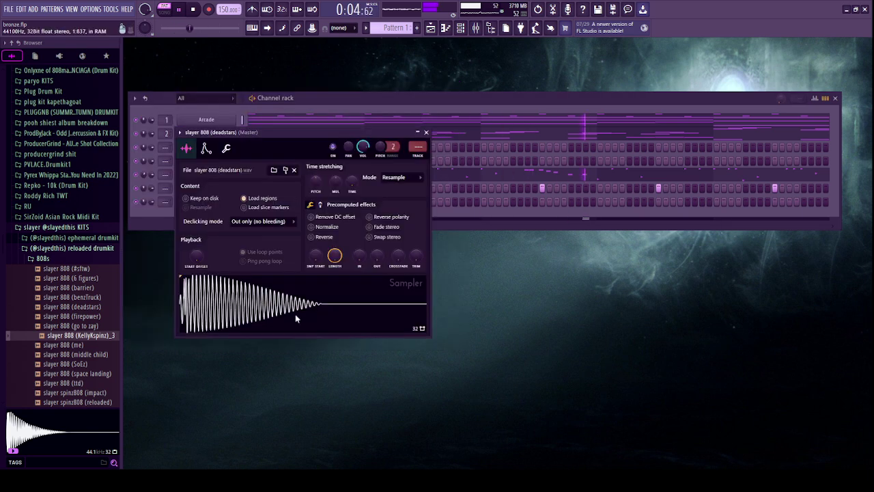
{"action": "left_click", "coordinate": [313, 350]}
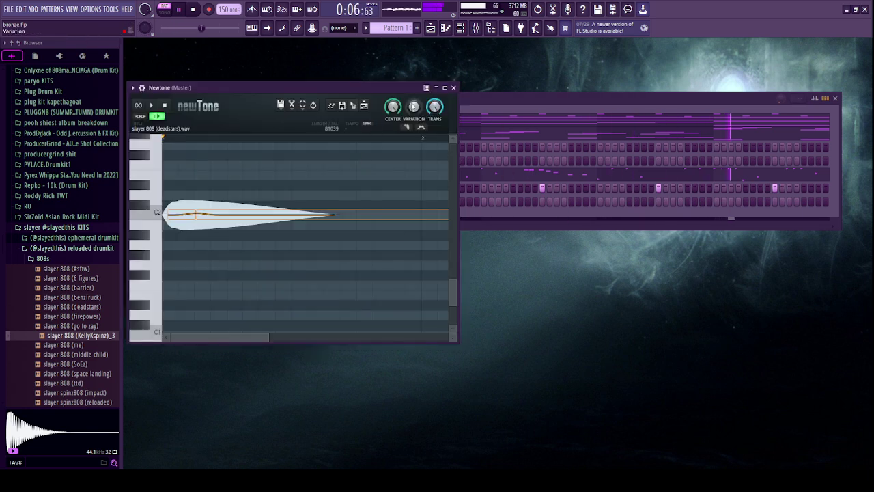
{"action": "mouse_move", "coordinate": [413, 106]}
{"action": "left_mouse_down"}
{"action": "mouse_move", "coordinate": [413, 73]}
{"action": "mouse_move", "coordinate": [413, 107]}
{"action": "left_mouse_up"}
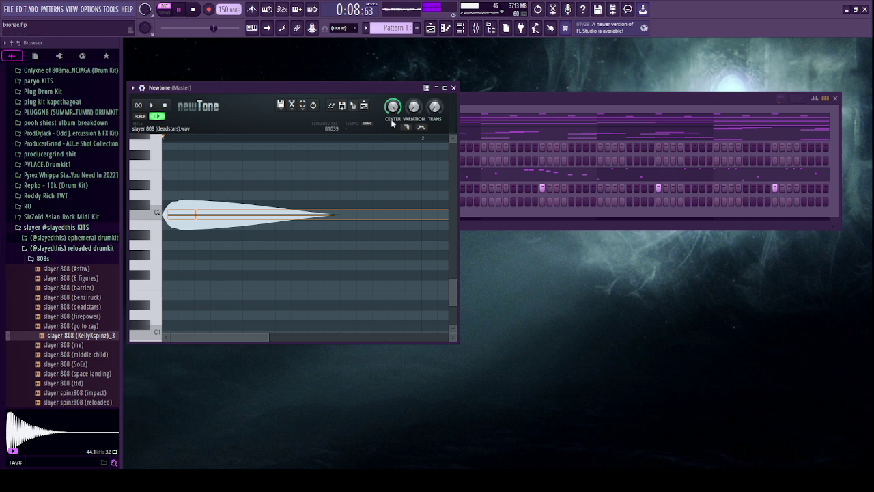
{"action": "left_click_drag", "start_coordinate": [353, 108], "coordinate": [245, 289]}
{"action": "left_click", "coordinate": [226, 149]}
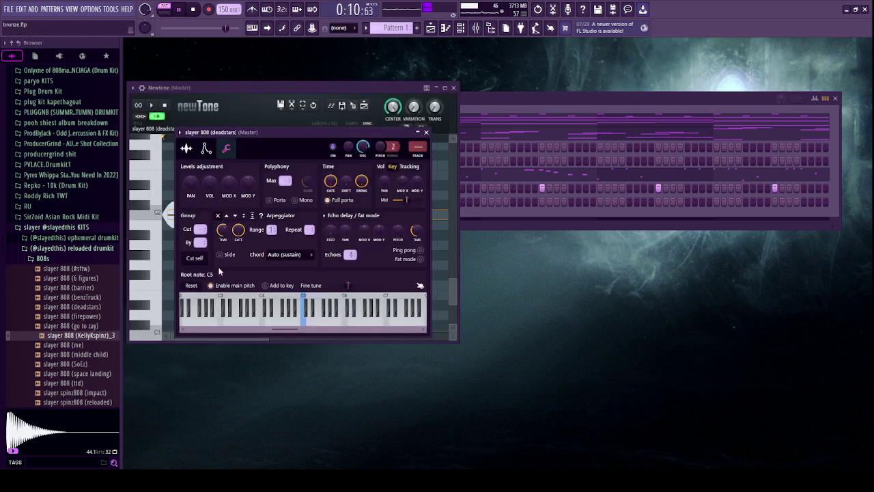
{"action": "left_click", "coordinate": [429, 132]}
{"action": "left_click", "coordinate": [453, 87]}
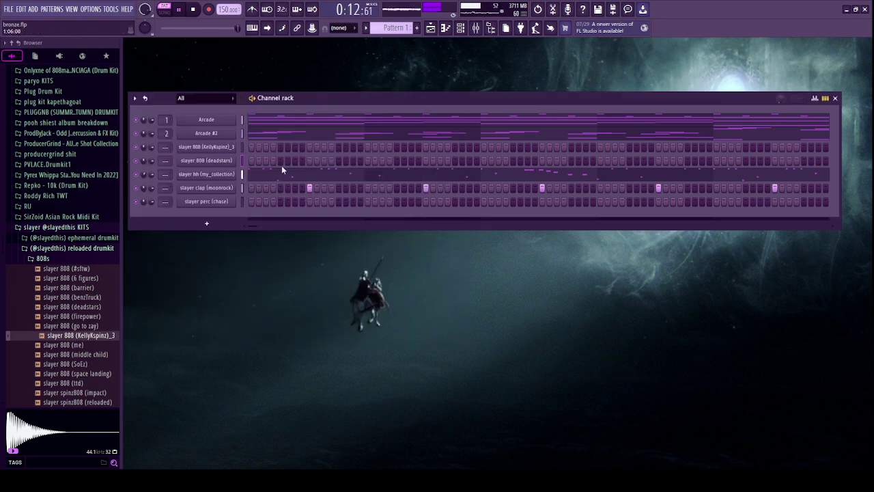
{"action": "left_click", "coordinate": [67, 248]}
{"action": "left_click", "coordinate": [60, 228]}
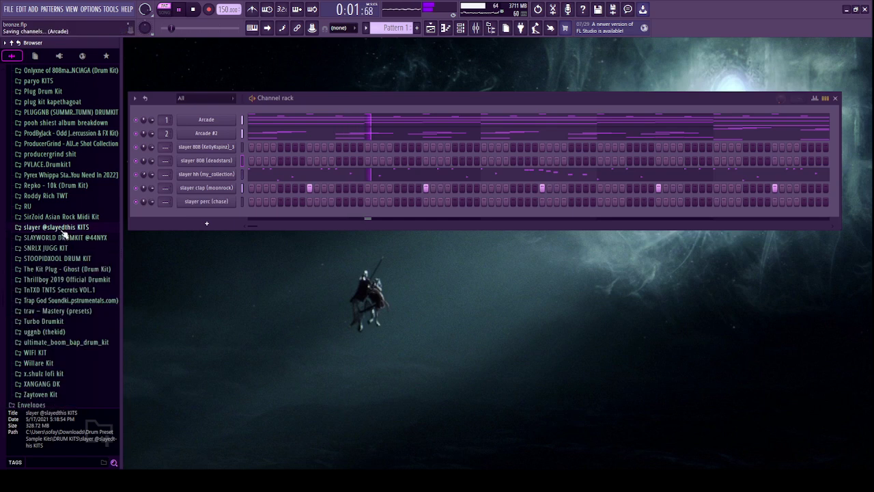
{"action": "right_click", "coordinate": [218, 160]}
{"action": "left_click", "coordinate": [233, 170]}
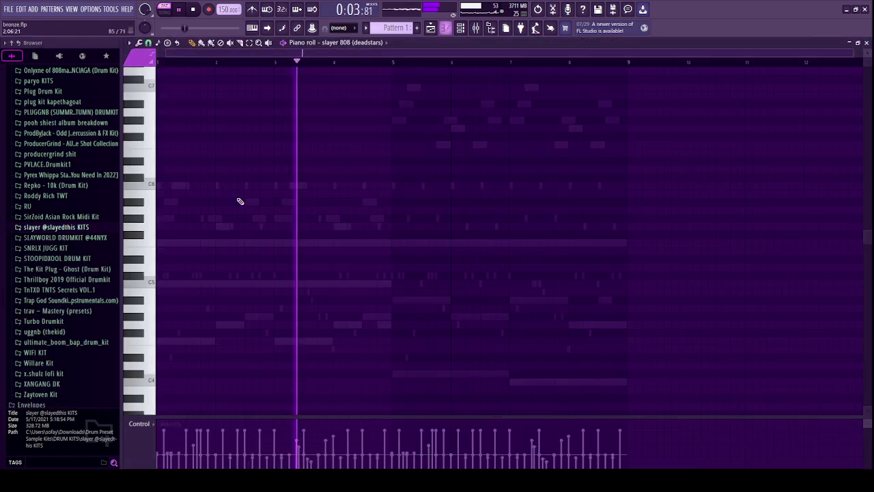
Place one-bar 808 notes at F4 in bar 1, Db4 in bar 5 and C4 in bar 7, raising the last two an octave.
{"action": "scroll", "coordinate": [225, 206], "scroll_direction": "down", "scroll_amount": 4}
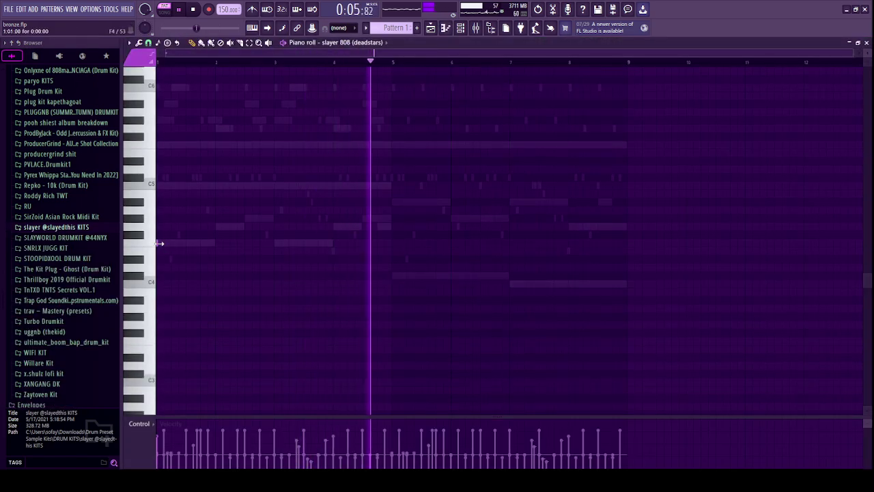
{"action": "left_click", "coordinate": [205, 244]}
{"action": "left_click", "coordinate": [394, 276]}
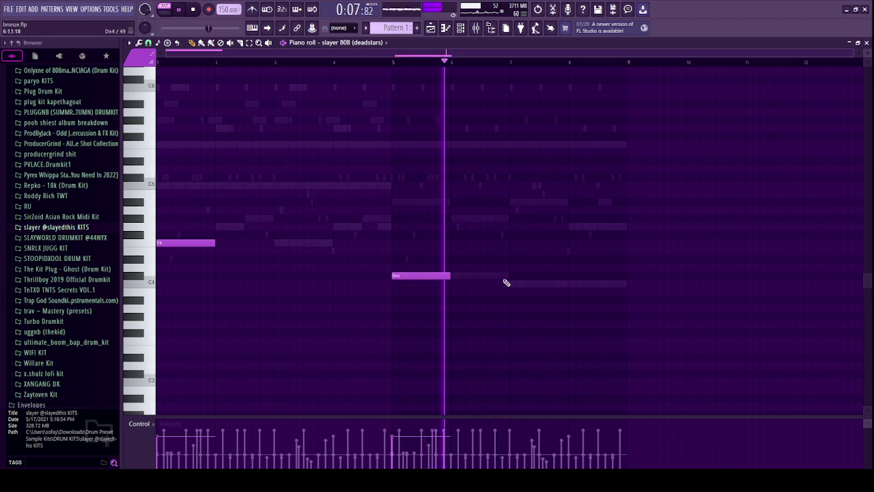
{"action": "left_click", "coordinate": [514, 283]}
{"action": "key", "text": "ctrl+Up"}
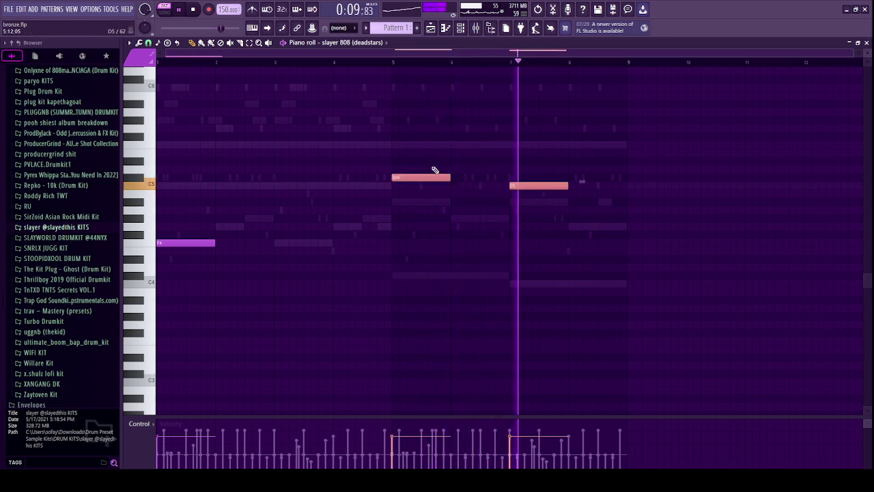
Raise all three 808 notes to maximum velocity and shift the bar 1 note up an octave to F5.
{"action": "left_click_drag", "start_coordinate": [673, 125], "coordinate": [22, 303]}
{"action": "scroll", "coordinate": [381, 222], "scroll_direction": "up", "scroll_amount": 5}
{"action": "left_click", "coordinate": [288, 122], "text": "ctrl"}
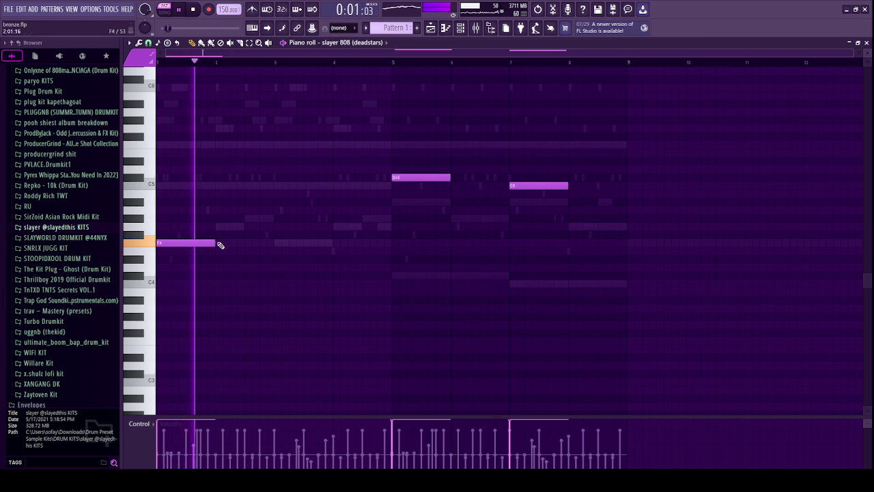
{"action": "key", "text": "space"}
{"action": "scroll", "coordinate": [228, 162], "scroll_direction": "up", "scroll_amount": 1}
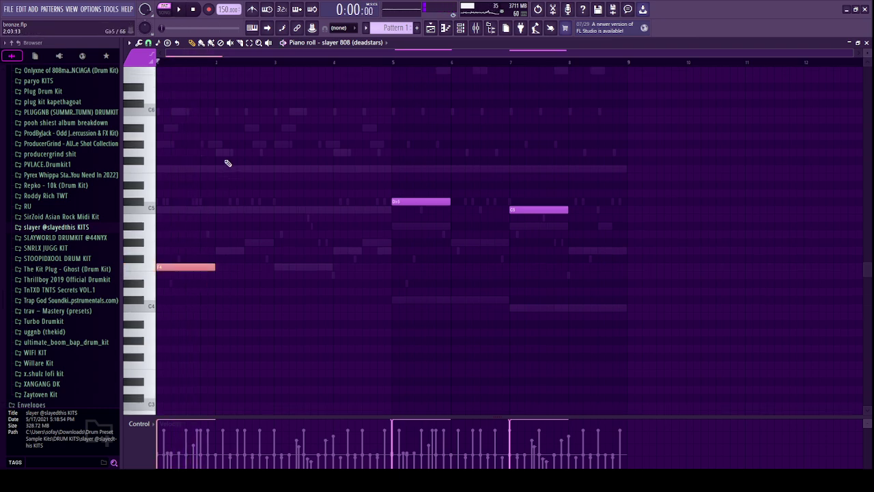
{"action": "key", "text": "ctrl+Up"}
Slice the F5 note six steps into bar 1 while previewing the pattern.
{"action": "key", "text": "space"}
{"action": "left_click", "coordinate": [181, 171]}
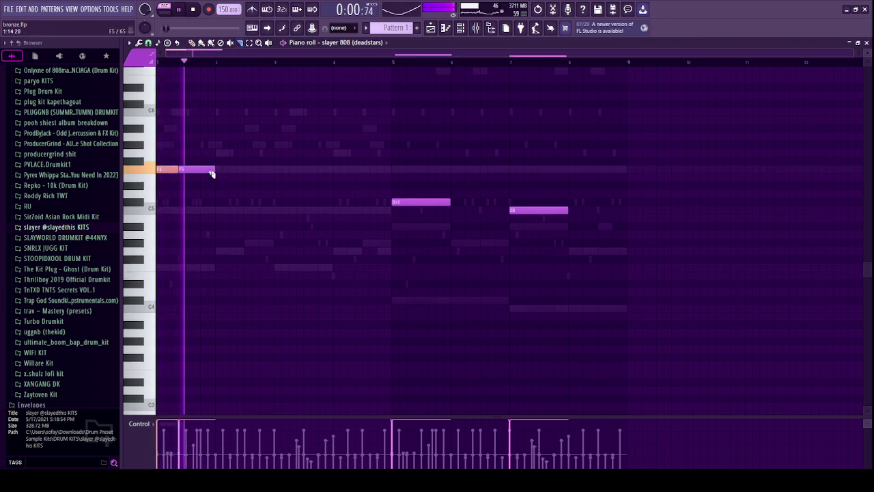
{"action": "key", "text": "space"}
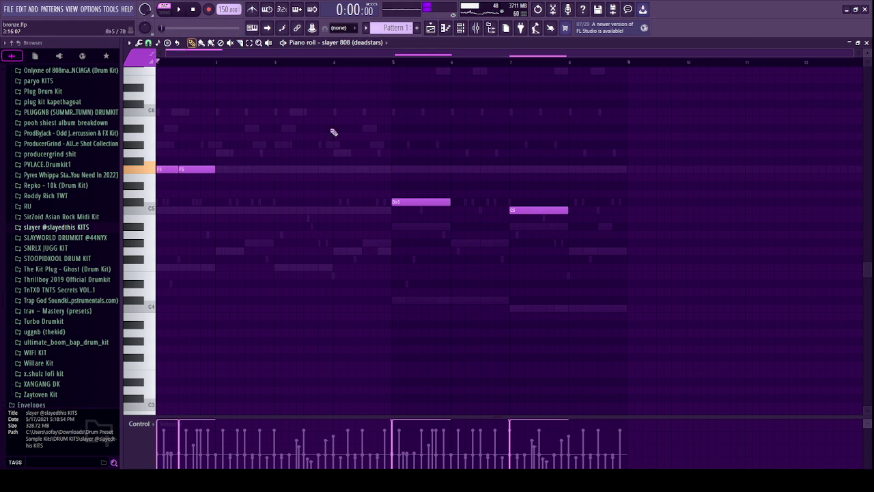
Set the quick fade-out of the slayer 808 (deadstars) sample to 86% and audition it.
{"action": "left_click", "coordinate": [866, 43]}
{"action": "left_click", "coordinate": [233, 163]}
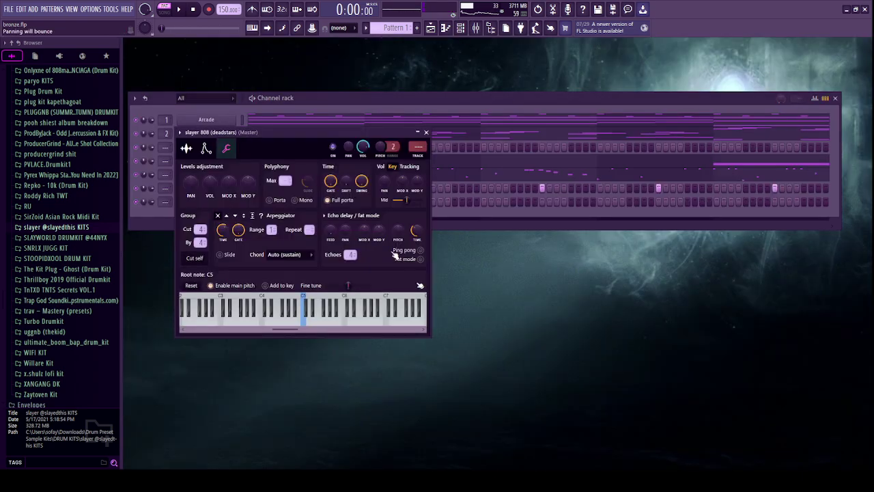
{"action": "left_click", "coordinate": [186, 148]}
{"action": "left_click_drag", "start_coordinate": [377, 256], "coordinate": [382, 262]}
{"action": "key", "text": "space"}
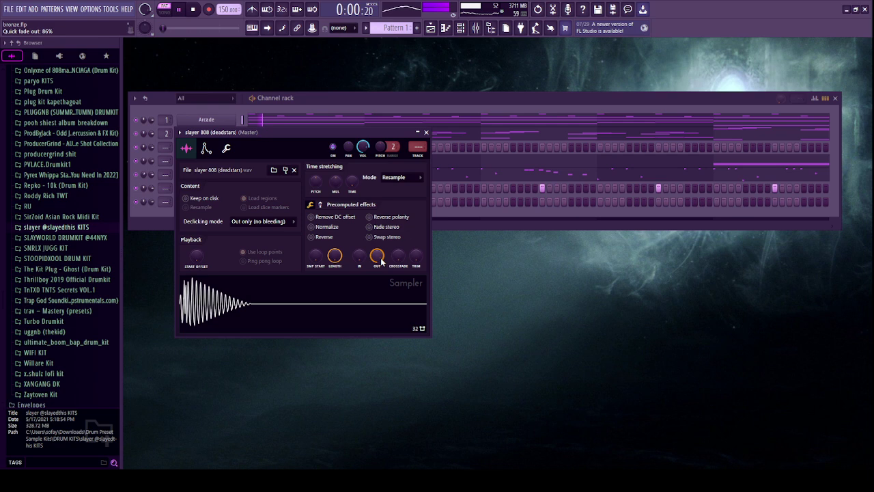
{"action": "left_click", "coordinate": [426, 133]}
Split the second F5 808 note at step 13 of bar 1, lower the remainder to C5 and add a matching C5 in bar 2.
{"action": "left_click", "coordinate": [266, 168]}
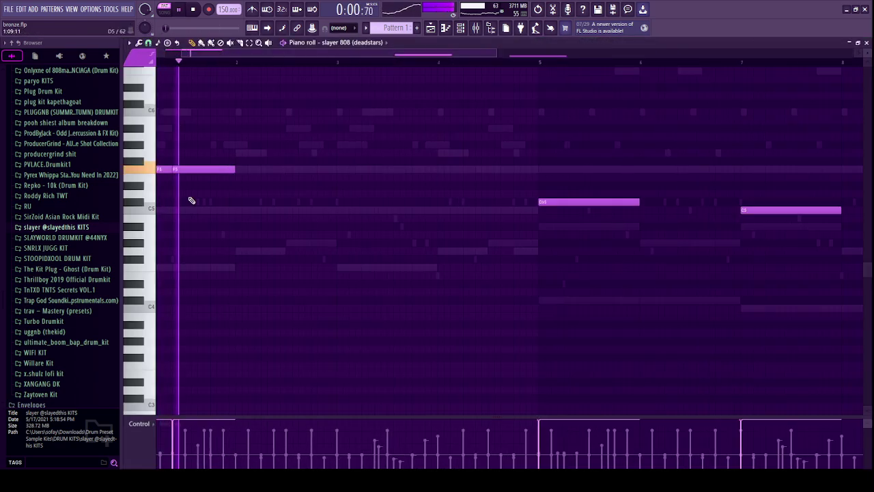
{"action": "scroll", "coordinate": [191, 200], "scroll_direction": "up", "scroll_amount": 1}
{"action": "key", "text": "space"}
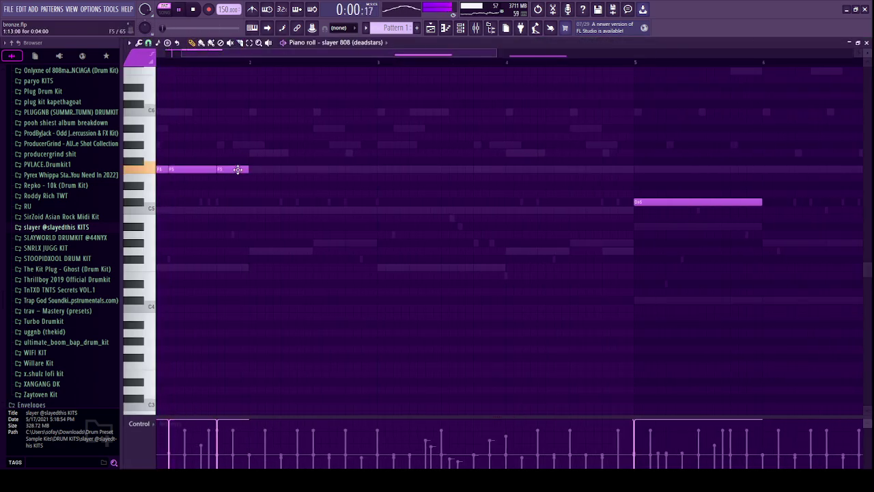
{"action": "left_click_drag", "start_coordinate": [233, 170], "coordinate": [237, 210]}
{"action": "left_click", "coordinate": [267, 211]}
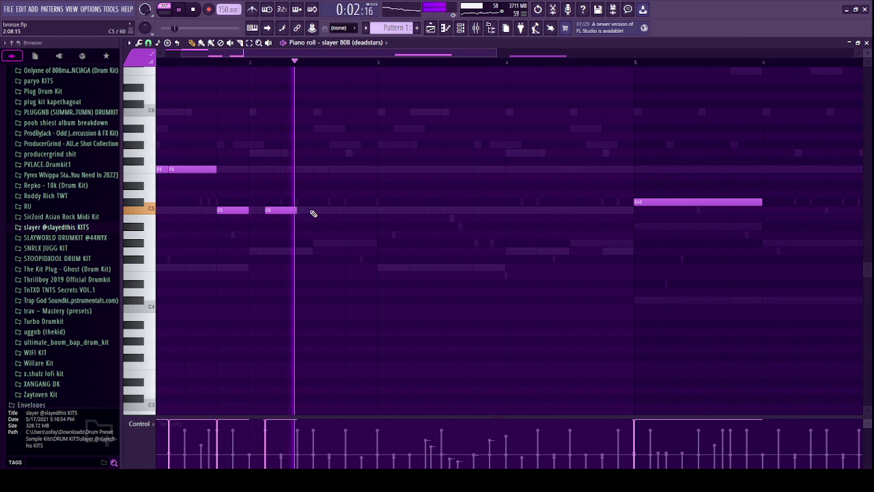
Apply quick legato to the deadstars 808 notes so each one extends to the next, and preview the line.
{"action": "key", "text": "space"}
{"action": "key", "text": "space"}
{"action": "key", "text": "ctrl+l"}
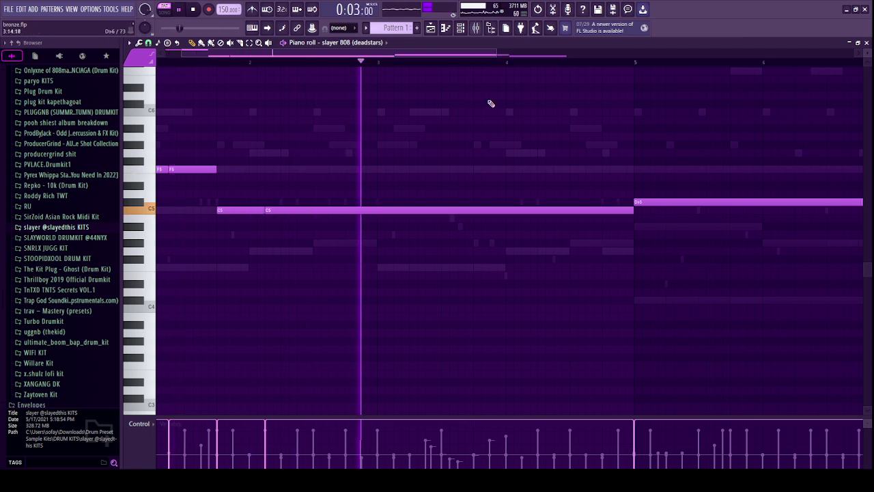
{"action": "key", "text": "space"}
{"action": "key", "text": "space"}
Duplicate the two-bar 808 phrase into bars 3 and 4 and remove the first F5 note of the copy.
{"action": "scroll", "coordinate": [381, 214], "scroll_direction": "down", "scroll_amount": 4}
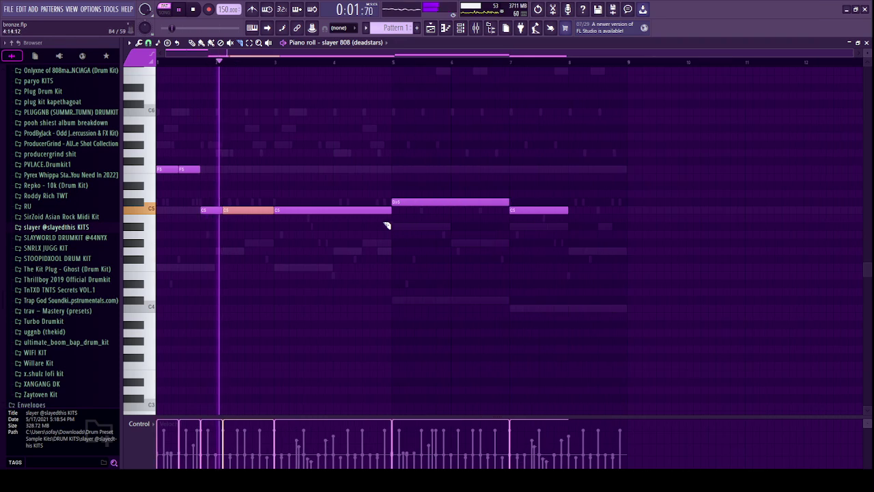
{"action": "left_click_drag", "start_coordinate": [300, 222], "coordinate": [162, 161]}
{"action": "key", "text": "ctrl+b"}
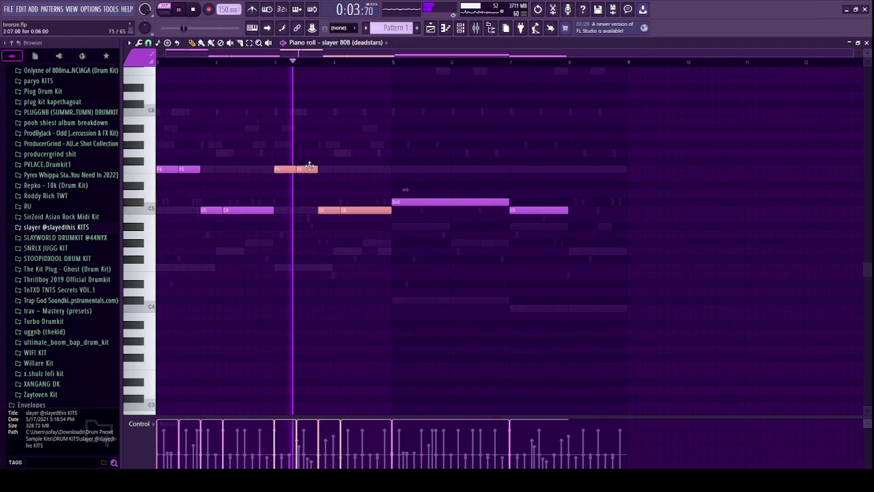
{"action": "right_click", "coordinate": [324, 141]}
{"action": "right_click", "coordinate": [285, 170]}
{"action": "key", "text": "space"}
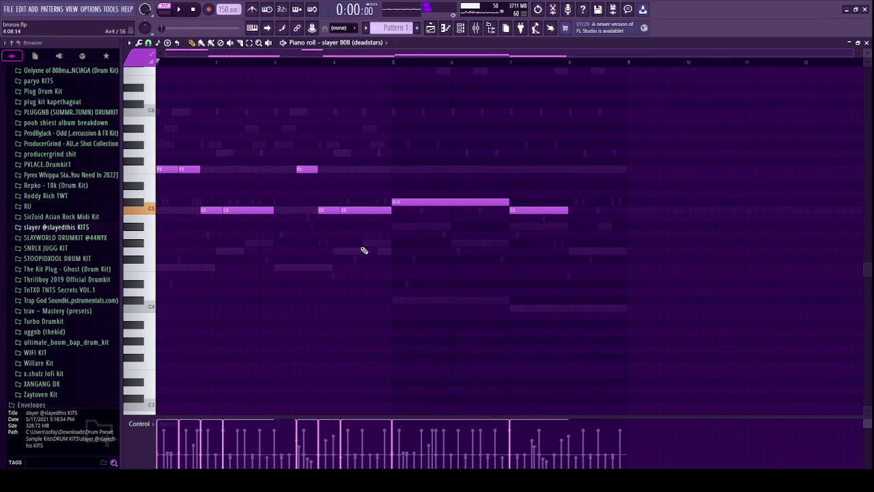
Replace the last C5 in bar 4 with short Ab4 and G4 notes and close the gaps with quick legato.
{"action": "left_click", "coordinate": [367, 243]}
{"action": "left_click", "coordinate": [387, 251]}
{"action": "left_click_drag", "start_coordinate": [378, 253], "coordinate": [376, 251]}
{"action": "key", "text": "space"}
{"action": "right_click", "coordinate": [375, 210]}
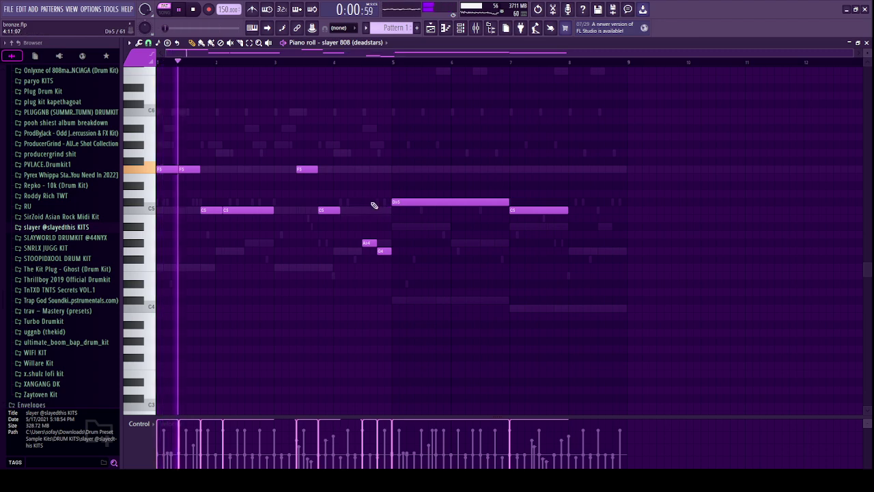
{"action": "key", "text": "ctrl+l"}
Delete the deadstars 808 notes starting in bars 5 and 7 and leave the piano roll.
{"action": "right_click", "coordinate": [472, 203]}
{"action": "right_click", "coordinate": [539, 211]}
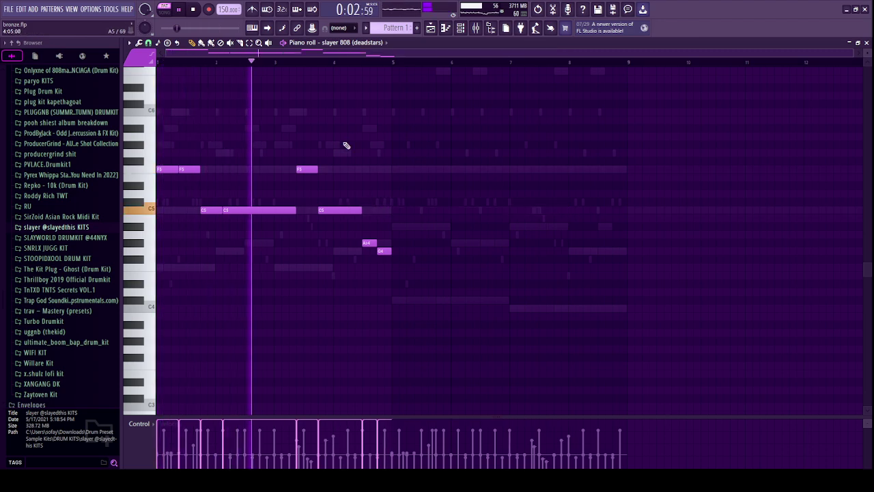
{"action": "key", "text": "Escape"}
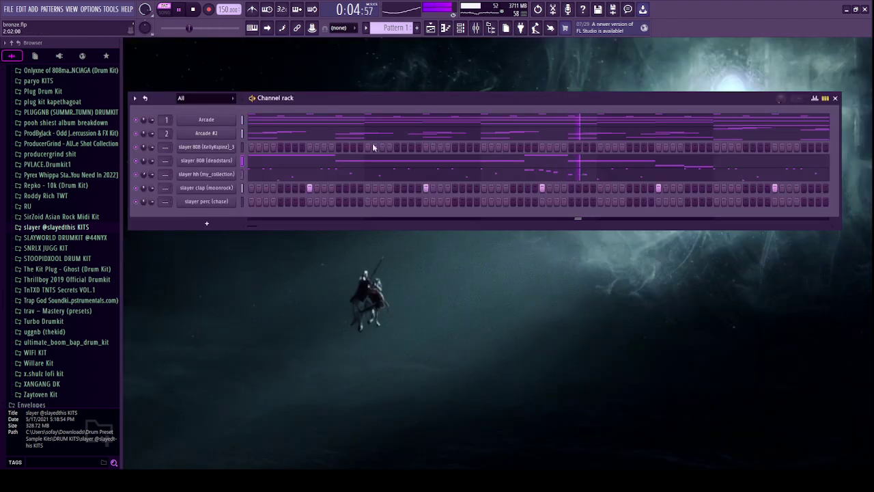
In the slayer 808 (KellyKspinz)_3 piano roll, create a Db5 note spanning bars 5 to 8 and audition it from bar 5.
{"action": "key", "text": "F7"}
{"action": "key", "text": "space"}
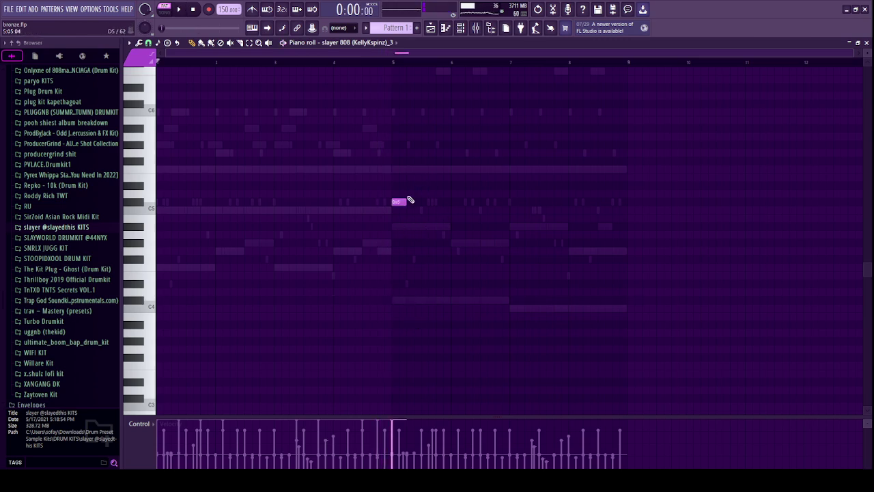
{"action": "left_click_drag", "start_coordinate": [400, 203], "coordinate": [629, 211]}
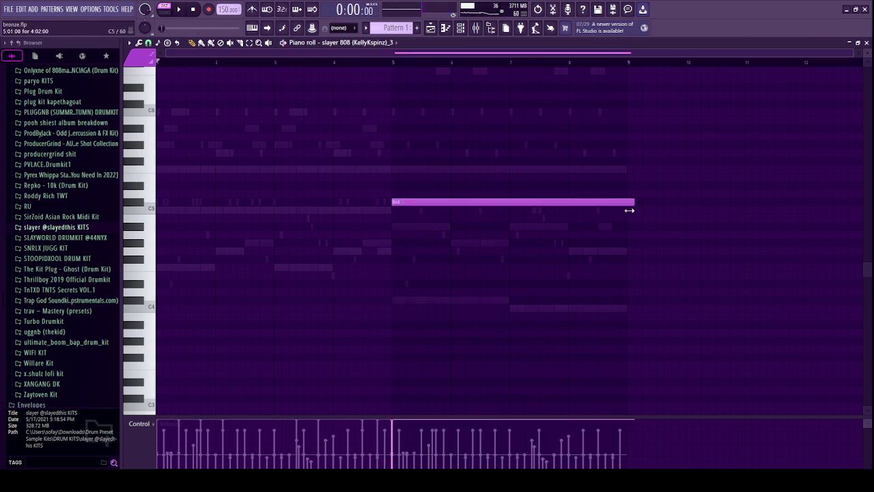
{"action": "left_click", "coordinate": [395, 64]}
{"action": "key", "text": "space"}
{"action": "key", "text": "space"}
{"action": "key", "text": "space"}
Slice the long Db5 note at step 15 of bar 5, step 5 of bar 6 and the start of bar 7.
{"action": "key", "text": "c"}
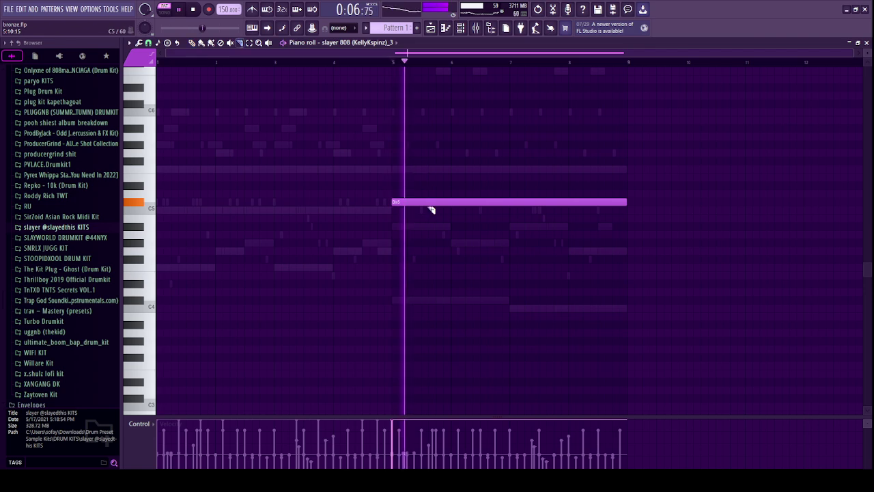
{"action": "left_click", "coordinate": [447, 204]}
{"action": "left_click", "coordinate": [468, 204]}
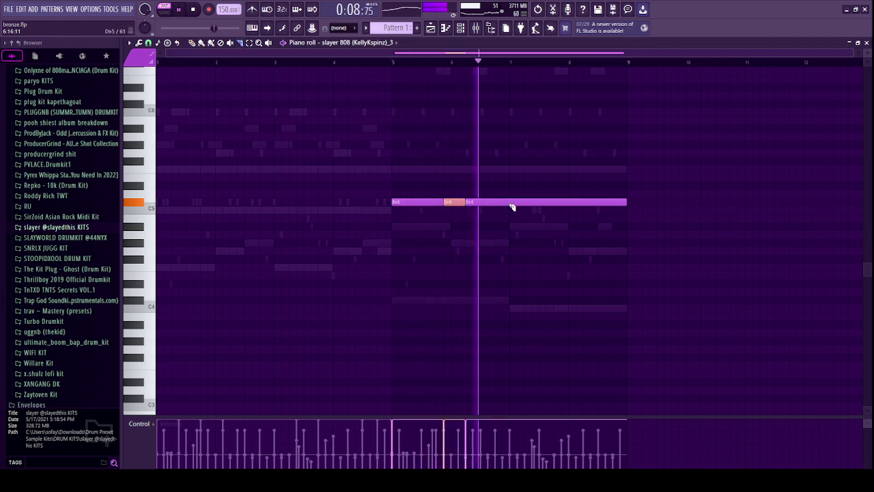
{"action": "left_click", "coordinate": [513, 205]}
{"action": "key", "text": "space"}
{"action": "key", "text": "space"}
Lower the 808 note covering bars 7 and 8 to C5 and preview the change.
{"action": "key", "text": "p"}
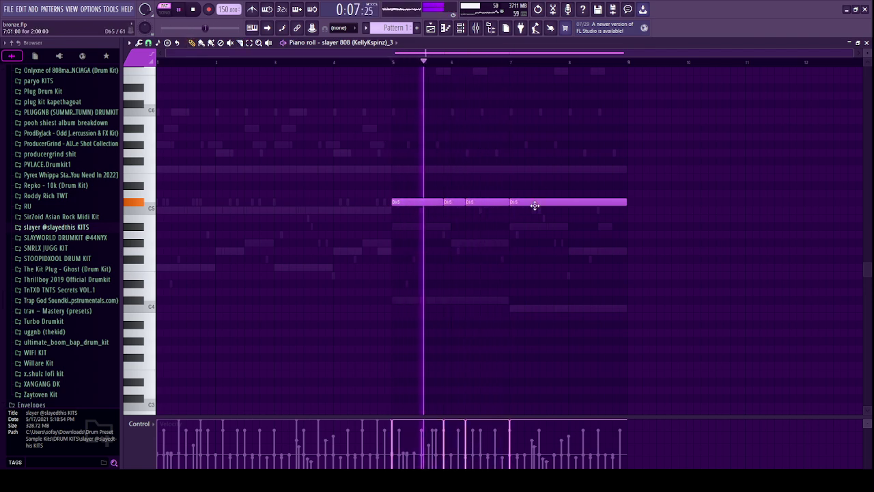
{"action": "left_click_drag", "start_coordinate": [535, 204], "coordinate": [536, 213]}
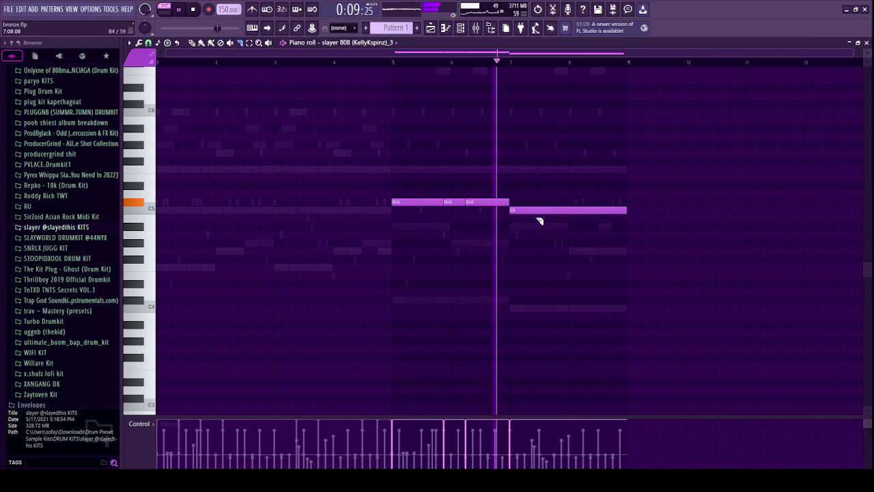
{"action": "key", "text": "space"}
{"action": "key", "text": "space"}
Cut a two-step piece from the C5 note at step 5 of bar 7 and raise it to F5.
{"action": "scroll", "coordinate": [532, 212], "scroll_direction": "up", "scroll_amount": 3}
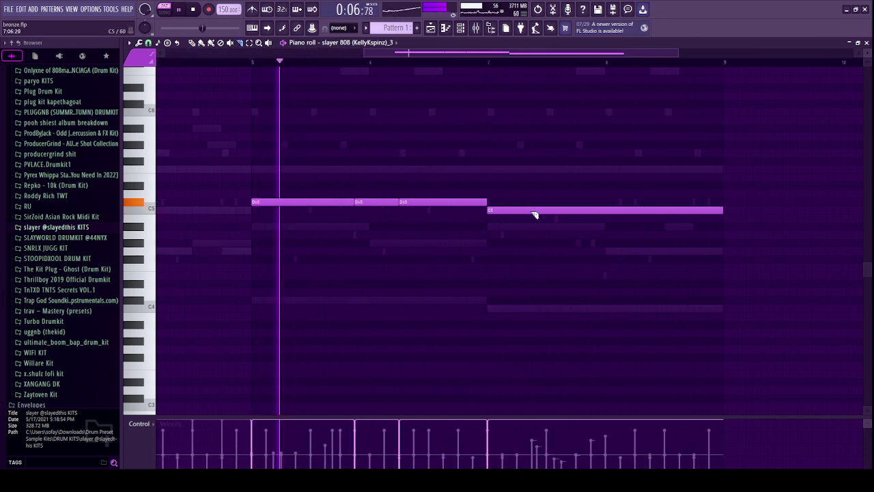
{"action": "left_click", "coordinate": [532, 212]}
{"action": "left_click", "coordinate": [517, 212]}
{"action": "key", "text": "p"}
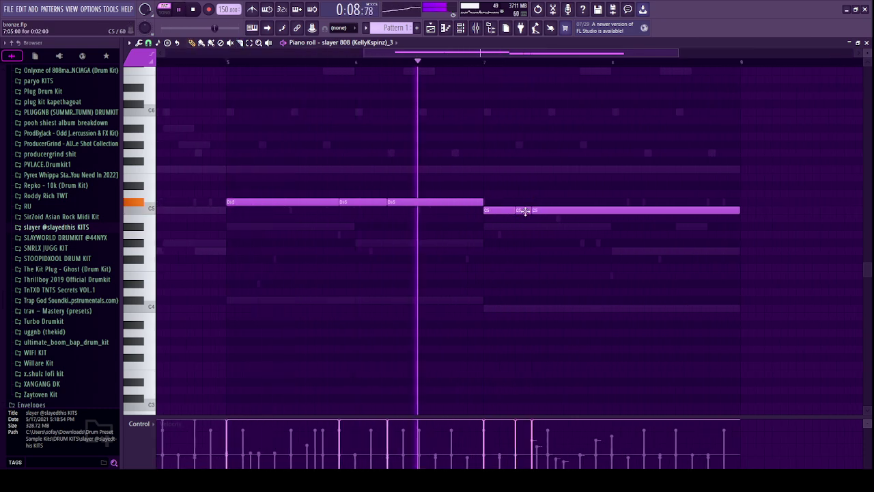
{"action": "left_click_drag", "start_coordinate": [523, 211], "coordinate": [523, 169]}
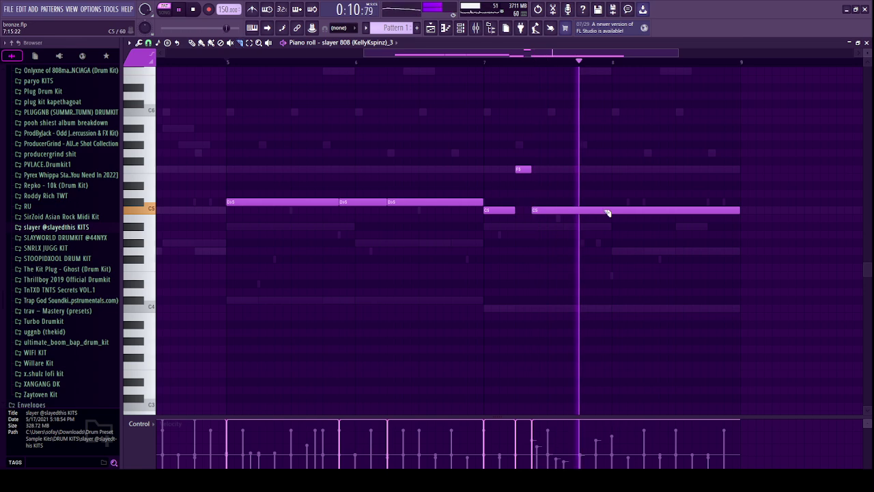
Slice the remaining C5 note at step 5 of bar 8 and leave the piano roll.
{"action": "left_click", "coordinate": [643, 213]}
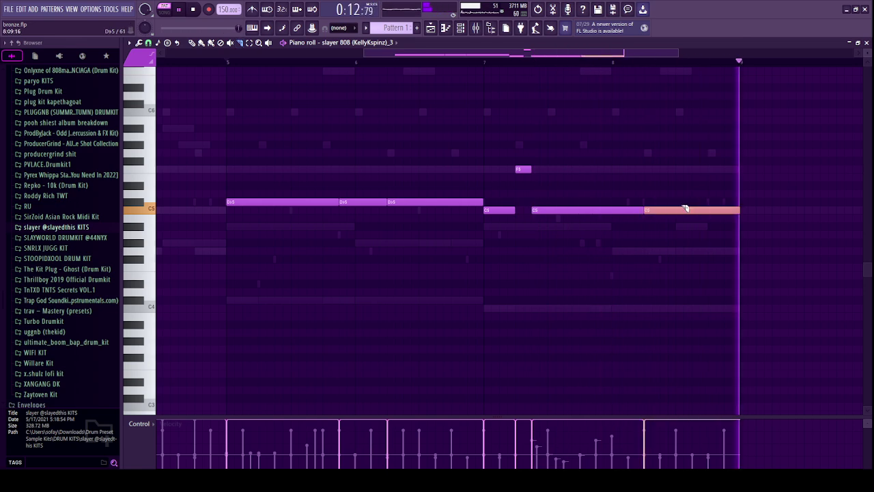
{"action": "key", "text": "p"}
{"action": "right_click", "coordinate": [675, 180]}
{"action": "left_click", "coordinate": [866, 43]}
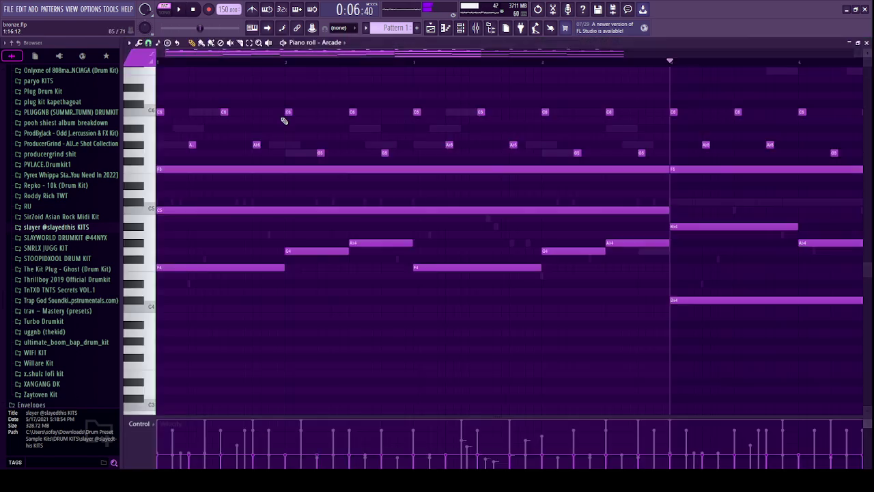
Transpose the notes of Arcade, Arcade #2 and both slayer 808 channels up one semitone.
{"action": "scroll", "coordinate": [333, 43], "scroll_direction": "down", "scroll_amount": 4}
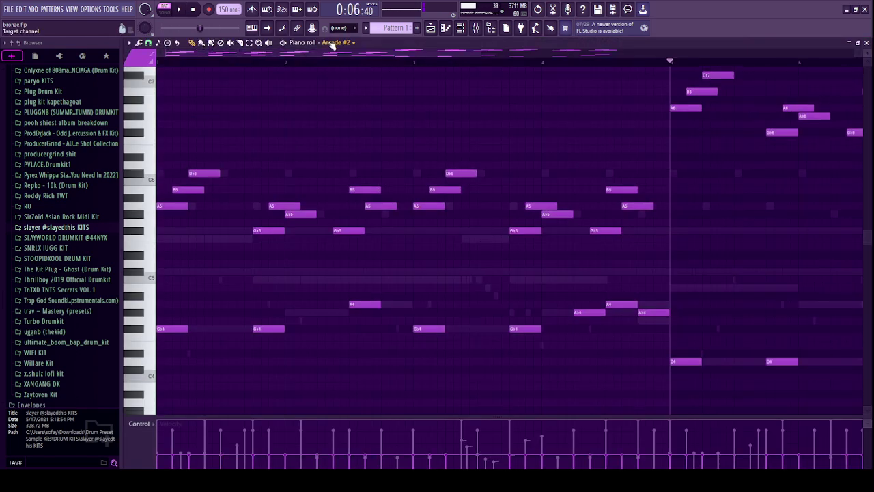
{"action": "scroll", "coordinate": [332, 43], "scroll_direction": "down", "scroll_amount": 1}
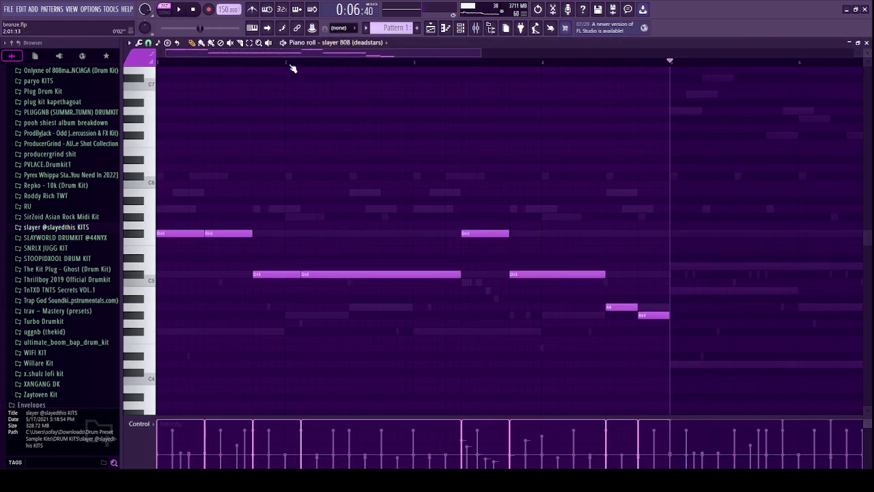
{"action": "key", "text": "space"}
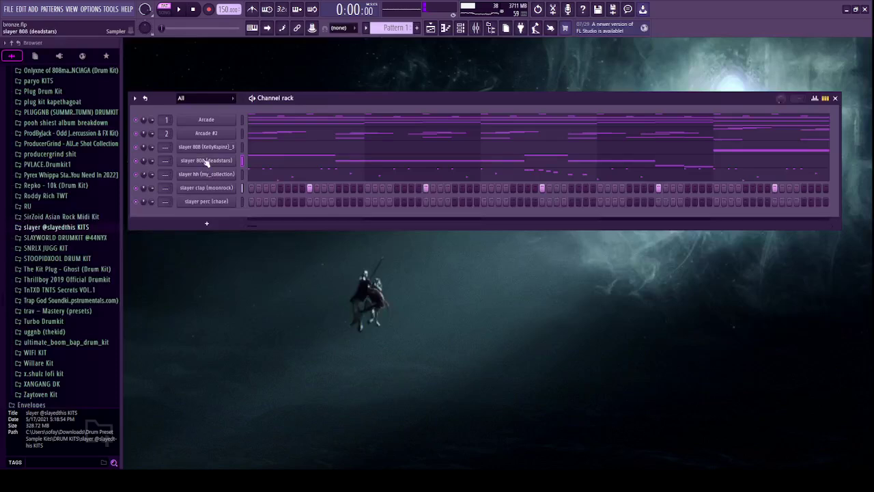
Set the quick fade-out of the slayer 808 (deadstars) sample to 51% and close its channel settings.
{"action": "left_click", "coordinate": [206, 161]}
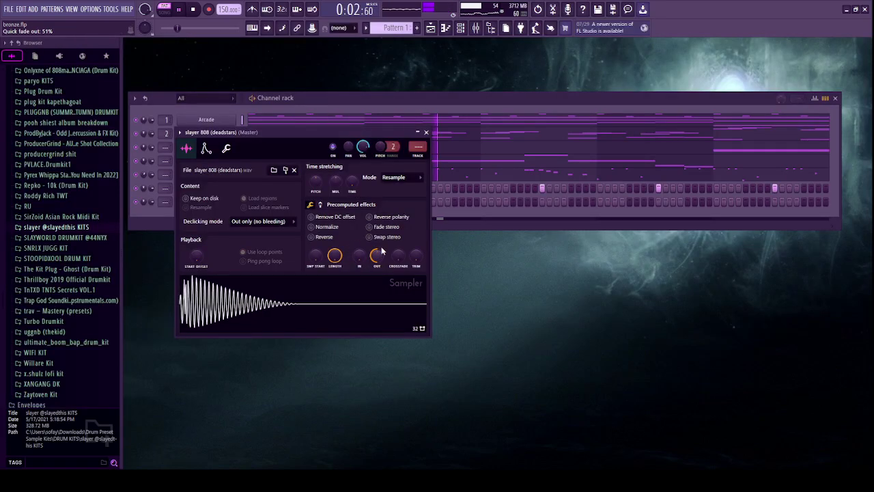
{"action": "left_click", "coordinate": [426, 132]}
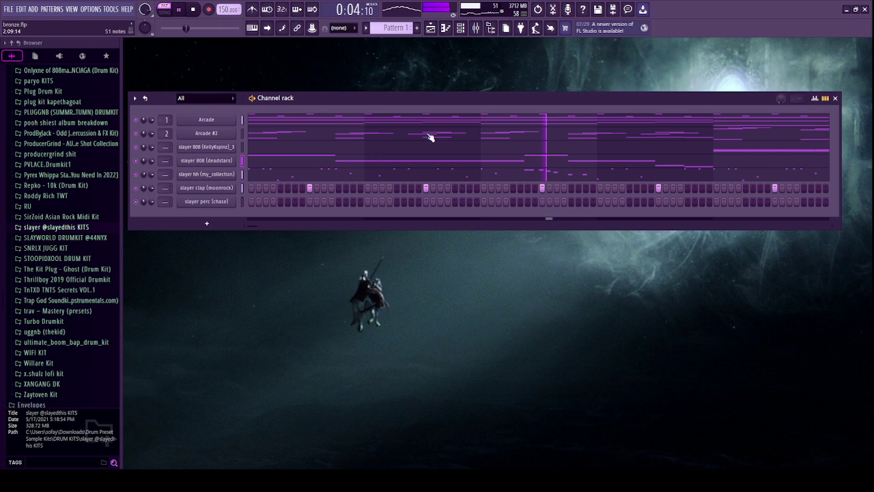
Give the slayer 808 (deadstars) channel a volume envelope with no attack, a long hold and 0% sustain, and set it to cut itself.
{"action": "left_click", "coordinate": [227, 163]}
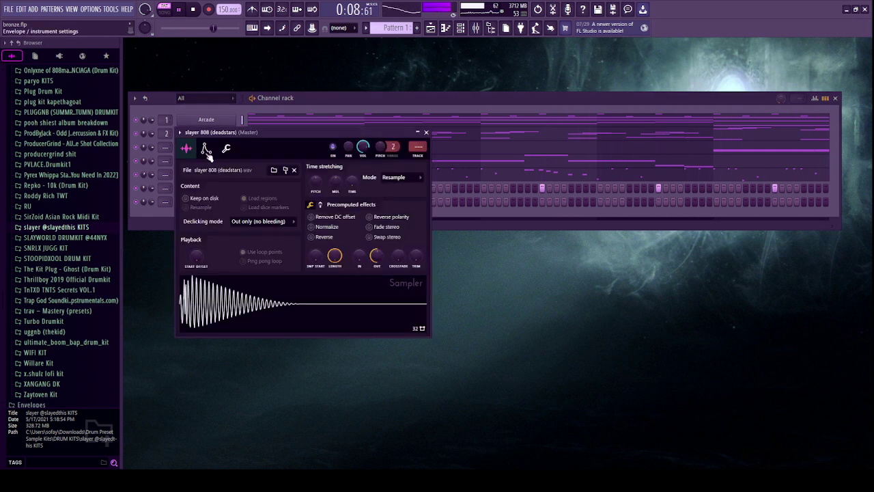
{"action": "left_click", "coordinate": [205, 148]}
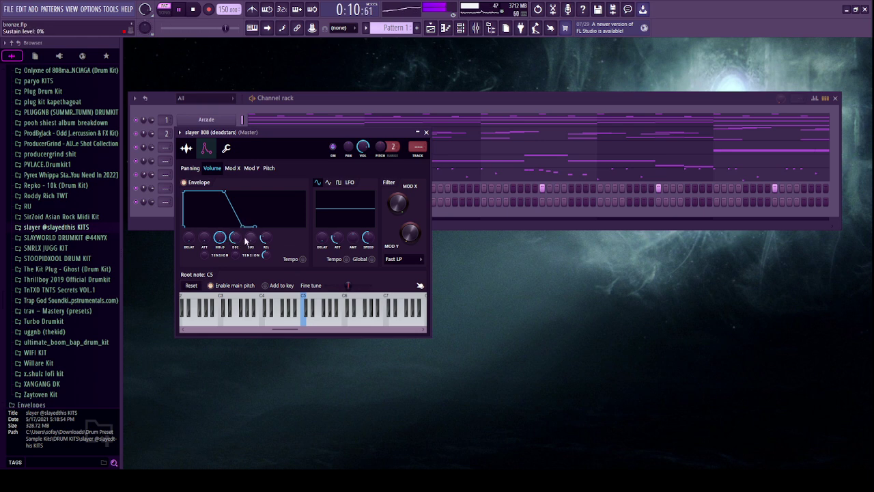
{"action": "left_click", "coordinate": [226, 148]}
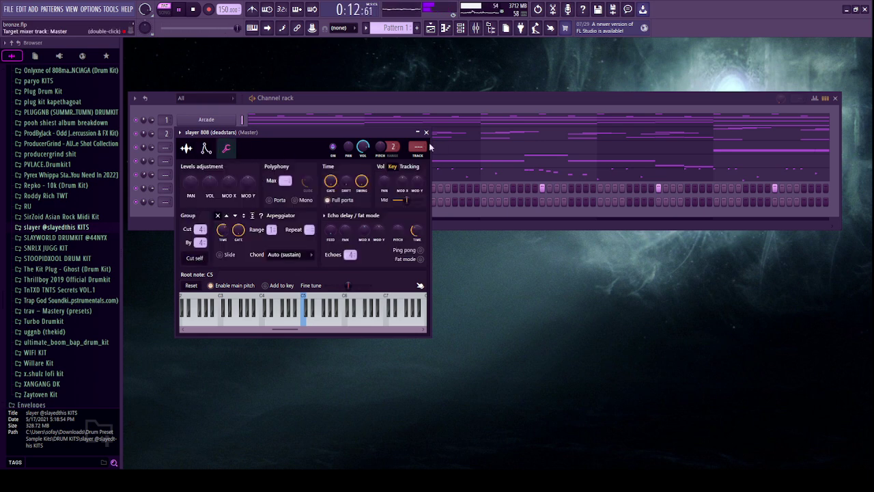
{"action": "left_click", "coordinate": [427, 132]}
Give the slayer 808 (KellyKspinz)_3 channel a volume envelope with no attack, a longer hold and 7% decay, and close its settings.
{"action": "left_click", "coordinate": [206, 147]}
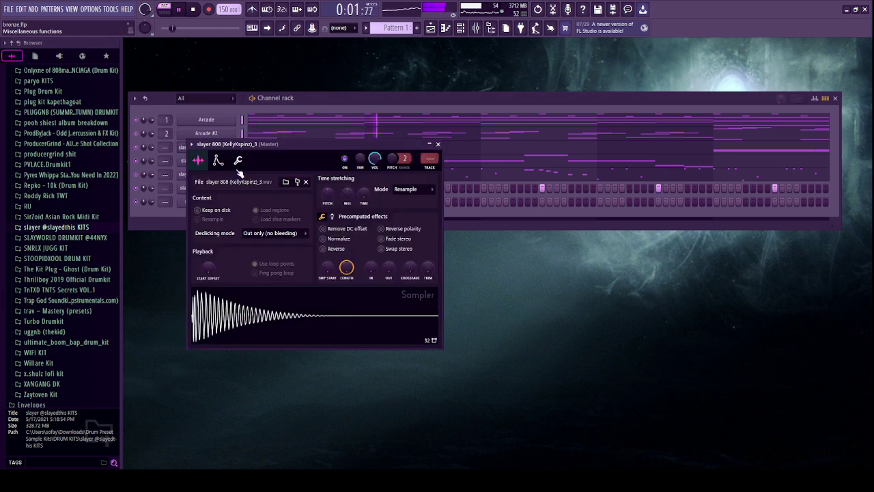
{"action": "left_click", "coordinate": [238, 160]}
{"action": "left_click", "coordinate": [218, 160]}
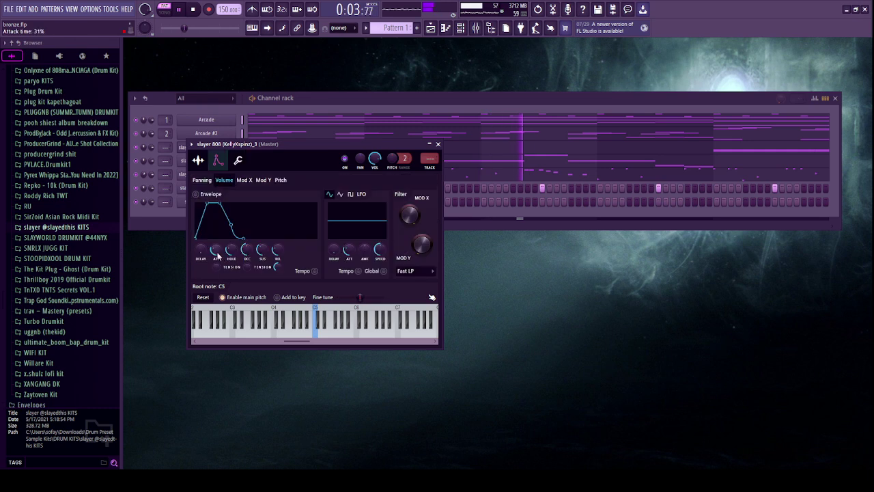
{"action": "left_click_drag", "start_coordinate": [232, 250], "coordinate": [232, 225]}
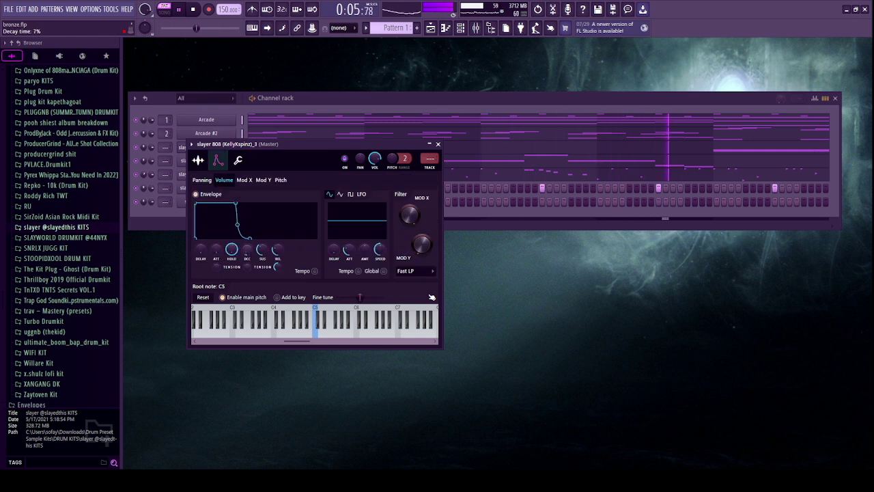
{"action": "left_click", "coordinate": [438, 145]}
Add a one-step D5 slide note at step 15 of bar 4 in the slayer 808 (deadstars) piano roll.
{"action": "left_click", "coordinate": [283, 165]}
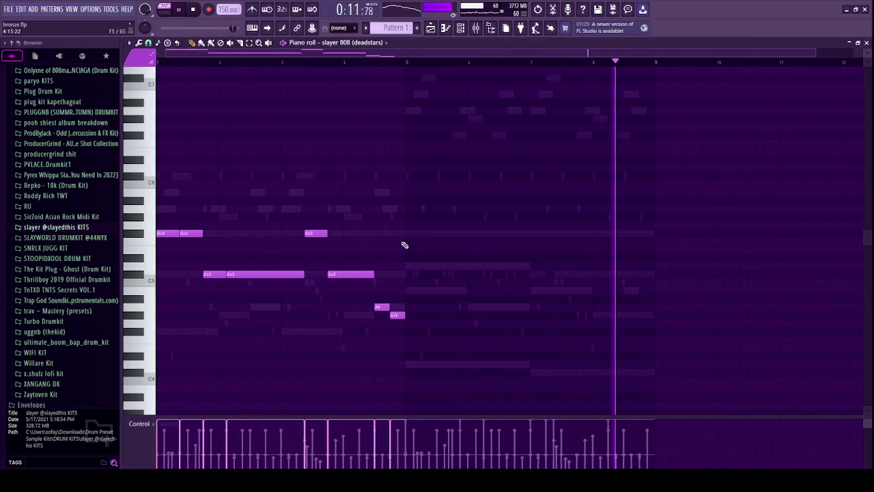
{"action": "left_click", "coordinate": [401, 364]}
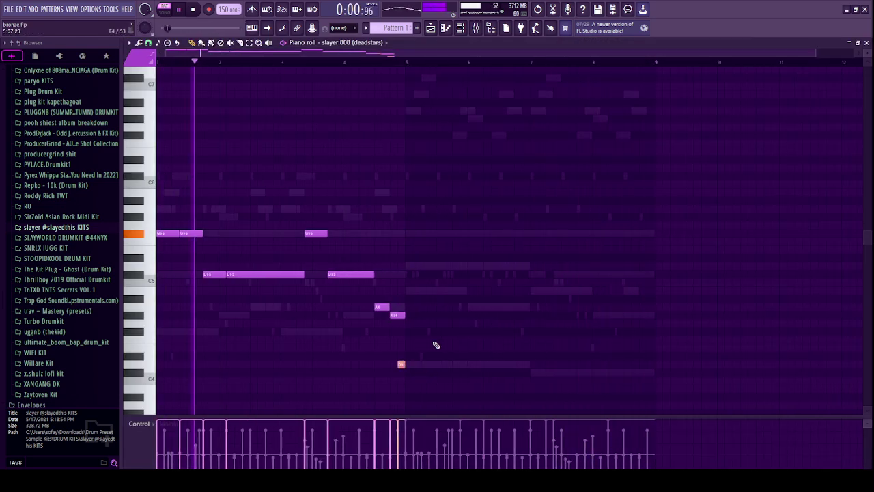
{"action": "key", "text": "ctrl+Up"}
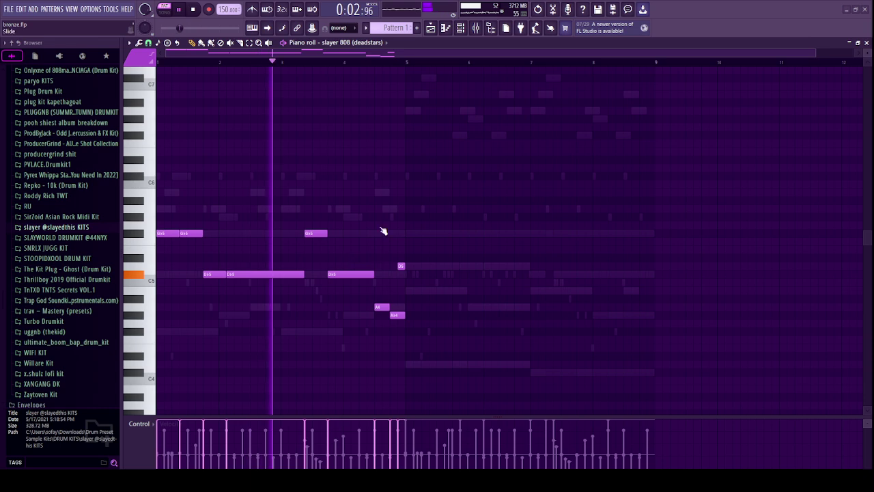
{"action": "scroll", "coordinate": [376, 283], "scroll_direction": "up", "scroll_amount": 5, "text": "ctrl"}
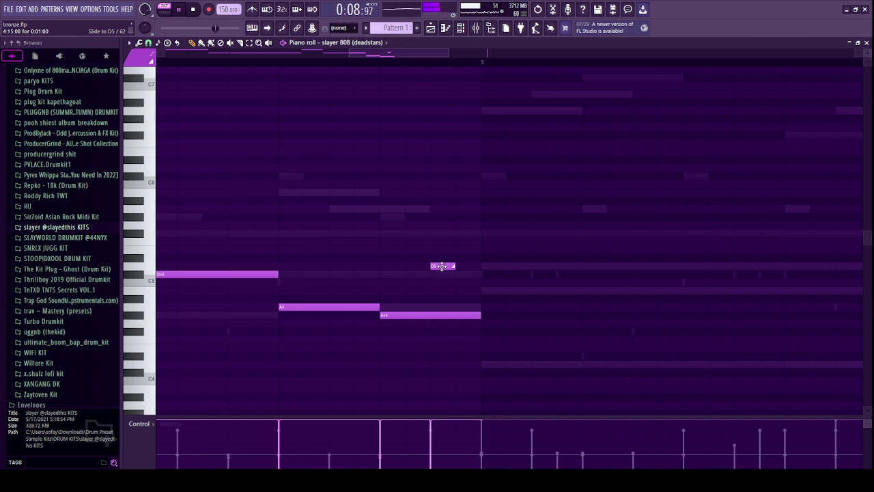
{"action": "left_click", "coordinate": [866, 42]}
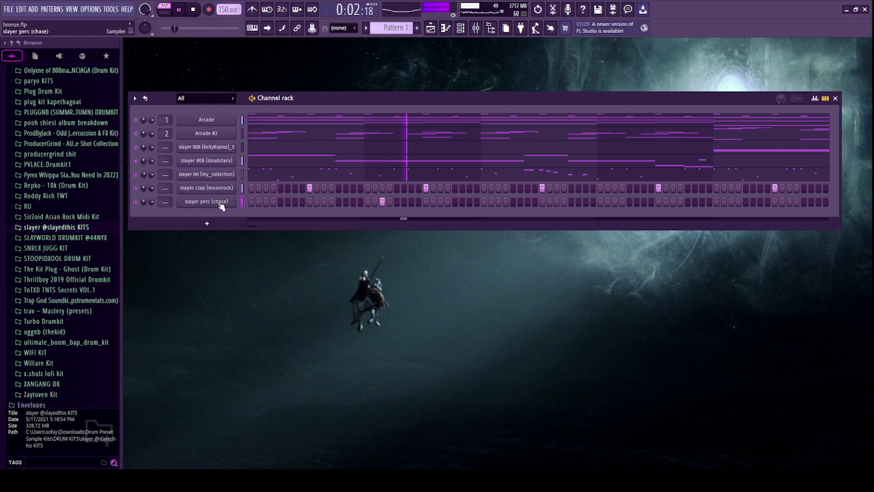
Remove the slayer perc (chase) hit at step 3 of bar 2 and save the project.
{"action": "key", "text": "F7"}
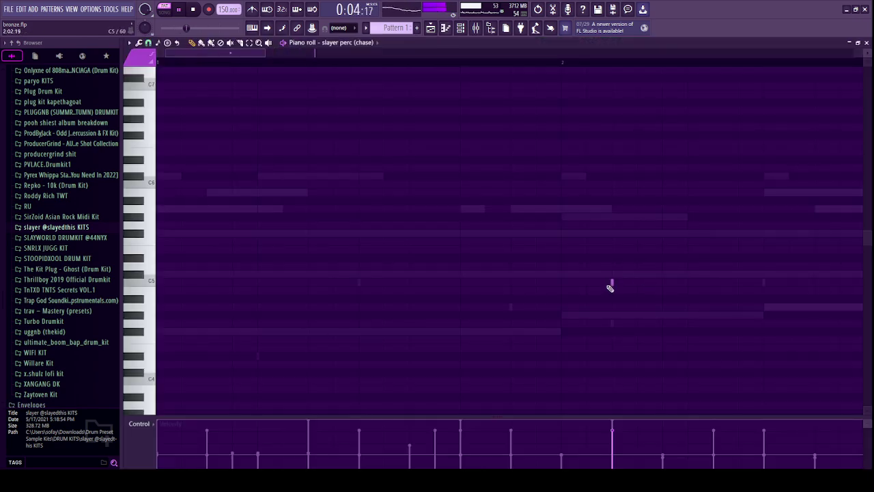
{"action": "left_click", "coordinate": [867, 43]}
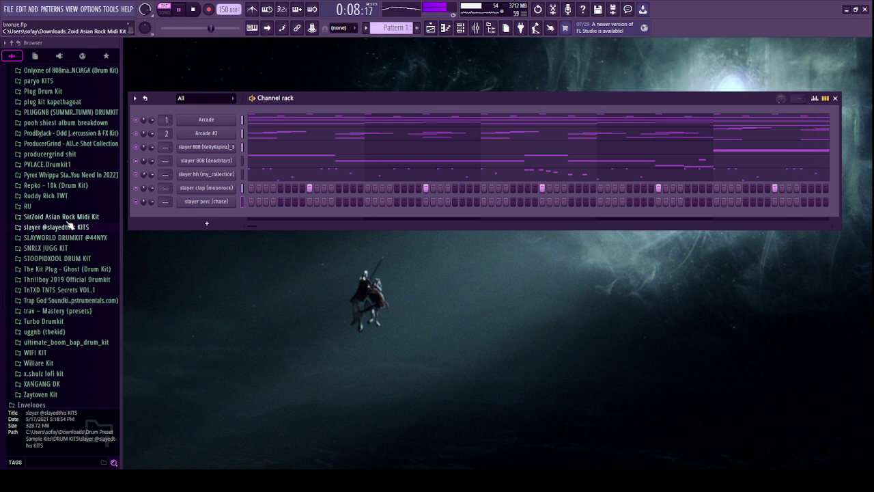
{"action": "key", "text": "ctrl+s"}
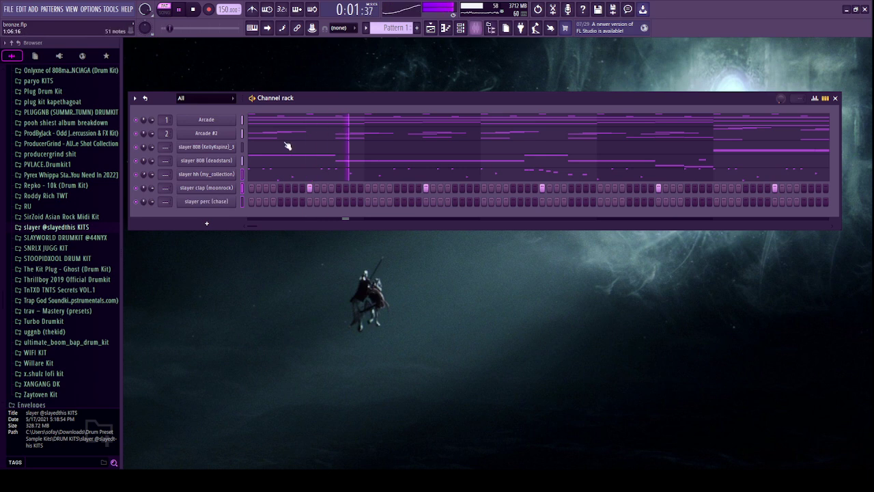
Link the two slayer 808, hi-hat, clap and perc channels to mixer tracks 10 to 14 and lower the 808 (deadstars) fader.
{"action": "key", "text": "F9"}
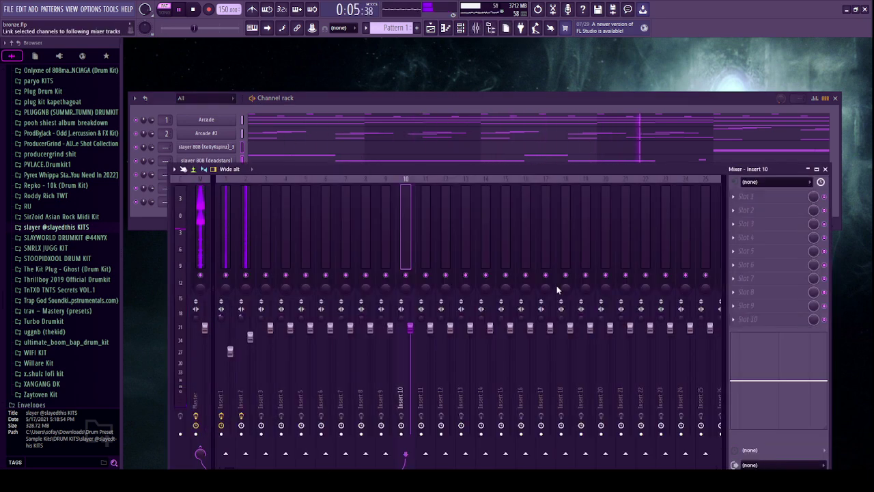
{"action": "key", "text": "ctrl+shift+l"}
{"action": "left_click_drag", "start_coordinate": [493, 172], "coordinate": [488, 124]}
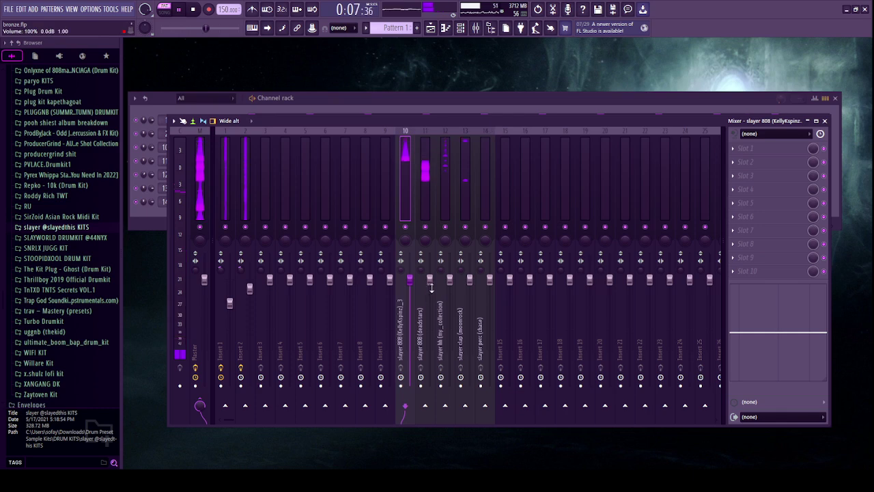
{"action": "left_click_drag", "start_coordinate": [430, 281], "coordinate": [434, 295]}
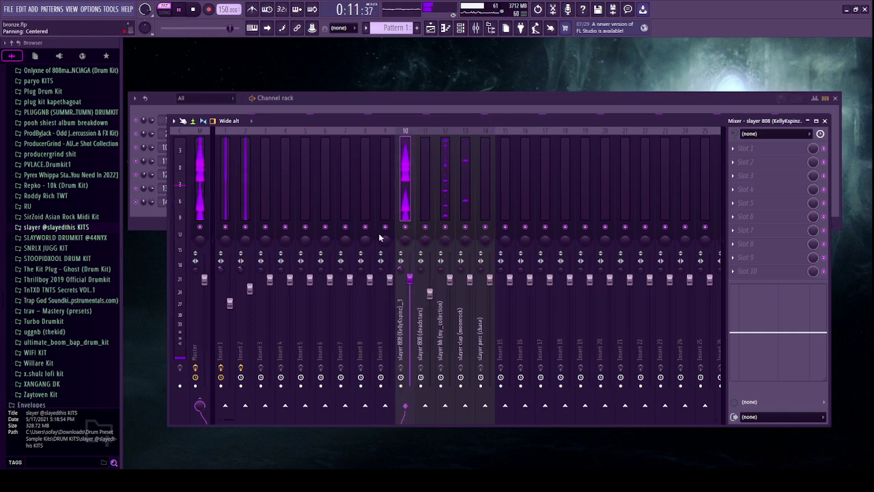
Load Looperator in the first effect slot of the hi-hat mixer track and clear its Loop and Env rows and all effects on steps 1 to 6.
{"action": "left_click", "coordinate": [446, 179]}
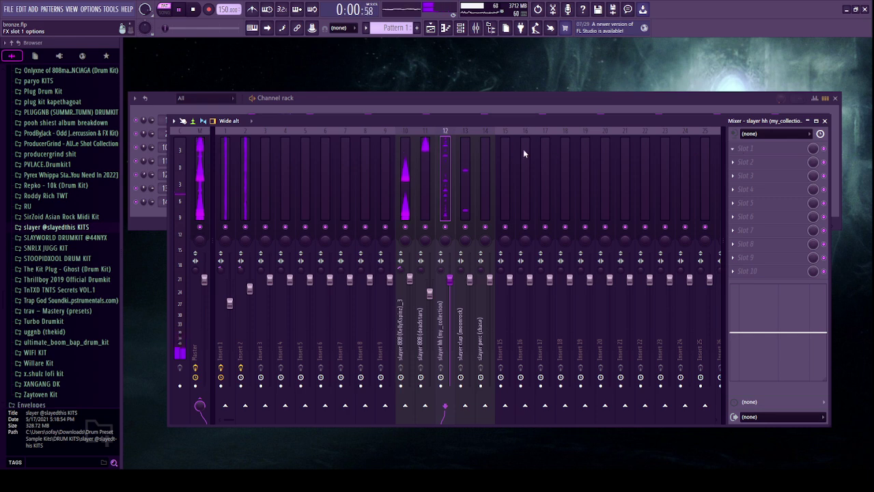
{"action": "left_click", "coordinate": [441, 151]}
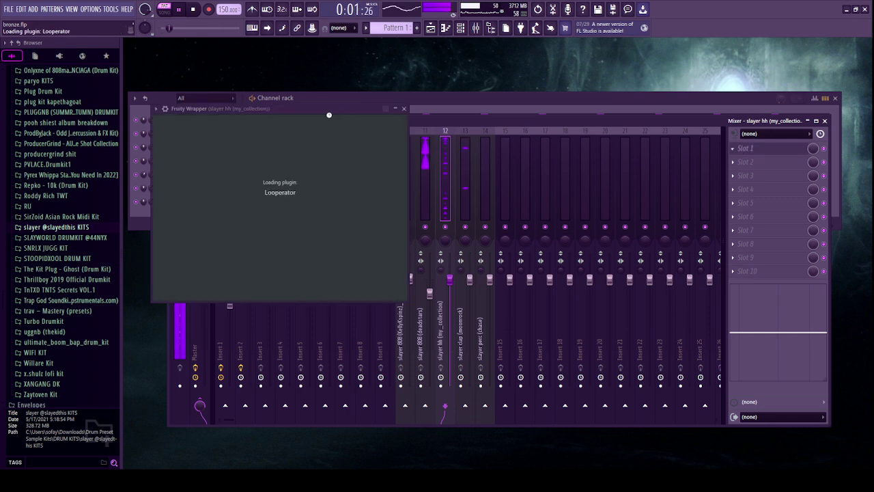
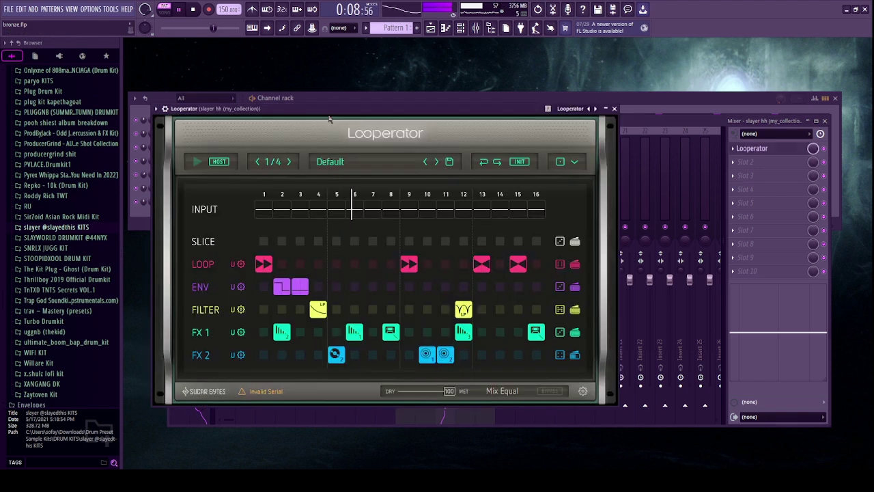
{"action": "left_click_drag", "start_coordinate": [270, 266], "coordinate": [559, 266]}
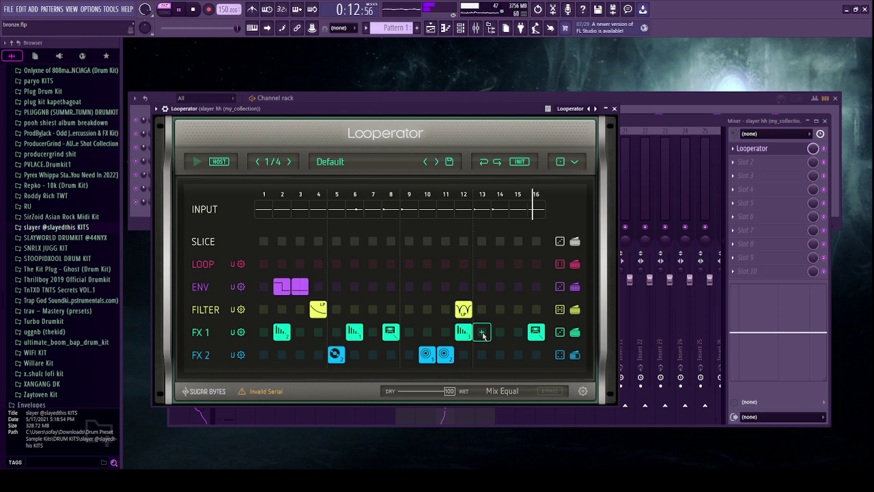
{"action": "left_click_drag", "start_coordinate": [301, 288], "coordinate": [282, 286]}
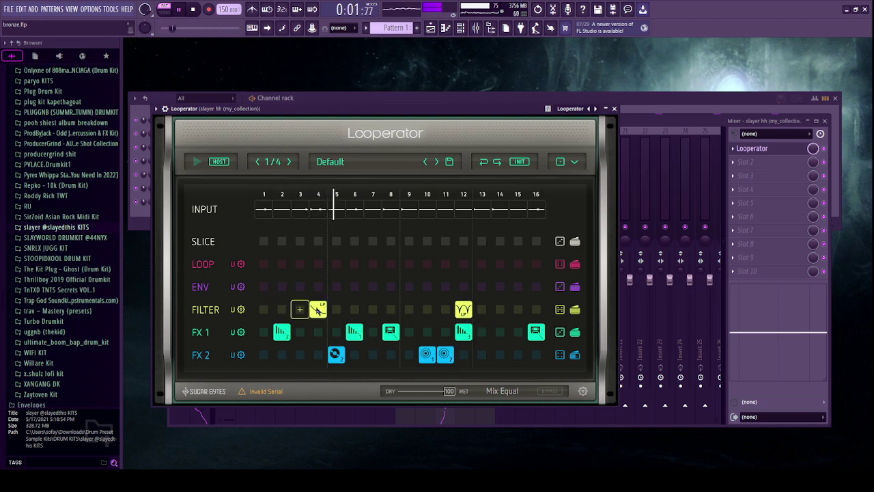
{"action": "right_click", "coordinate": [338, 355]}
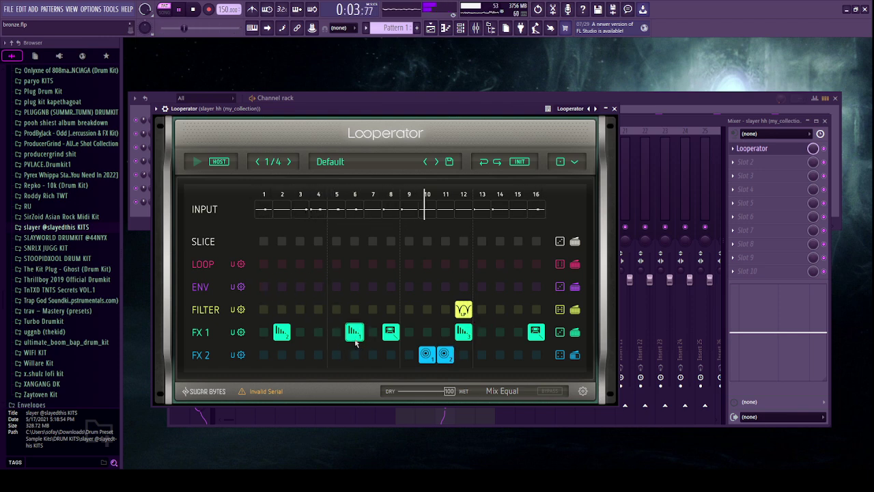
{"action": "right_click", "coordinate": [282, 332]}
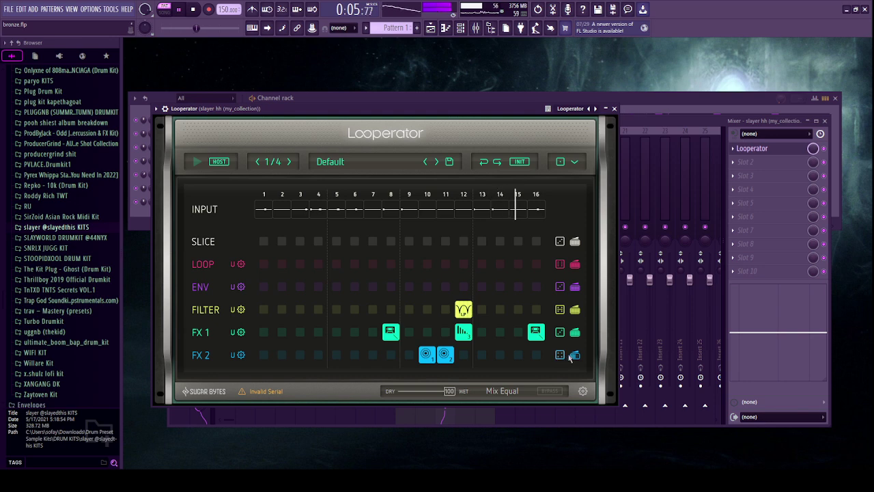
Set the FX 1 mix to 24% and FX 2 mix to 20%, leaving one FX 1 effect on step 11 and the filter on step 13.
{"action": "mouse_move", "coordinate": [575, 335]}
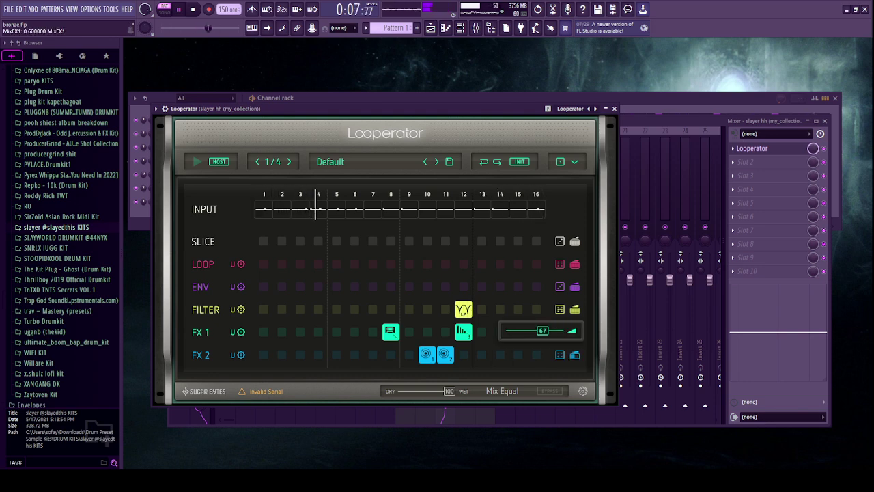
{"action": "left_click_drag", "start_coordinate": [536, 332], "coordinate": [534, 331]}
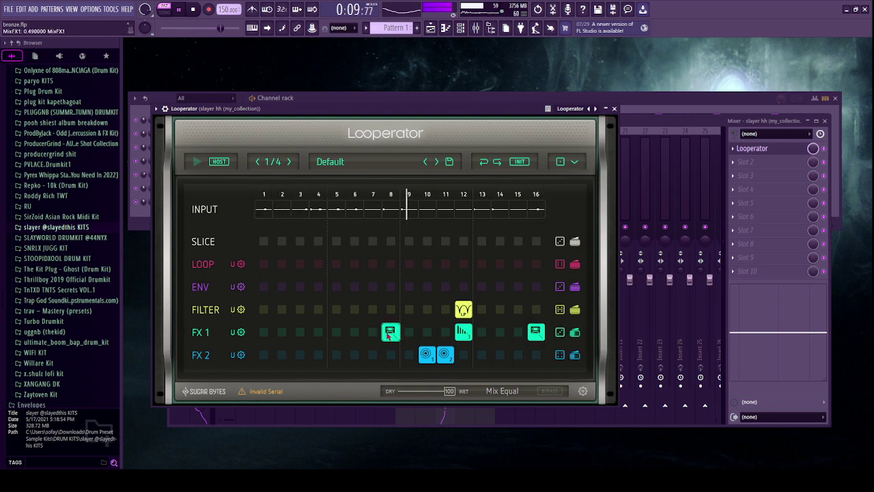
{"action": "right_click", "coordinate": [394, 333]}
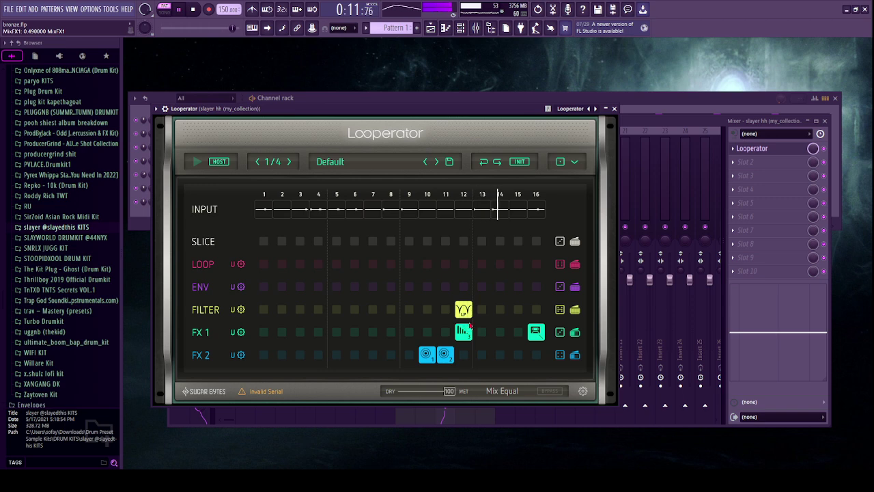
{"action": "left_click_drag", "start_coordinate": [578, 335], "coordinate": [570, 334]}
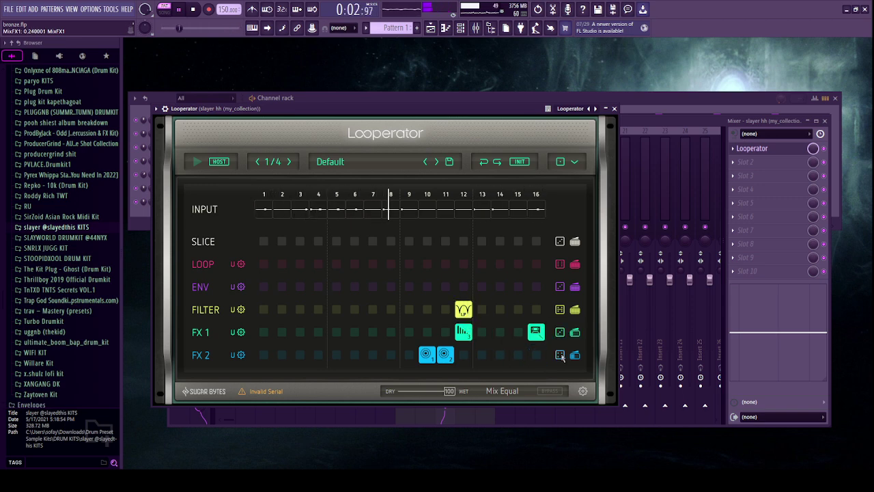
{"action": "scroll", "coordinate": [562, 358], "scroll_direction": "down", "scroll_amount": 3}
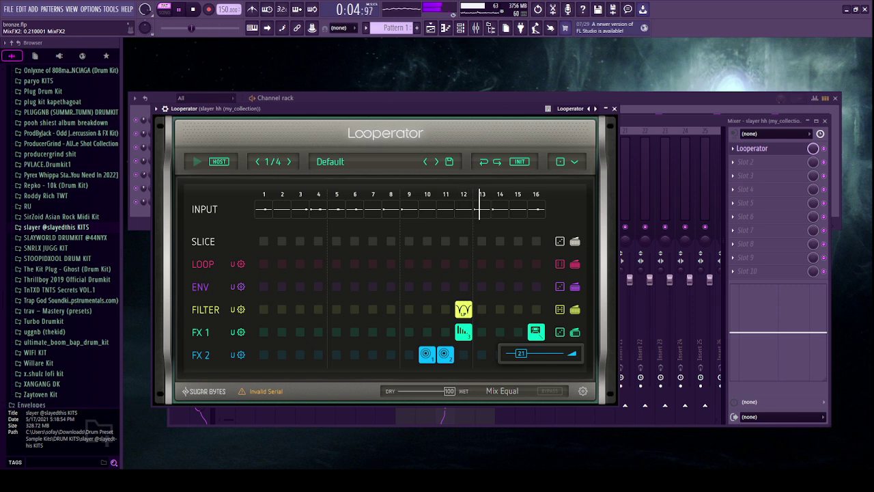
{"action": "mouse_move", "coordinate": [464, 334]}
{"action": "left_mouse_down"}
{"action": "mouse_move", "coordinate": [454, 336]}
{"action": "mouse_move", "coordinate": [480, 314]}
{"action": "left_mouse_up"}
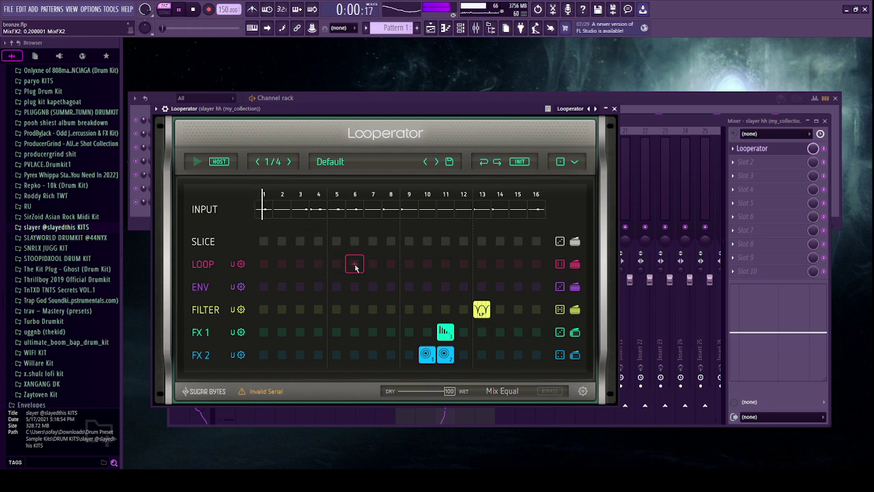
Add a loop effect on step 6 of the Loop row and set the Loop mix to 76%.
{"action": "left_click", "coordinate": [355, 264]}
{"action": "left_click", "coordinate": [405, 281]}
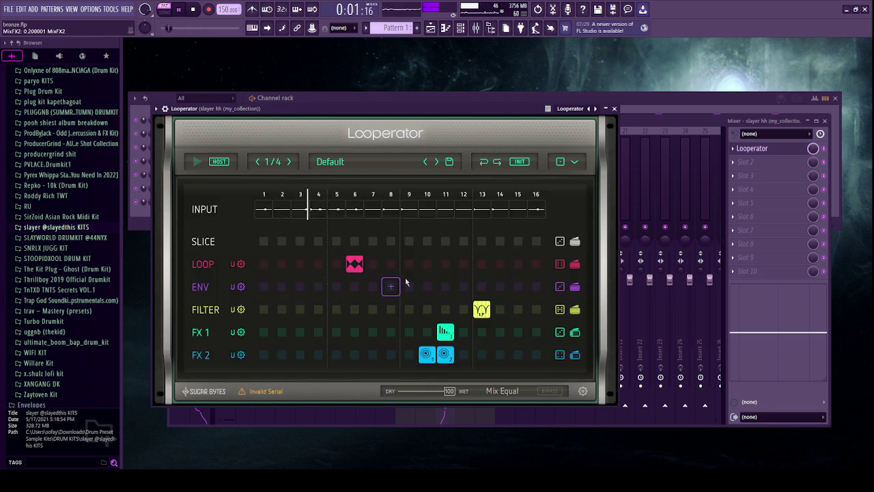
{"action": "left_click", "coordinate": [574, 265]}
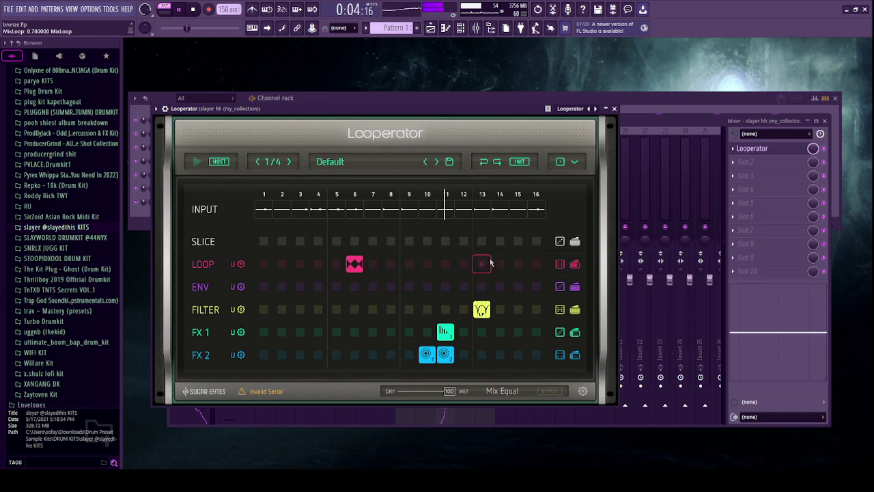
Add bow-tie loop effects on steps 15 and 16 of the Loop row, leaving step 14 empty.
{"action": "left_click", "coordinate": [520, 265]}
{"action": "left_click", "coordinate": [499, 289]}
{"action": "left_click", "coordinate": [538, 264]}
{"action": "left_click", "coordinate": [552, 286]}
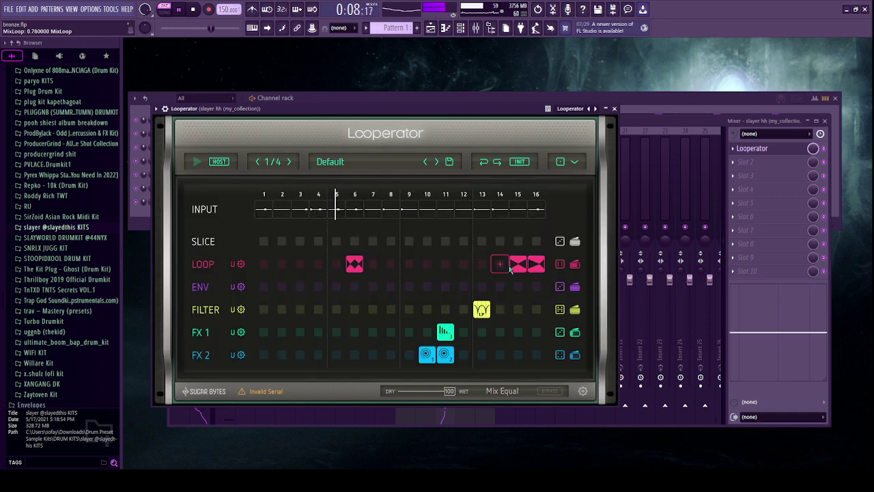
{"action": "left_click", "coordinate": [499, 264]}
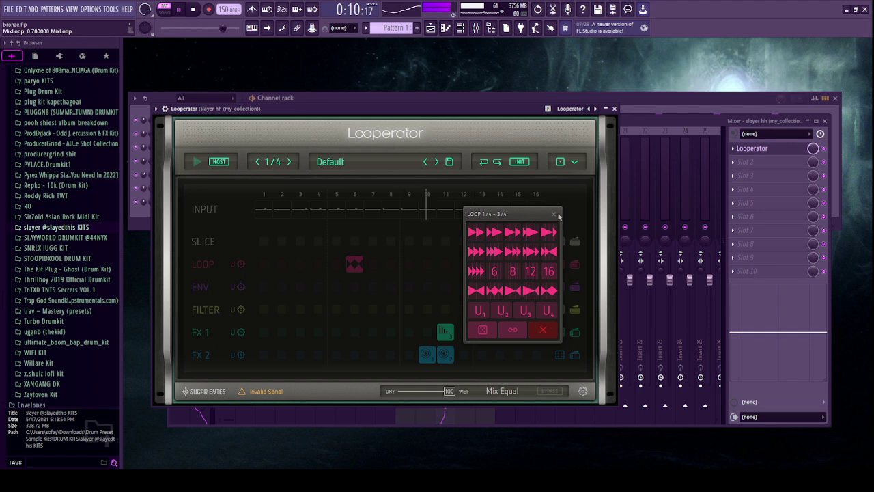
{"action": "left_click", "coordinate": [555, 215]}
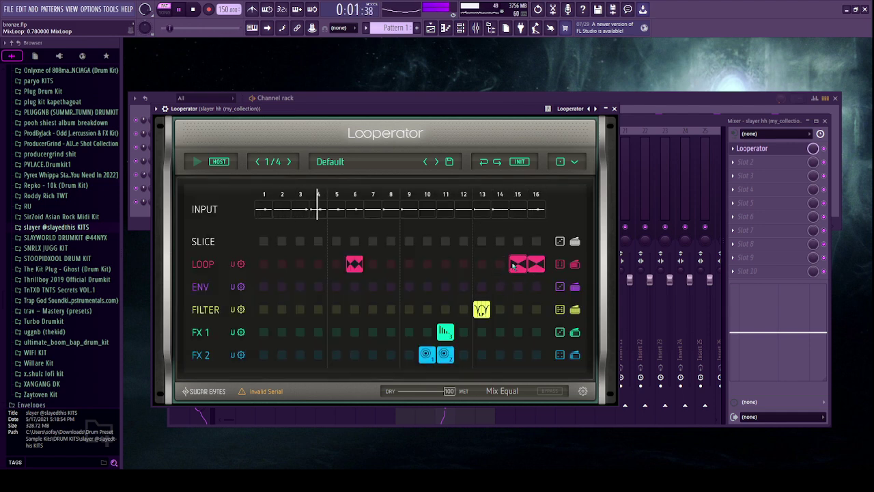
Place a bow-tie loop effect on step 14 of the Loop row and clear step 15.
{"action": "left_click", "coordinate": [502, 267]}
{"action": "left_click", "coordinate": [518, 276]}
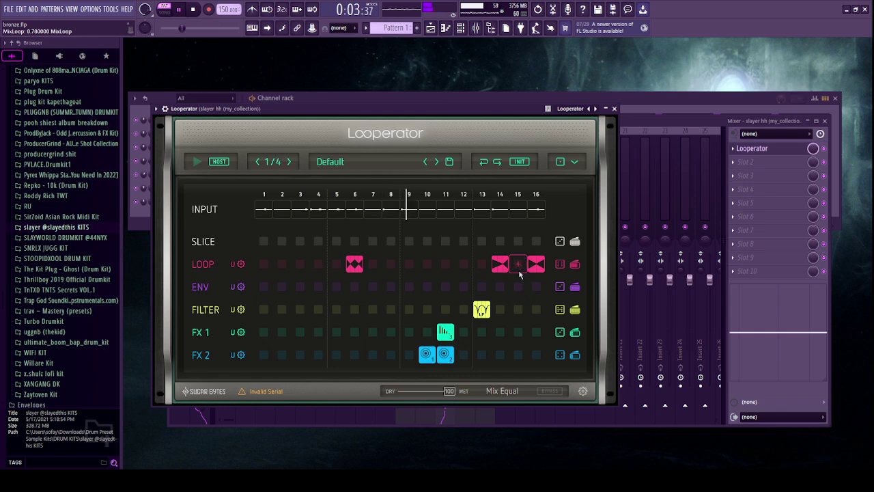
{"action": "left_click", "coordinate": [519, 265]}
{"action": "left_click", "coordinate": [514, 260]}
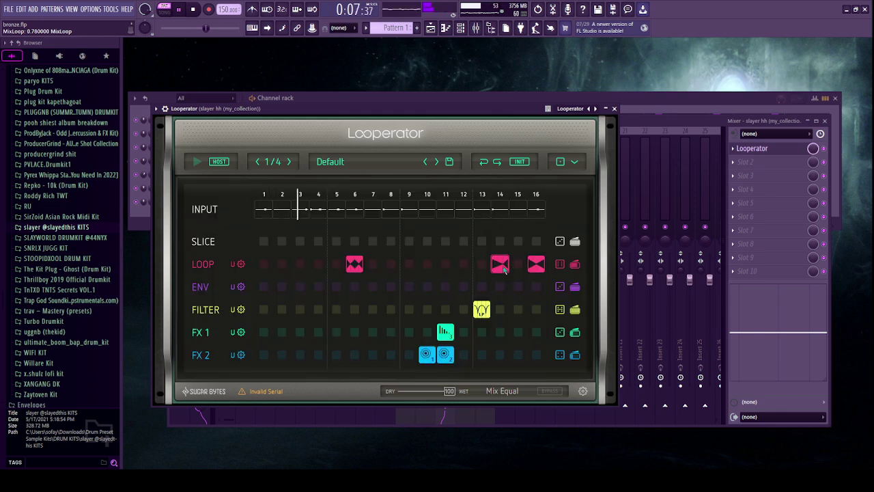
Put the diamond-pattern loop effect on step 16 of the Loop row, keeping the bow-tie on step 14 and step 15 empty.
{"action": "left_click", "coordinate": [504, 269]}
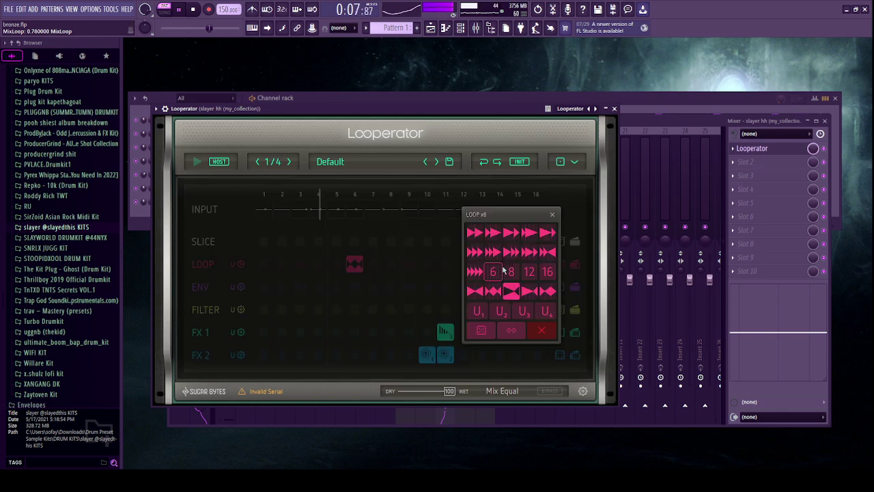
{"action": "left_click", "coordinate": [539, 292]}
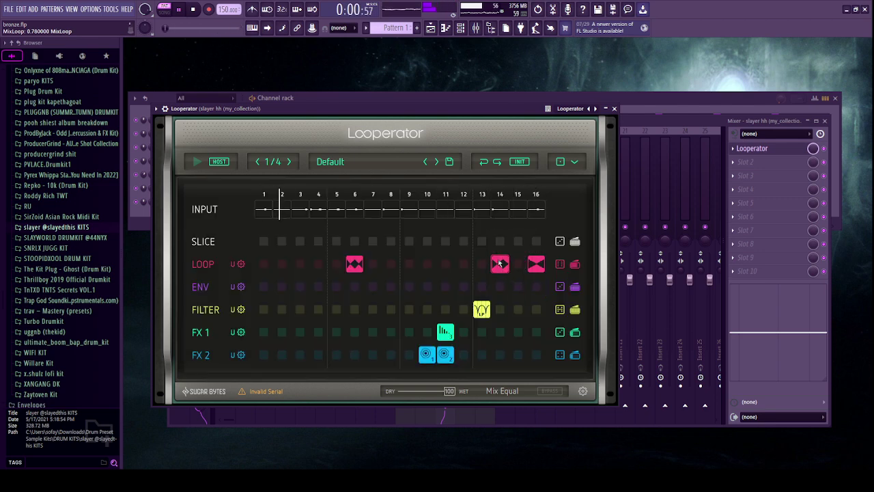
{"action": "left_click", "coordinate": [519, 268]}
{"action": "left_click", "coordinate": [509, 277]}
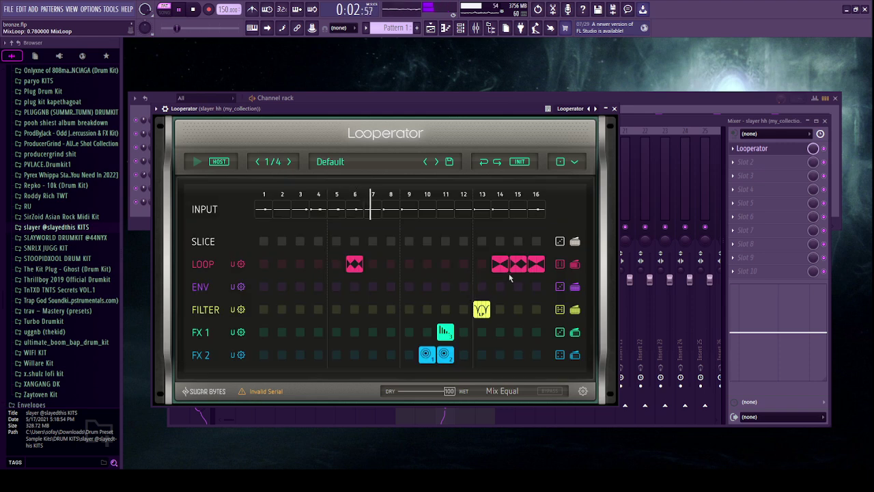
{"action": "left_click", "coordinate": [536, 265]}
{"action": "left_click", "coordinate": [525, 292]}
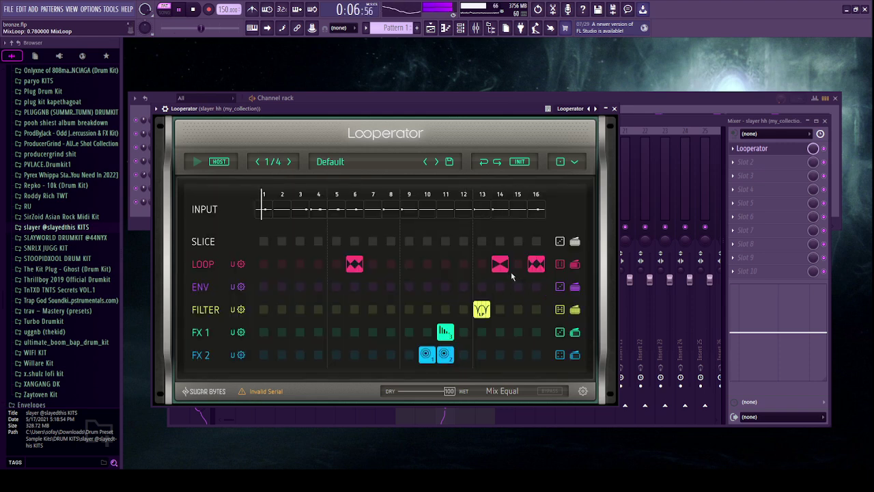
Move the step 14 loop effect to step 13 as the diamond-pattern variation and shift the filter to step 14.
{"action": "left_click", "coordinate": [504, 271]}
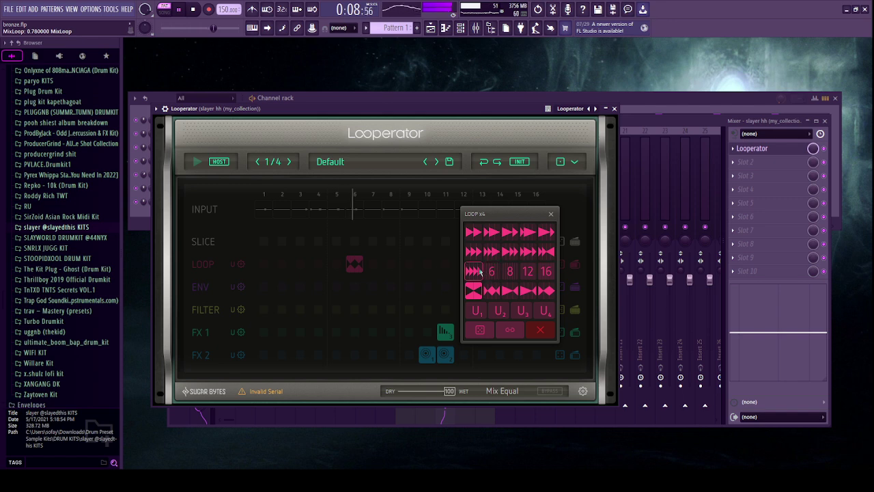
{"action": "left_click", "coordinate": [550, 214]}
{"action": "left_click", "coordinate": [487, 268]}
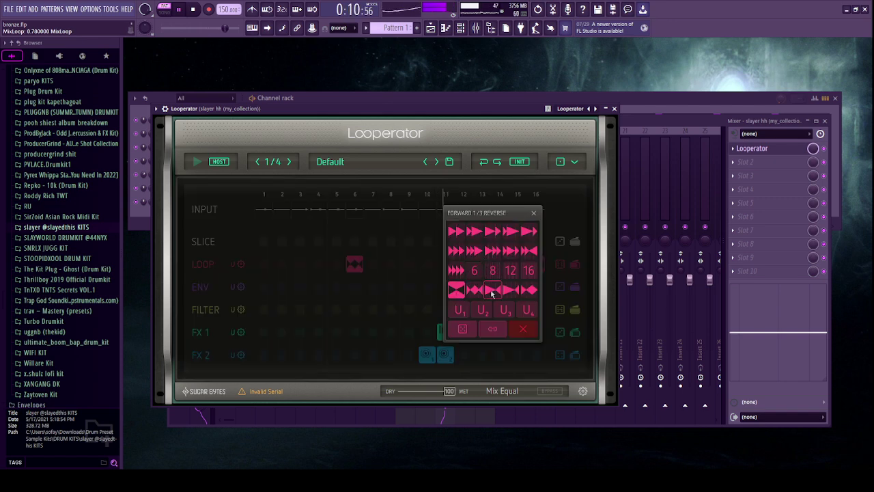
{"action": "left_click", "coordinate": [482, 291]}
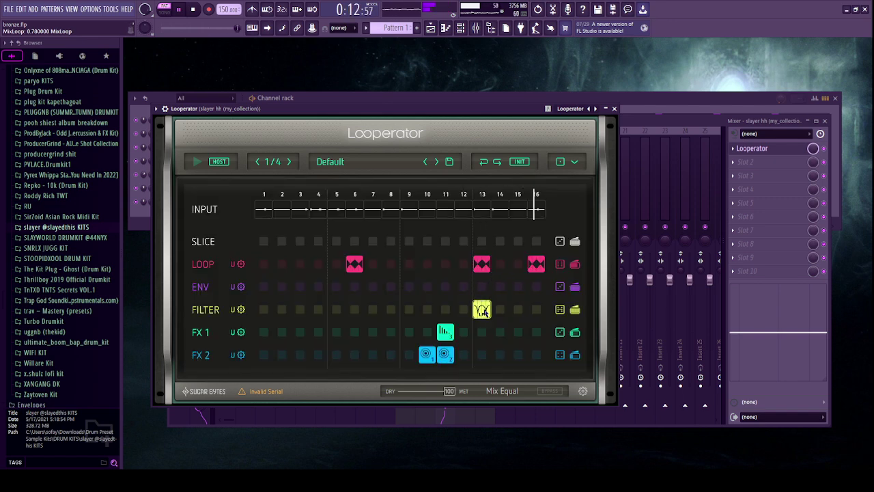
{"action": "left_click_drag", "start_coordinate": [485, 313], "coordinate": [499, 312]}
Set the Loop mix to 51% and close Looperator and the mixer.
{"action": "left_click", "coordinate": [575, 265]}
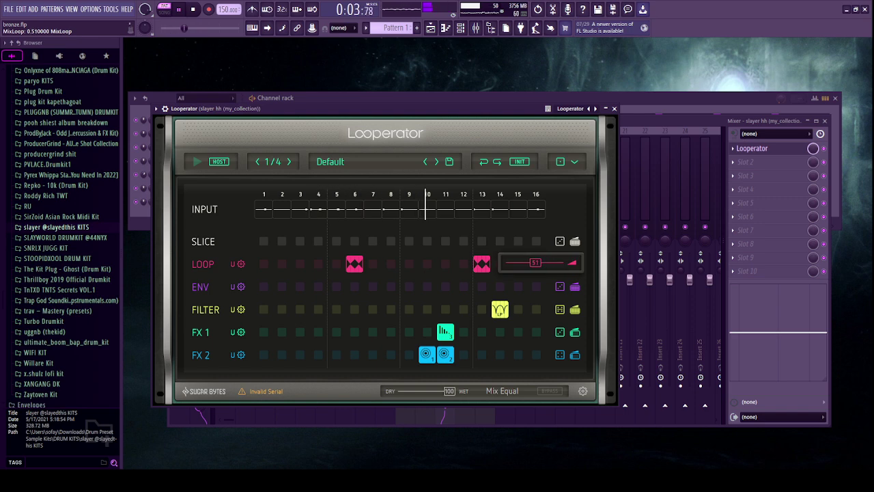
{"action": "left_click", "coordinate": [596, 143]}
{"action": "left_click", "coordinate": [614, 109]}
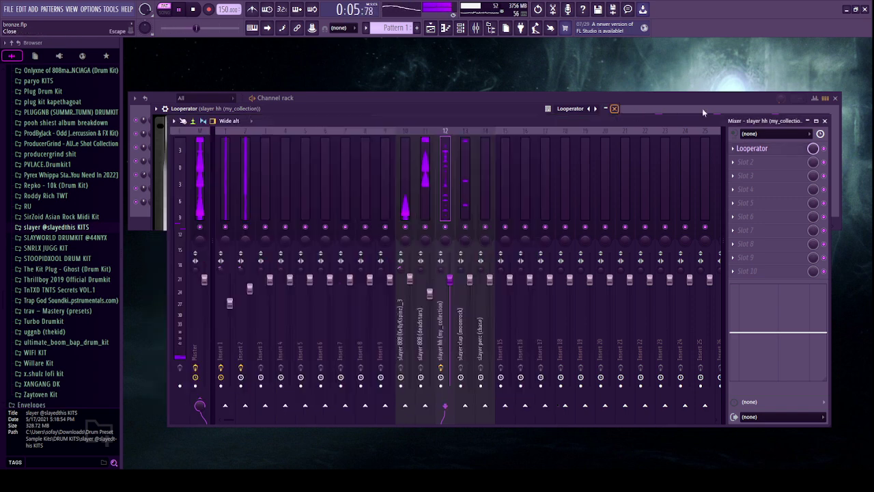
{"action": "left_click", "coordinate": [826, 121]}
Raise the hi-hat notes at the start of bars 4 and 8 to E5, auditioning pitches during playback.
{"action": "left_click", "coordinate": [386, 179]}
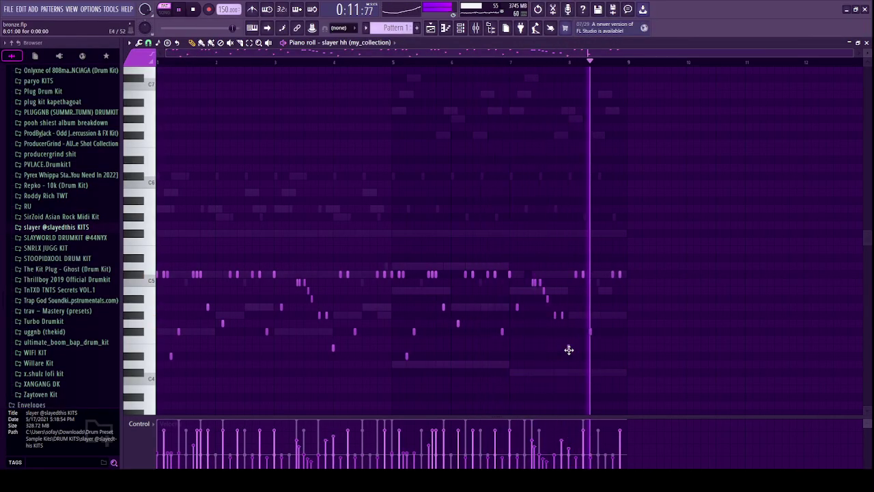
{"action": "scroll", "coordinate": [570, 347], "scroll_direction": "up", "scroll_amount": 2}
{"action": "key", "text": "space"}
{"action": "left_click", "coordinate": [570, 311]}
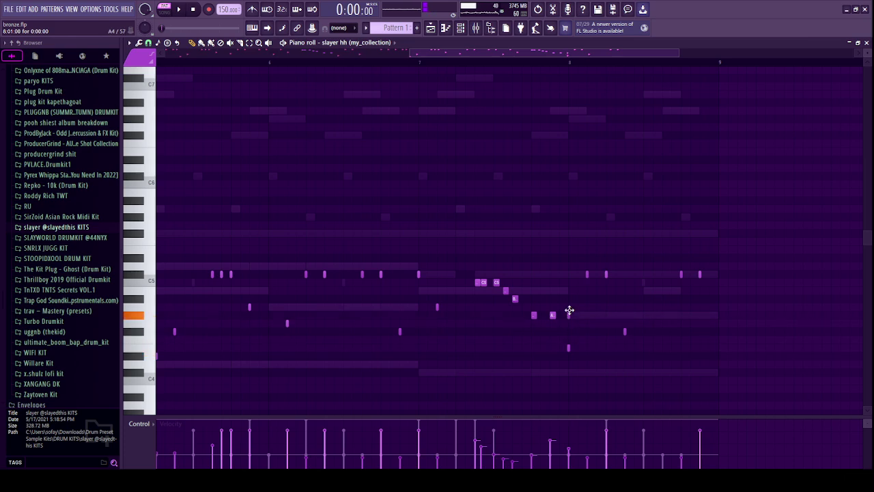
{"action": "scroll", "coordinate": [405, 361], "scroll_direction": "down", "scroll_amount": 3}
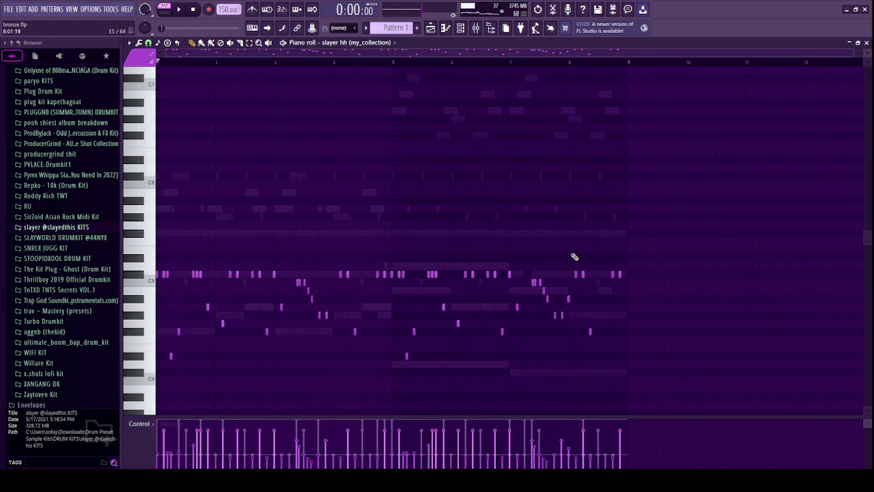
{"action": "left_click", "coordinate": [572, 63]}
{"action": "key", "text": "space"}
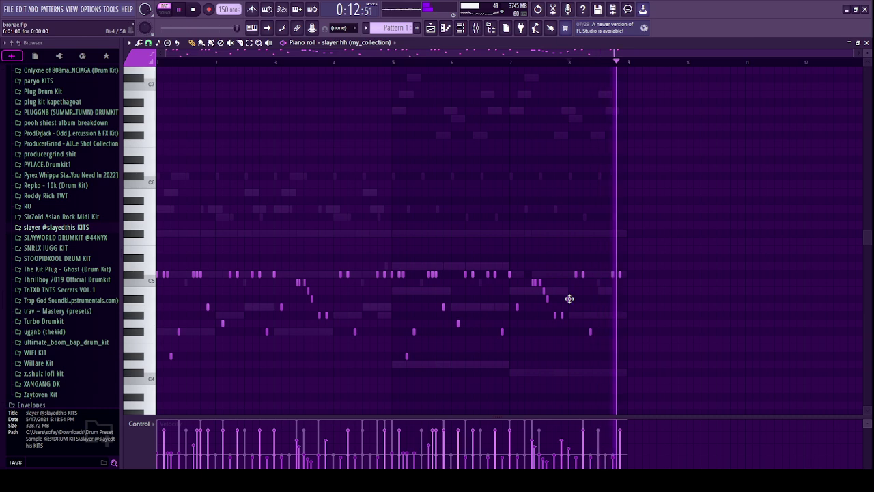
{"action": "key", "text": "space"}
{"action": "left_click_drag", "start_coordinate": [569, 298], "coordinate": [568, 247]}
{"action": "key", "text": "space"}
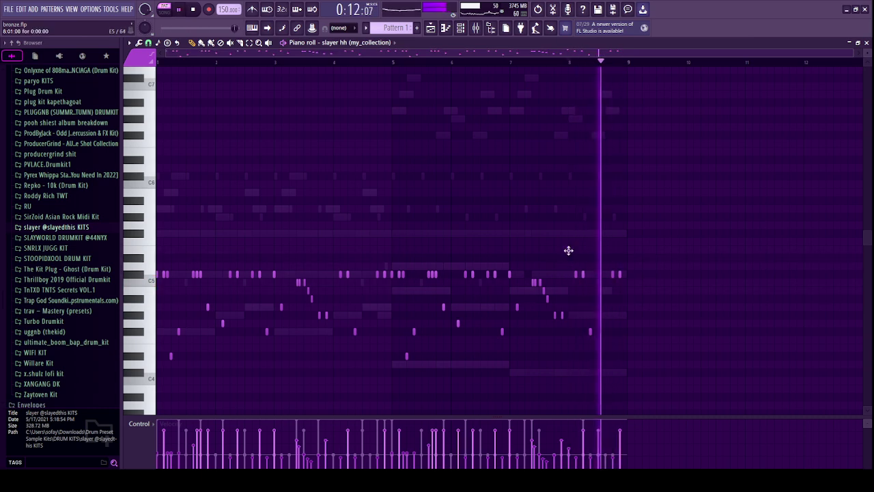
{"action": "key", "text": "space"}
{"action": "key", "text": "space"}
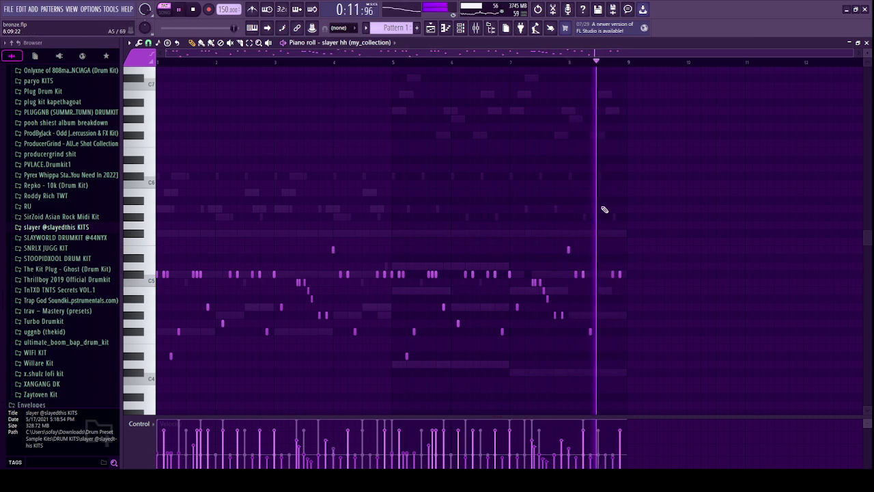
Move the Gb4 hi-hat note in bar 8 to step 11 and play back the change.
{"action": "key", "text": "space"}
{"action": "scroll", "coordinate": [598, 287], "scroll_direction": "up", "scroll_amount": 4, "text": "ctrl"}
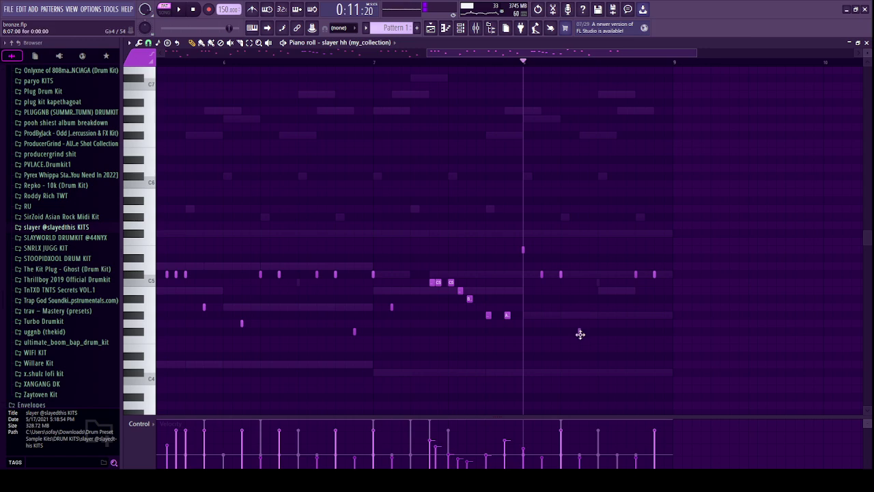
{"action": "key", "text": "space"}
{"action": "left_click", "coordinate": [617, 332]}
{"action": "key", "text": "space"}
{"action": "key", "text": "space"}
Move the Db5 hi-hat note at step 5 of bar 4 to step 11 and listen to the result.
{"action": "key", "text": "space"}
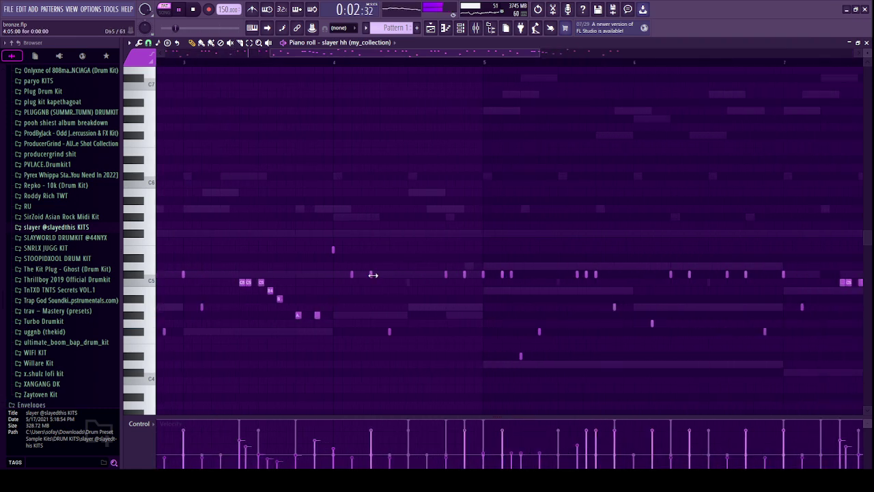
{"action": "left_click", "coordinate": [426, 274]}
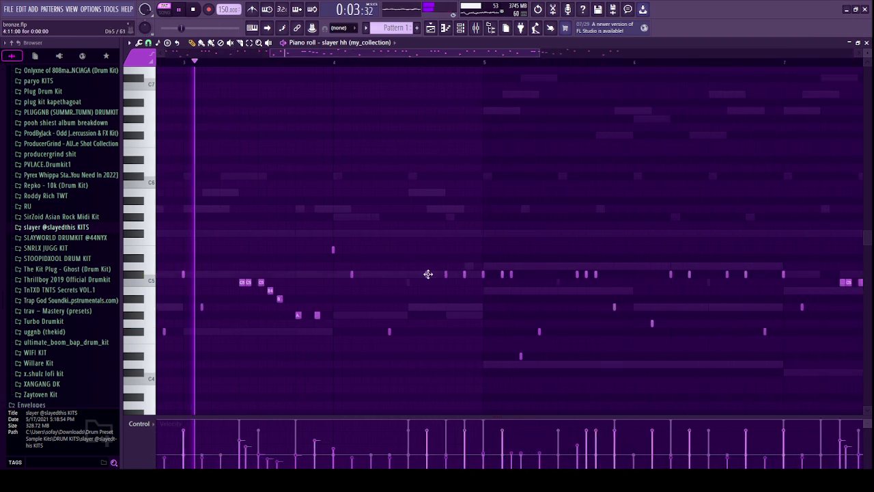
{"action": "right_click", "coordinate": [389, 331]}
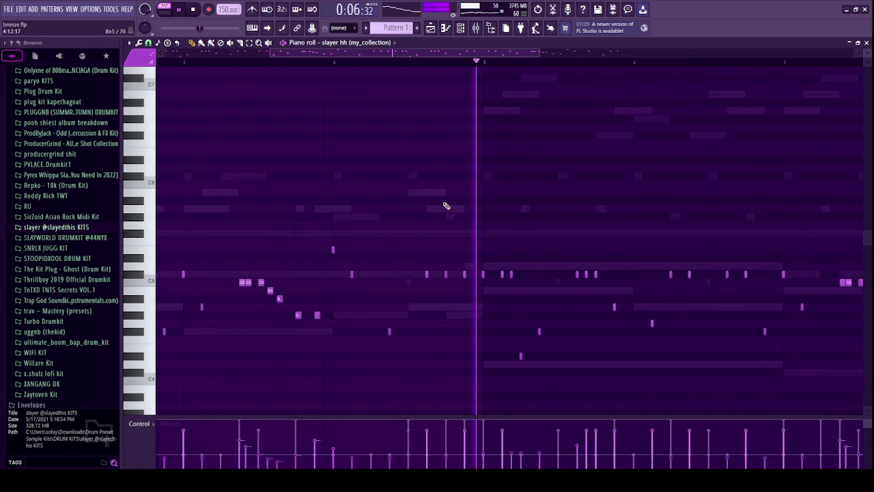
{"action": "scroll", "coordinate": [445, 204], "scroll_direction": "down", "scroll_amount": 3}
{"action": "scroll", "coordinate": [420, 160], "scroll_direction": "up", "scroll_amount": 3}
{"action": "key", "text": "space"}
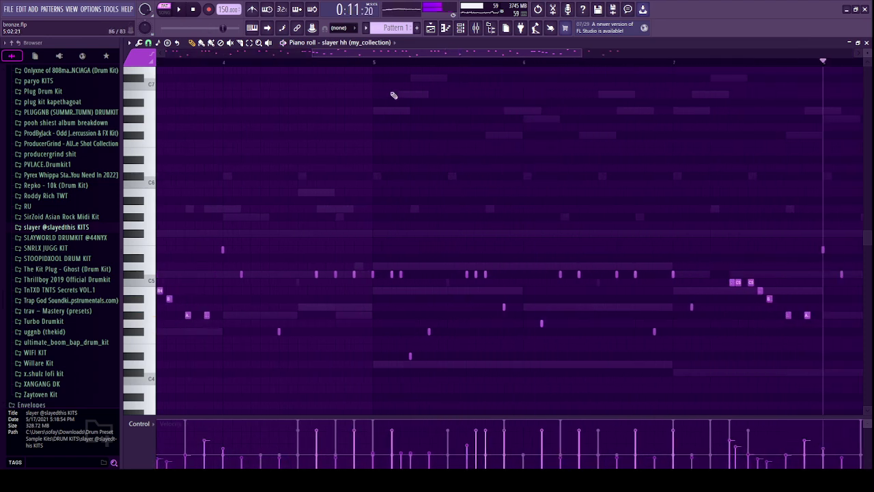
Delete the Db5 hi-hat note at step 4 of bar 5, move that bar's Eb4 note to the start of bar 6, and close the piano roll.
{"action": "left_click", "coordinate": [374, 62]}
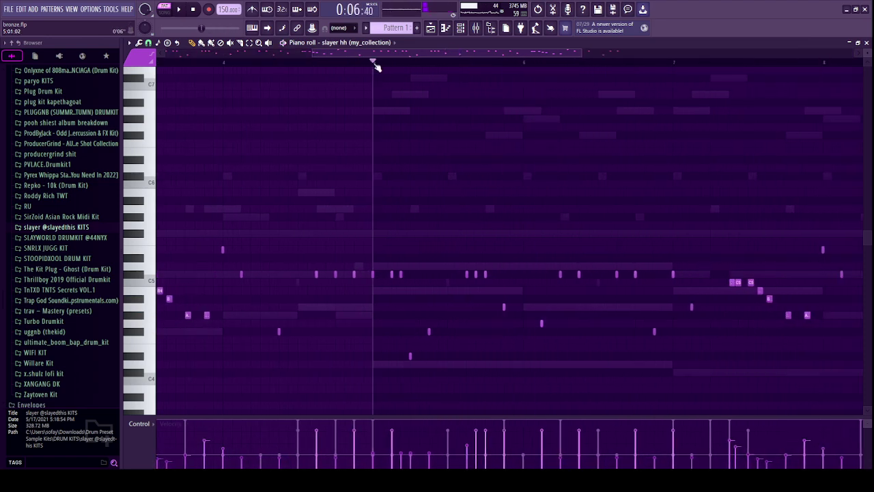
{"action": "right_click", "coordinate": [409, 356]}
{"action": "key", "text": "space"}
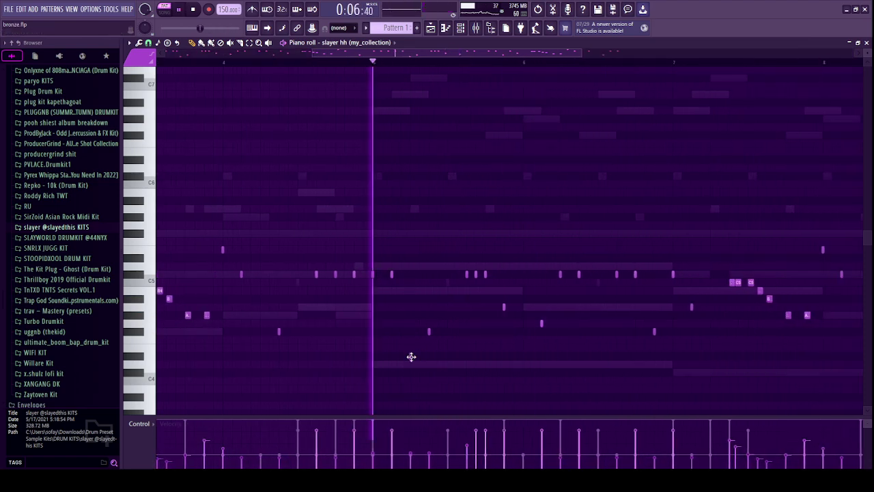
{"action": "left_click", "coordinate": [524, 358]}
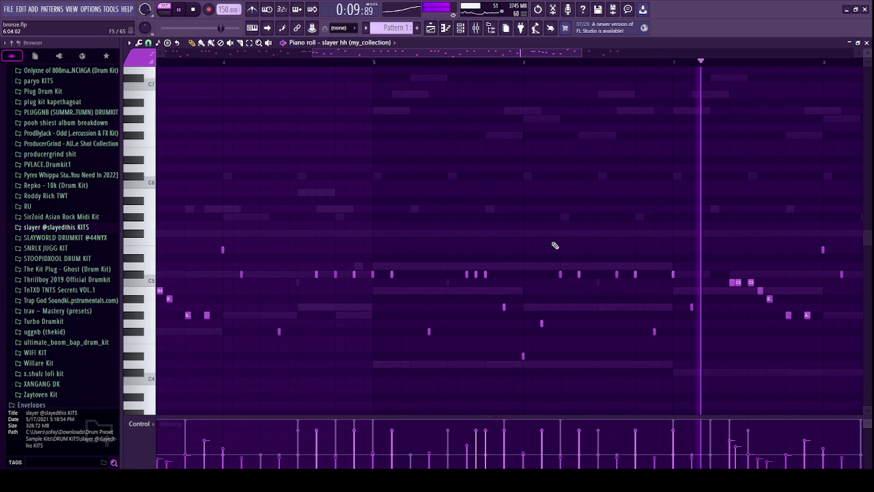
{"action": "scroll", "coordinate": [553, 247], "scroll_direction": "down", "scroll_amount": 3}
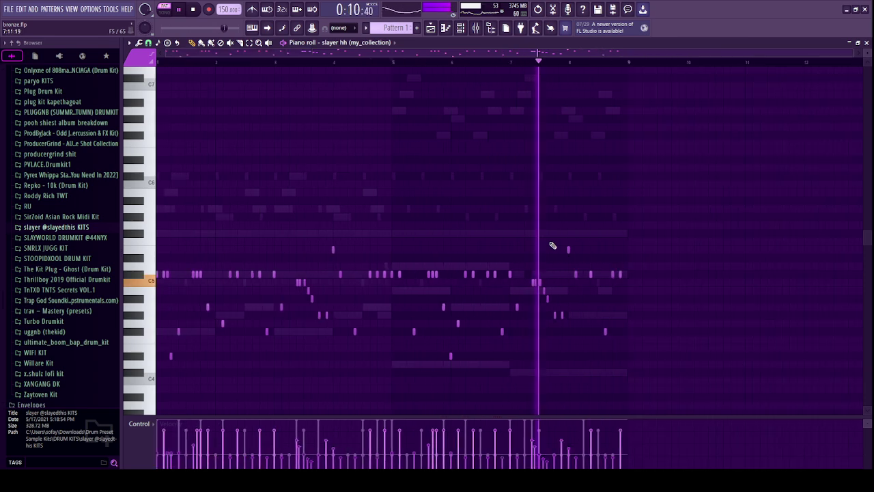
{"action": "left_click", "coordinate": [866, 43]}
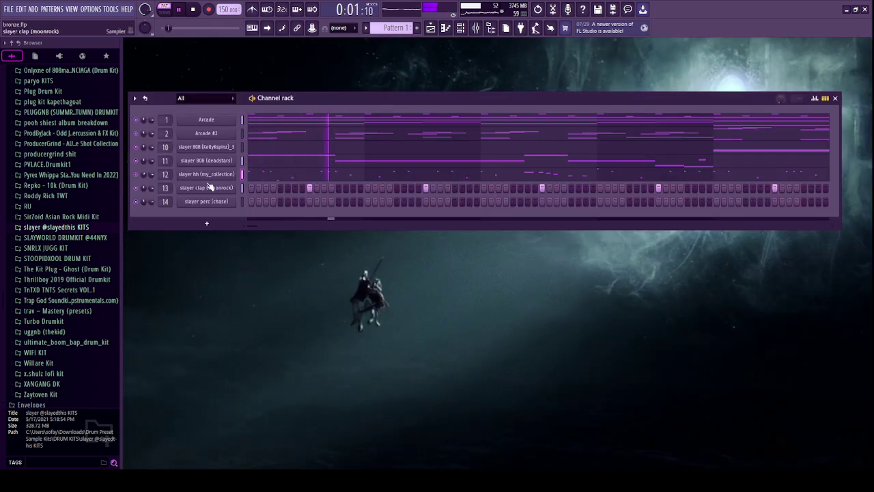
{"action": "left_click", "coordinate": [55, 227]}
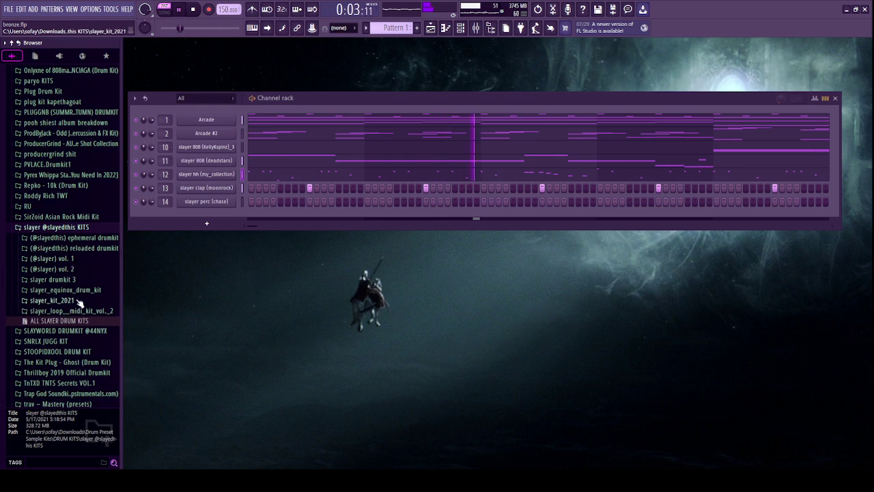
{"action": "left_click", "coordinate": [65, 289]}
{"action": "left_click", "coordinate": [49, 297]}
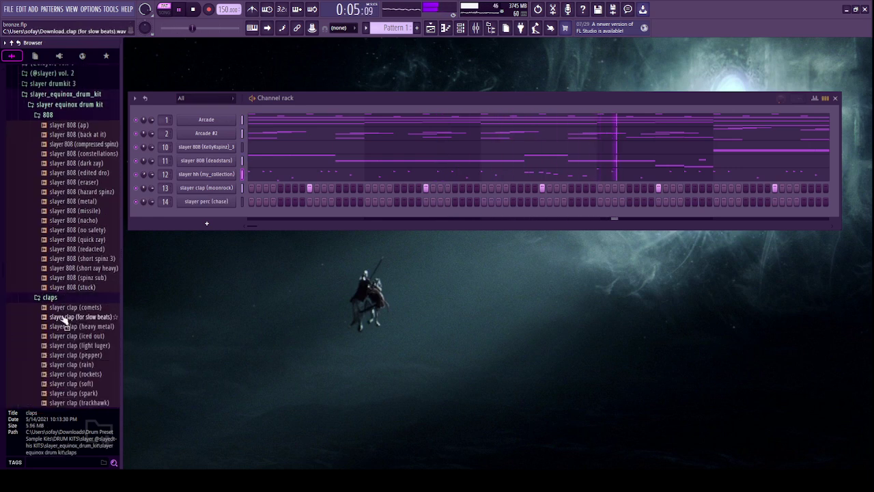
{"action": "left_click", "coordinate": [64, 318]}
{"action": "left_click", "coordinate": [74, 326]}
{"action": "left_click", "coordinate": [69, 297]}
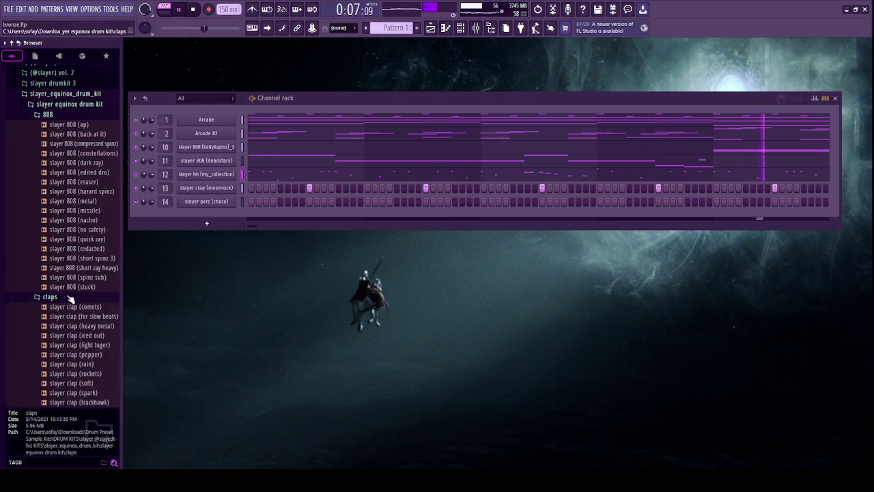
Preview the kit's percs and replace the slayer perc (chase) channel sample with slayer rim (forest).
{"action": "left_click", "coordinate": [60, 317]}
{"action": "left_click", "coordinate": [60, 318]}
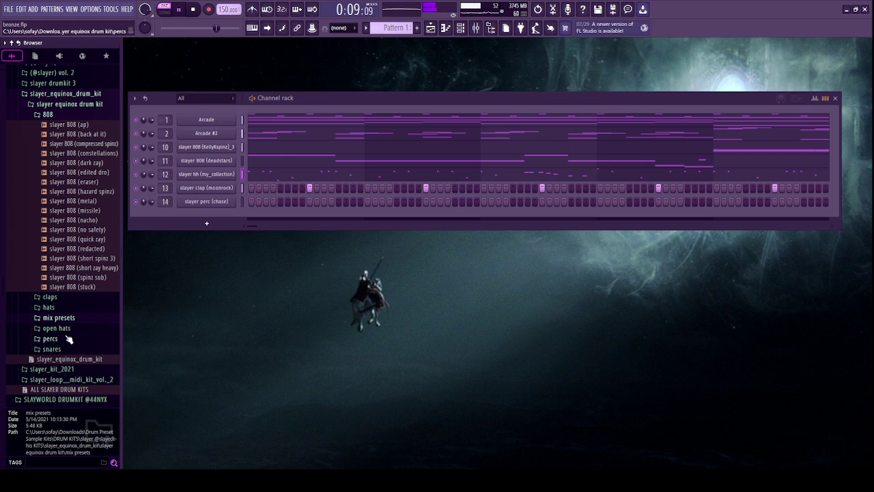
{"action": "left_click", "coordinate": [51, 339]}
{"action": "left_click", "coordinate": [75, 350]}
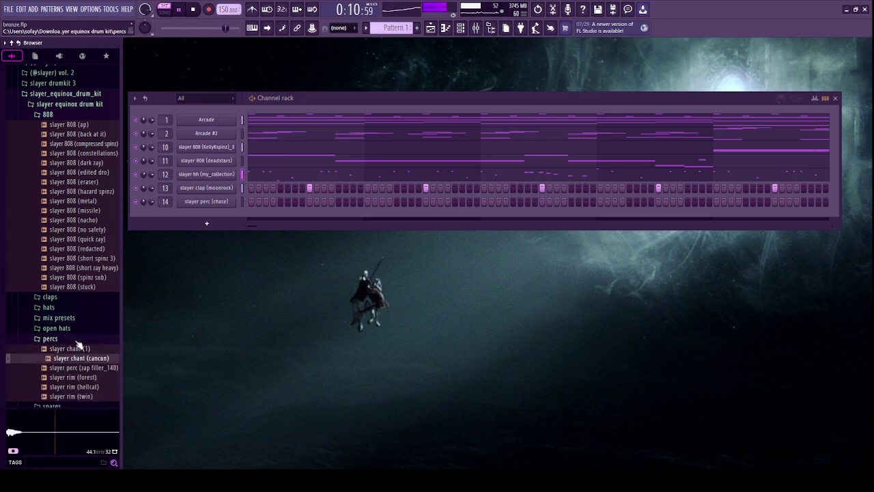
{"action": "left_click", "coordinate": [80, 378]}
{"action": "left_click_drag", "start_coordinate": [227, 203], "coordinate": [228, 203]}
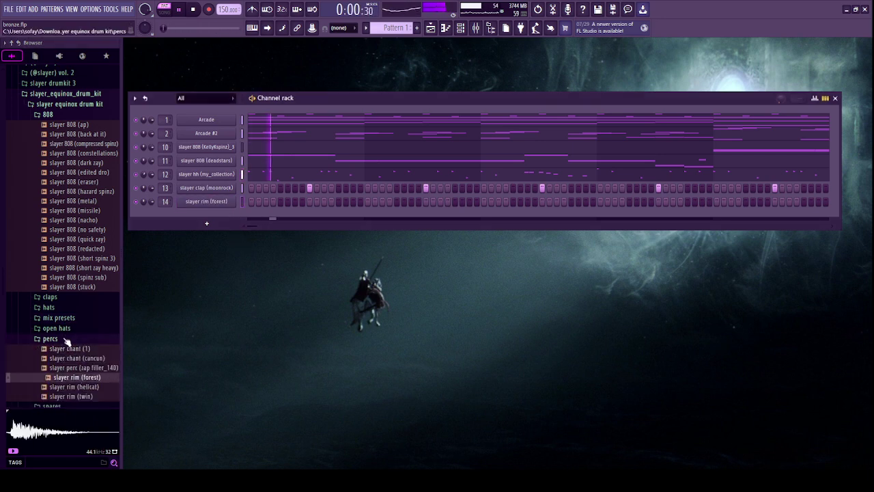
Preview the kit's snare samples and add slayer snr (shooting stars) as a new channel below the rim.
{"action": "left_click", "coordinate": [51, 339]}
{"action": "left_click", "coordinate": [52, 349]}
{"action": "left_click", "coordinate": [81, 356]}
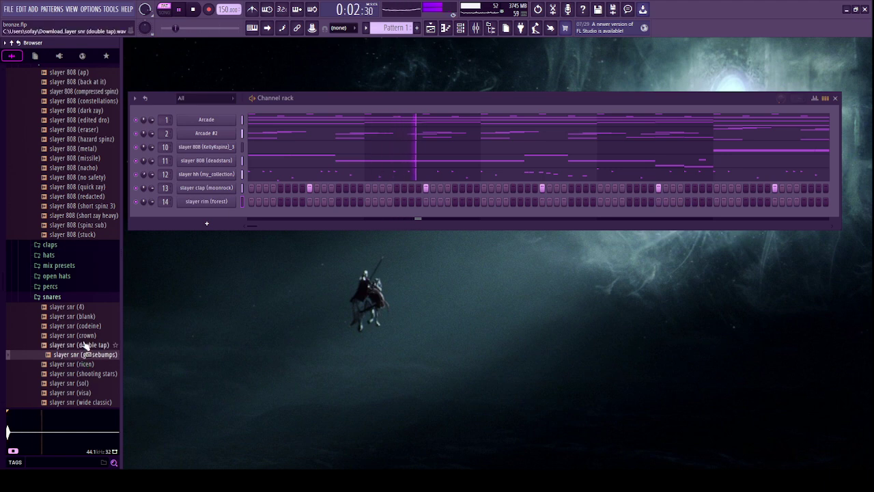
{"action": "left_click", "coordinate": [84, 346]}
{"action": "left_click", "coordinate": [86, 337]}
{"action": "left_click", "coordinate": [85, 345]}
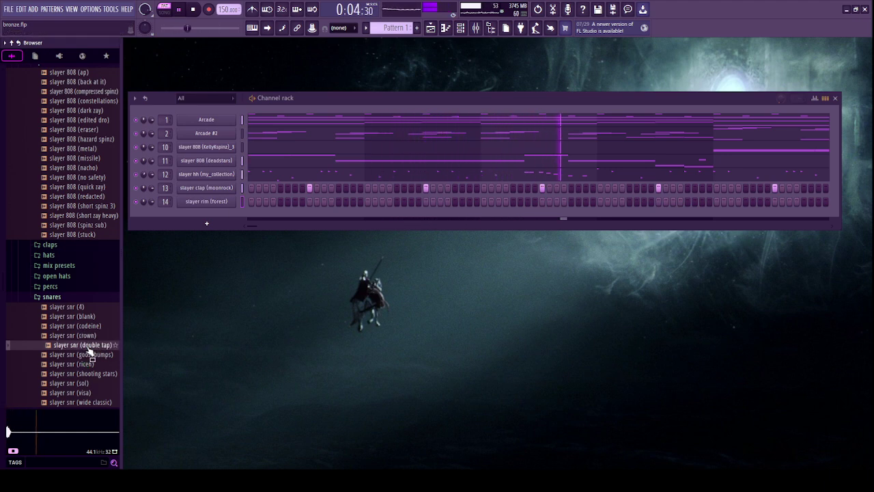
{"action": "left_click", "coordinate": [82, 327]}
{"action": "left_click", "coordinate": [86, 335]}
{"action": "left_click", "coordinate": [86, 354]}
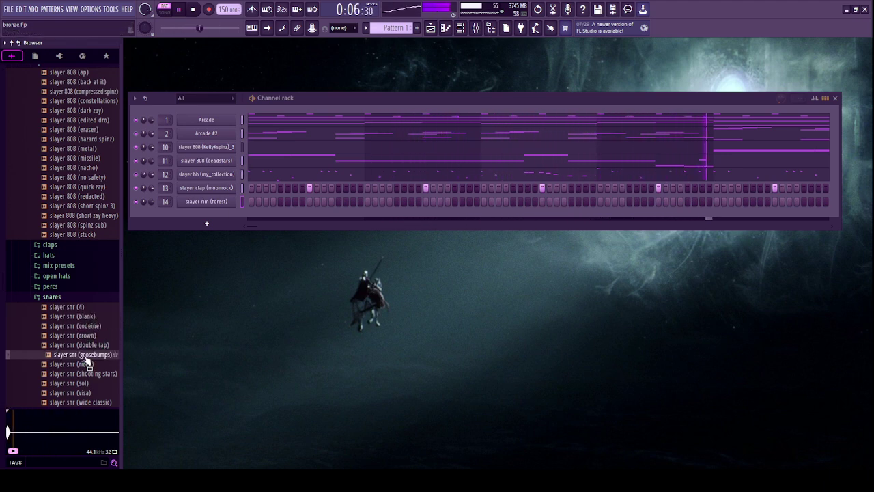
{"action": "left_click", "coordinate": [87, 364]}
{"action": "left_click", "coordinate": [87, 374]}
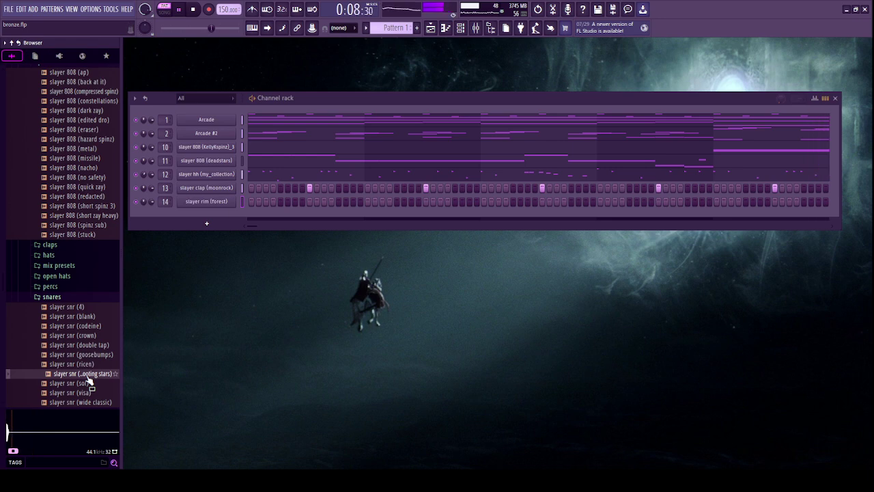
{"action": "left_click_drag", "start_coordinate": [87, 376], "coordinate": [216, 217]}
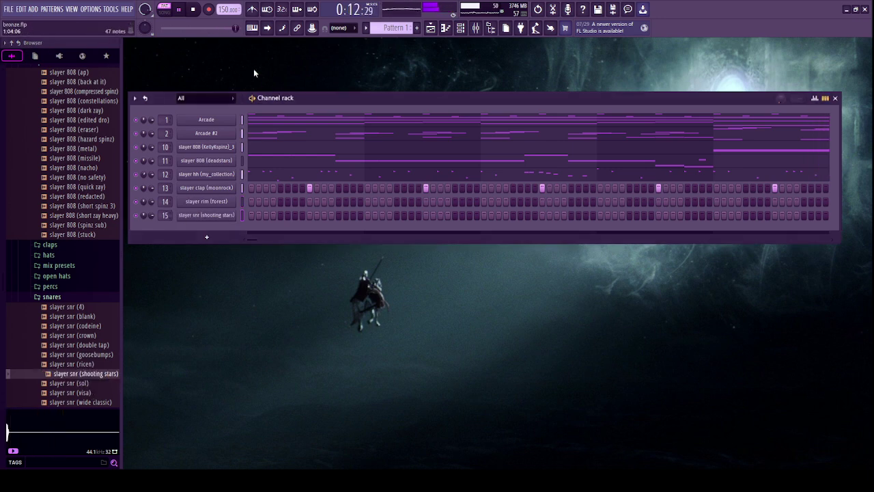
Place a shooting stars snare hit at step 7 of bar 1 and open that channel's piano roll.
{"action": "left_click", "coordinate": [295, 217]}
{"action": "right_click", "coordinate": [230, 218]}
{"action": "left_click", "coordinate": [236, 238]}
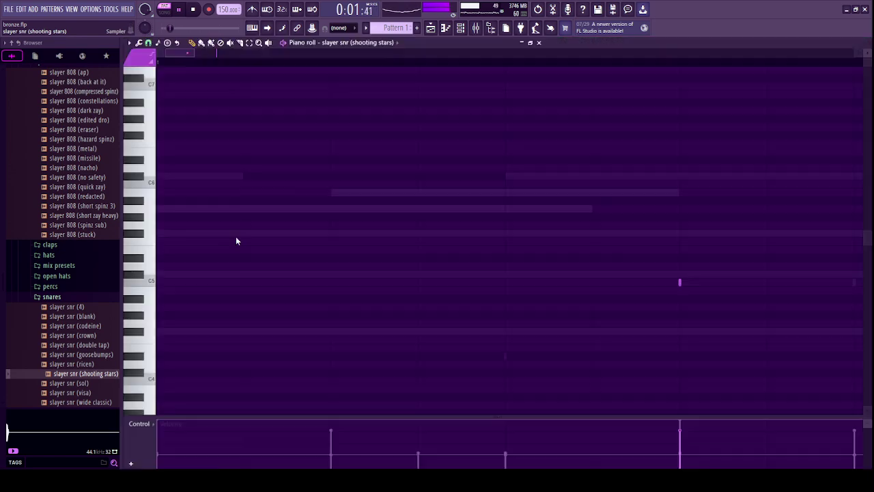
{"action": "scroll", "coordinate": [236, 240], "scroll_direction": "down", "scroll_amount": 6}
{"action": "key", "text": "space"}
{"action": "key", "text": "Home"}
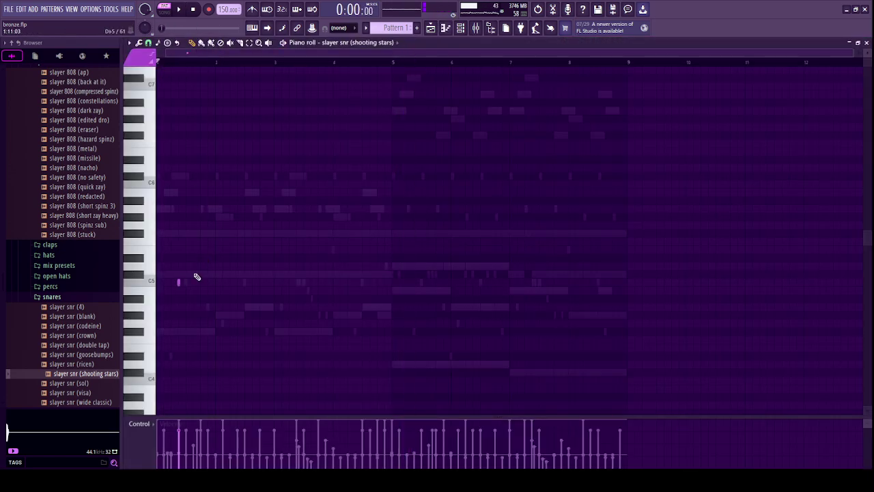
Remove the bar 1 snare note, add Db5 snare notes at step 15 of bars 2 and 6, and close the piano roll.
{"action": "key", "text": "space"}
{"action": "scroll", "coordinate": [191, 293], "scroll_direction": "up", "scroll_amount": 4}
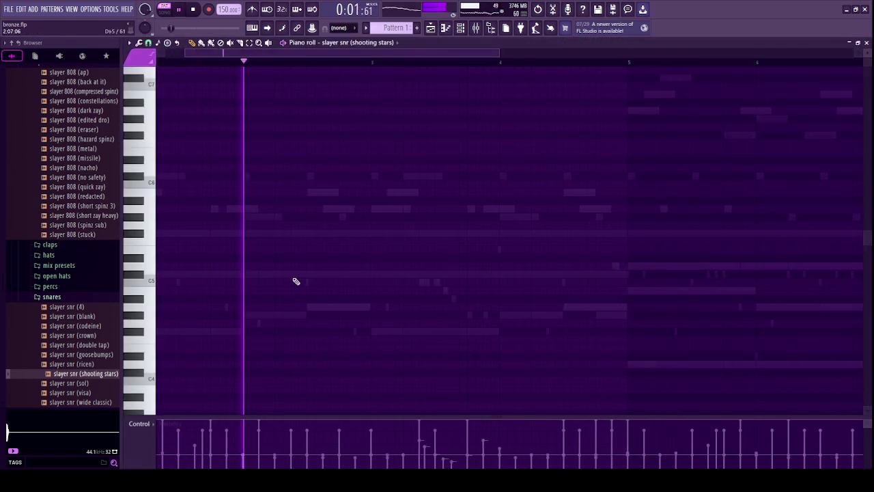
{"action": "left_click", "coordinate": [357, 274]}
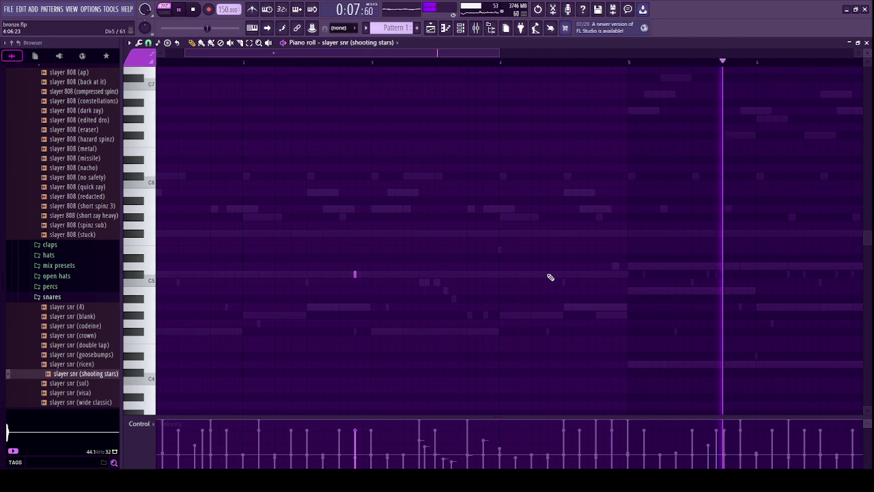
{"action": "scroll", "coordinate": [566, 276], "scroll_direction": "down", "scroll_amount": 3}
{"action": "left_click", "coordinate": [502, 275]}
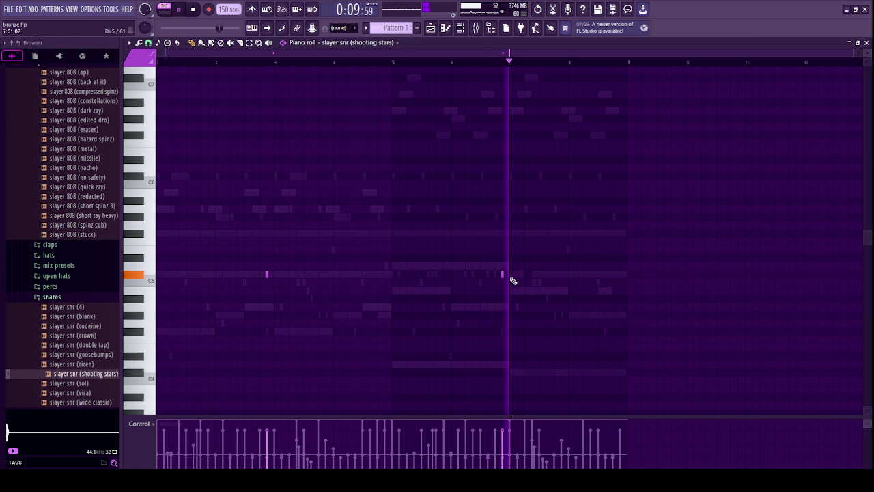
{"action": "left_click_drag", "start_coordinate": [599, 223], "coordinate": [167, 350]}
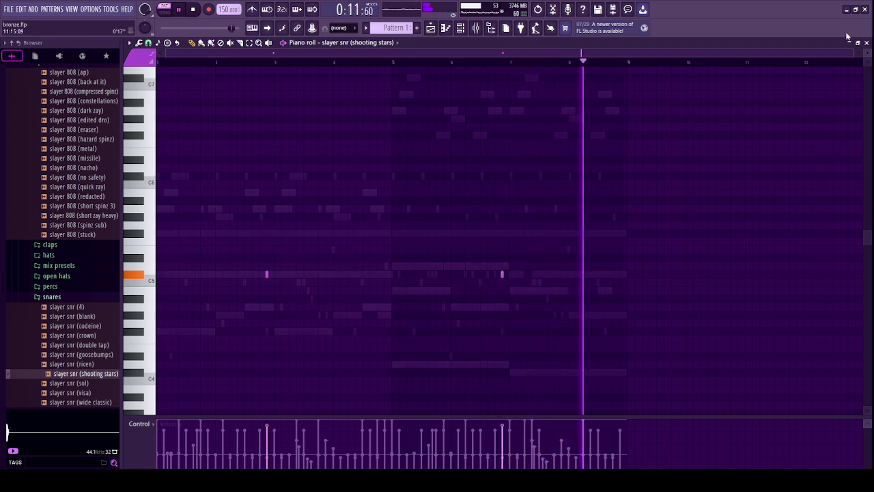
{"action": "left_click", "coordinate": [866, 43]}
In the moonrock clap's piano roll, try an extra C5 clap in bar 3 and instead keep one at step 3 of bar 6.
{"action": "left_click", "coordinate": [209, 188]}
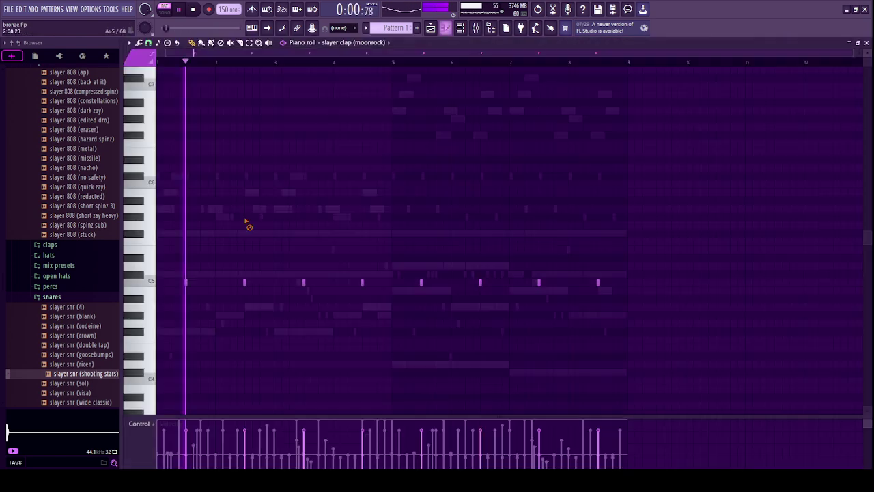
{"action": "key", "text": "F7"}
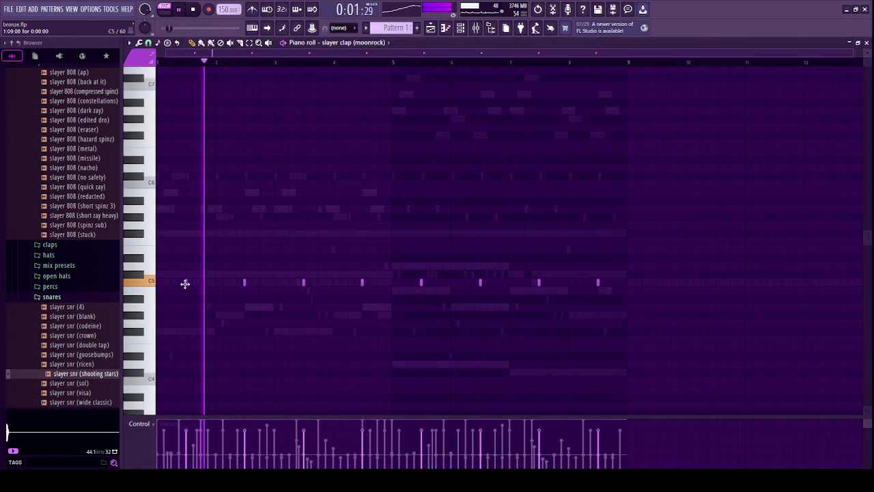
{"action": "left_click", "coordinate": [281, 282]}
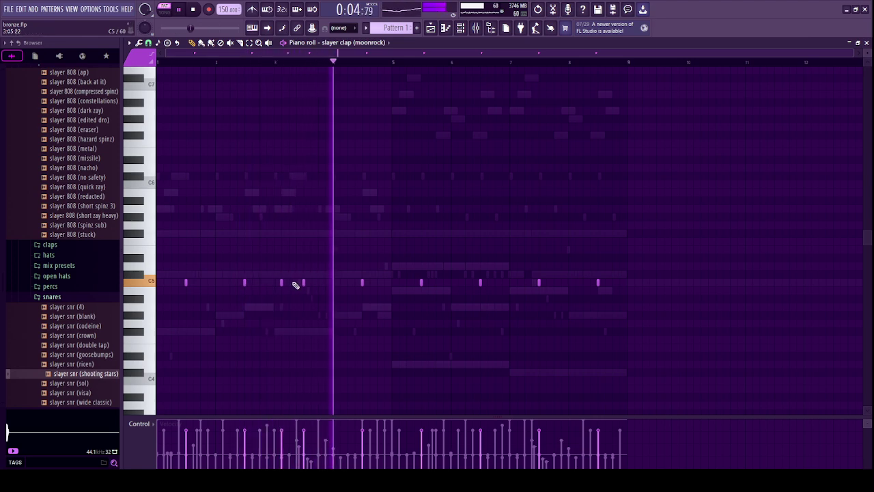
{"action": "right_click", "coordinate": [281, 282]}
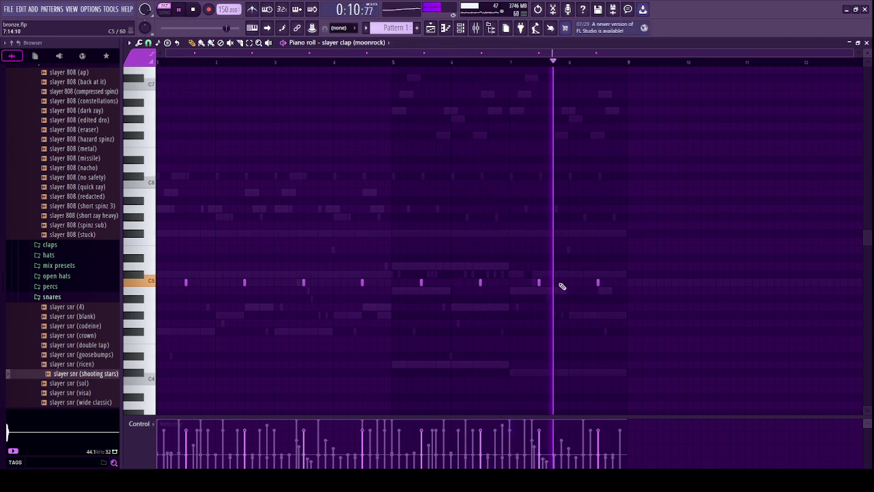
{"action": "left_click", "coordinate": [459, 283]}
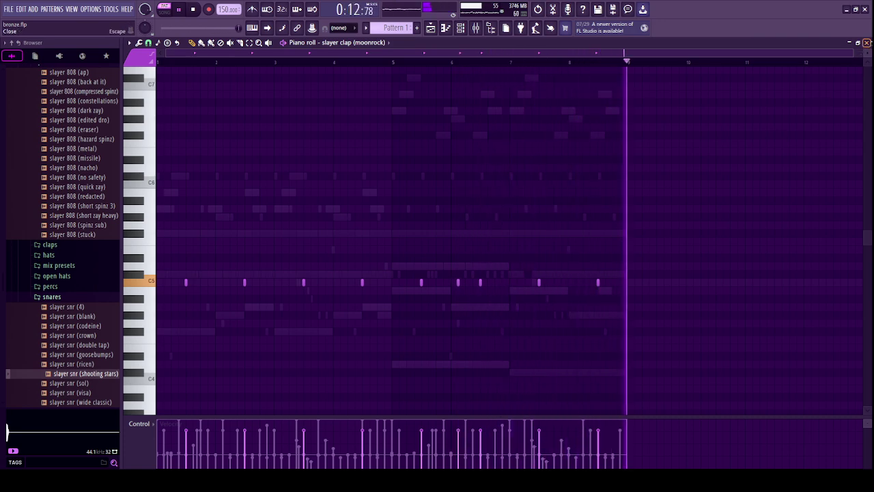
{"action": "left_click", "coordinate": [867, 43]}
{"action": "scroll", "coordinate": [58, 157], "scroll_direction": "up", "scroll_amount": 6}
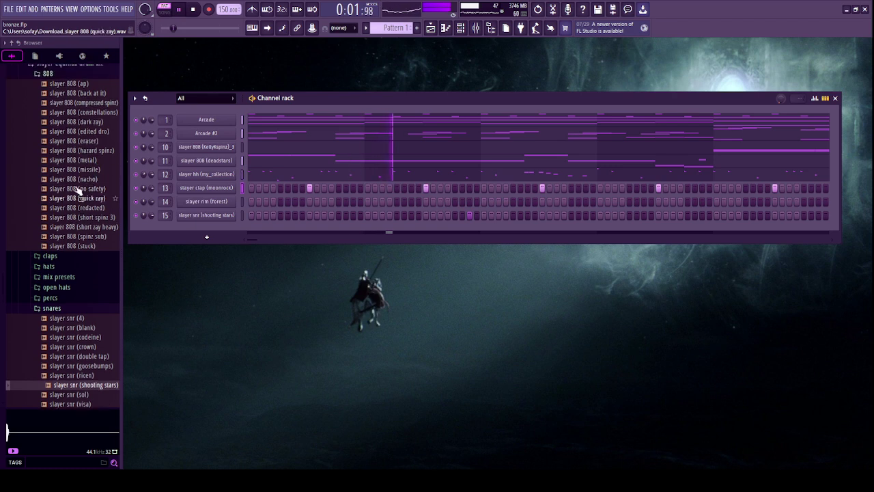
{"action": "left_click", "coordinate": [58, 152]}
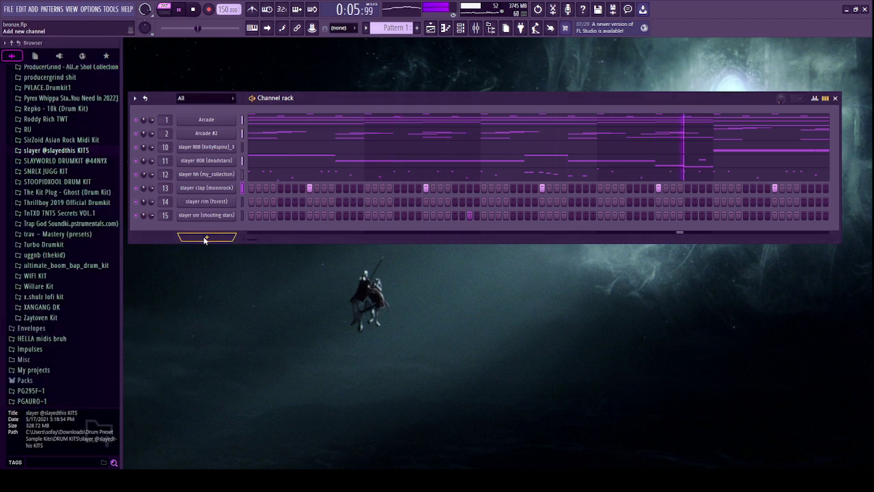
{"action": "left_click", "coordinate": [214, 124]}
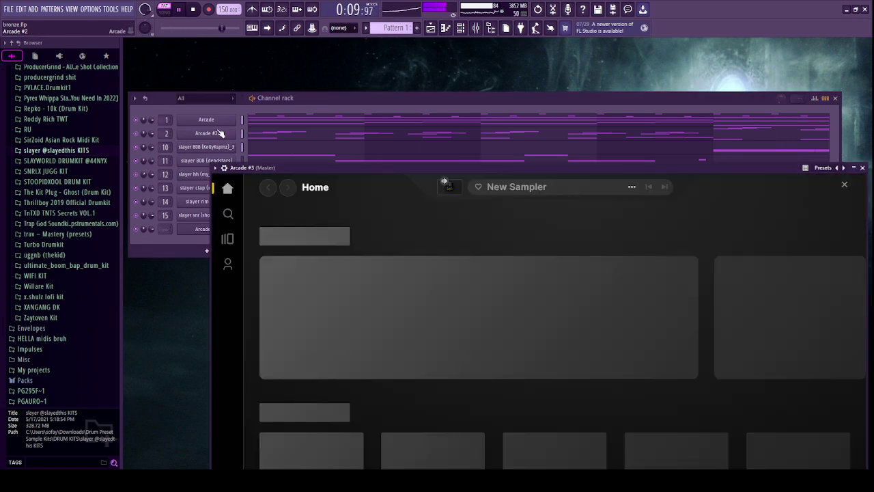
{"action": "left_click_drag", "start_coordinate": [330, 169], "coordinate": [300, 78]}
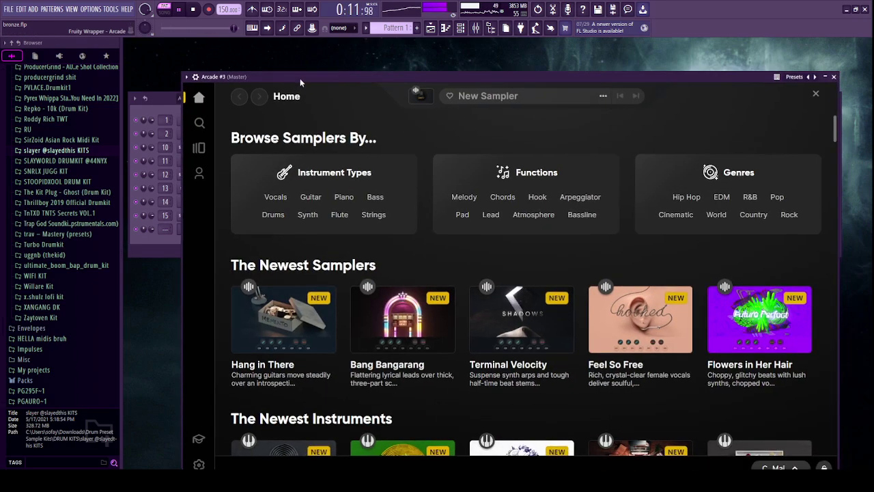
{"action": "left_click", "coordinate": [476, 28]}
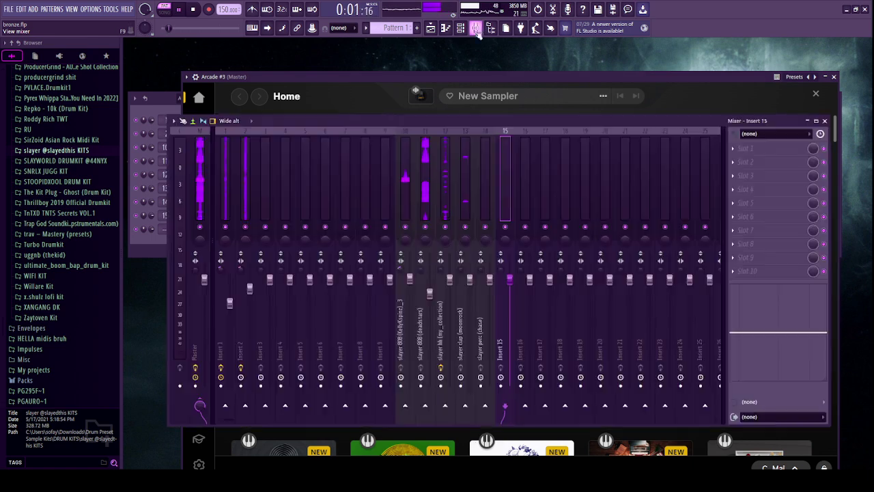
{"action": "left_click_drag", "start_coordinate": [476, 78], "coordinate": [476, 56]}
{"action": "key", "text": "space"}
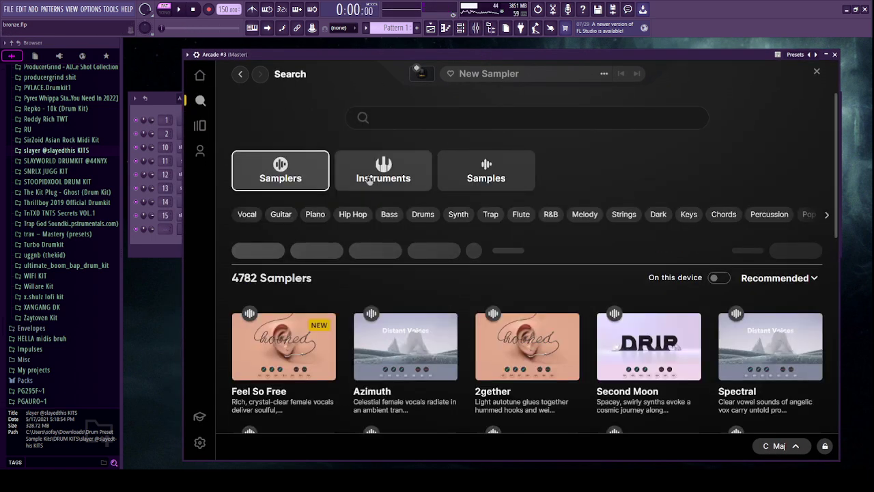
Search Arcade's instruments for "atmosphere", load Wandering Stars, and audition it.
{"action": "left_click", "coordinate": [382, 174]}
{"action": "left_click", "coordinate": [426, 118]}
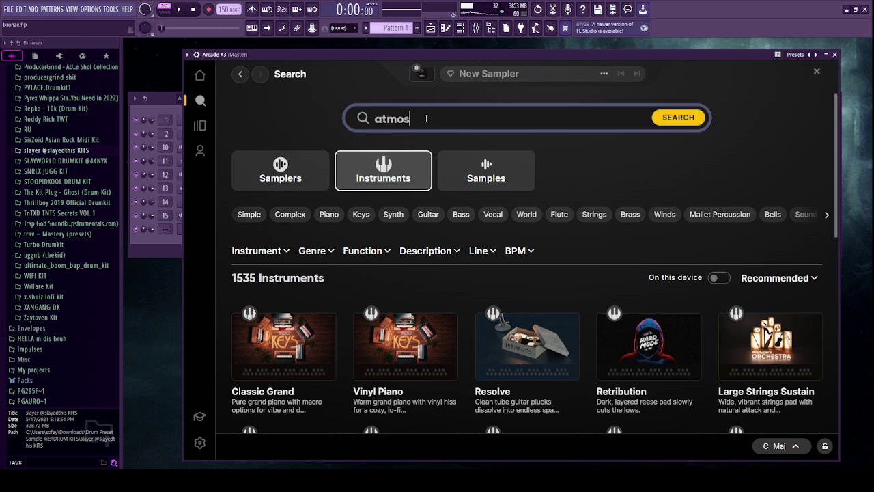
{"action": "type", "text": "atmosphere"}
{"action": "key", "text": "Return"}
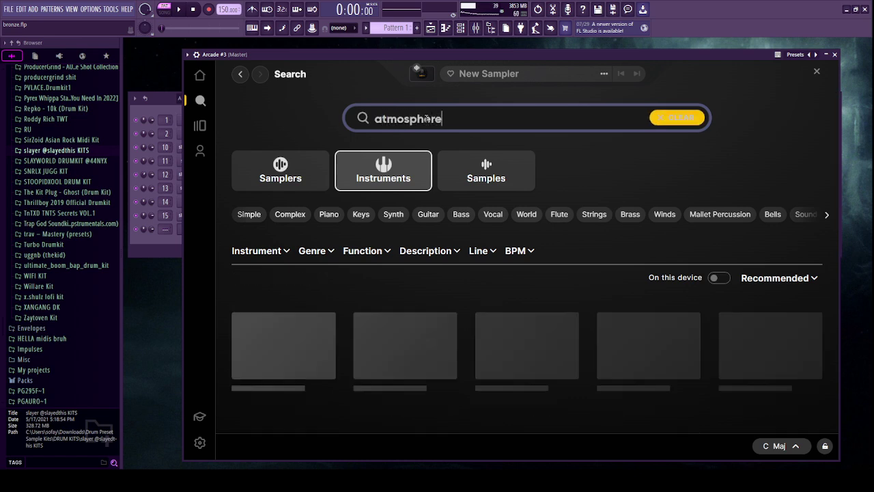
{"action": "scroll", "coordinate": [495, 245], "scroll_direction": "down", "scroll_amount": 2}
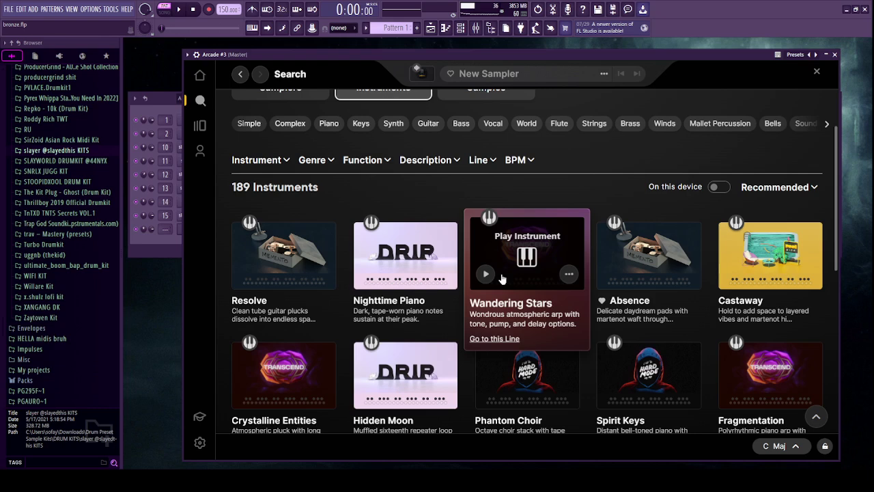
{"action": "left_click", "coordinate": [532, 258]}
{"action": "left_click", "coordinate": [584, 435]}
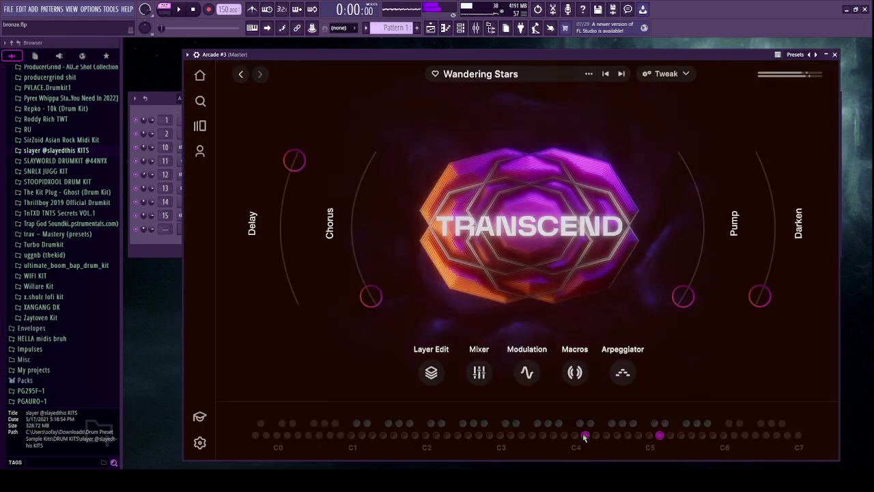
Move the Arcade #3 channel below Arcade #2, assign it to mixer track 3, and open its piano roll.
{"action": "left_click", "coordinate": [834, 54]}
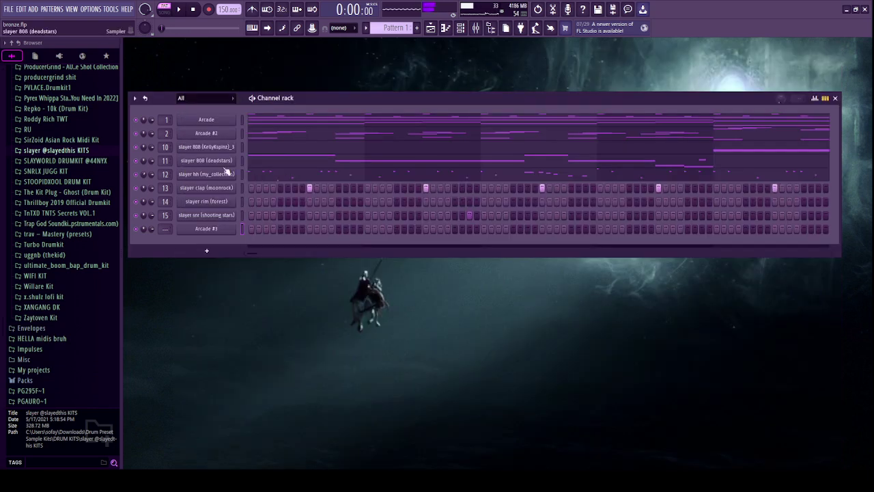
{"action": "left_click_drag", "start_coordinate": [217, 232], "coordinate": [166, 146]}
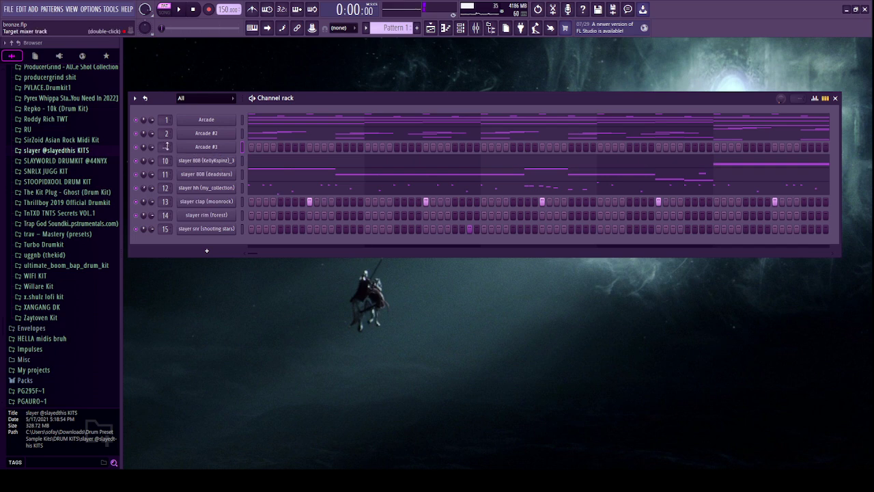
{"action": "key", "text": "F7"}
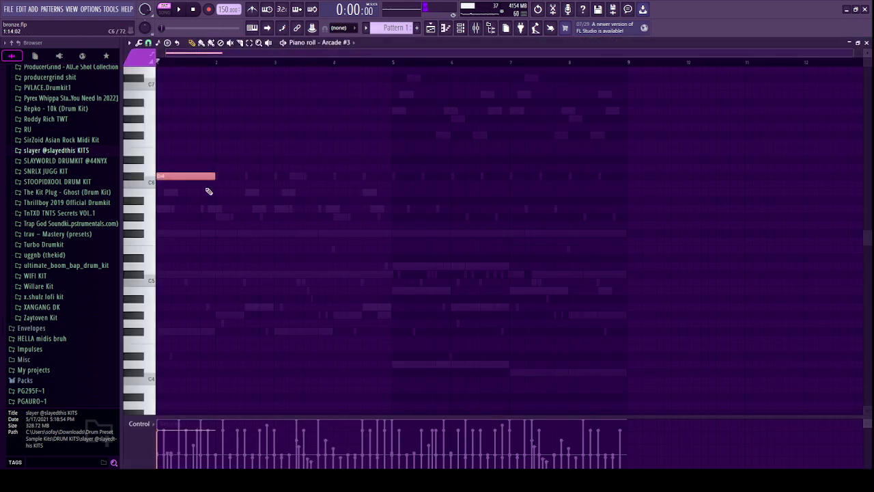
Stack one-bar Db6, B5, A5, Gb5, Db5, A4, Ab4 and Gb4 notes from bar 1 and play the chord.
{"action": "left_click", "coordinate": [476, 28]}
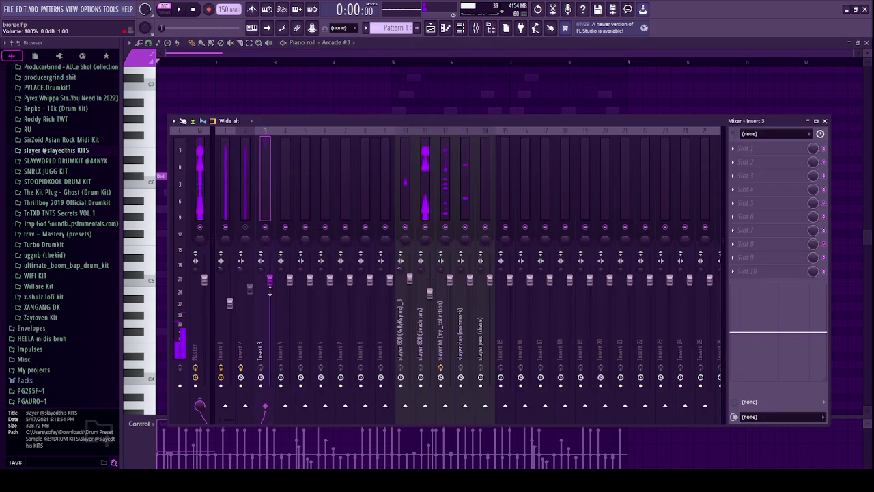
{"action": "left_click", "coordinate": [824, 121]}
{"action": "left_click_drag", "start_coordinate": [173, 201], "coordinate": [146, 192]}
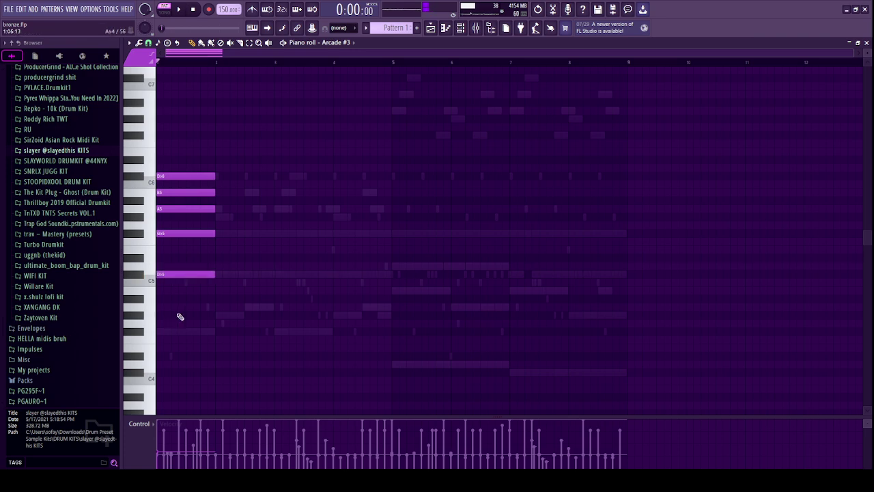
{"action": "key", "text": "space"}
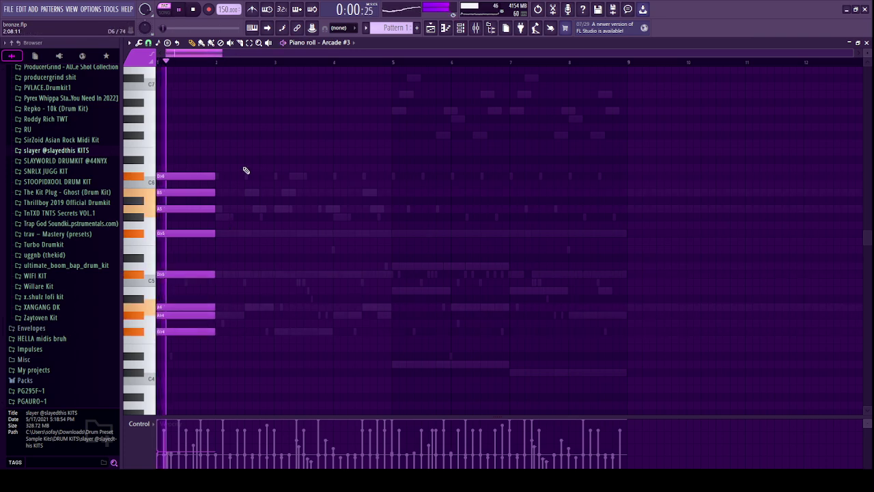
Select the whole bar 1 chord and lengthen its notes to four bars.
{"action": "left_click_drag", "start_coordinate": [158, 151], "coordinate": [211, 380]}
{"action": "left_click_drag", "start_coordinate": [214, 332], "coordinate": [394, 335]}
{"action": "left_click", "coordinate": [420, 320]}
Add a second four-bar chord from bar 5 with D4, A4, B4, D5 and Gb5, and play the pattern.
{"action": "left_click", "coordinate": [396, 364]}
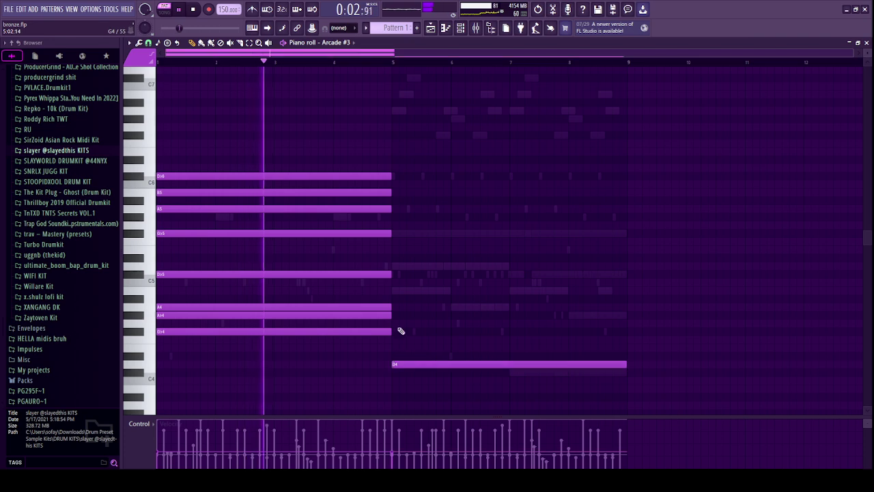
{"action": "left_click", "coordinate": [396, 307]}
{"action": "key", "text": "space"}
{"action": "left_click", "coordinate": [396, 290]}
{"action": "key", "text": "space"}
{"action": "left_click", "coordinate": [396, 266]}
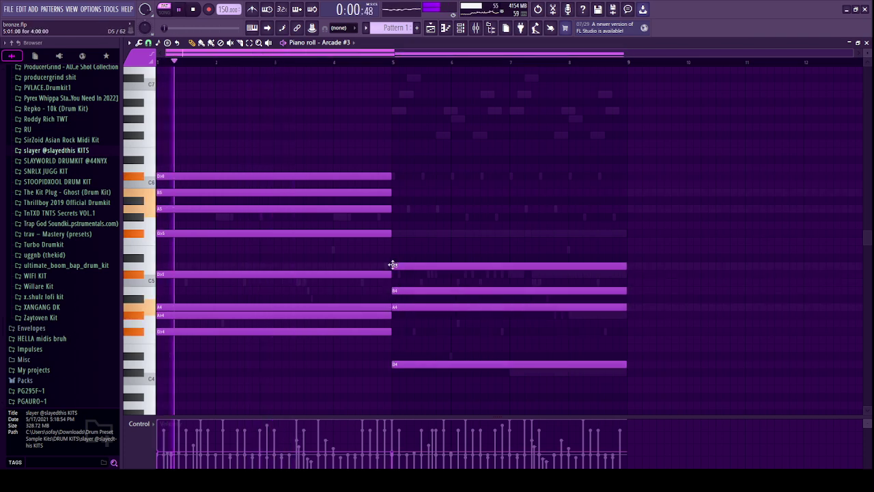
{"action": "left_click", "coordinate": [396, 233]}
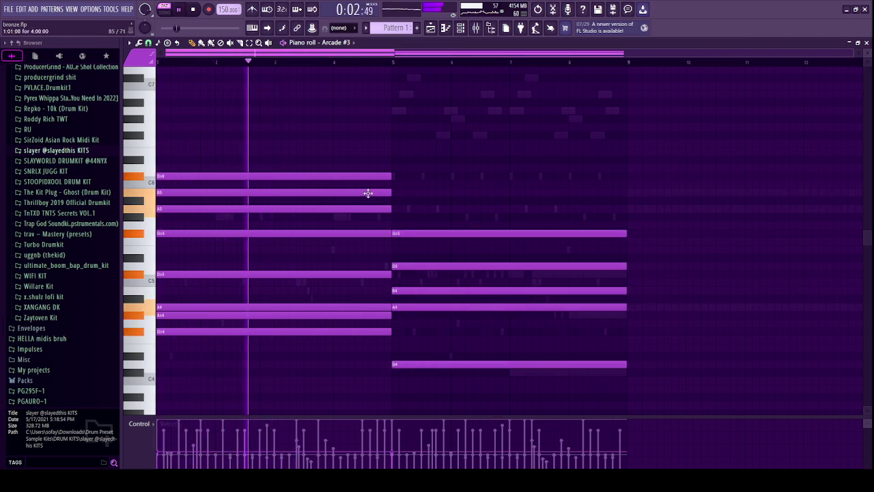
Add four-bar A6, Ab6, Gb6 and Ab5 notes at bar 5 to thicken the second chord.
{"action": "left_click", "coordinate": [394, 110]}
{"action": "left_click", "coordinate": [394, 119]}
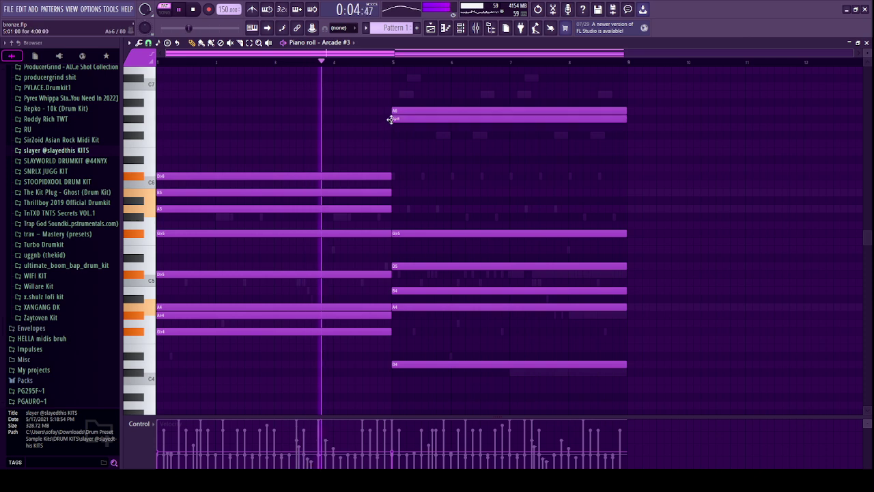
{"action": "left_click", "coordinate": [394, 135]}
{"action": "left_click", "coordinate": [394, 209]}
{"action": "left_click_drag", "start_coordinate": [394, 218], "coordinate": [407, 219]}
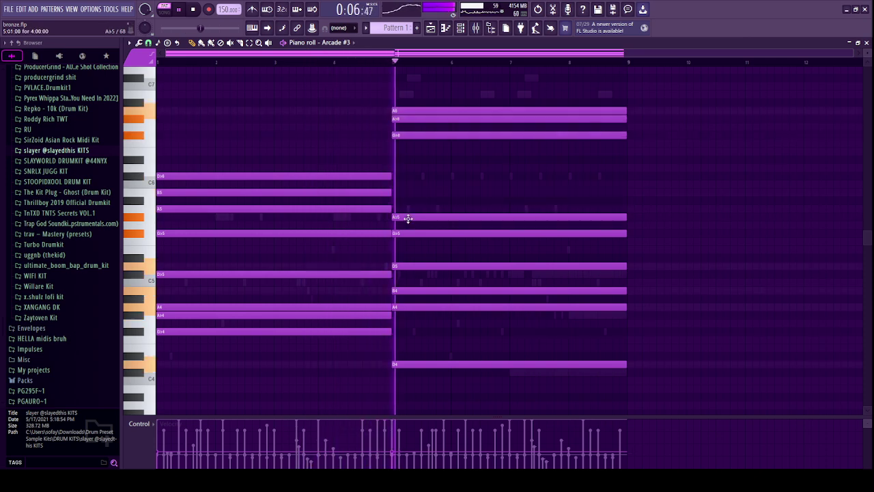
Slice the second chord's D4 note at bar 7, lower its second half to Db4, and close the piano roll.
{"action": "key", "text": "c"}
{"action": "left_click", "coordinate": [512, 366]}
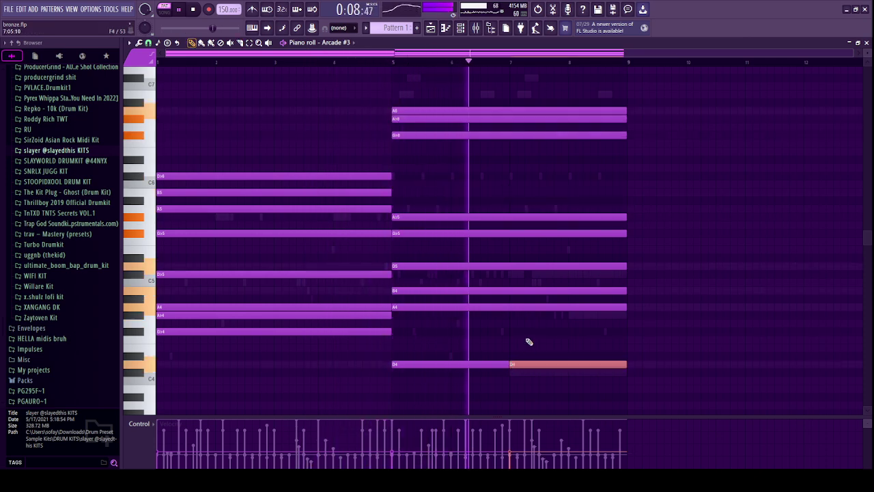
{"action": "left_click_drag", "start_coordinate": [530, 364], "coordinate": [531, 372]}
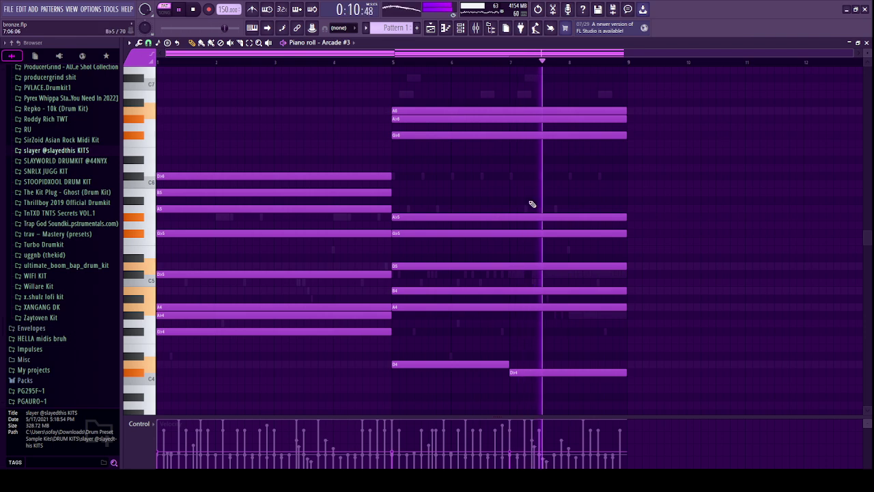
{"action": "scroll", "coordinate": [451, 178], "scroll_direction": "up", "scroll_amount": 1}
{"action": "scroll", "coordinate": [579, 226], "scroll_direction": "down", "scroll_amount": 2}
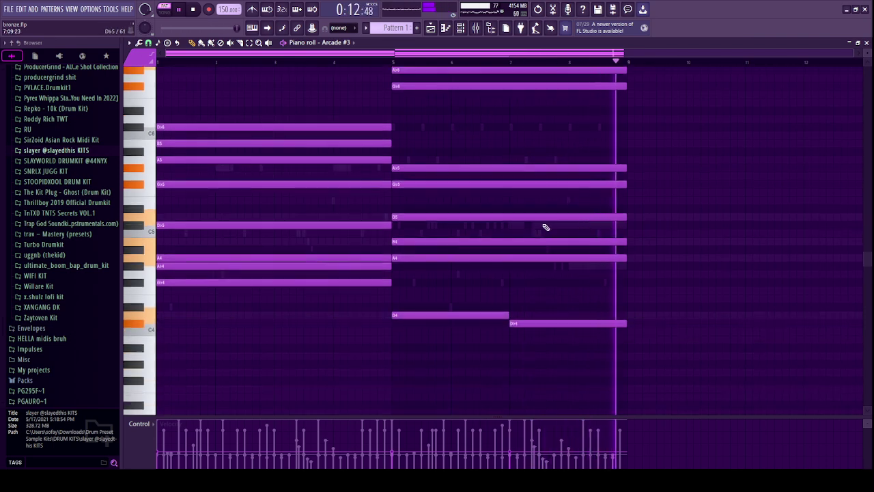
{"action": "scroll", "coordinate": [242, 177], "scroll_direction": "up", "scroll_amount": 3}
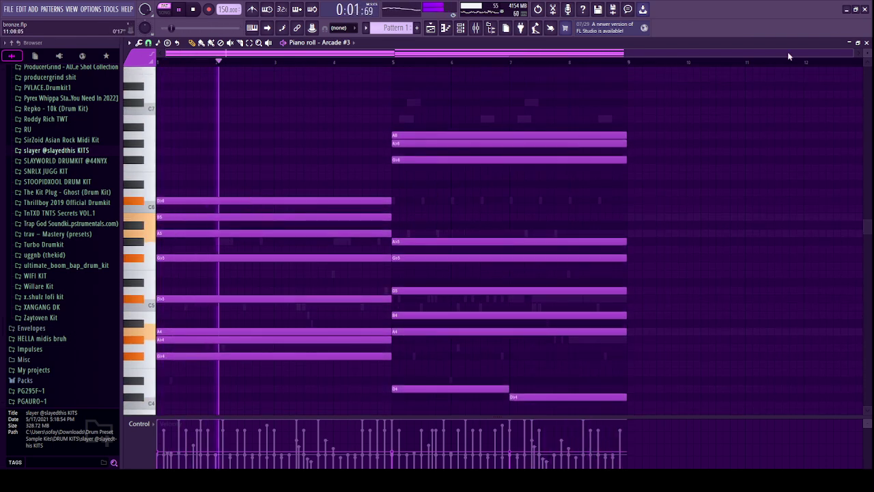
{"action": "left_click", "coordinate": [867, 43]}
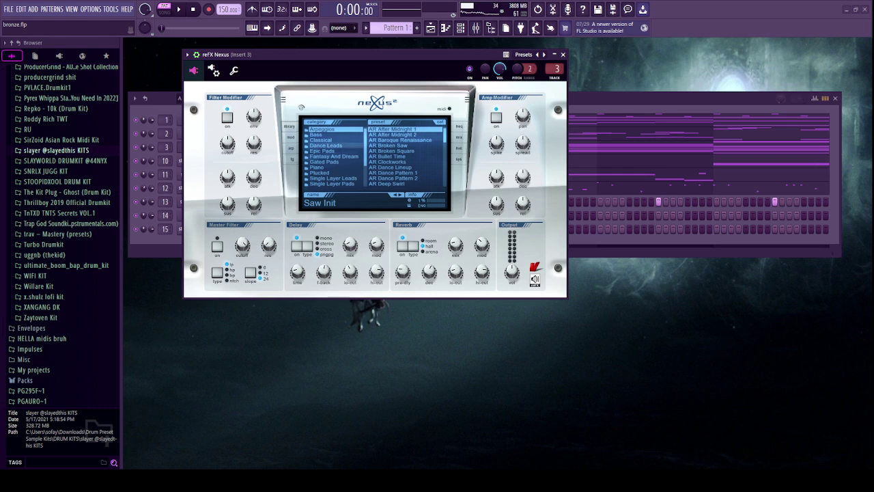
Load the AR Krystaline arpeggio preset in the reFX Nexus channel.
{"action": "scroll", "coordinate": [406, 156], "scroll_direction": "down", "scroll_amount": 2}
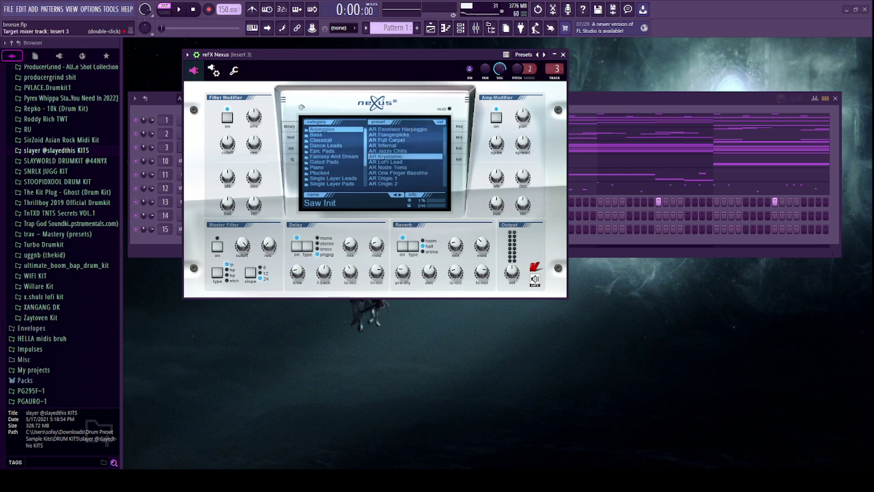
{"action": "left_click", "coordinate": [563, 54]}
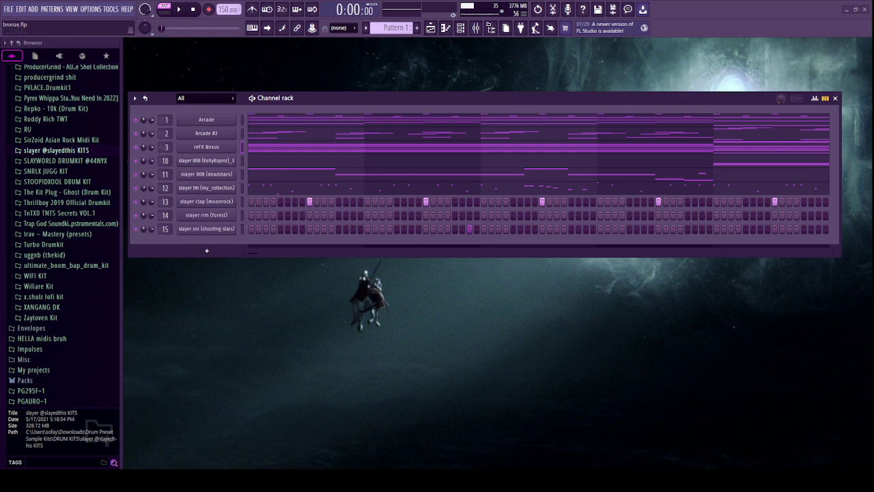
{"action": "left_click", "coordinate": [234, 148]}
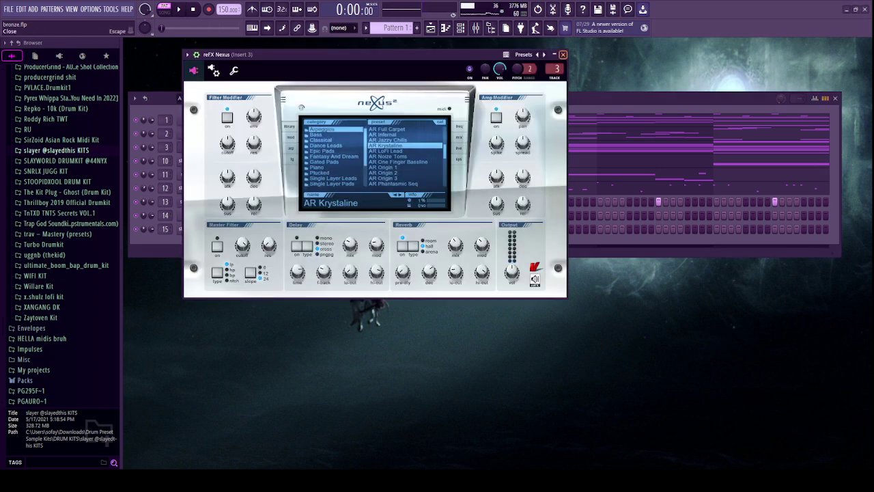
{"action": "left_click", "coordinate": [563, 54]}
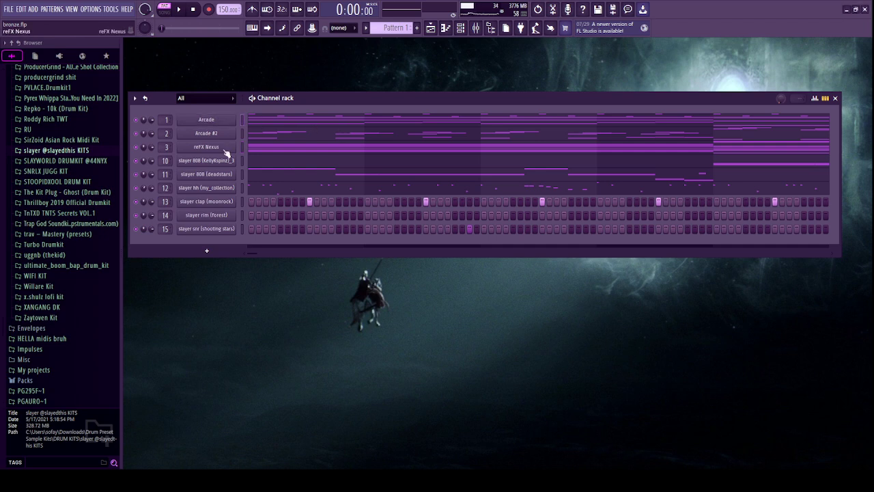
Insert Fruity parametric EQ 2 on mixer Insert 3 with the 40Hz + 18kHz cut preset and raise its low-cut frequency.
{"action": "left_click", "coordinate": [279, 153]}
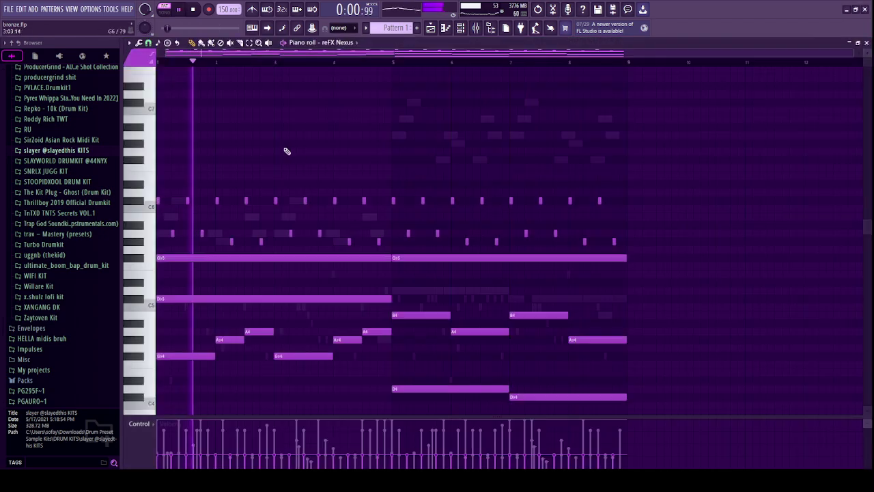
{"action": "left_click", "coordinate": [476, 28]}
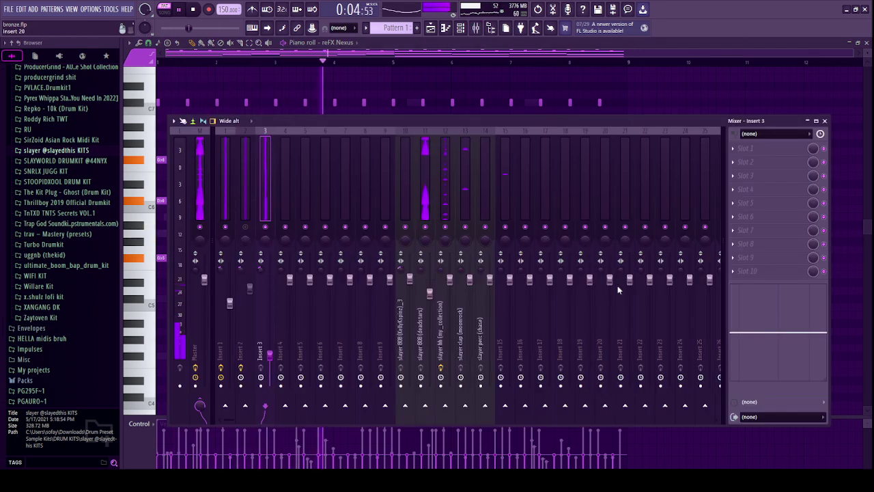
{"action": "left_click", "coordinate": [756, 149]}
{"action": "left_click", "coordinate": [582, 150]}
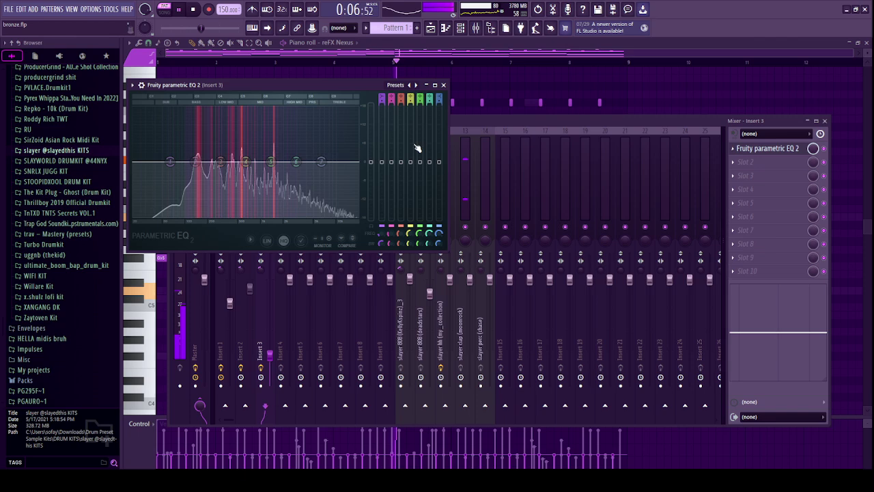
{"action": "left_click", "coordinate": [416, 85]}
{"action": "left_click_drag", "start_coordinate": [146, 165], "coordinate": [205, 162]}
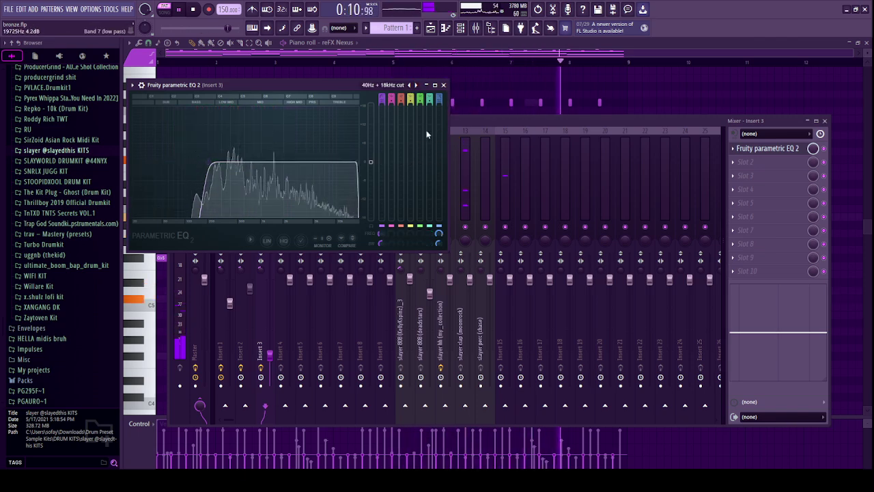
{"action": "left_click", "coordinate": [443, 85]}
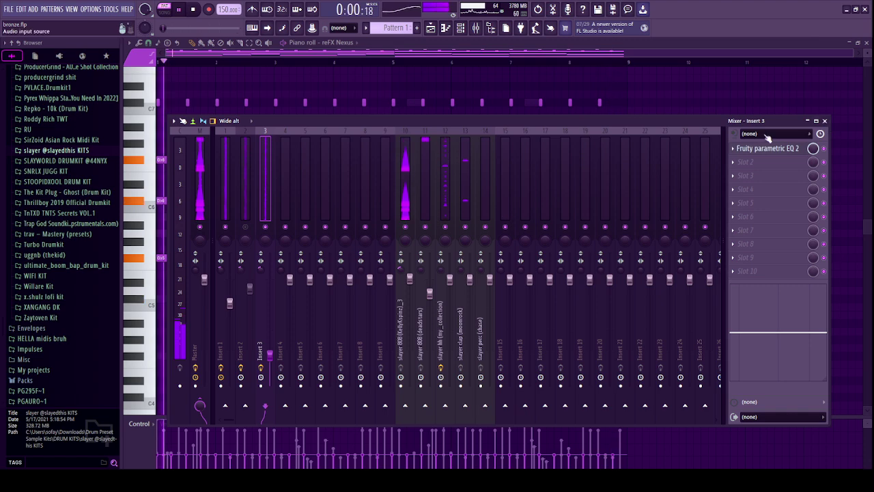
Delete the highest row of short repeated notes from the reFX Nexus piano roll.
{"action": "left_click", "coordinate": [825, 121]}
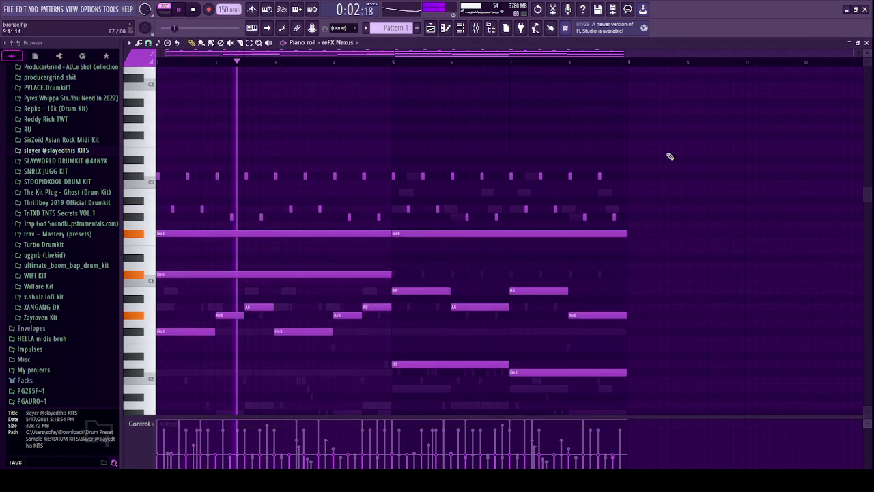
{"action": "left_click_drag", "start_coordinate": [668, 149], "coordinate": [157, 190]}
{"action": "key", "text": "ctrl+Down"}
{"action": "key", "text": "ctrl+Down"}
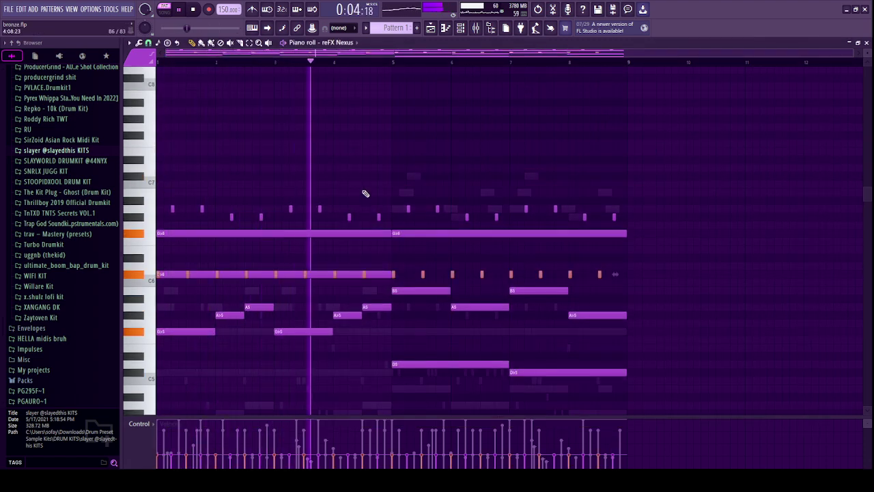
{"action": "key", "text": "Delete"}
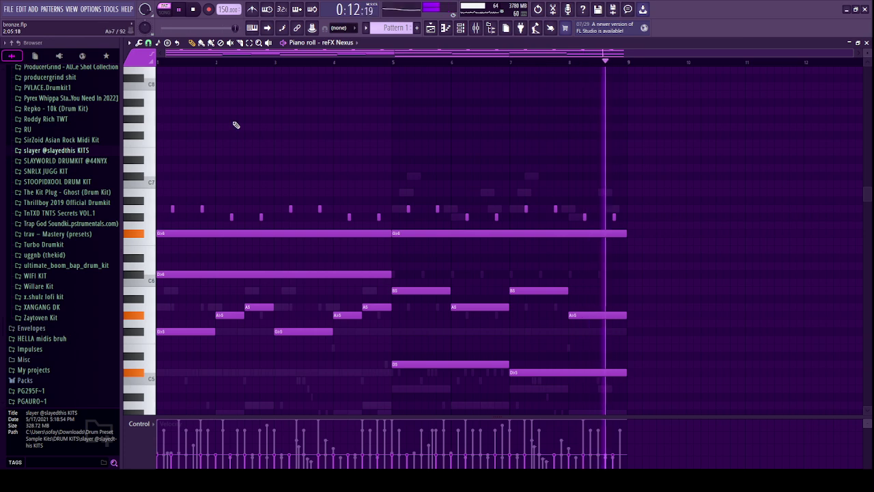
{"action": "left_click", "coordinate": [866, 44]}
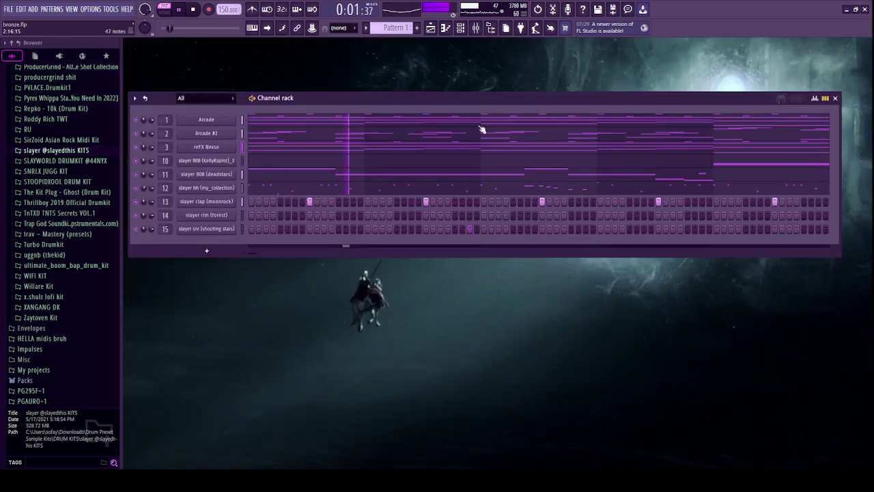
Add the THA ARMANI - FORMULA Gross Beat bank from the BANKS folder to slot 2 of mixer Insert 3.
{"action": "left_click", "coordinate": [476, 30]}
{"action": "scroll", "coordinate": [55, 198], "scroll_direction": "up", "scroll_amount": 15}
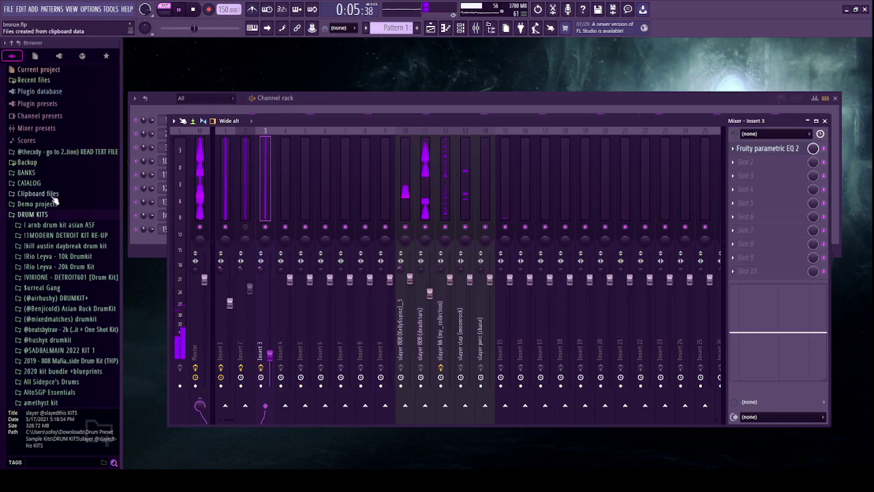
{"action": "left_click", "coordinate": [25, 172]}
{"action": "left_click", "coordinate": [65, 183]}
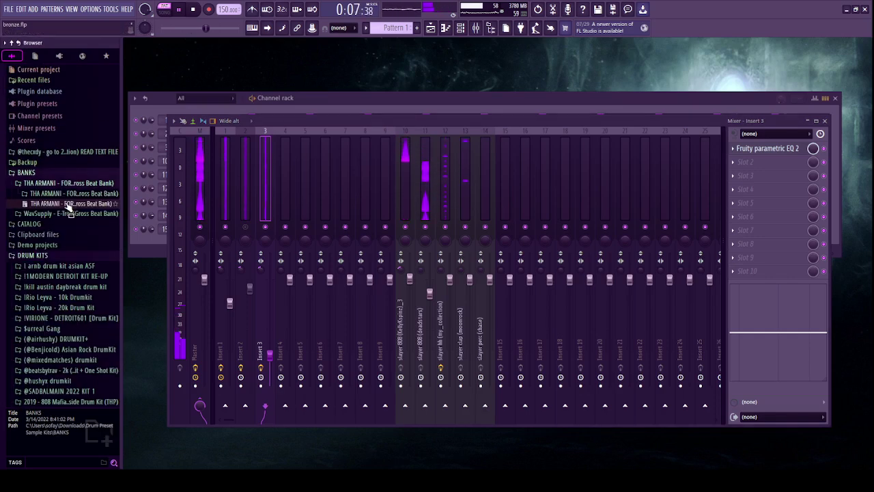
{"action": "left_click", "coordinate": [68, 193]}
{"action": "left_click_drag", "start_coordinate": [75, 223], "coordinate": [408, 199]}
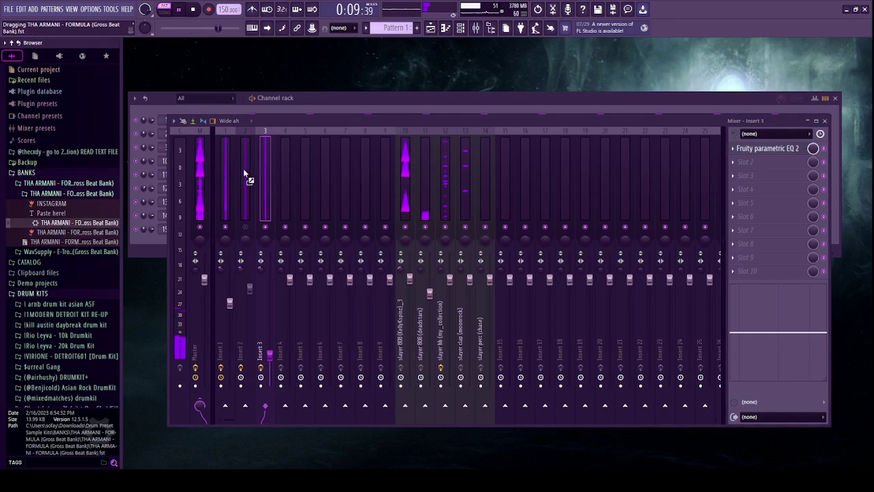
{"action": "left_click_drag", "start_coordinate": [244, 171], "coordinate": [751, 162]}
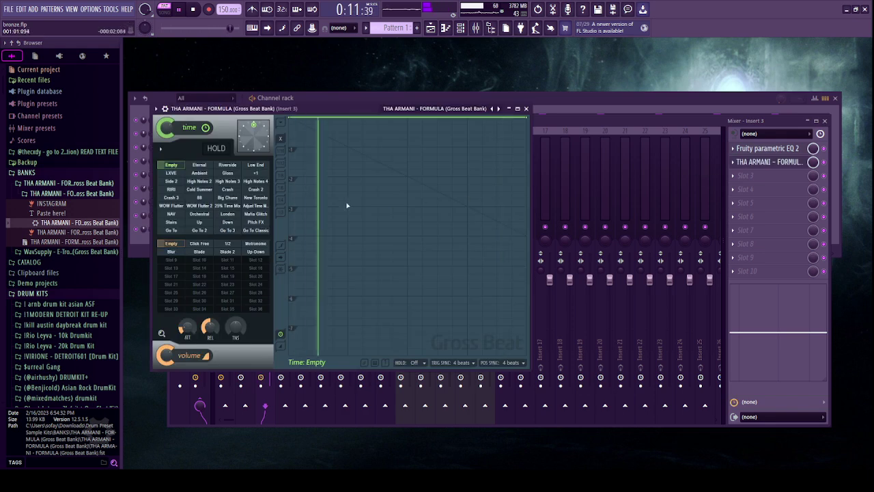
Audition the Gross Beat time slots Cold Summer, High Notes 3, RIRI, Big Chune, Orchestral and London, finishing on Stairs.
{"action": "left_click", "coordinate": [199, 190]}
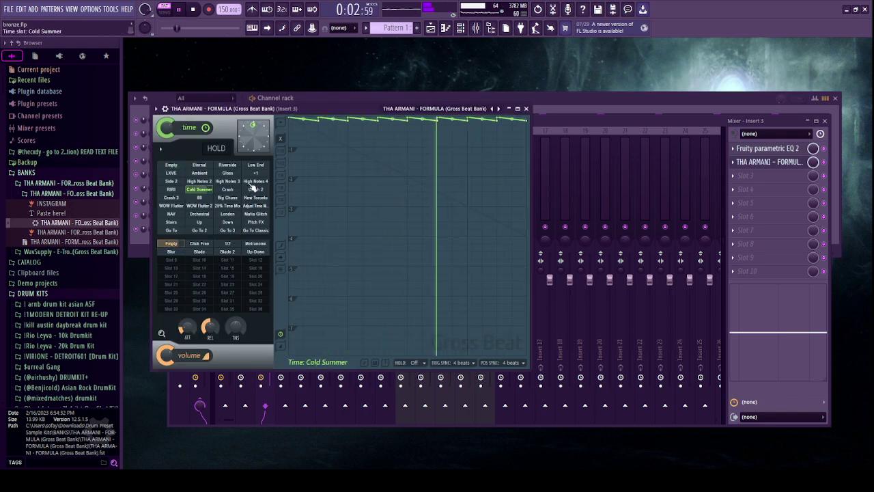
{"action": "left_click", "coordinate": [229, 181]}
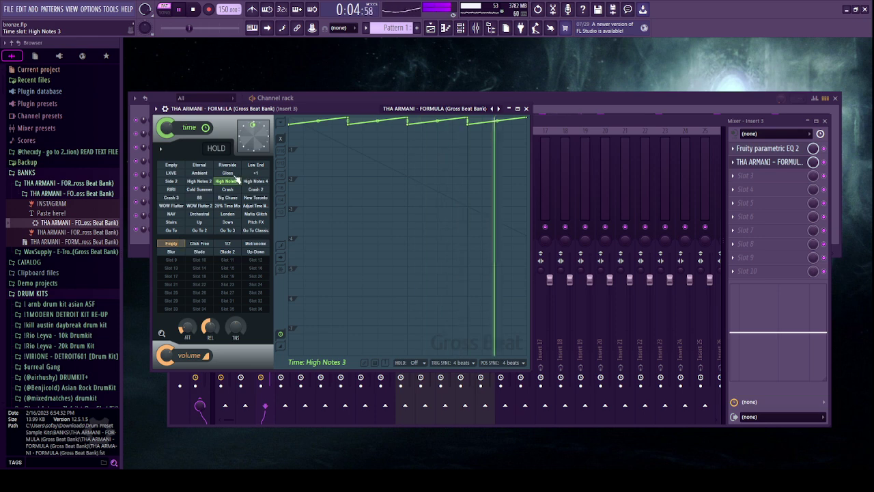
{"action": "left_click", "coordinate": [172, 190]}
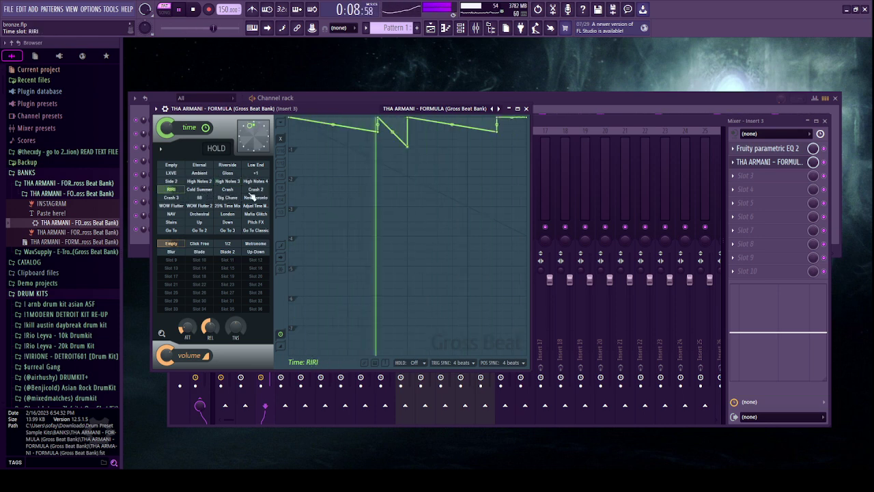
{"action": "left_click", "coordinate": [228, 198]}
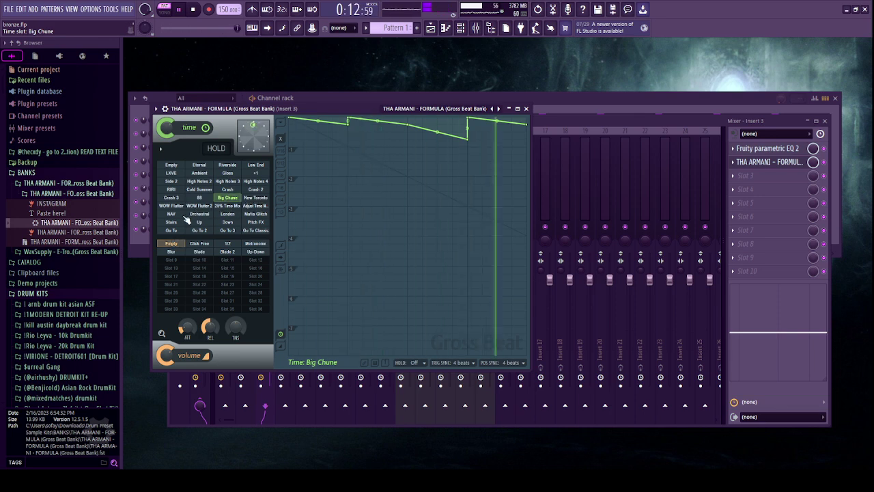
{"action": "left_click", "coordinate": [182, 215]}
{"action": "left_click", "coordinate": [201, 216]}
{"action": "left_click", "coordinate": [231, 216]}
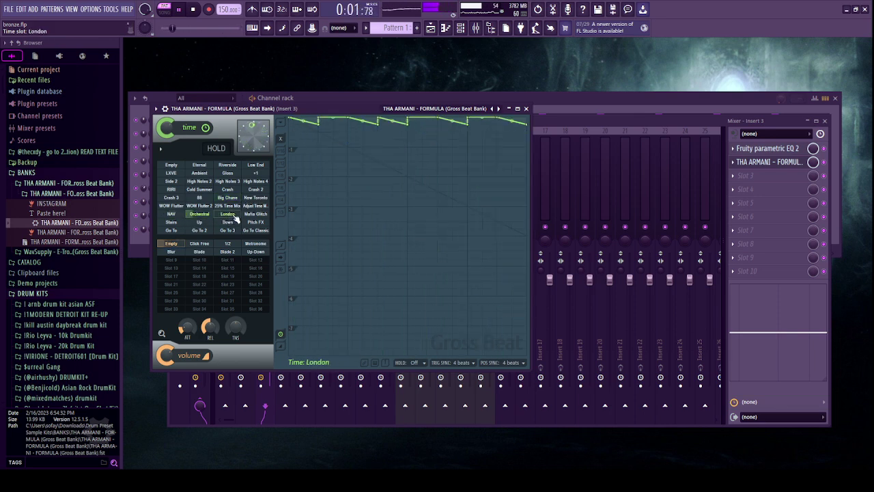
{"action": "left_click", "coordinate": [174, 222]}
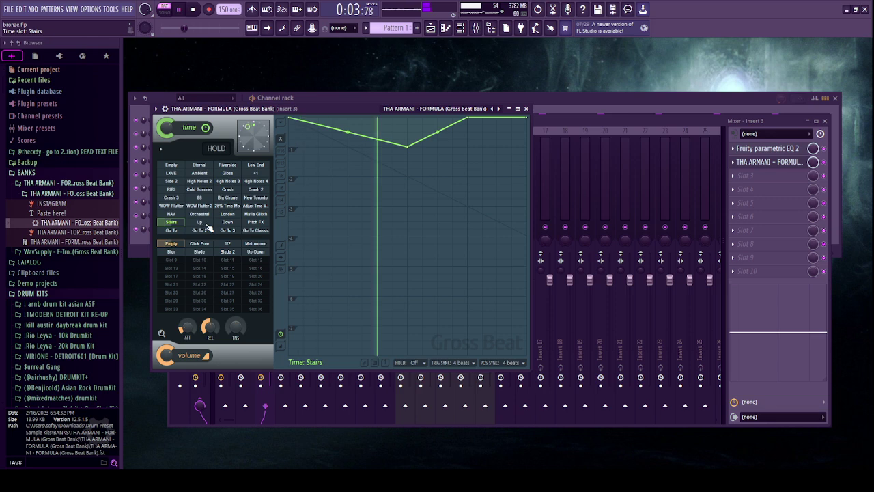
{"action": "left_click", "coordinate": [526, 108]}
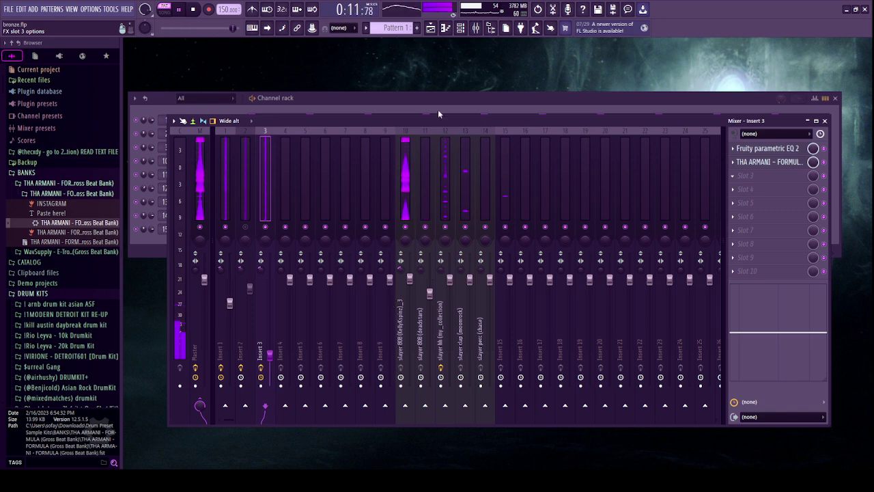
Insert MagicDice above the Gross Beat effect on Insert 3 and set the Gross Beat slot's mix level to 70%.
{"action": "left_click", "coordinate": [413, 150]}
{"action": "scroll", "coordinate": [774, 178], "scroll_direction": "up", "scroll_amount": 1}
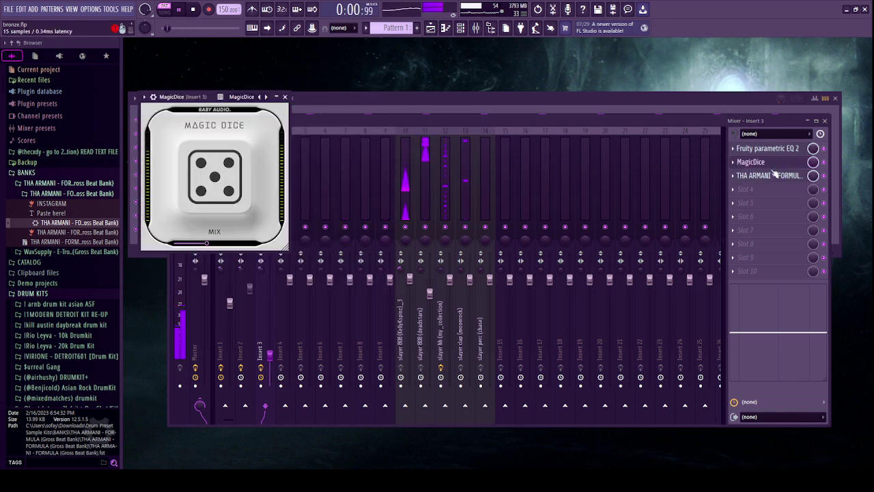
{"action": "left_click_drag", "start_coordinate": [813, 176], "coordinate": [813, 195]}
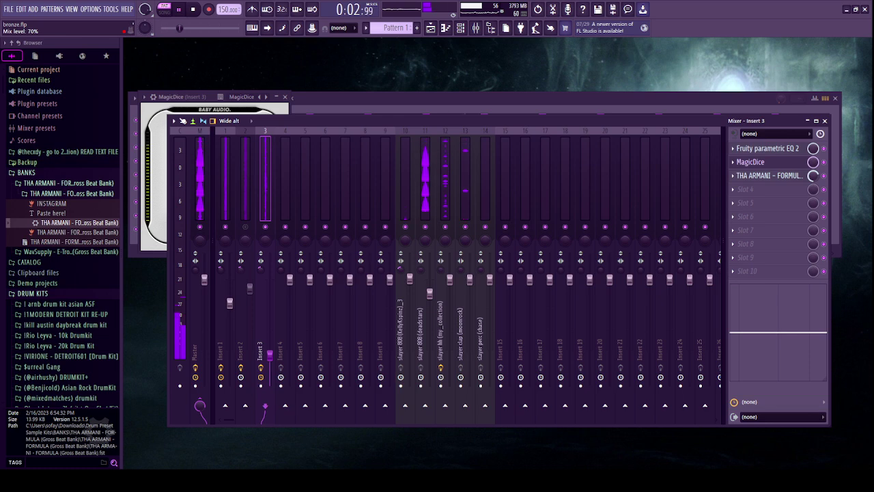
Roll a random MagicDice effect and set its dry/wet mix to 49%.
{"action": "left_click", "coordinate": [227, 92]}
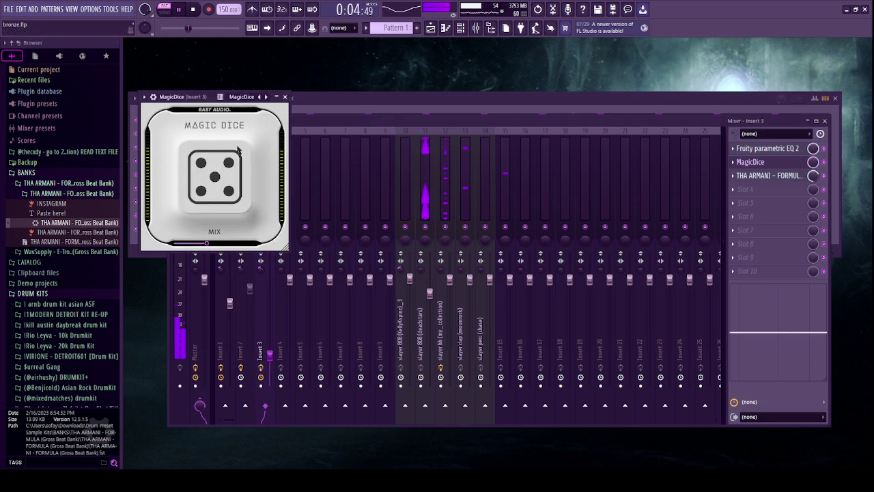
{"action": "left_click", "coordinate": [215, 172]}
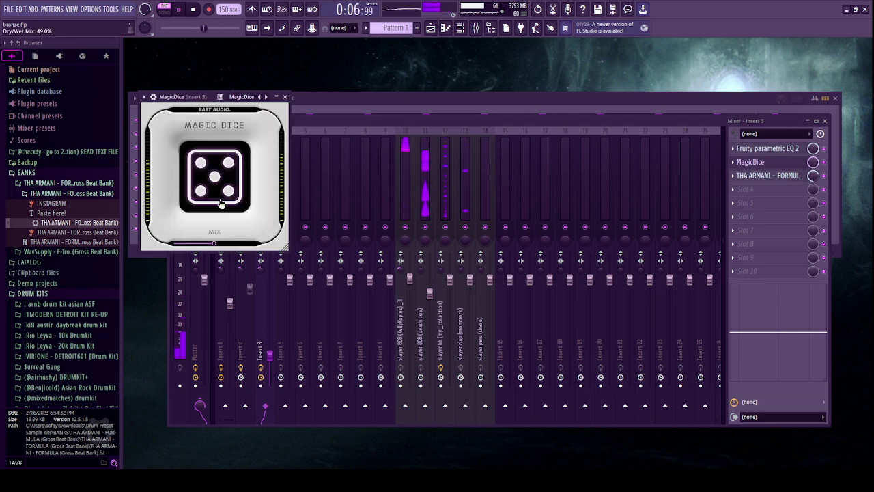
{"action": "left_click", "coordinate": [285, 96]}
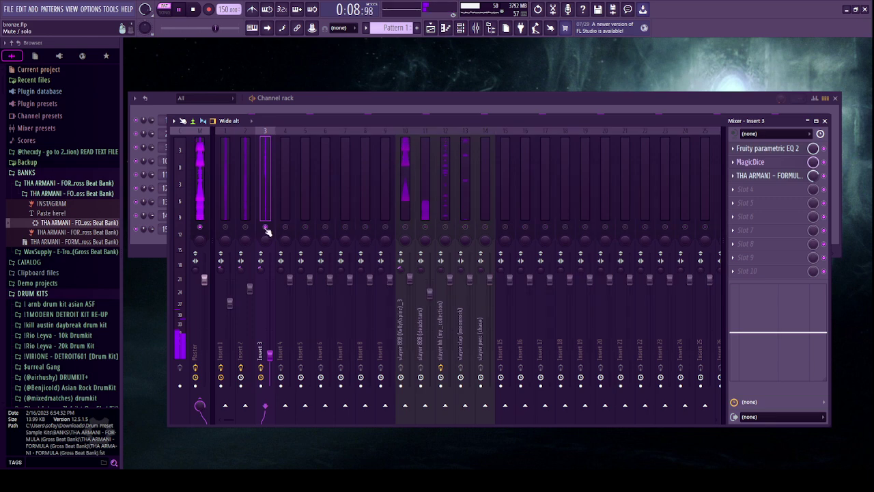
Load the ETrou - Glitch Bank from the WavSupply folder into the existing Gross Beat slot on Insert 3.
{"action": "left_click", "coordinate": [53, 194]}
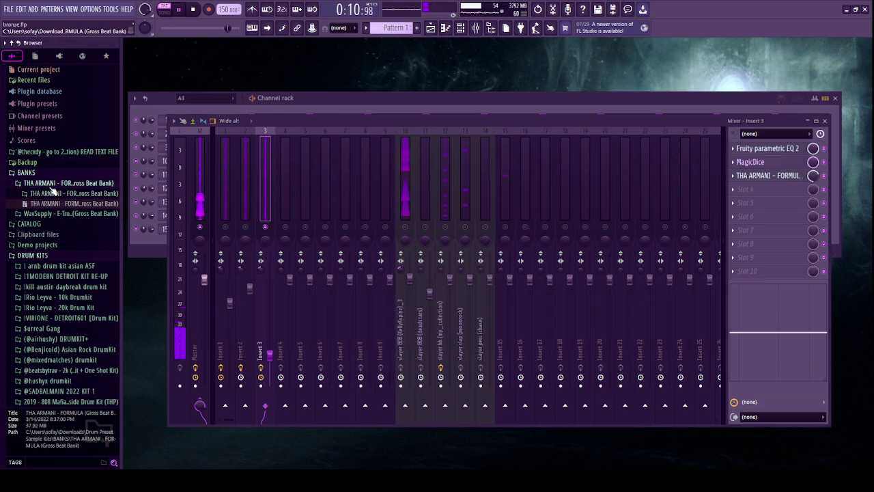
{"action": "left_click", "coordinate": [53, 184]}
{"action": "left_click", "coordinate": [54, 195]}
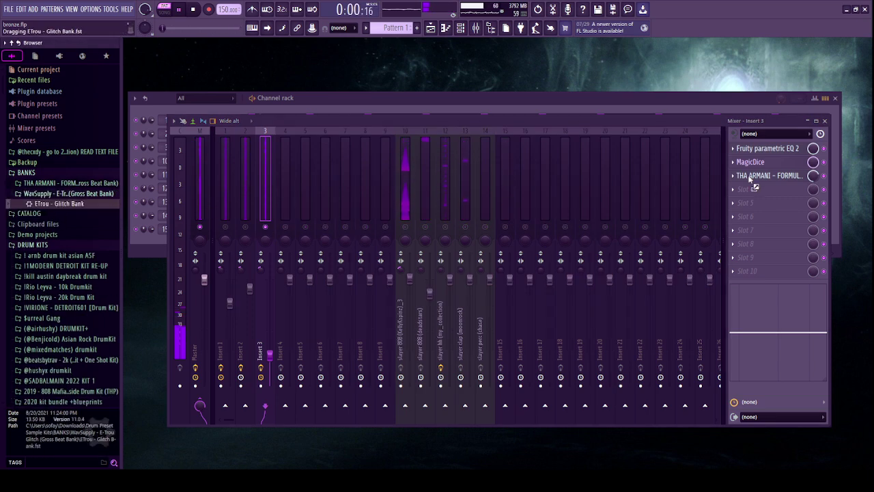
{"action": "left_click_drag", "start_coordinate": [774, 178], "coordinate": [773, 179]}
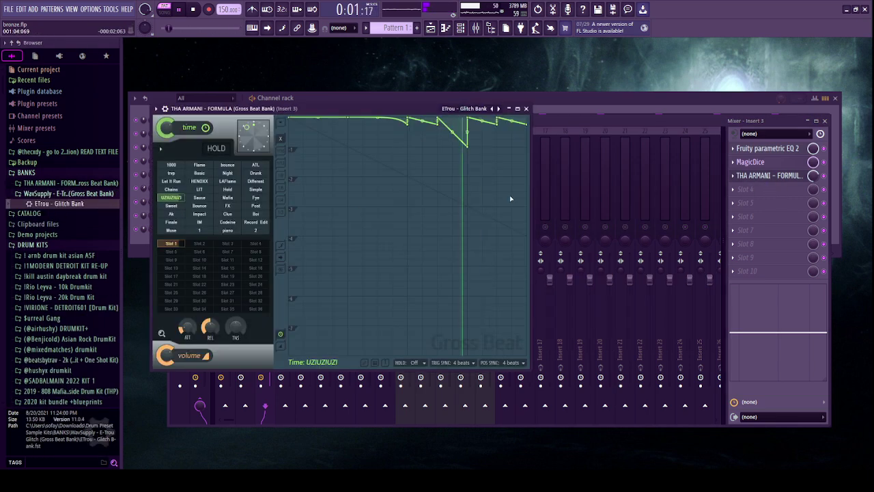
Try the Hold time slot in Gross Beat, choose HENDXX instead and close the effect.
{"action": "left_click", "coordinate": [232, 191]}
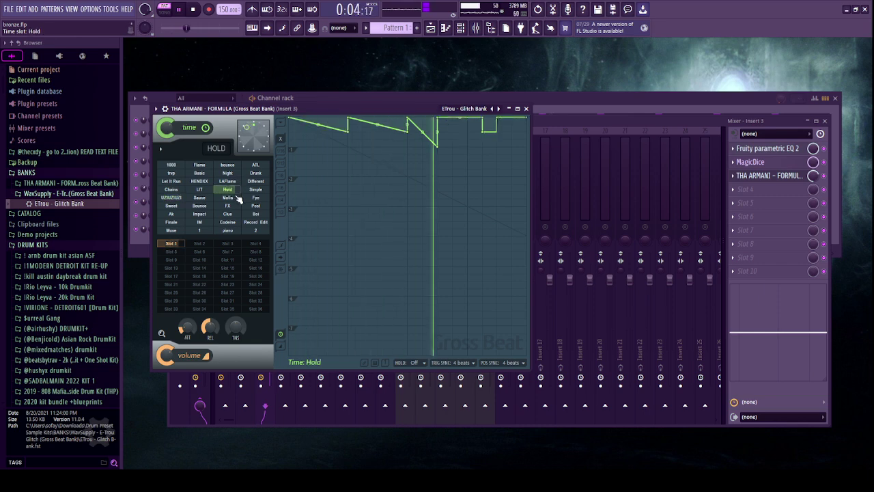
{"action": "left_click", "coordinate": [200, 181]}
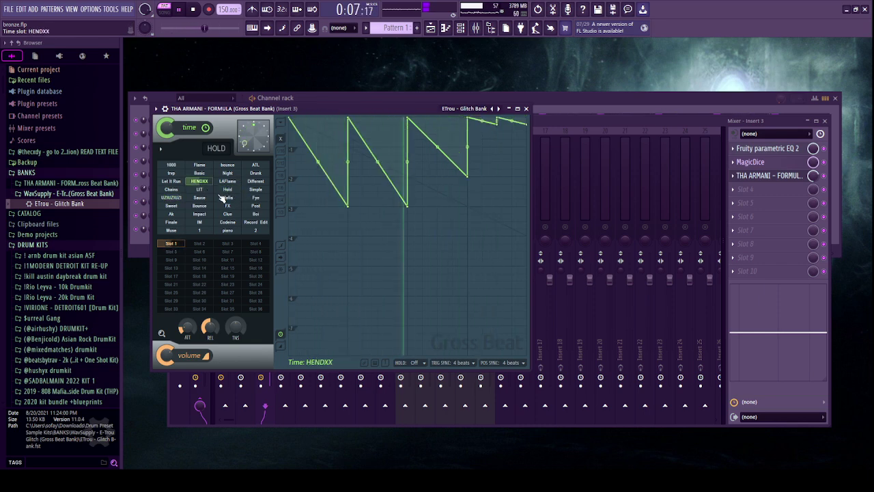
{"action": "left_click", "coordinate": [526, 109]}
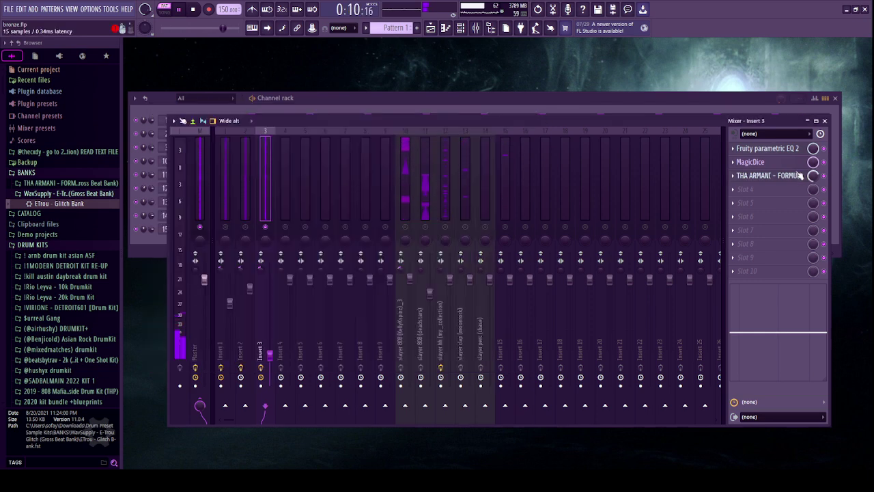
Roll a new random MagicDice effect on Insert 3 and raise that mixer track's volume slightly.
{"action": "left_click", "coordinate": [777, 165]}
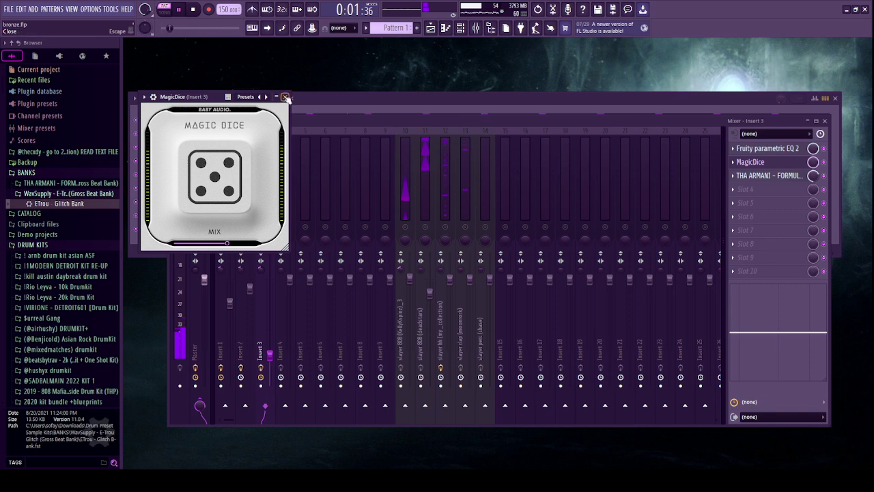
{"action": "left_click", "coordinate": [286, 97]}
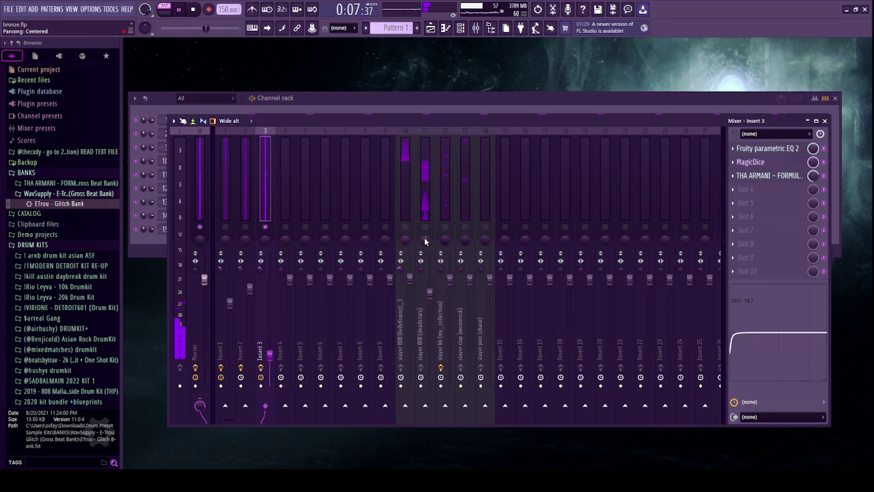
{"action": "left_click", "coordinate": [216, 178]}
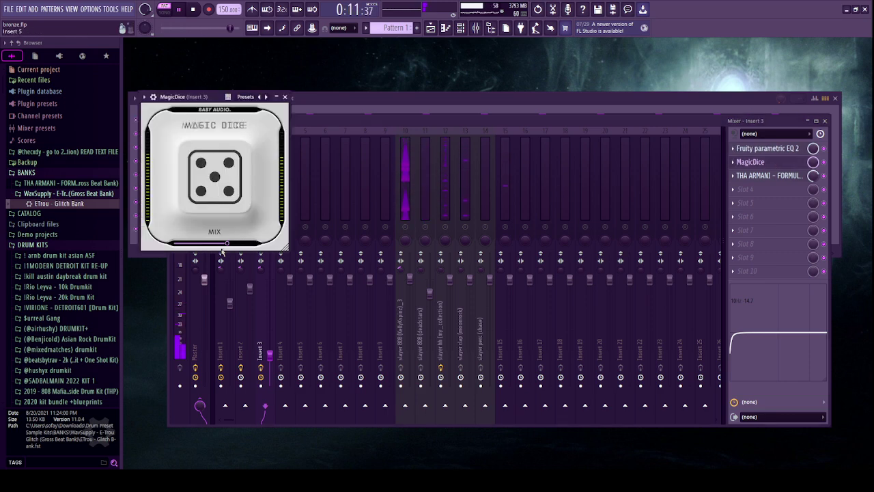
{"action": "left_click", "coordinate": [285, 96]}
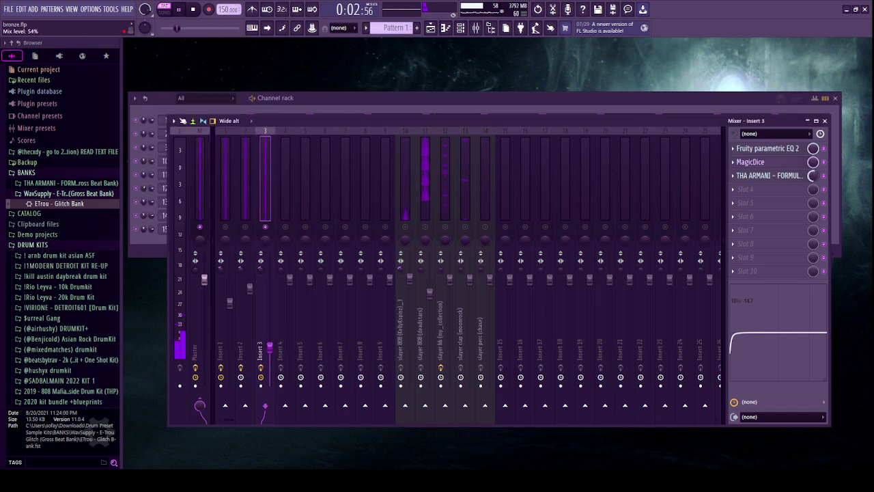
Set the Gross Beat slot's mix level on Insert 3 to 54% and check its time envelope.
{"action": "left_click", "coordinate": [805, 176]}
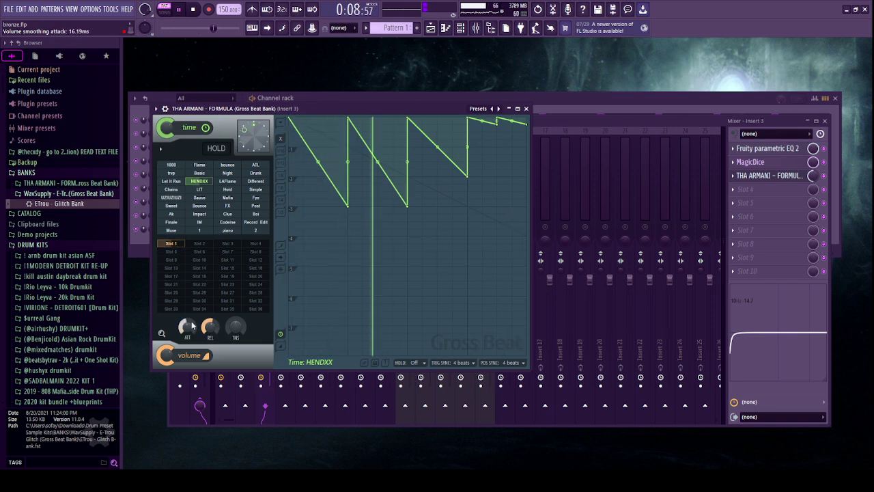
{"action": "left_click", "coordinate": [668, 121]}
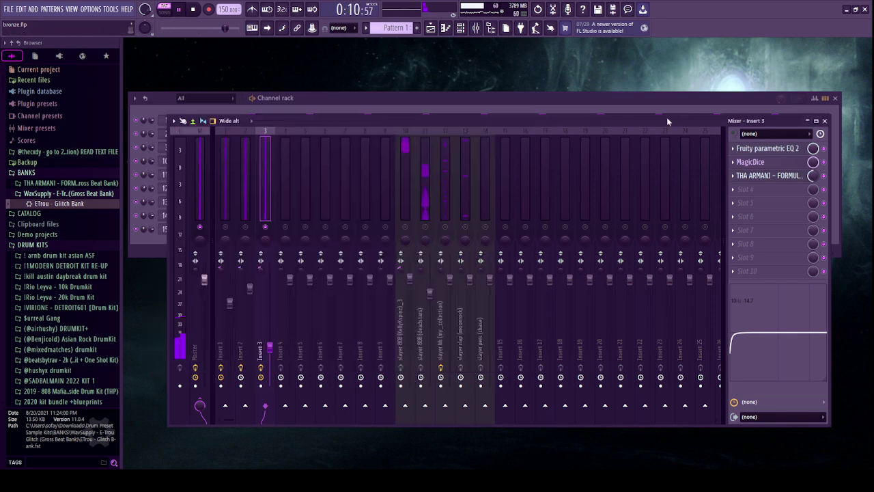
Raise the volume of both slayer 808 mixer tracks slightly and lower the slayer hh track a touch.
{"action": "left_click", "coordinate": [825, 120]}
{"action": "key", "text": "F9"}
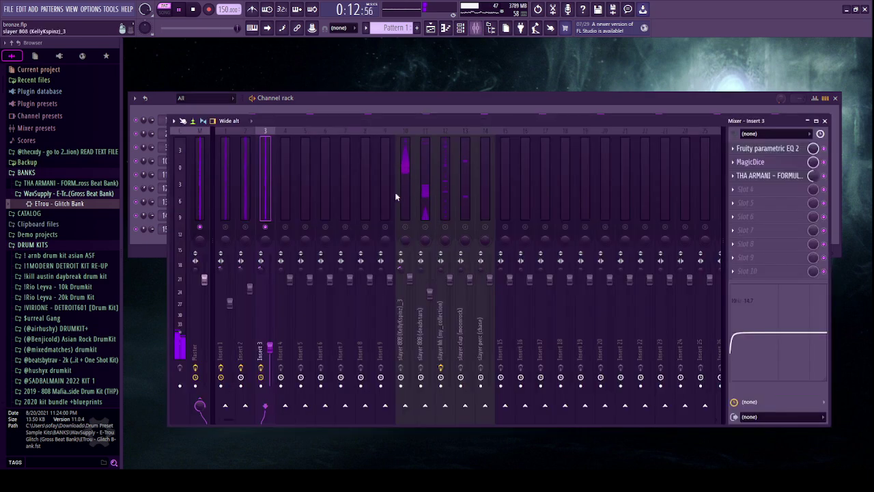
{"action": "left_click", "coordinate": [430, 294]}
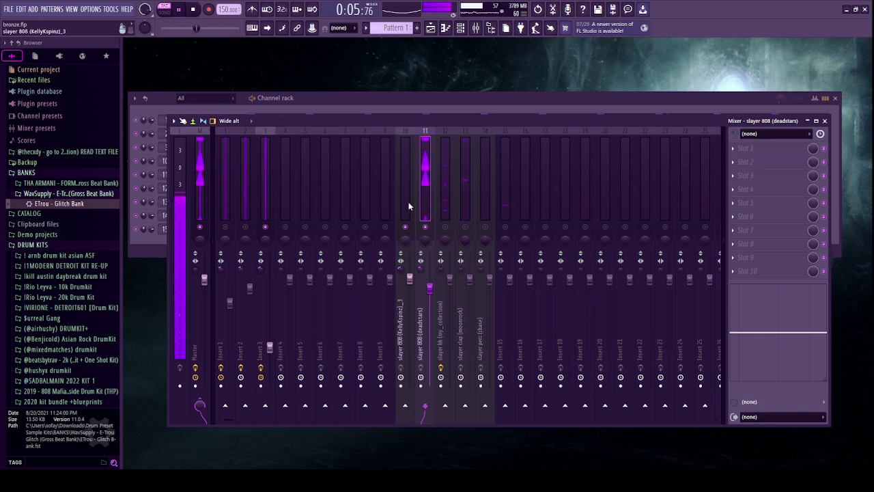
{"action": "left_click", "coordinate": [410, 279]}
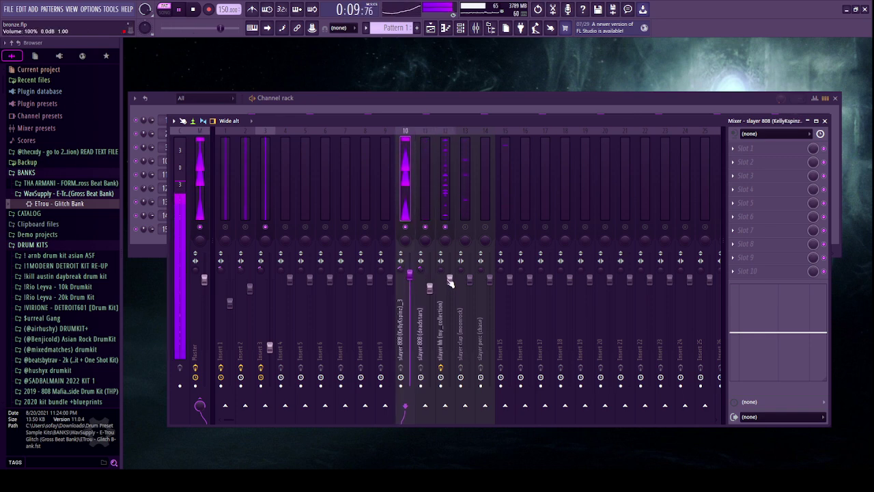
{"action": "left_click", "coordinate": [446, 236]}
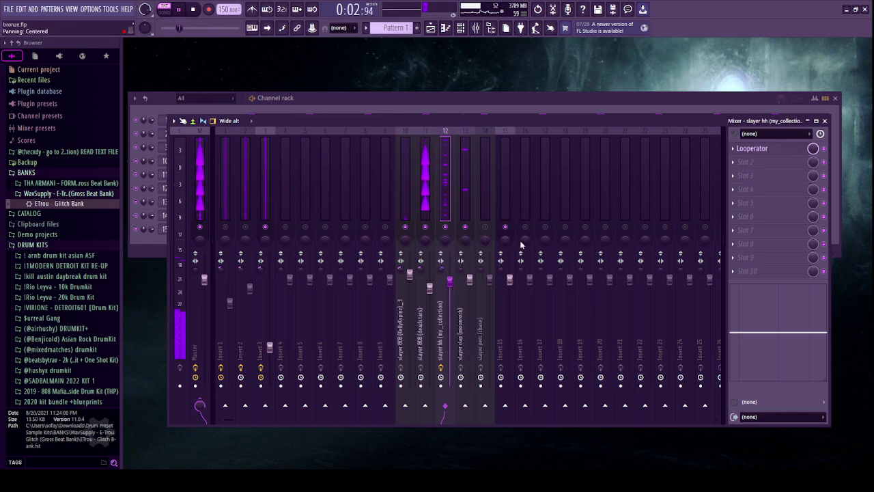
{"action": "left_click", "coordinate": [827, 121]}
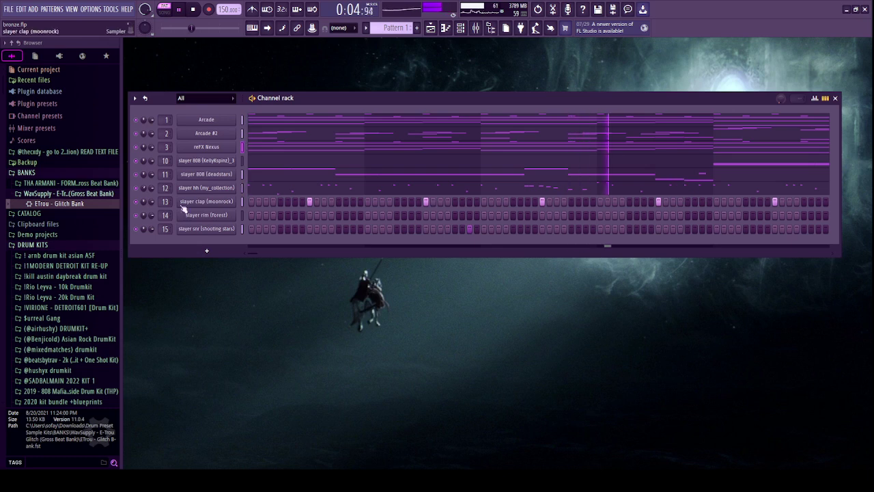
{"action": "left_click", "coordinate": [53, 175]}
{"action": "scroll", "coordinate": [68, 227], "scroll_direction": "down", "scroll_amount": 5}
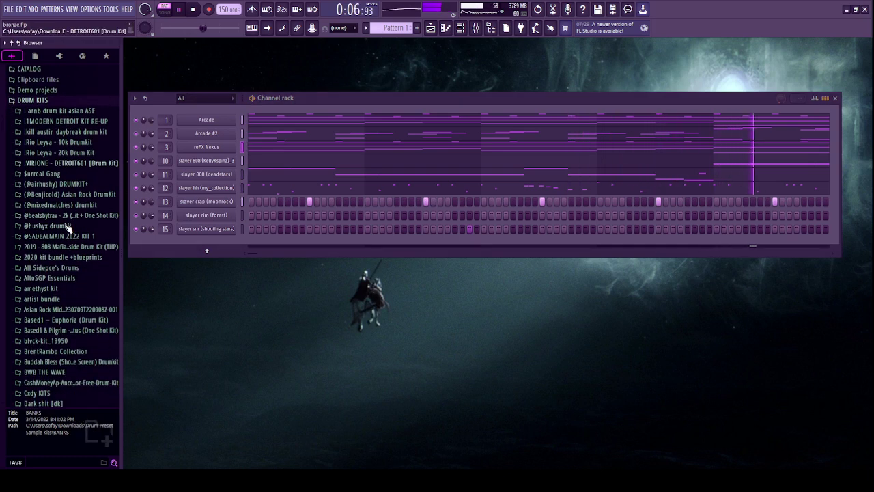
{"action": "scroll", "coordinate": [70, 204], "scroll_direction": "down", "scroll_amount": 10}
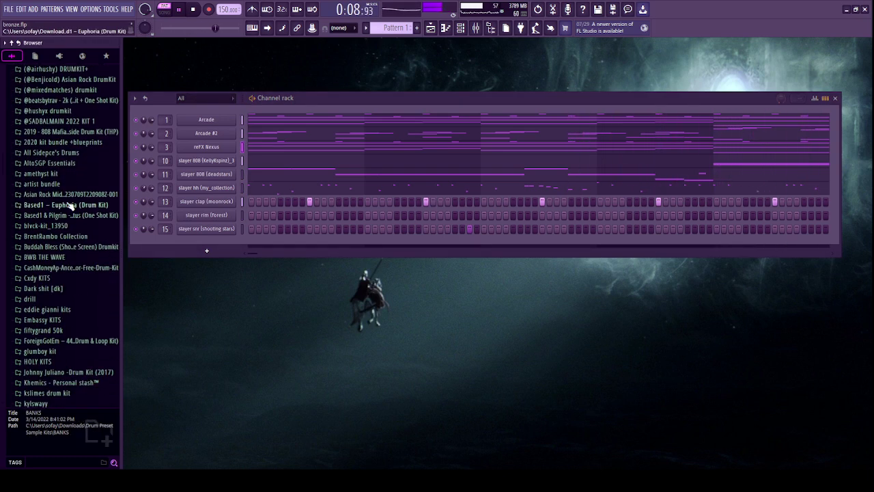
{"action": "scroll", "coordinate": [69, 237], "scroll_direction": "down", "scroll_amount": 2}
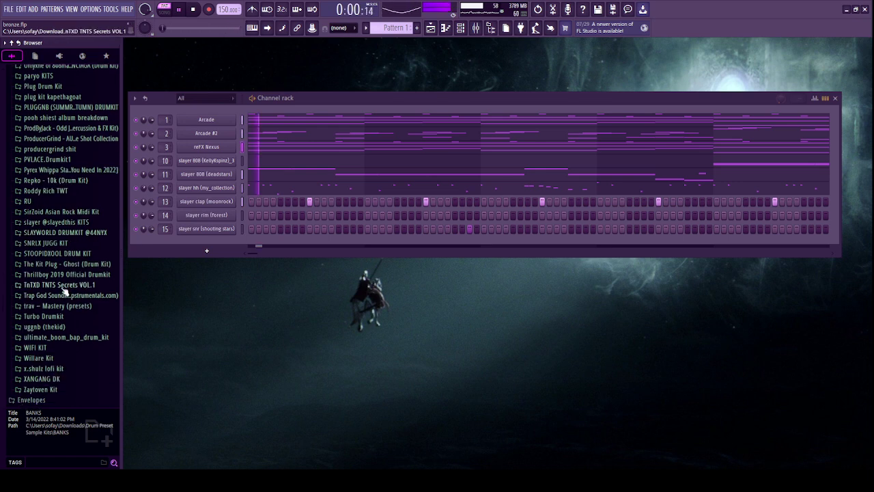
{"action": "scroll", "coordinate": [58, 225], "scroll_direction": "down", "scroll_amount": 2}
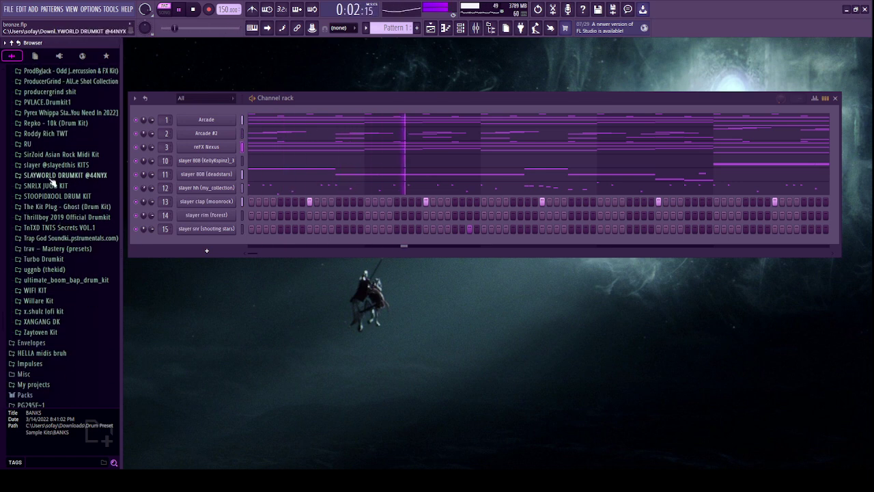
{"action": "left_click", "coordinate": [52, 167]}
{"action": "left_click", "coordinate": [62, 153]}
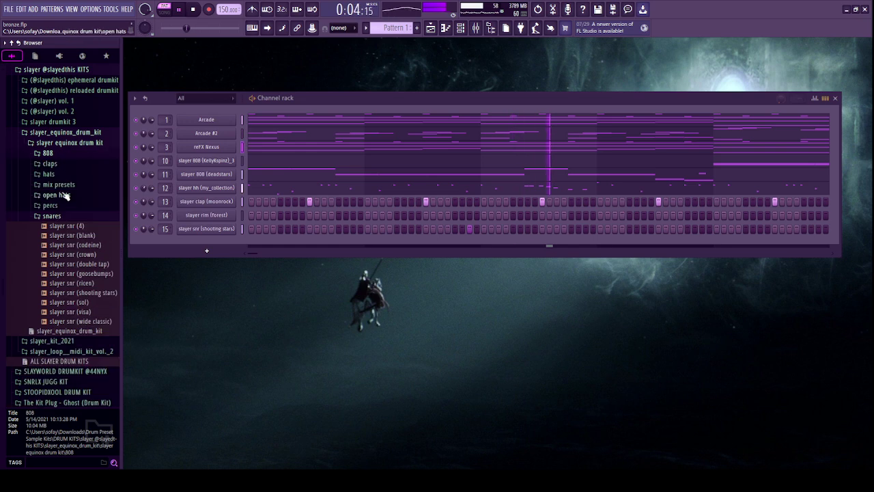
{"action": "left_click", "coordinate": [63, 217]}
{"action": "left_click", "coordinate": [62, 207]}
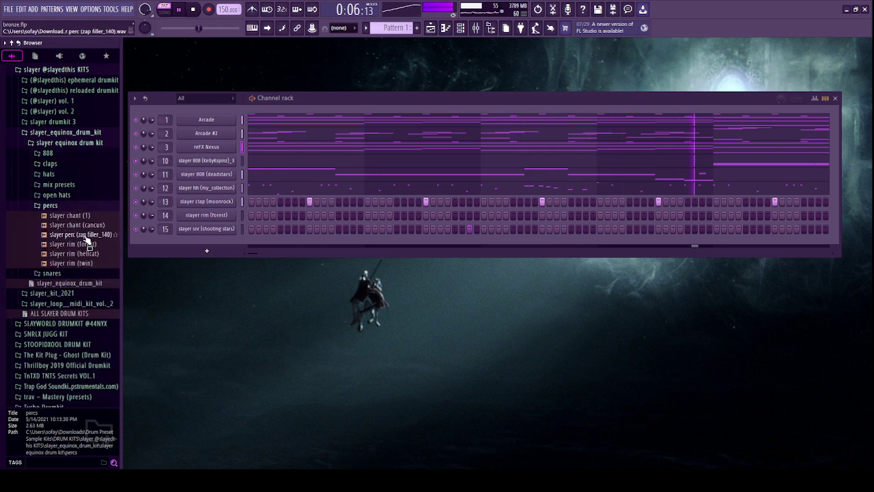
{"action": "mouse_move", "coordinate": [86, 237]}
{"action": "left_mouse_down"}
{"action": "mouse_move", "coordinate": [193, 242]}
{"action": "mouse_move", "coordinate": [76, 243]}
{"action": "left_mouse_up"}
{"action": "left_click", "coordinate": [81, 254]}
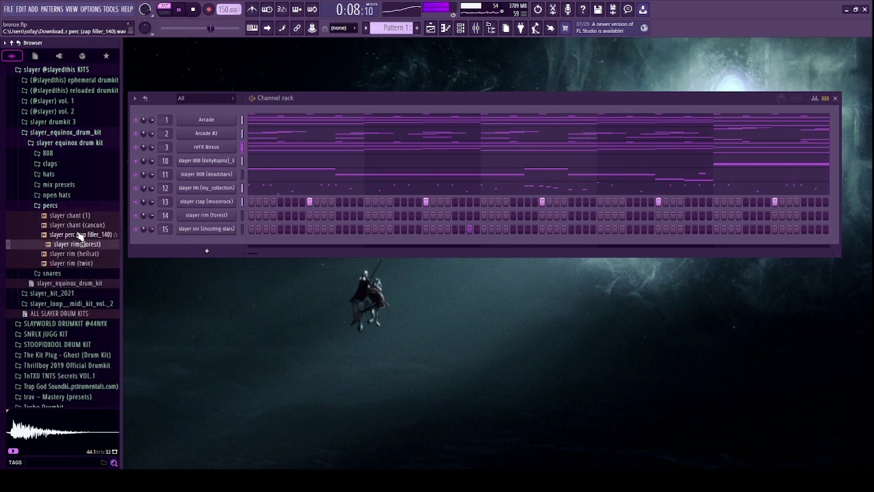
Add the slayer perc (lenox) sample from slayer drumkit 3 as a new channel below the snare.
{"action": "left_click", "coordinate": [74, 204]}
{"action": "left_click", "coordinate": [67, 133]}
{"action": "left_click", "coordinate": [65, 123]}
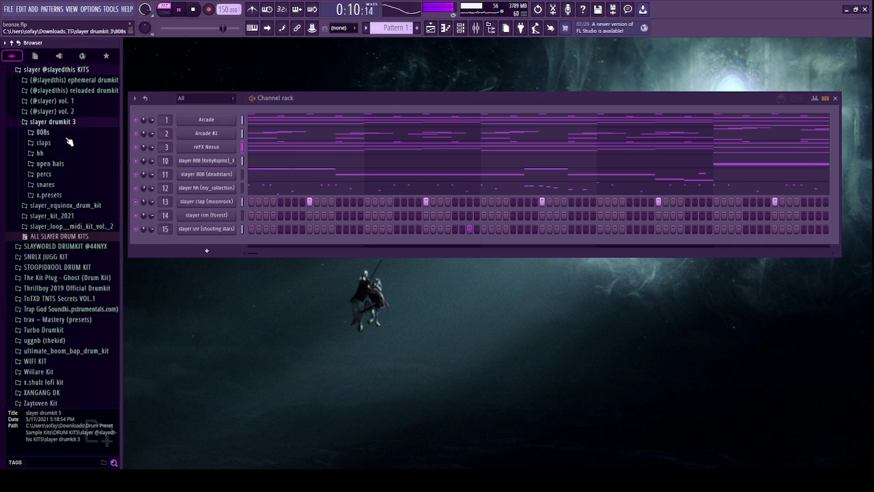
{"action": "left_click", "coordinate": [44, 175]}
{"action": "left_click", "coordinate": [77, 194]}
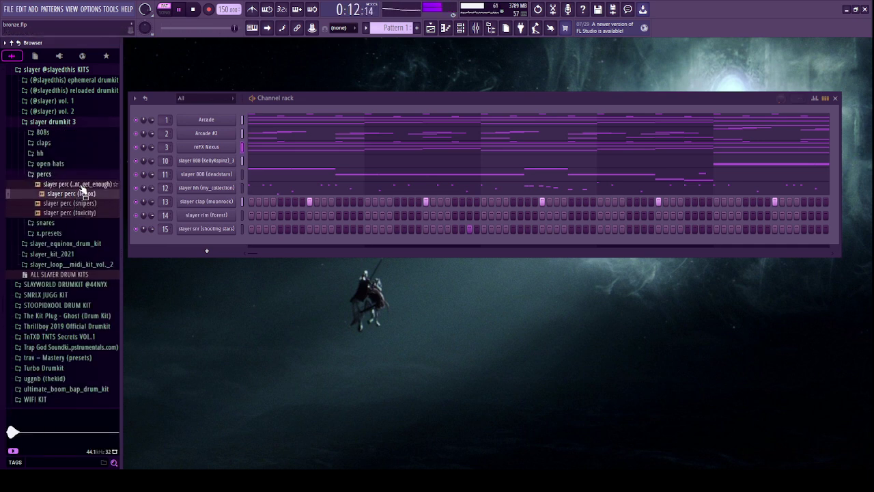
{"action": "left_click_drag", "start_coordinate": [215, 246], "coordinate": [215, 247]}
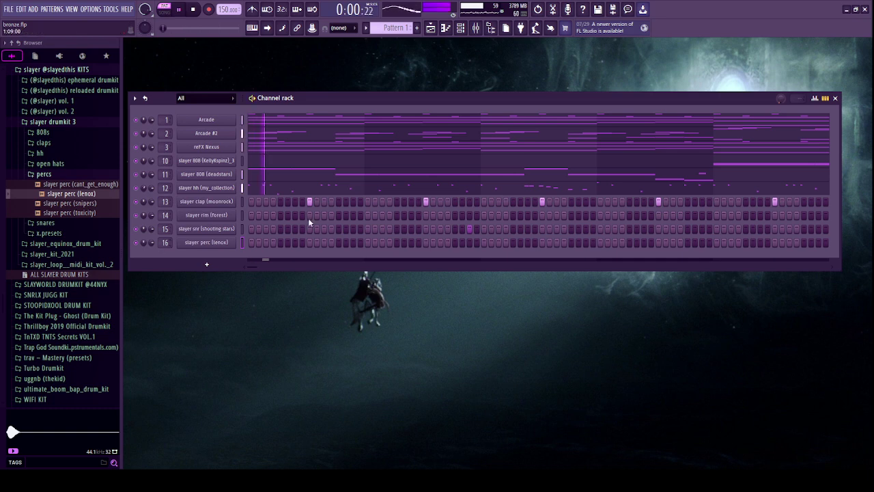
Place slayer perc (lenox) hits on steps 27 and 29 and lower the volume of Insert 16.
{"action": "left_click", "coordinate": [383, 242]}
{"action": "left_click", "coordinate": [397, 242]}
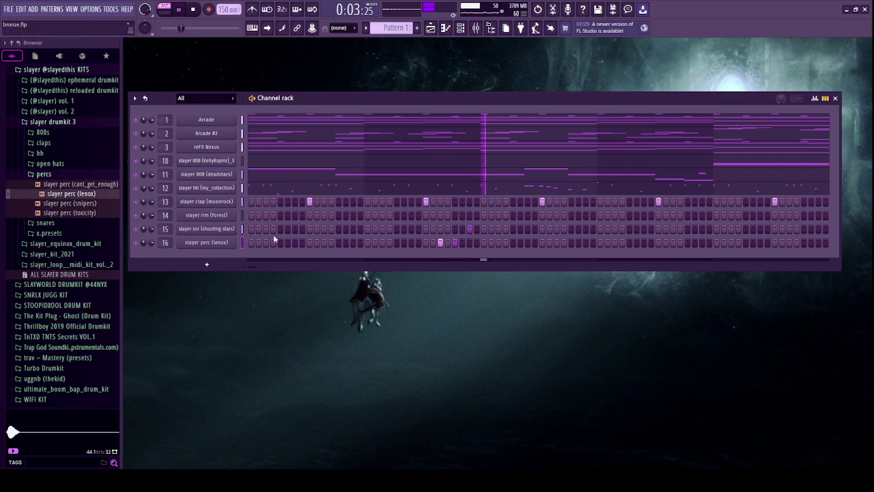
{"action": "left_click", "coordinate": [476, 29]}
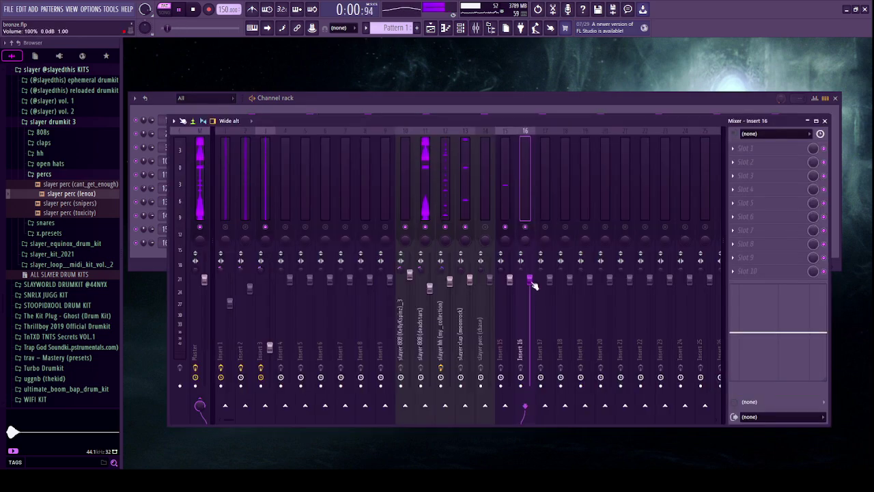
{"action": "key", "text": "F9"}
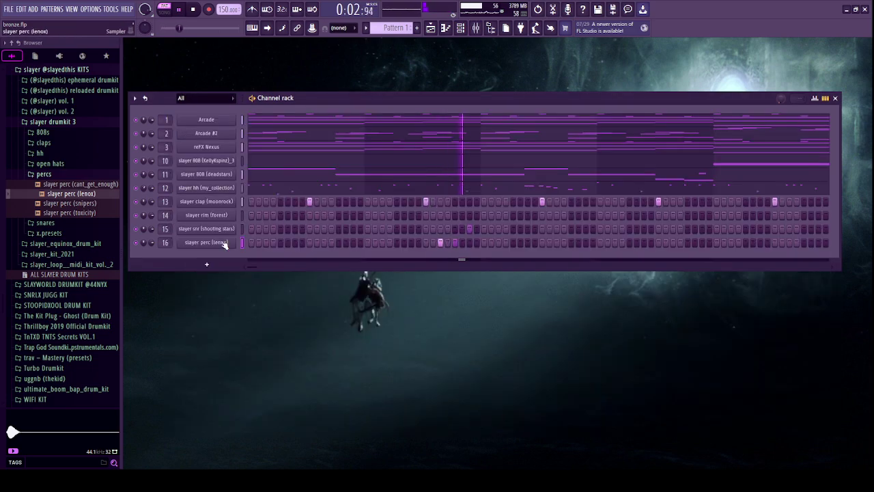
Try three slayer perc (lenox) notes in bar 4 of the piano roll and add a note in the last beat of bar 6.
{"action": "key", "text": "F7"}
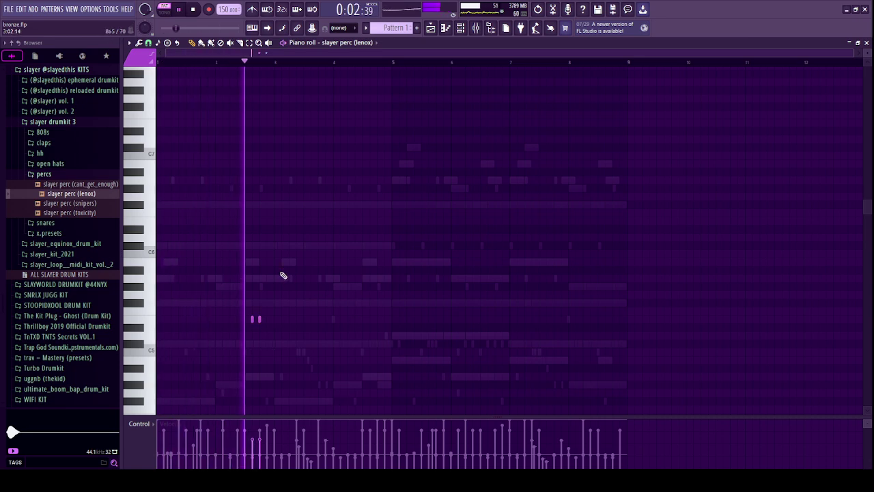
{"action": "scroll", "coordinate": [351, 321], "scroll_direction": "up", "scroll_amount": 4}
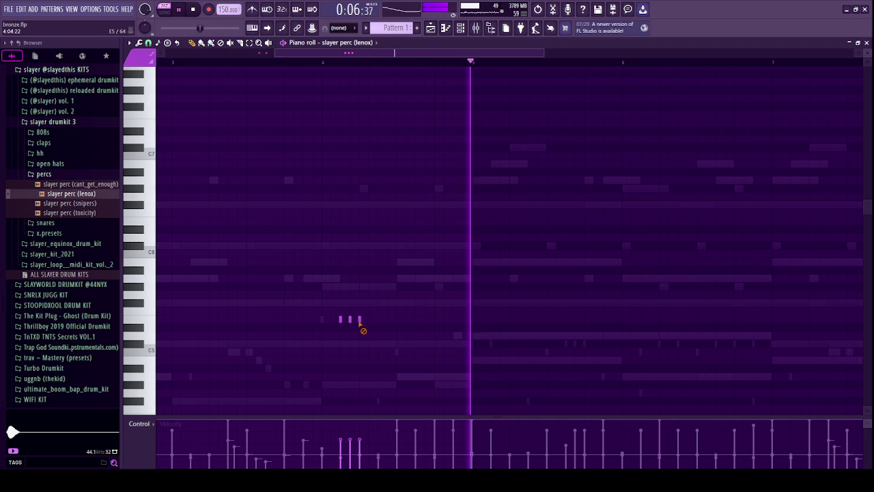
{"action": "scroll", "coordinate": [441, 294], "scroll_direction": "down", "scroll_amount": 4}
{"action": "scroll", "coordinate": [447, 300], "scroll_direction": "up", "scroll_amount": 4}
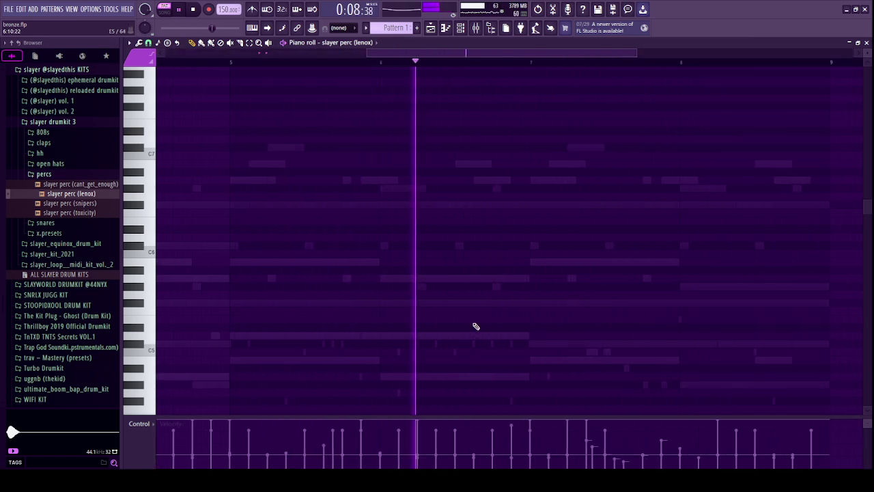
{"action": "left_click", "coordinate": [494, 318]}
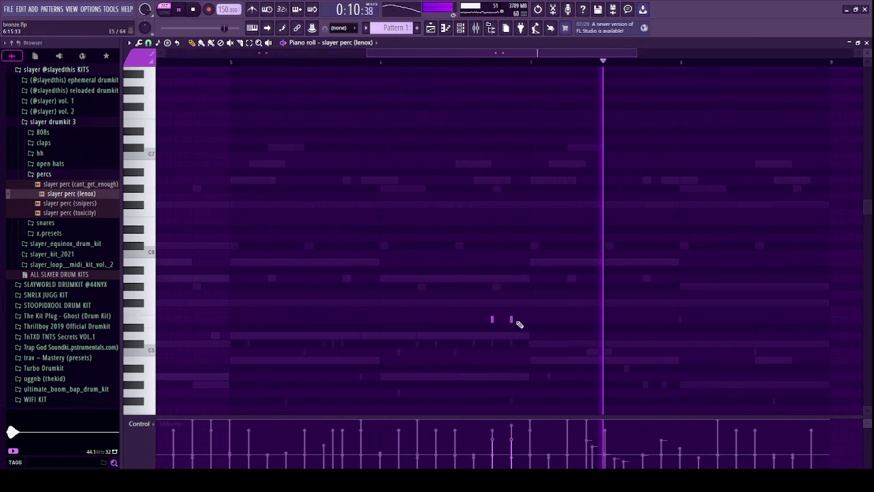
Try three closely spaced perc notes near the end of bar 8, remove them and close the piano roll.
{"action": "scroll", "coordinate": [533, 319], "scroll_direction": "down", "scroll_amount": 4}
{"action": "scroll", "coordinate": [609, 327], "scroll_direction": "up", "scroll_amount": 3}
{"action": "left_click", "coordinate": [624, 321]}
{"action": "left_click", "coordinate": [630, 320]}
{"action": "left_click", "coordinate": [639, 322]}
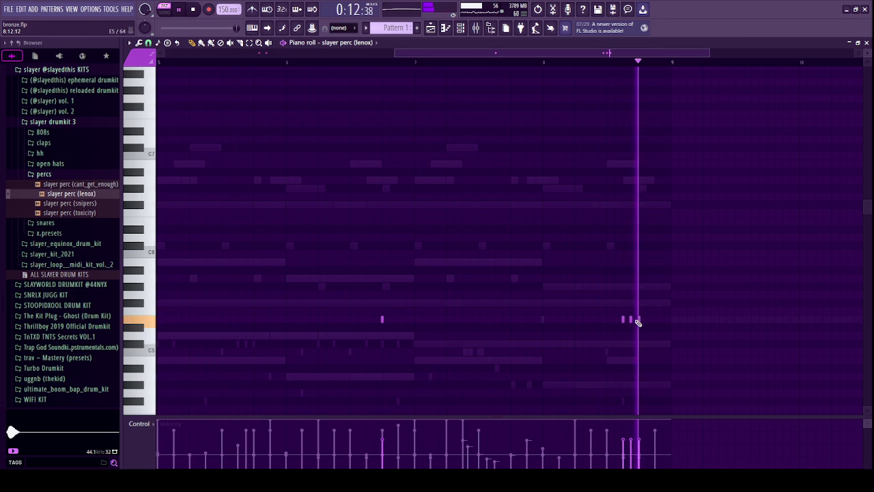
{"action": "right_click", "coordinate": [622, 319]}
{"action": "scroll", "coordinate": [610, 306], "scroll_direction": "down", "scroll_amount": 4}
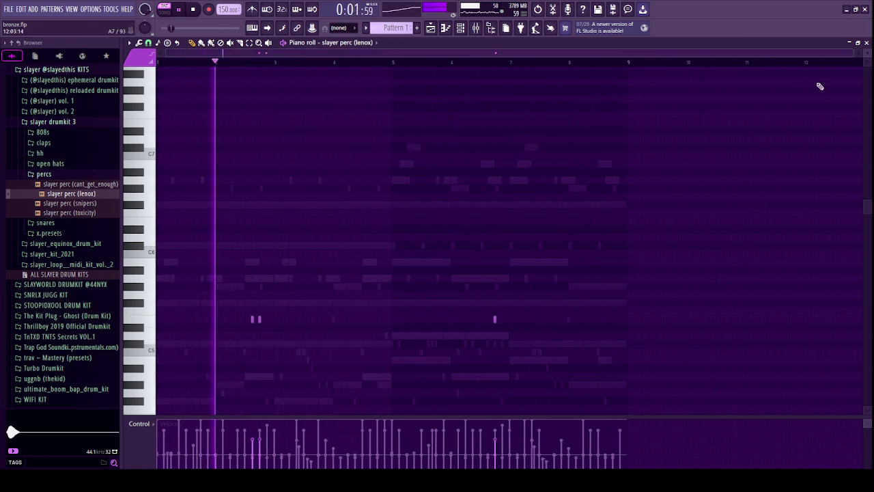
{"action": "left_click", "coordinate": [866, 43]}
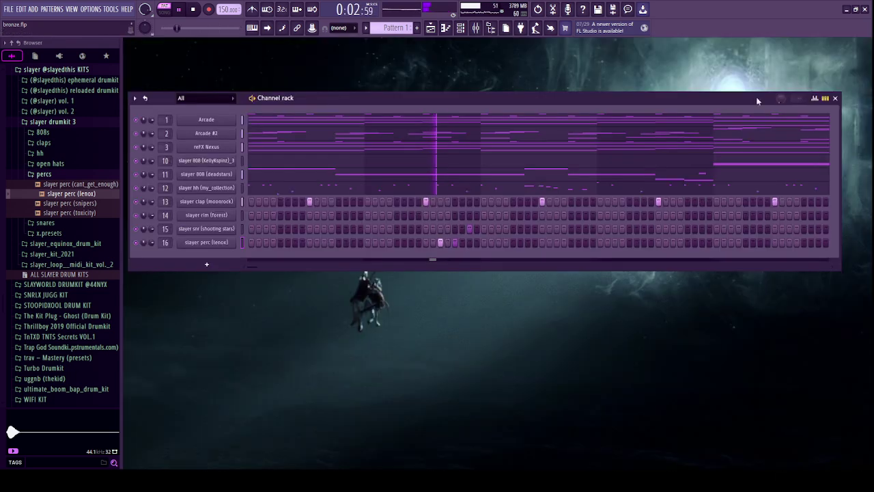
Add slayer oh (us) from slayer drumkit 3's open hats as a new channel routed to Insert 17 and restart playback.
{"action": "left_click", "coordinate": [62, 176]}
{"action": "left_click", "coordinate": [55, 165]}
{"action": "left_click", "coordinate": [65, 193]}
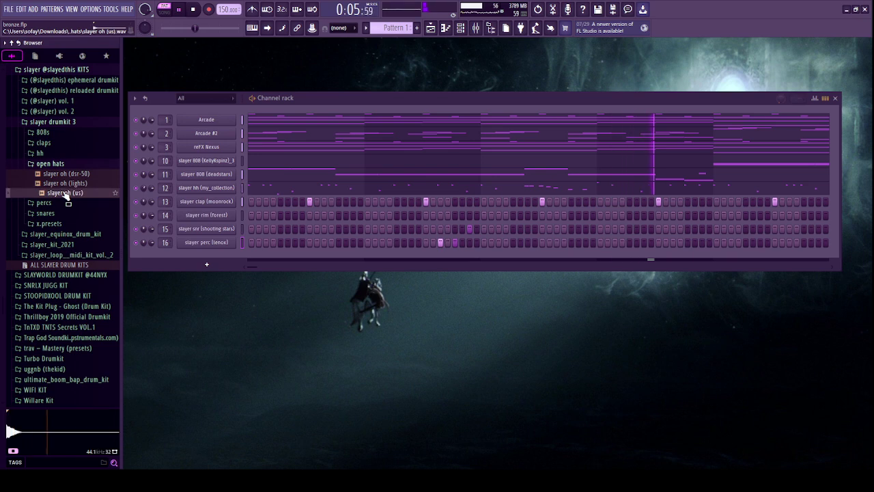
{"action": "left_click_drag", "start_coordinate": [65, 193], "coordinate": [188, 256]}
{"action": "key", "text": "space"}
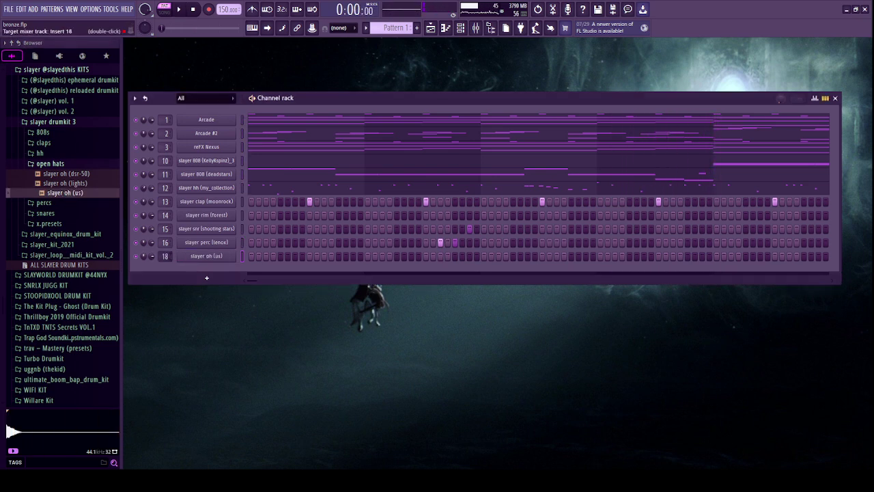
{"action": "key", "text": "space"}
Place slayer oh (us) hits on steps 1, 7 and 13, then lower Insert 17's volume and merge its stereo separation to 86%.
{"action": "left_click", "coordinate": [294, 256]}
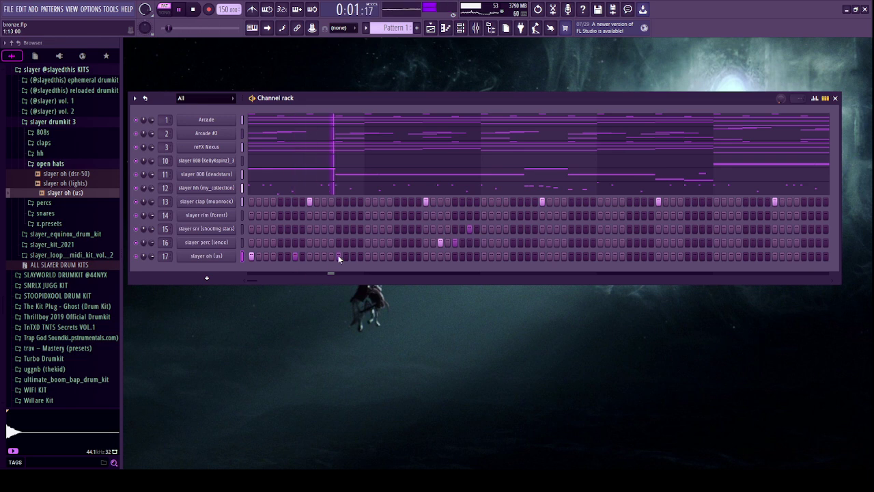
{"action": "key", "text": "F9"}
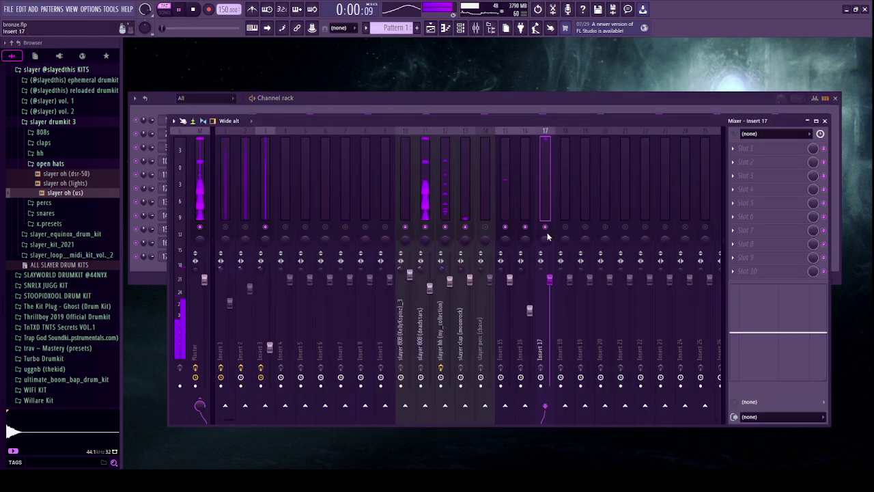
{"action": "left_click_drag", "start_coordinate": [551, 282], "coordinate": [550, 301]}
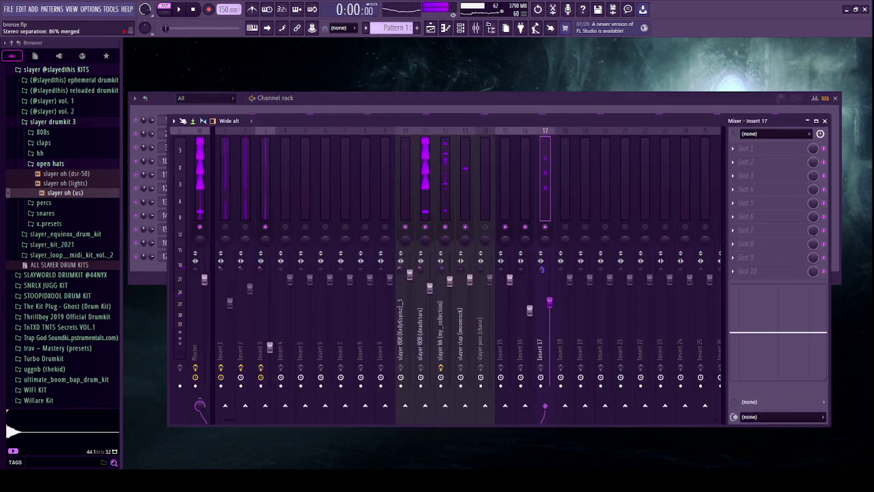
{"action": "key", "text": "F9"}
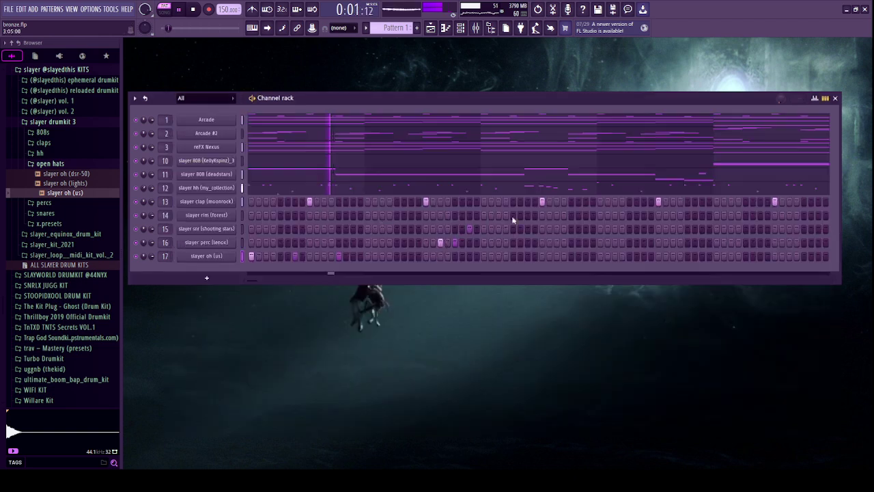
Try slayer oh (dsr-50) as the replacement sample on the open hat channel and play the pattern.
{"action": "key", "text": "space"}
{"action": "left_click", "coordinate": [66, 175]}
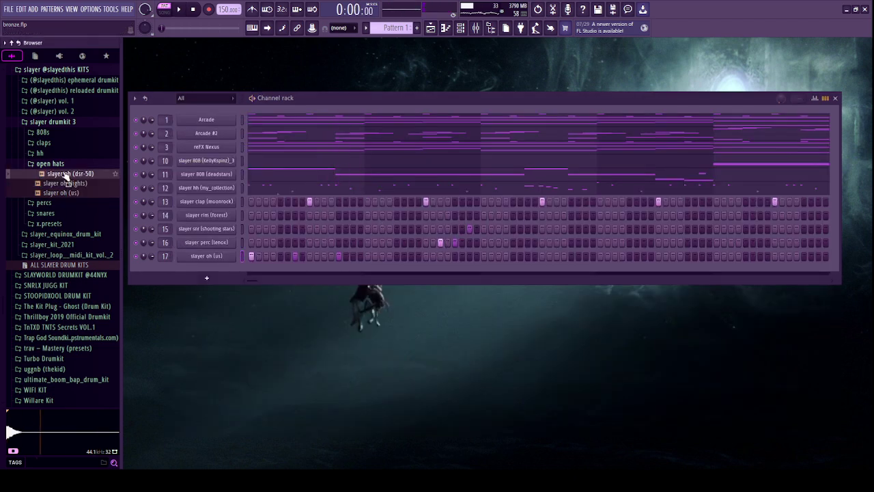
{"action": "left_click_drag", "start_coordinate": [211, 263], "coordinate": [210, 259]}
{"action": "key", "text": "space"}
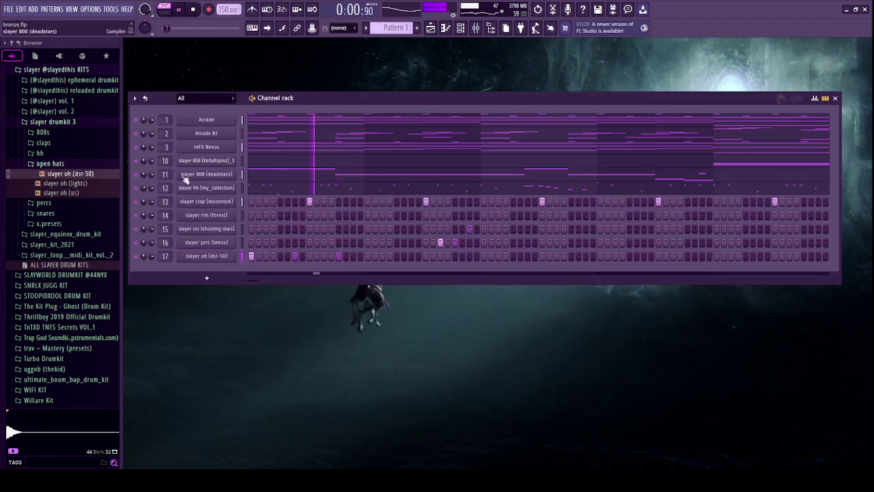
{"action": "left_click", "coordinate": [54, 163]}
{"action": "left_click", "coordinate": [61, 123]}
{"action": "left_click", "coordinate": [71, 112]}
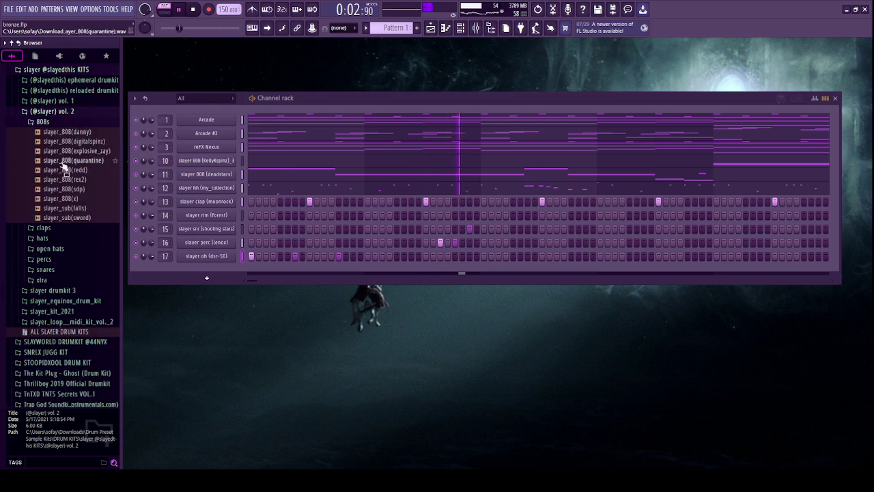
{"action": "left_click", "coordinate": [42, 121]}
{"action": "left_click", "coordinate": [49, 153]}
{"action": "left_click", "coordinate": [72, 173]}
{"action": "key", "text": "space"}
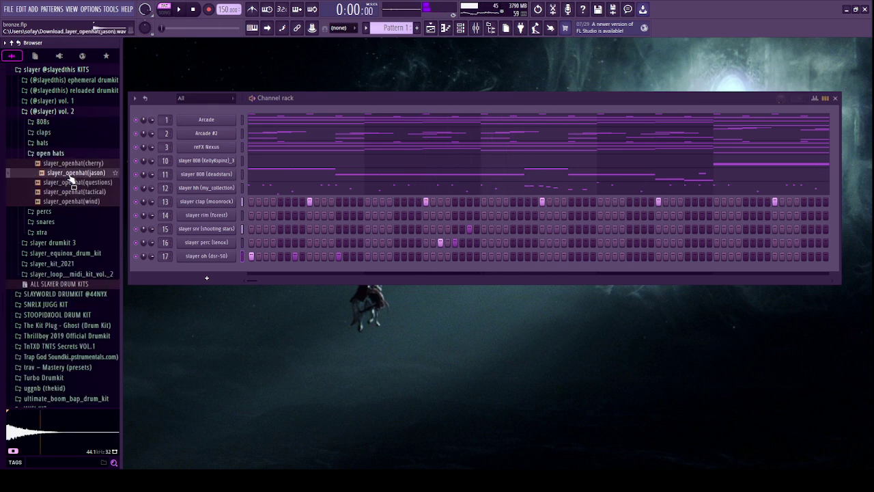
{"action": "left_click_drag", "start_coordinate": [211, 261], "coordinate": [211, 258]}
{"action": "key", "text": "space"}
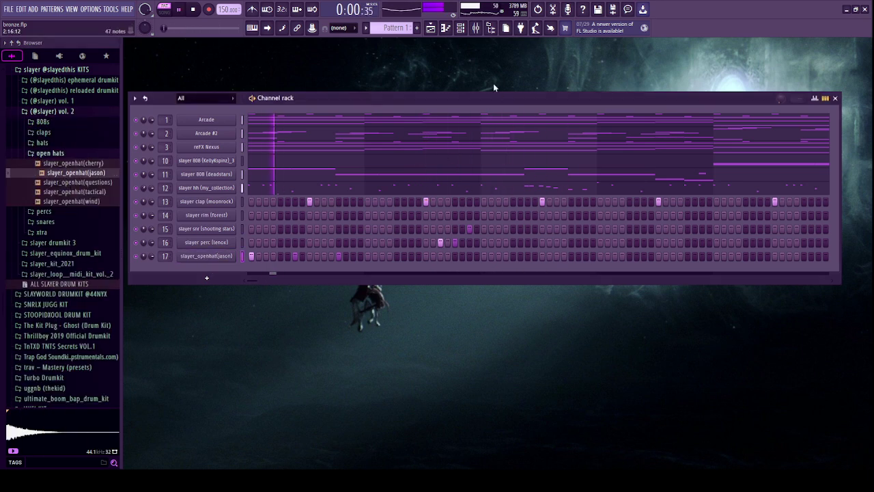
{"action": "left_click", "coordinate": [476, 28]}
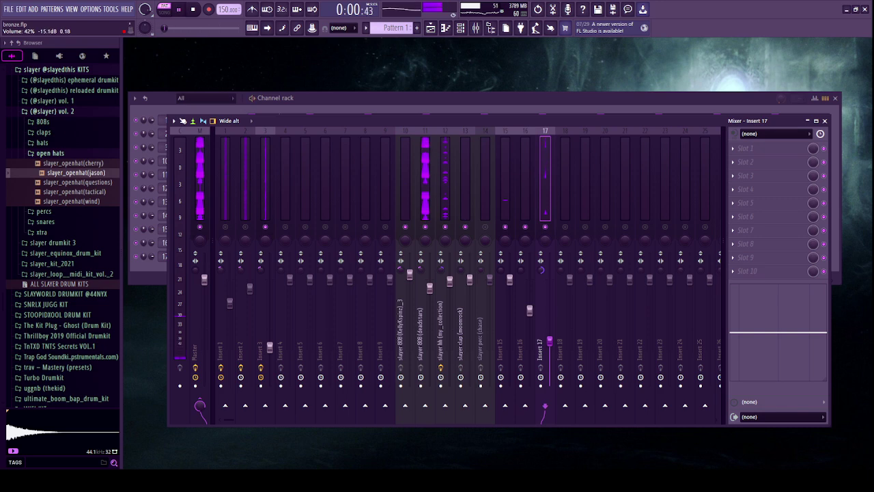
{"action": "key", "text": "F9"}
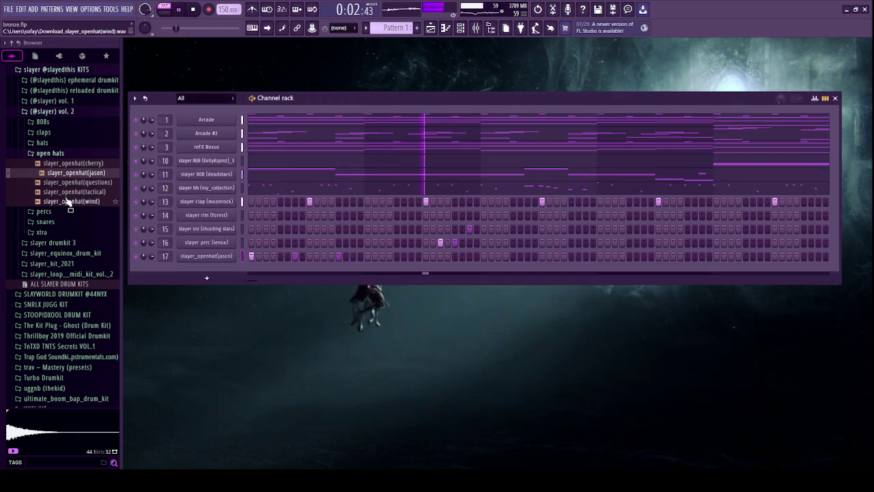
Add slayer_openhat(wind) from the same open hats folder as a new channel routed to Insert 18 and lower that track's volume.
{"action": "left_click", "coordinate": [69, 193]}
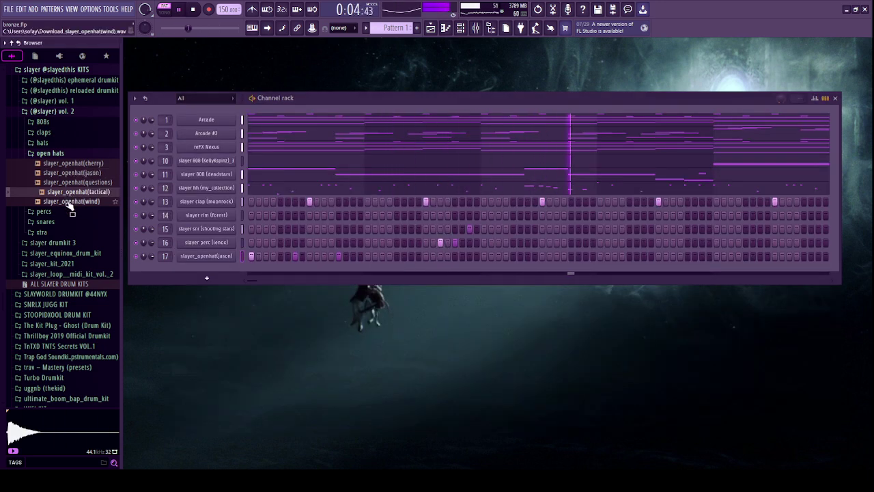
{"action": "left_click", "coordinate": [69, 203]}
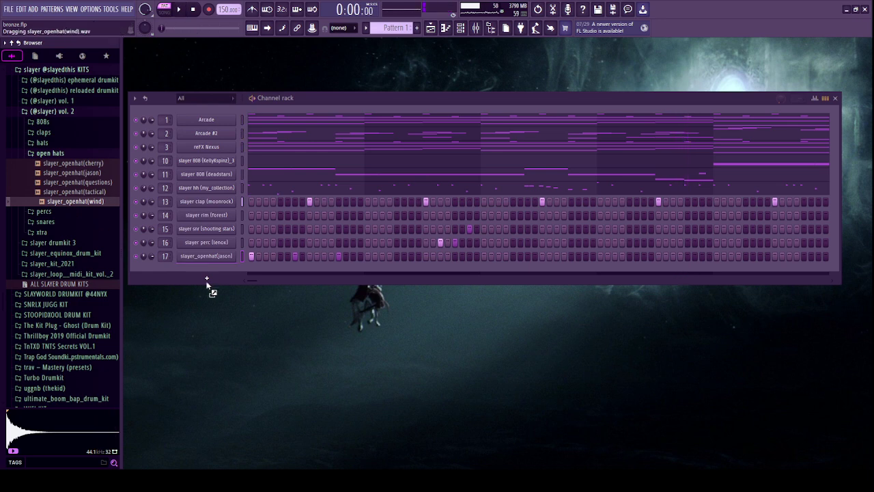
{"action": "left_click_drag", "start_coordinate": [208, 286], "coordinate": [208, 285]}
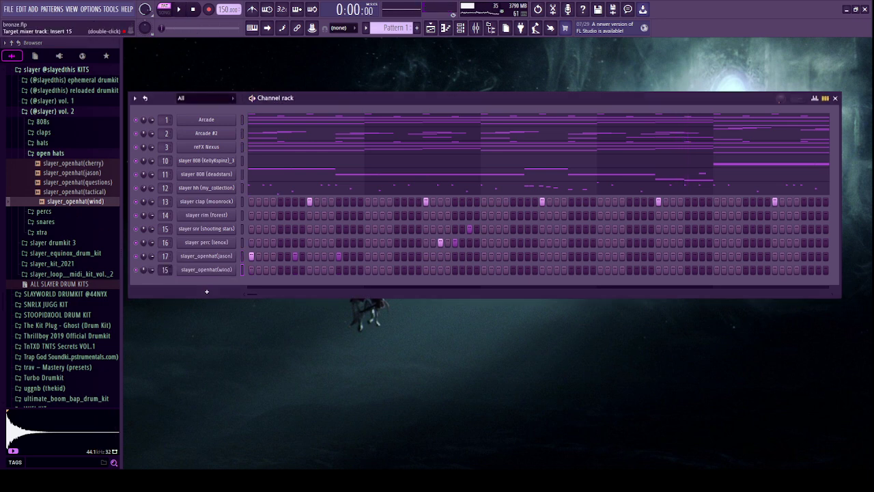
{"action": "key", "text": "space"}
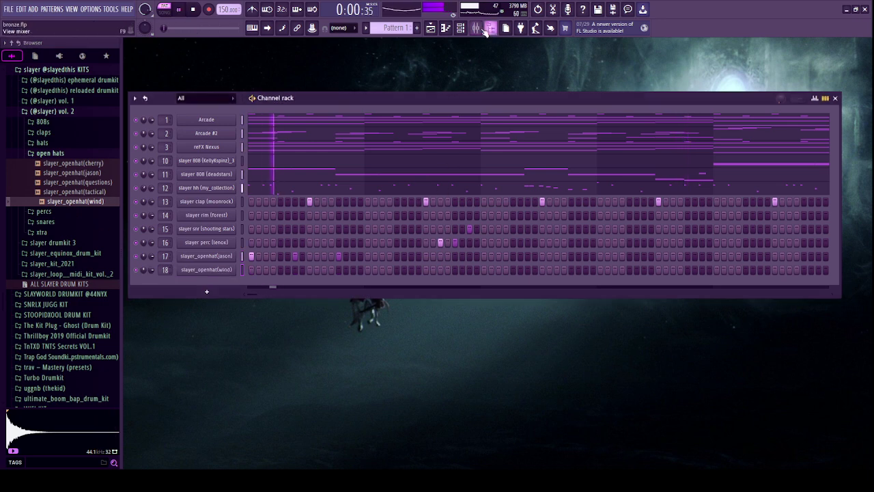
{"action": "left_click", "coordinate": [476, 27]}
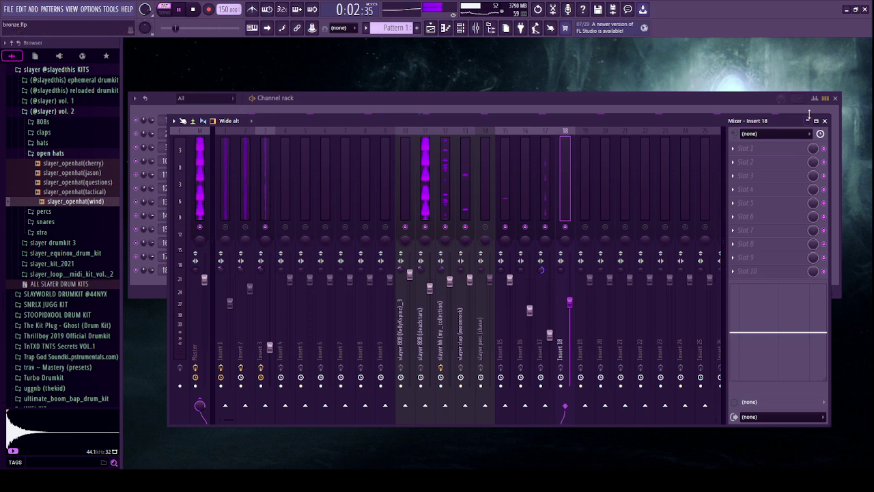
{"action": "left_click", "coordinate": [824, 121]}
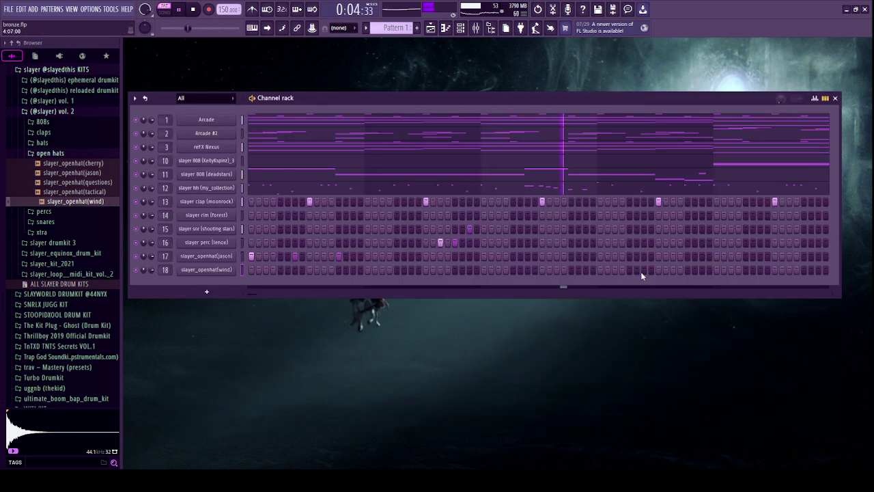
Place a slayer_openhat(wind) hit on step 53 and recheck Insert 18 in the mixer.
{"action": "left_click", "coordinate": [476, 29]}
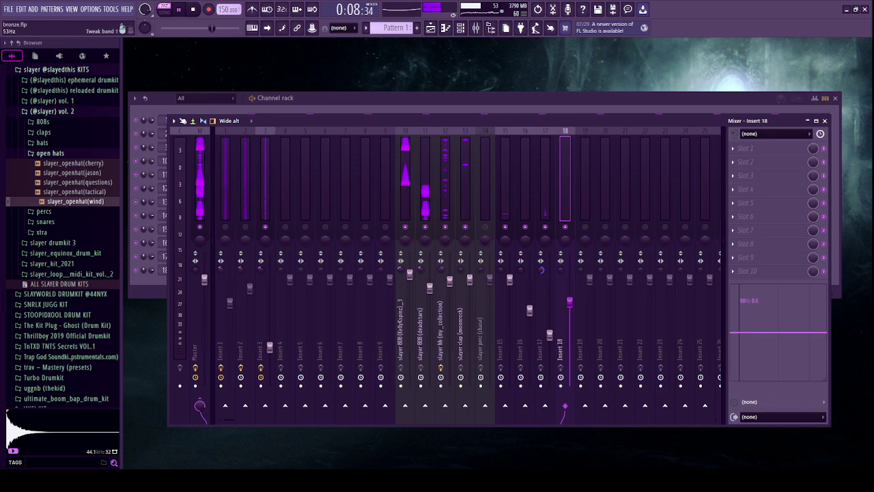
{"action": "key", "text": "F9"}
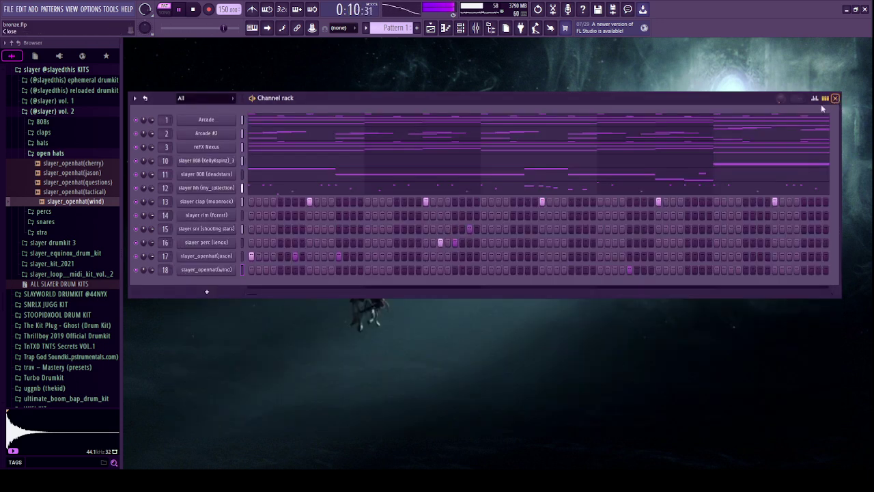
{"action": "left_click", "coordinate": [834, 98]}
{"action": "left_click", "coordinate": [469, 28]}
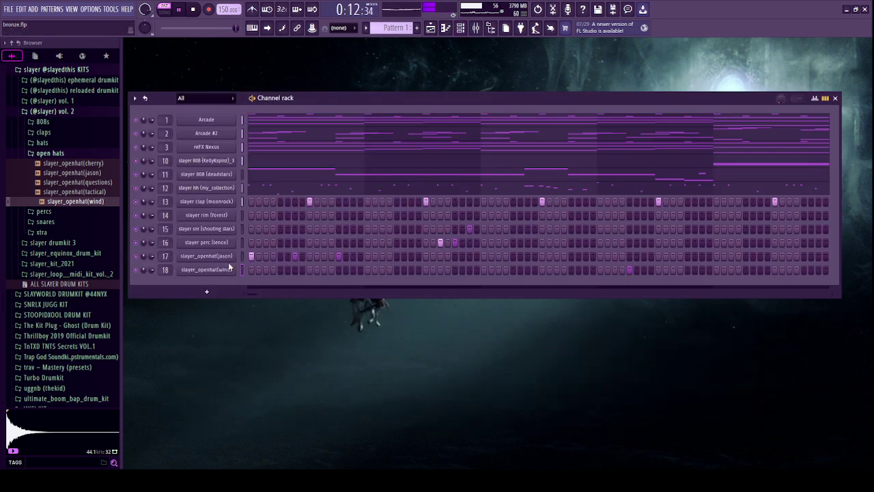
Add a C5 slayer_openhat(jason) note at the start of bar 5 and try positions for a second note within that bar.
{"action": "key", "text": "F7"}
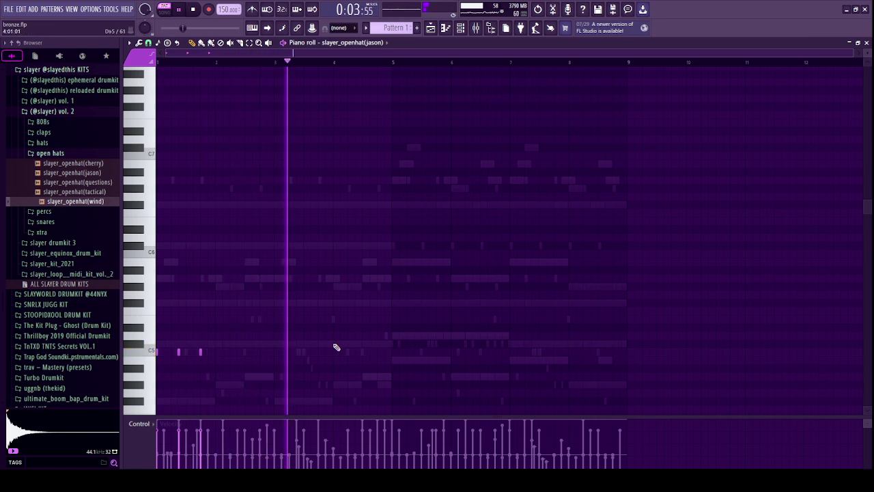
{"action": "left_click", "coordinate": [392, 352]}
{"action": "left_click", "coordinate": [414, 352]}
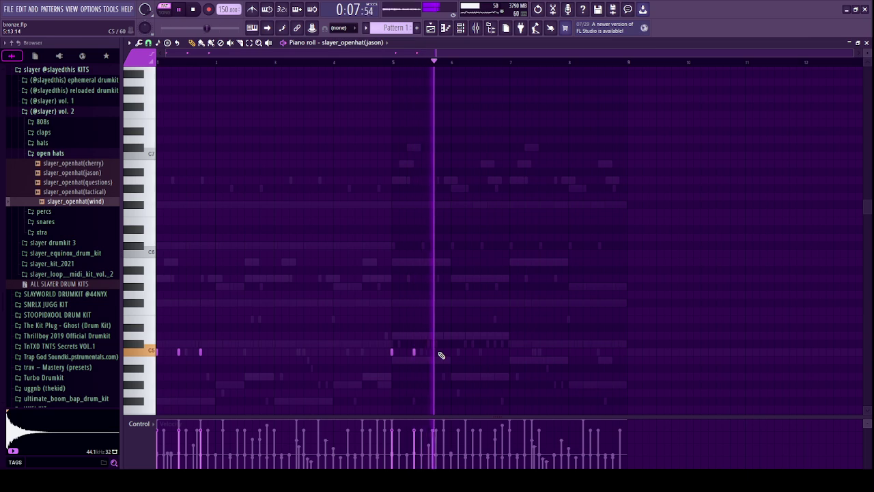
{"action": "key", "text": "space"}
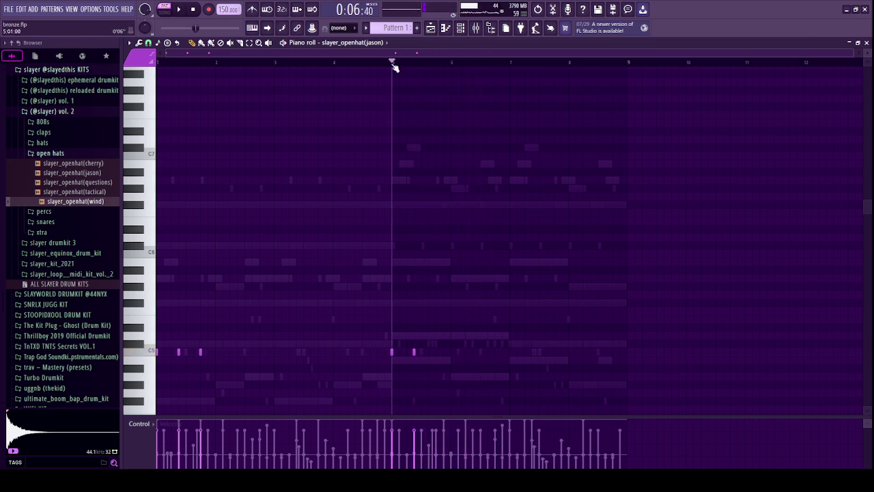
{"action": "key", "text": "space"}
{"action": "right_click", "coordinate": [415, 353]}
{"action": "left_click", "coordinate": [437, 353]}
{"action": "key", "text": "space"}
{"action": "right_click", "coordinate": [435, 353]}
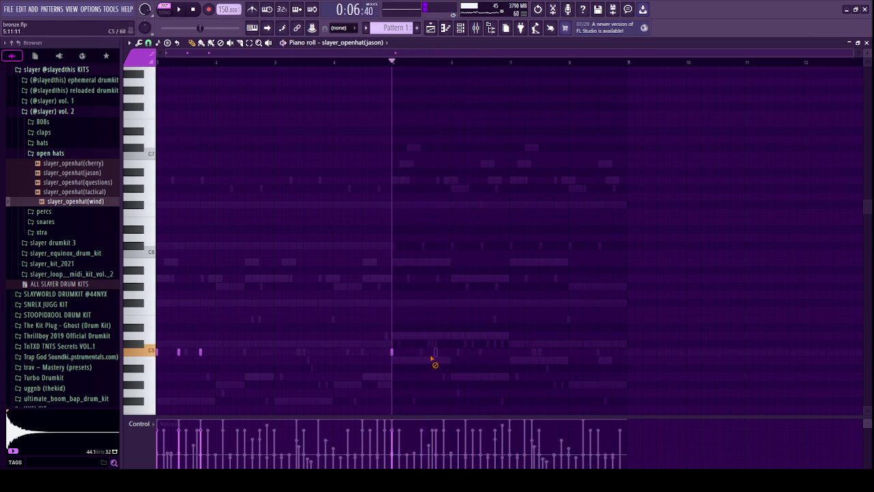
Add slayer_openhat(jason) notes on step 15 of bar 5 and step 5 of bar 6, and close the piano roll.
{"action": "key", "text": "space"}
{"action": "left_click", "coordinate": [443, 352]}
{"action": "left_click", "coordinate": [465, 351]}
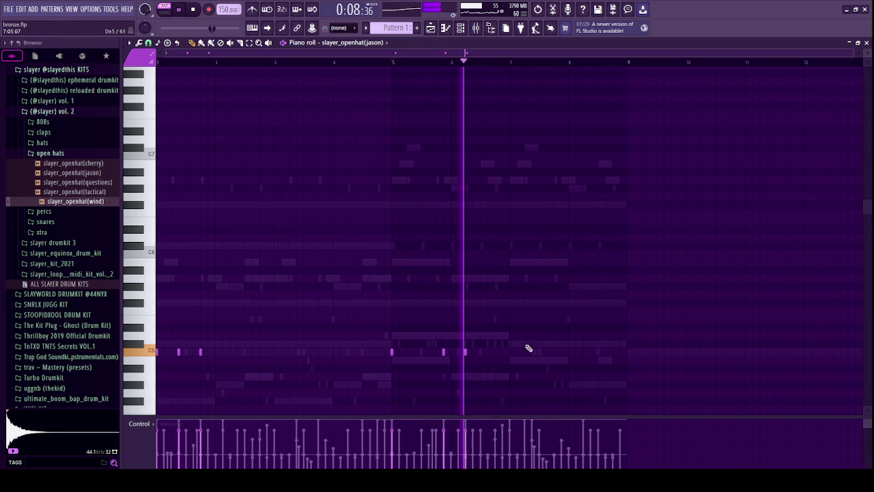
{"action": "left_click", "coordinate": [866, 43]}
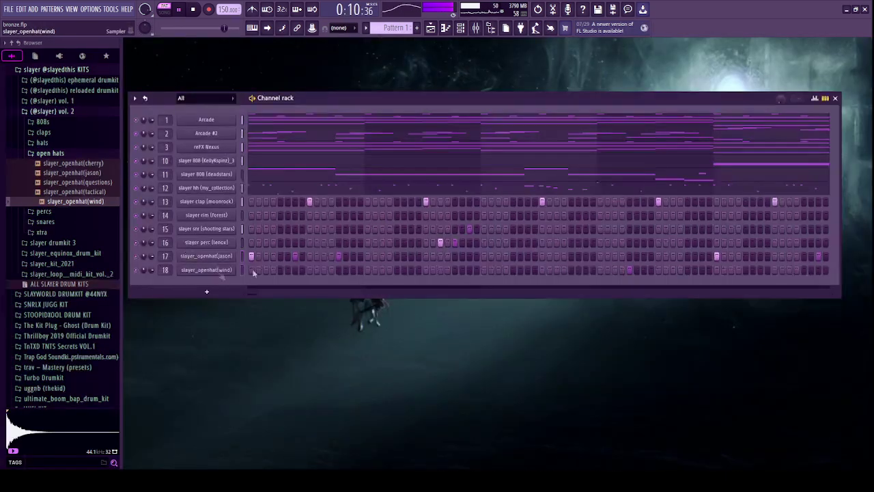
Add a slayer_openhat(wind) note on the second beat of bar 8 and raise the channel's notes one semitone.
{"action": "key", "text": "F7"}
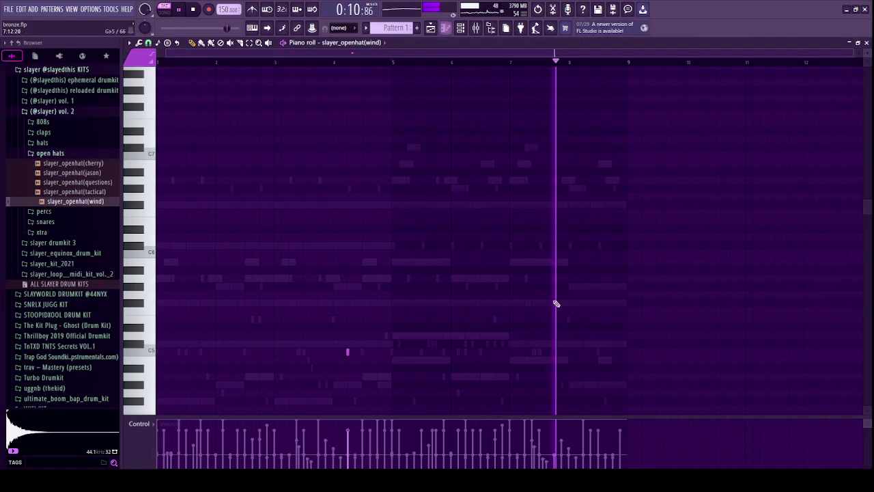
{"action": "left_click", "coordinate": [582, 351]}
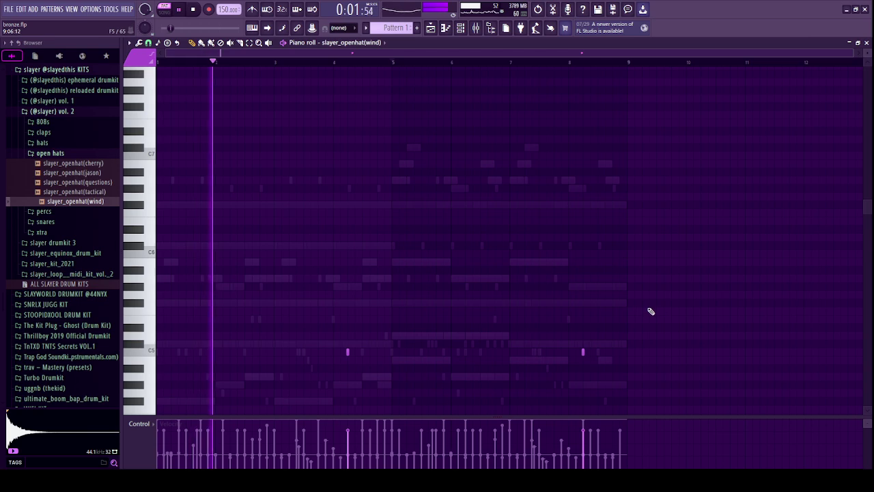
{"action": "key", "text": "shift+Up"}
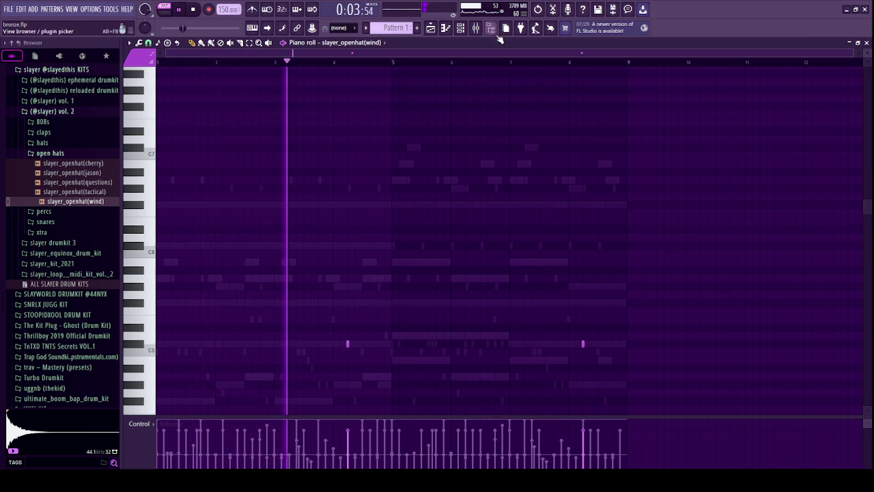
Cut Insert 18's low frequencies by 18 dB with the track EQ, adjust its stereo separation, and return to the channel rack.
{"action": "key", "text": "F9"}
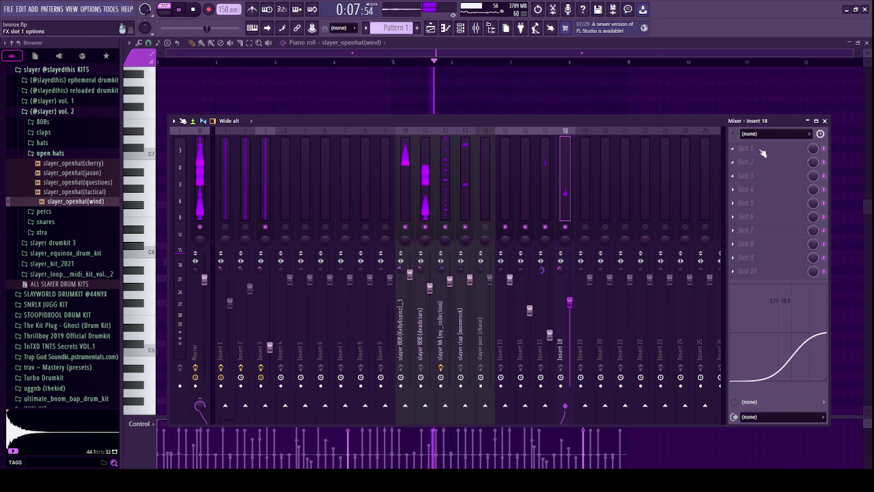
{"action": "left_click", "coordinate": [825, 121]}
{"action": "left_click", "coordinate": [867, 42]}
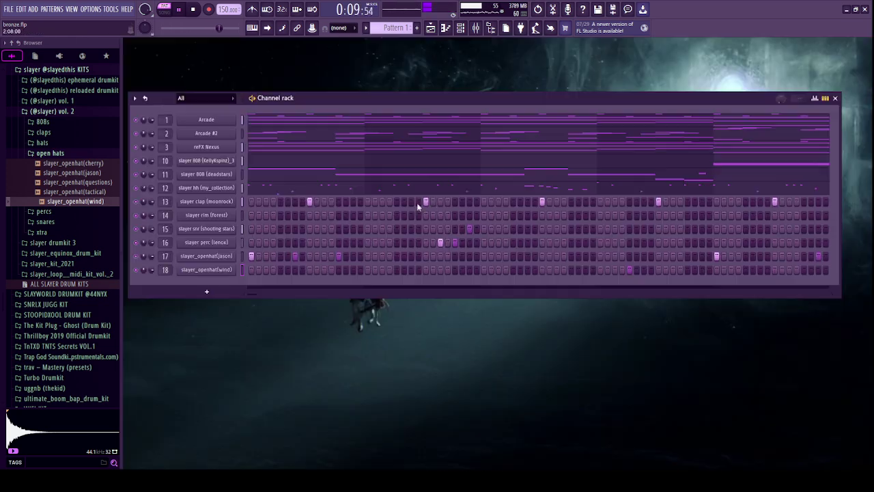
Check the sampler settings of slayer_openhat(wind) and raise Insert 18's volume slightly in the mixer.
{"action": "left_click", "coordinate": [191, 271]}
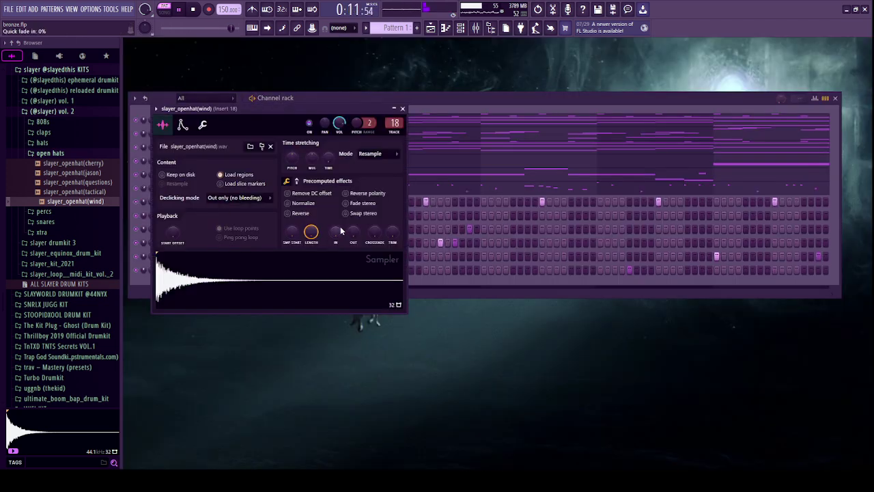
{"action": "left_click", "coordinate": [403, 109]}
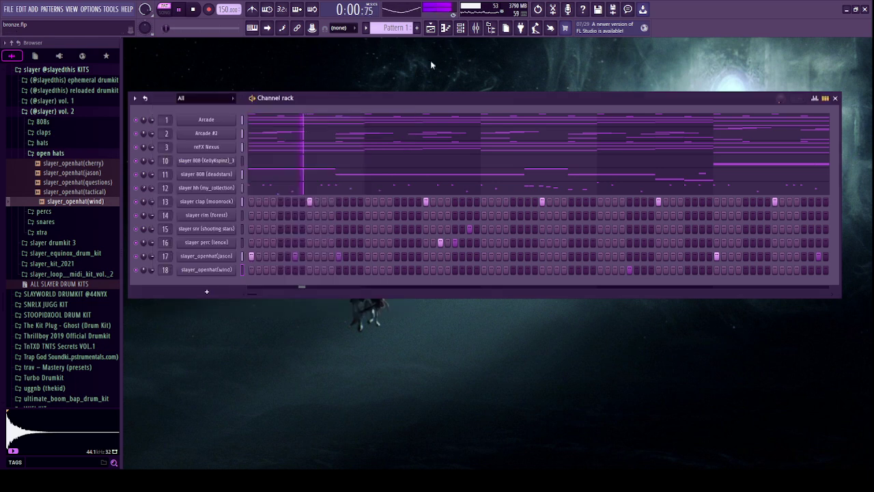
{"action": "left_click", "coordinate": [476, 30]}
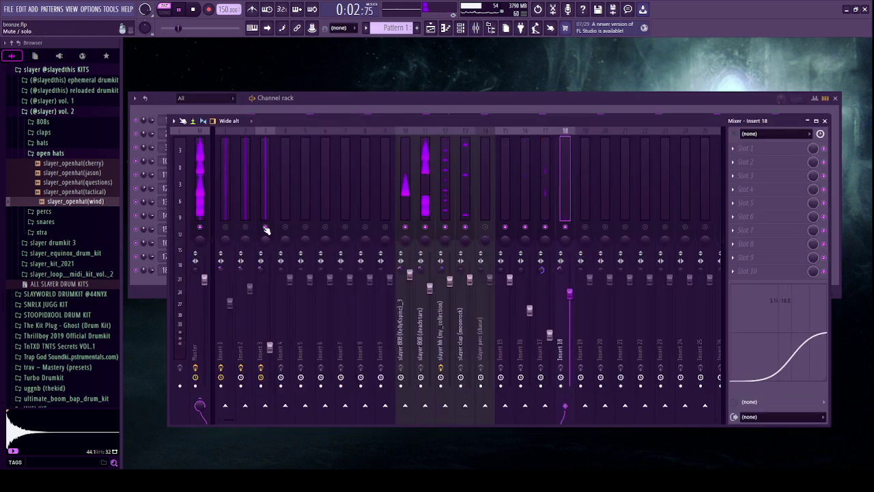
Mute Insert 3, unmute Insert 2 and raise Insert 2's volume slightly.
{"action": "left_click", "coordinate": [248, 288]}
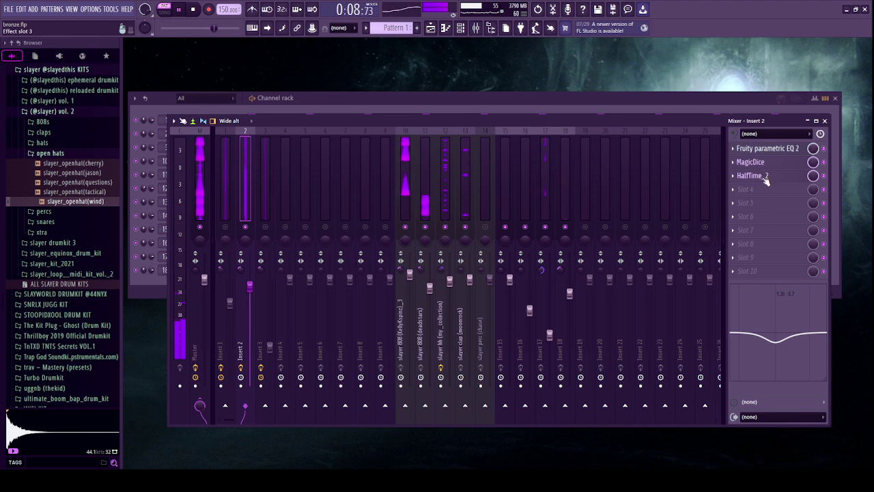
Try different orders of Fruity parametric EQ 2, MagicDice and HalfTime_2 in Insert 2's effect slots.
{"action": "left_click_drag", "start_coordinate": [765, 176], "coordinate": [765, 151]}
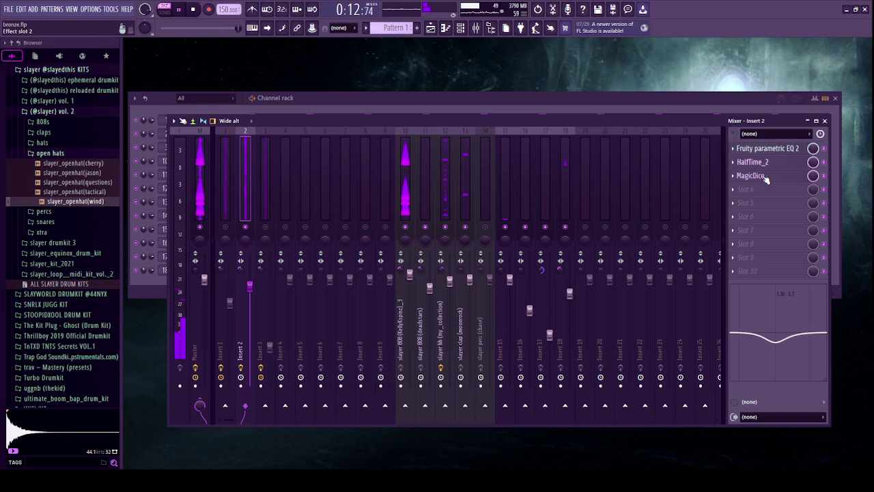
{"action": "left_click_drag", "start_coordinate": [766, 179], "coordinate": [769, 149]}
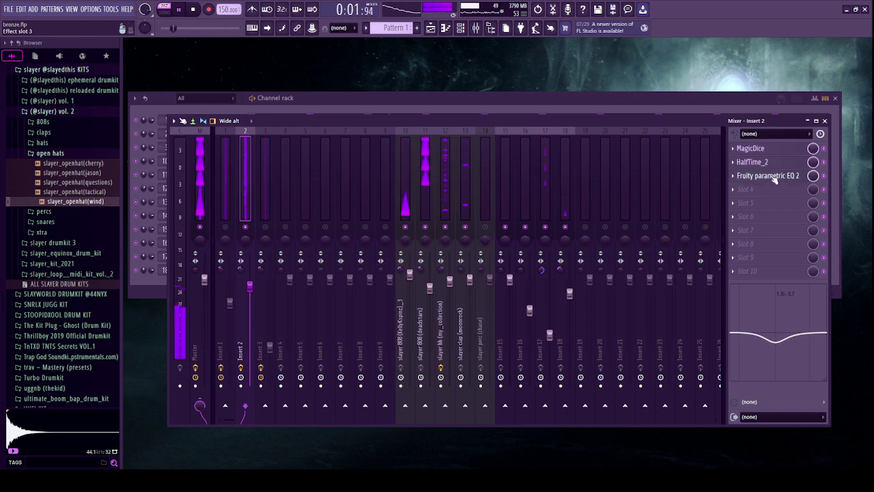
{"action": "left_click_drag", "start_coordinate": [775, 179], "coordinate": [766, 148]}
Raise the low-pass cutoff in Insert 2's Fruity parametric EQ 2 and set its high-pass band to about 227 Hz.
{"action": "left_click", "coordinate": [765, 148]}
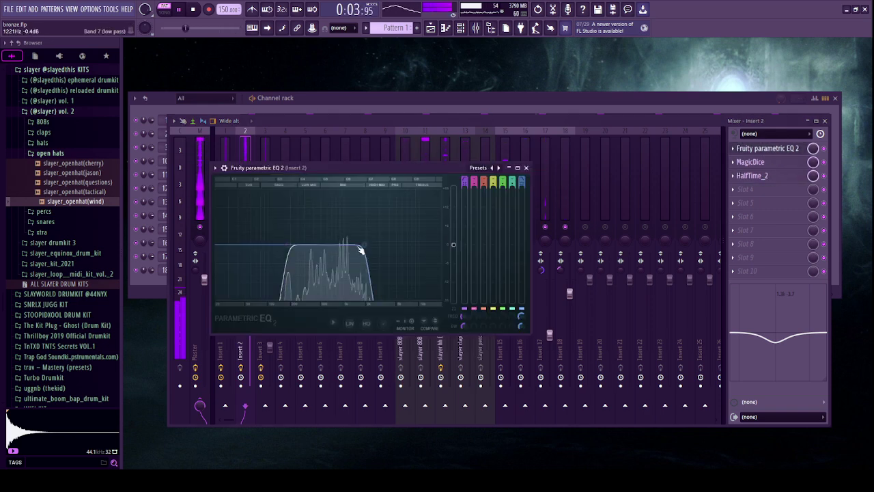
{"action": "left_click_drag", "start_coordinate": [361, 251], "coordinate": [408, 245]}
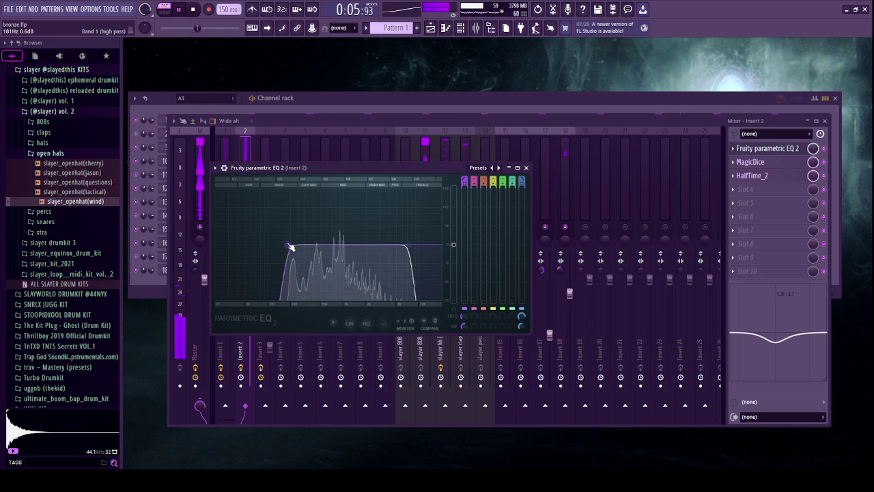
{"action": "left_click_drag", "start_coordinate": [290, 247], "coordinate": [294, 245]}
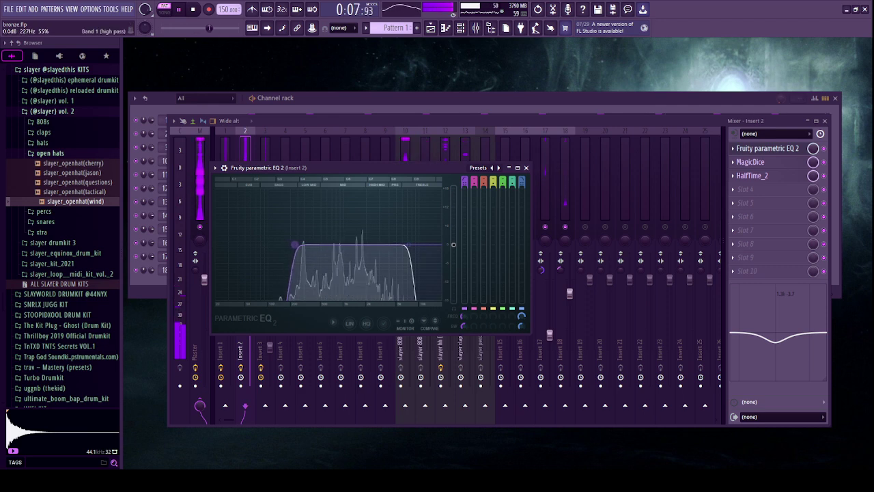
{"action": "left_click", "coordinate": [526, 167]}
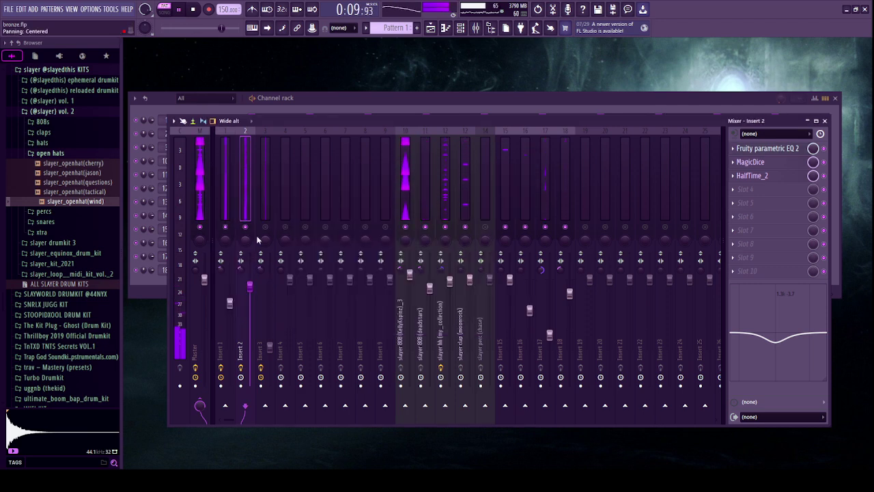
Raise Insert 1's volume to about -3.4 dB and lower Insert 2's volume slightly in the mixer.
{"action": "left_click", "coordinate": [230, 300]}
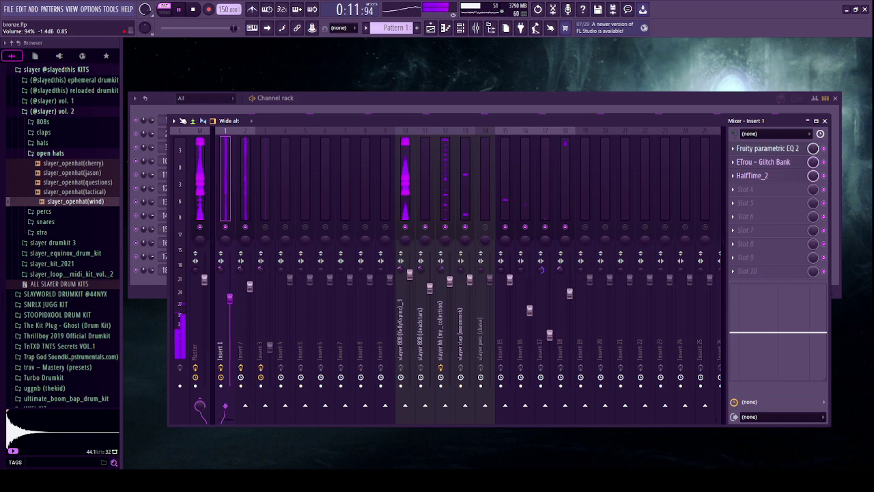
{"action": "left_click_drag", "start_coordinate": [250, 286], "coordinate": [230, 295]}
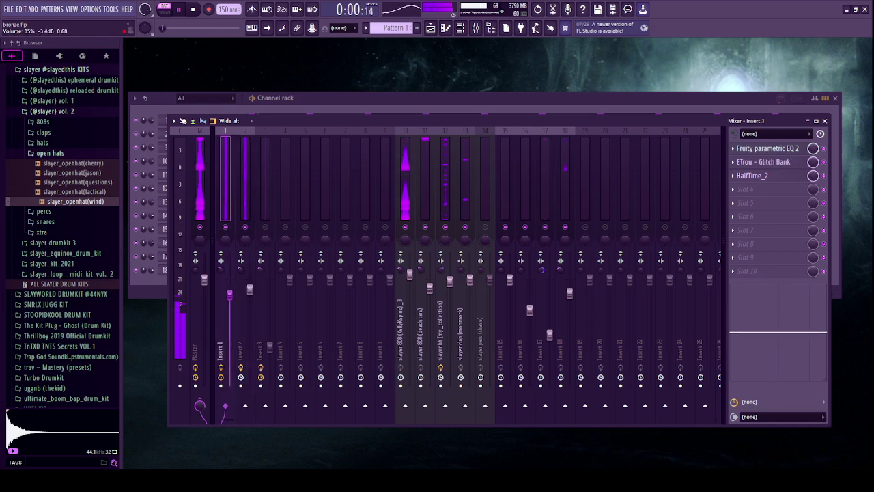
{"action": "left_click", "coordinate": [825, 120]}
{"action": "left_click", "coordinate": [835, 97]}
{"action": "left_click", "coordinate": [89, 153]}
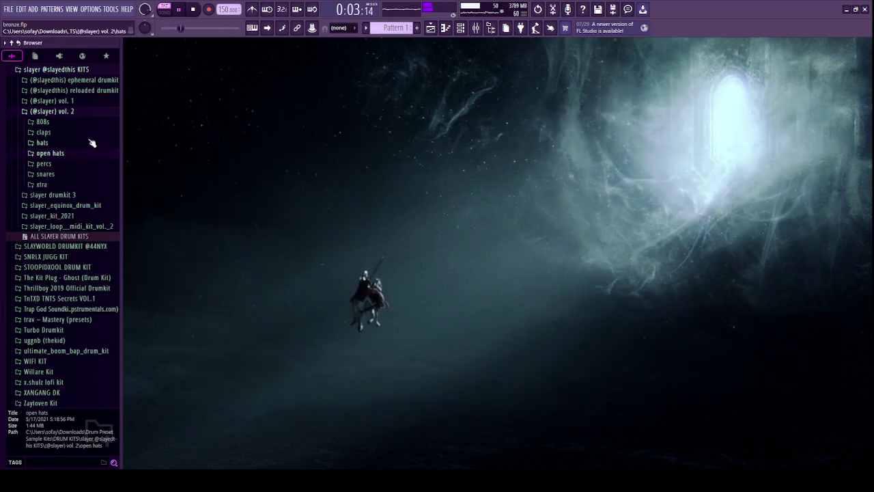
{"action": "left_click", "coordinate": [461, 28]}
{"action": "left_click", "coordinate": [42, 121]}
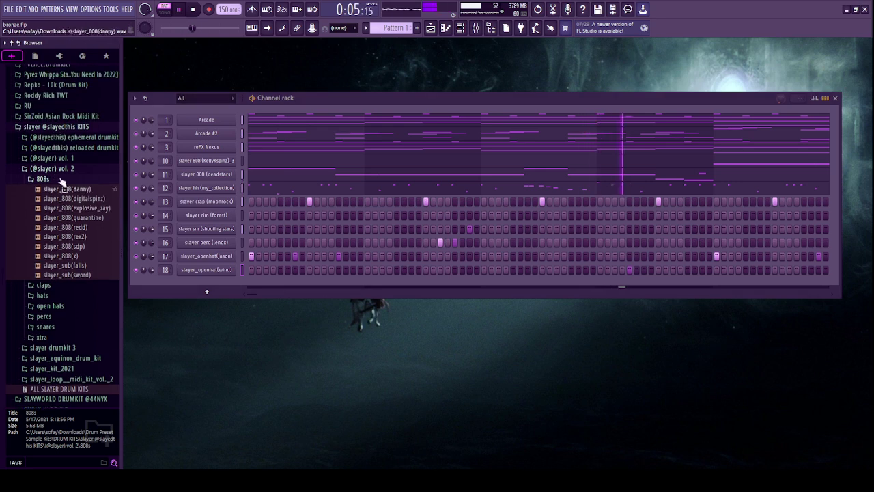
{"action": "left_click", "coordinate": [59, 127]}
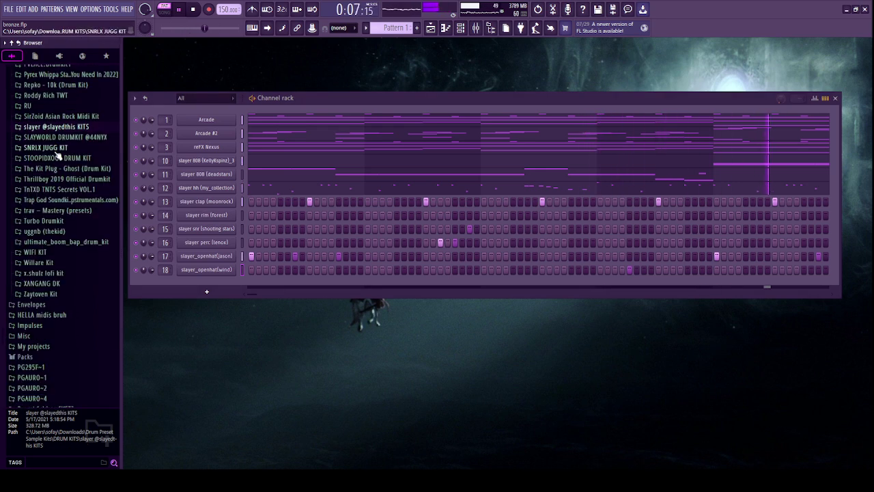
{"action": "left_click", "coordinate": [59, 189]}
{"action": "left_click", "coordinate": [58, 190]}
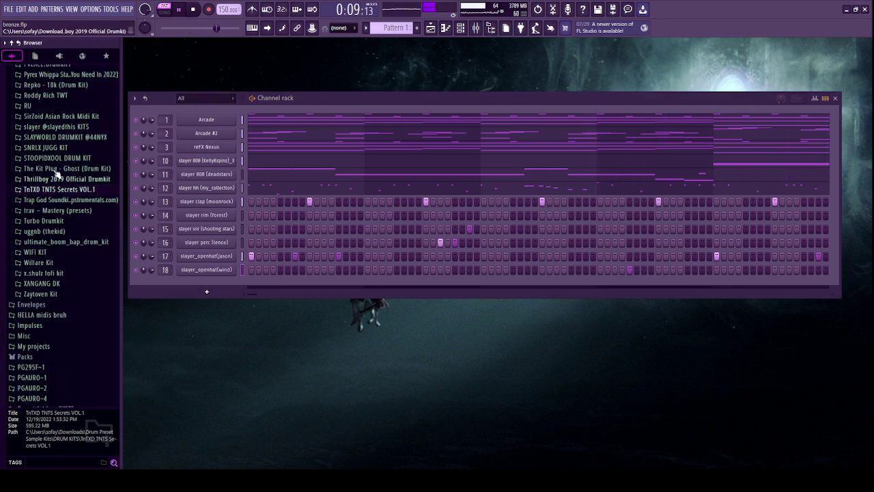
{"action": "left_click", "coordinate": [55, 128]}
{"action": "left_click", "coordinate": [60, 169]}
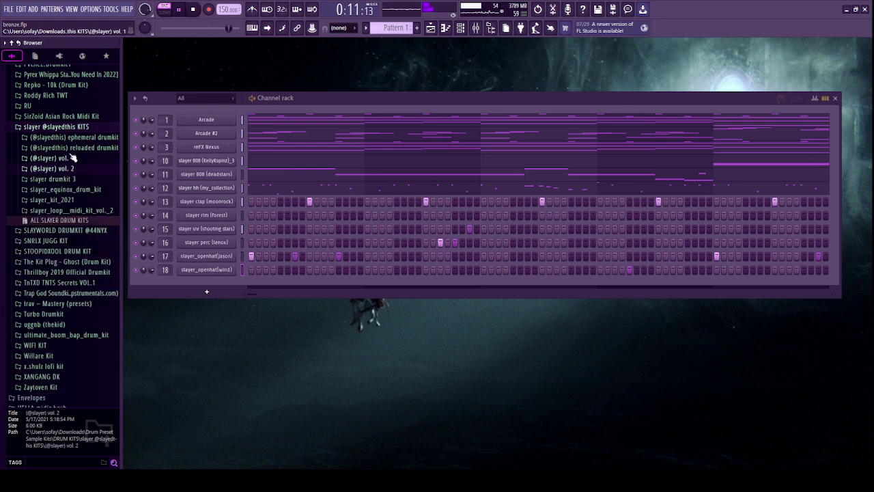
{"action": "left_click", "coordinate": [71, 148]}
{"action": "left_click", "coordinate": [86, 187]}
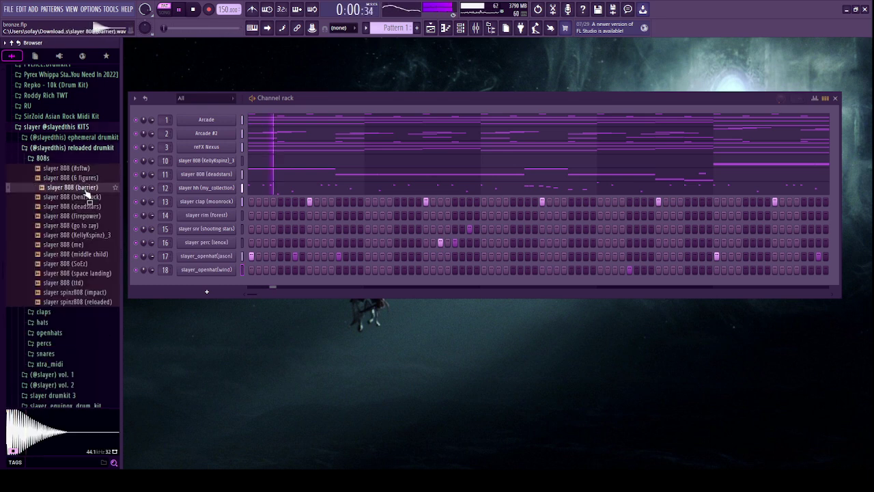
{"action": "left_click", "coordinate": [87, 206]}
{"action": "left_click", "coordinate": [89, 216]}
{"action": "left_click", "coordinate": [90, 226]}
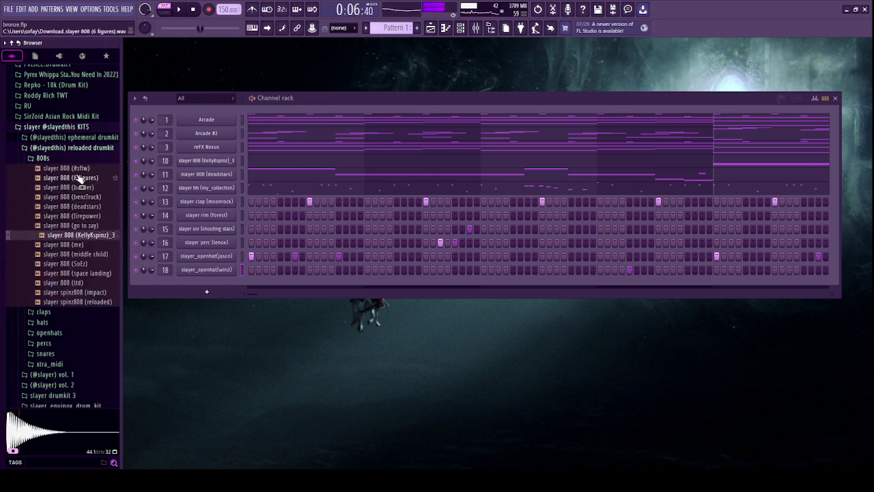
Add slayer 808 (escape attempt) from slayer_kit_2021's 808s as a new channel above slayer 808 (KellyKspinz)_3, routed to Insert 9.
{"action": "left_click", "coordinate": [68, 148]}
{"action": "left_click", "coordinate": [76, 201]}
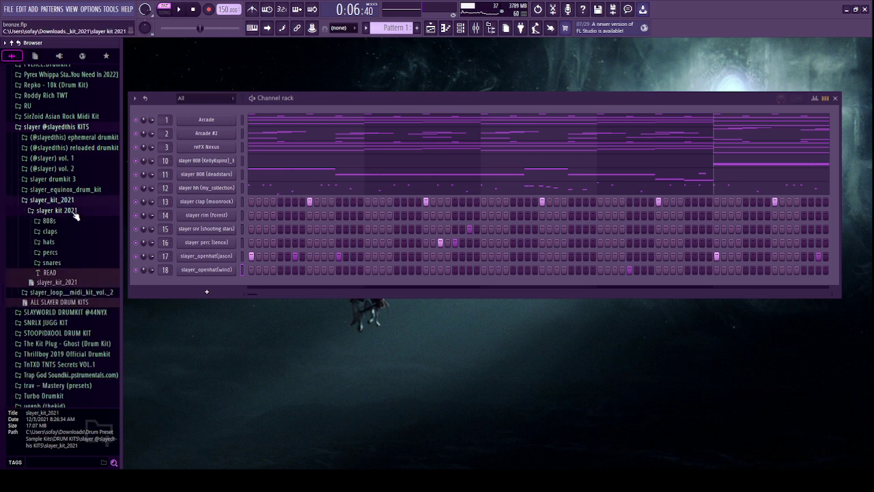
{"action": "left_click", "coordinate": [68, 211]}
{"action": "left_click", "coordinate": [65, 212]}
{"action": "left_click", "coordinate": [64, 222]}
{"action": "left_click", "coordinate": [88, 249]}
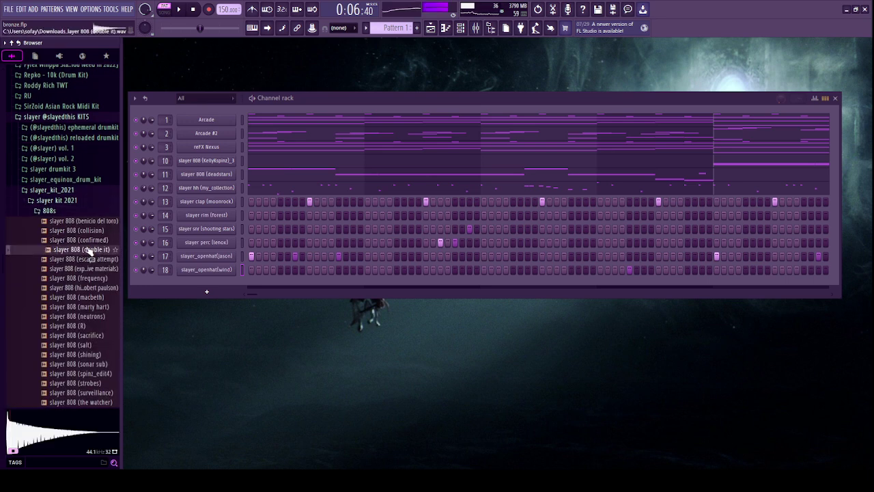
{"action": "left_click_drag", "start_coordinate": [95, 260], "coordinate": [167, 249]}
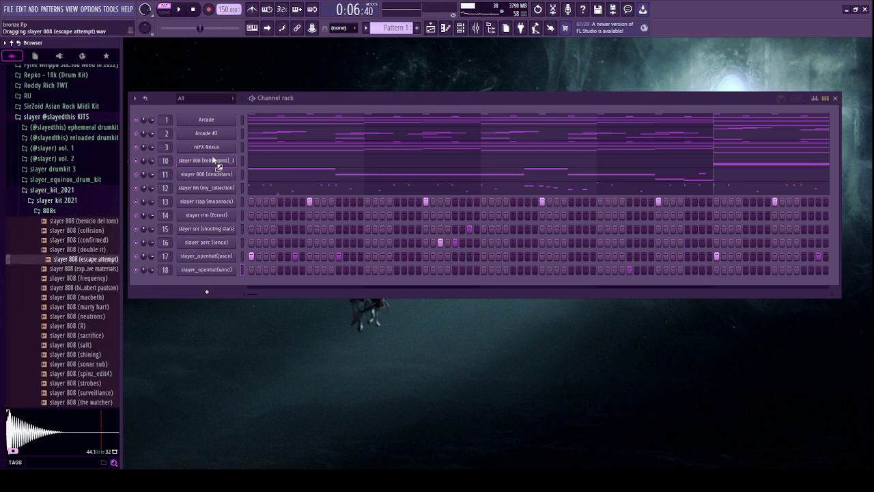
{"action": "left_click_drag", "start_coordinate": [212, 158], "coordinate": [185, 164]}
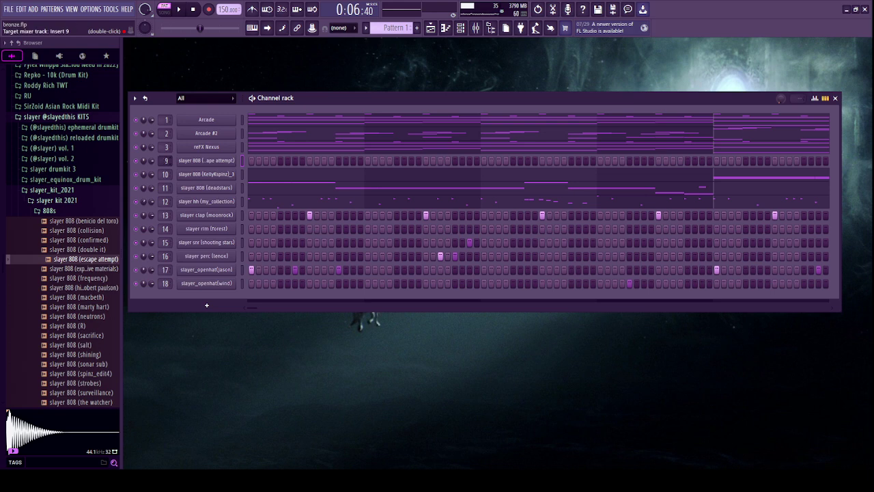
Examine the slayer 808 (escape attempt) sample in Edison and check its channel's sampler and miscellaneous settings.
{"action": "left_click", "coordinate": [225, 164]}
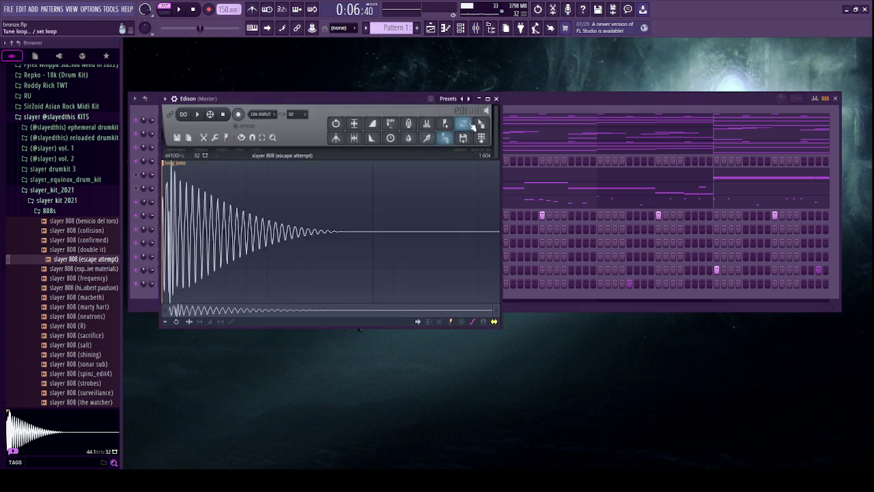
{"action": "left_click", "coordinate": [497, 98]}
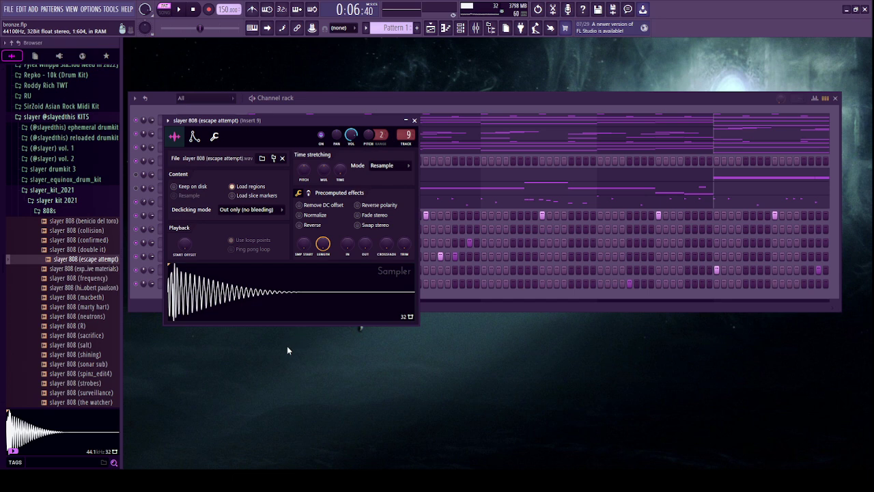
{"action": "left_click", "coordinate": [454, 88]}
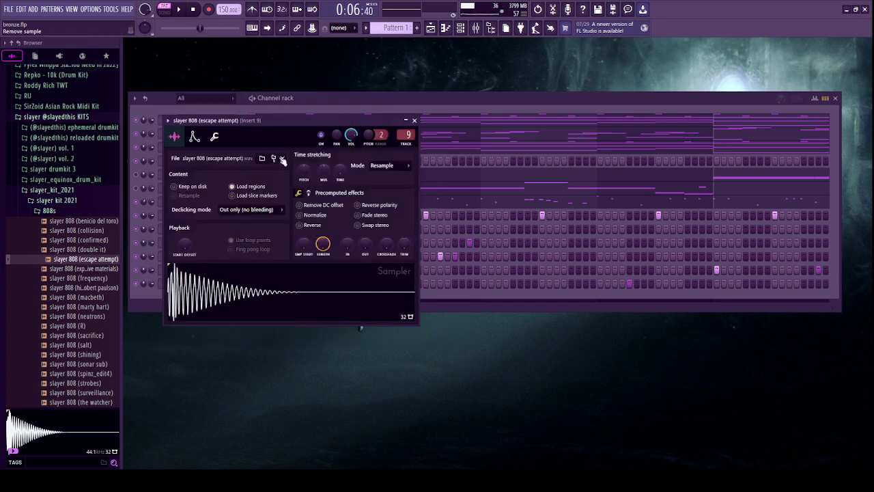
{"action": "left_click", "coordinate": [215, 138]}
{"action": "left_click", "coordinate": [414, 120]}
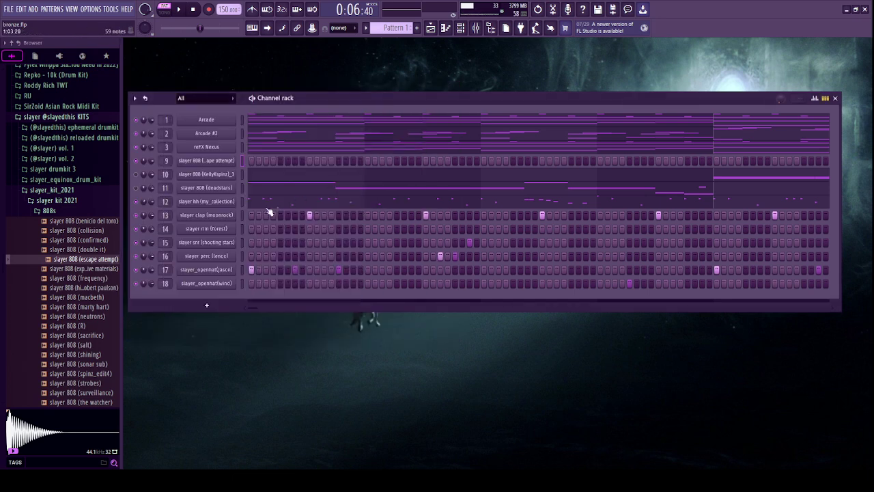
Enter an eight-bar bass line for slayer 808 (escape attempt), extending each note to the next and raising the velocities to maximum.
{"action": "key", "text": "F7"}
{"action": "scroll", "coordinate": [254, 190], "scroll_direction": "down", "scroll_amount": 5}
{"action": "scroll", "coordinate": [226, 263], "scroll_direction": "down", "scroll_amount": 4}
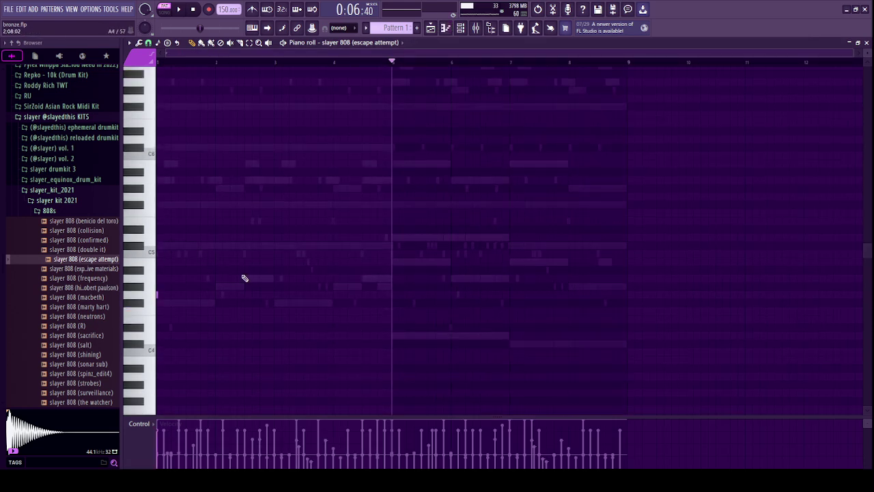
{"action": "left_click", "coordinate": [476, 29]}
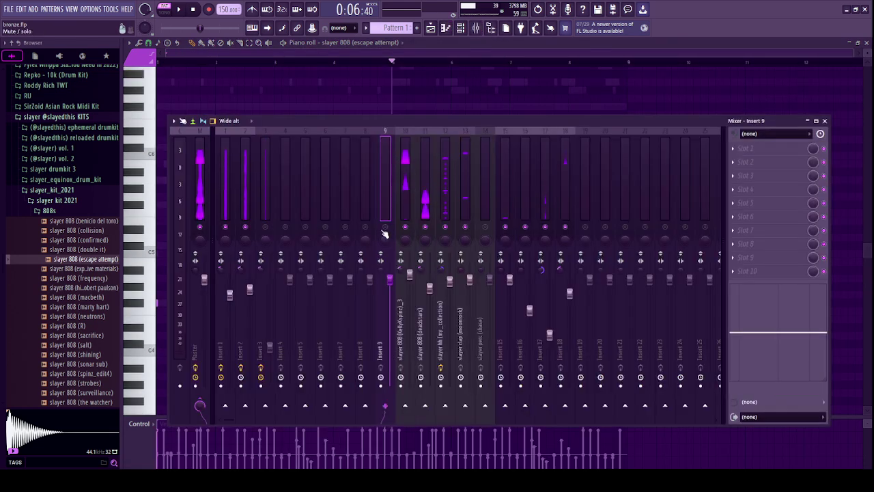
{"action": "left_click", "coordinate": [825, 121]}
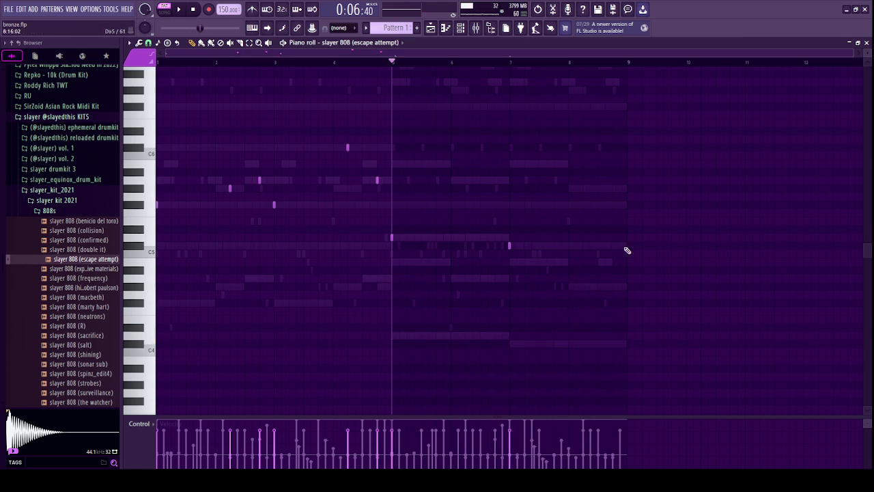
{"action": "key", "text": "ctrl+l"}
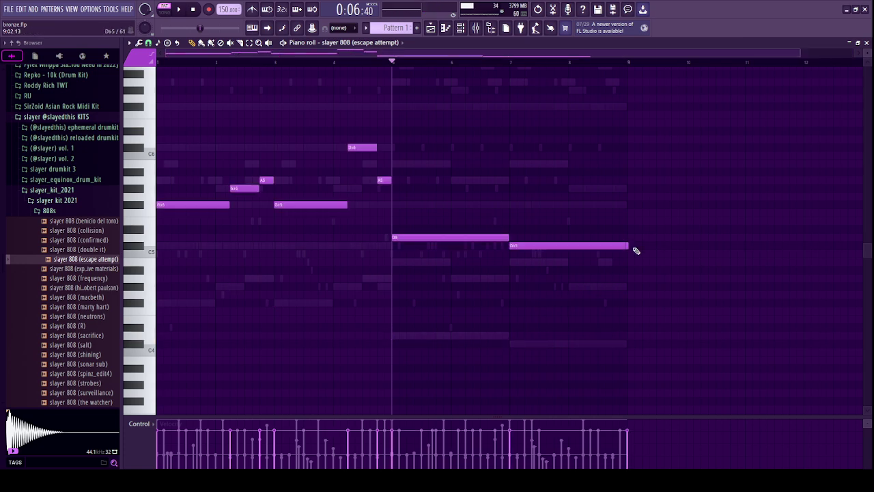
{"action": "left_click_drag", "start_coordinate": [657, 161], "coordinate": [157, 291]}
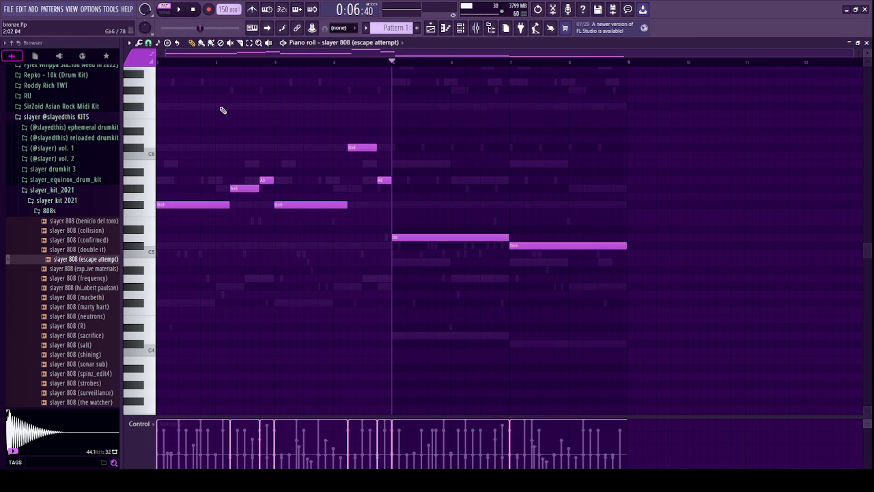
Replace the opening Gb5 note with shorter A5, Ab5 and Db5 notes and move the following Ab5 to Db5, extending it to bar 3.
{"action": "key", "text": "space"}
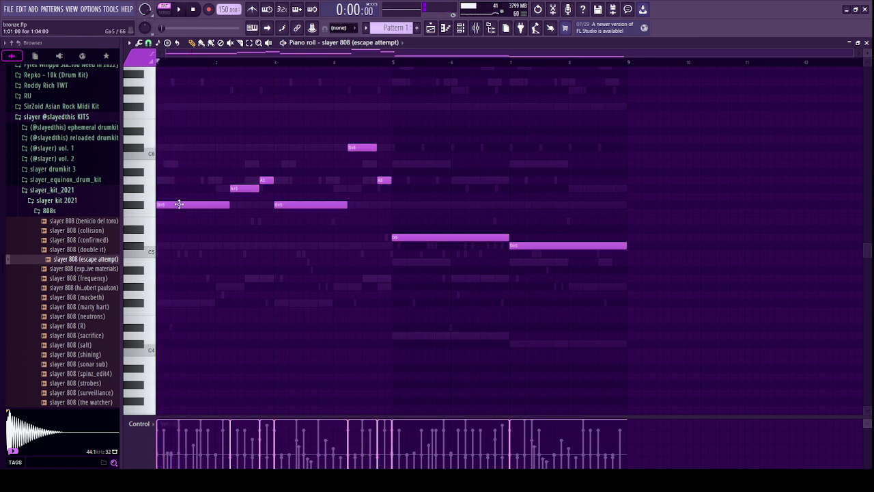
{"action": "left_click_drag", "start_coordinate": [179, 205], "coordinate": [211, 253]}
{"action": "key", "text": "space"}
{"action": "key", "text": "space"}
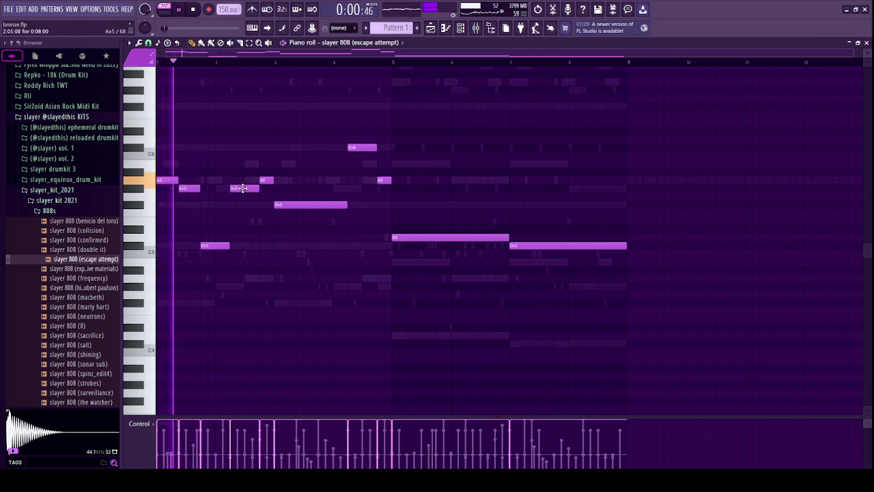
{"action": "left_click_drag", "start_coordinate": [242, 190], "coordinate": [218, 245]}
{"action": "left_click_drag", "start_coordinate": [245, 246], "coordinate": [274, 245]}
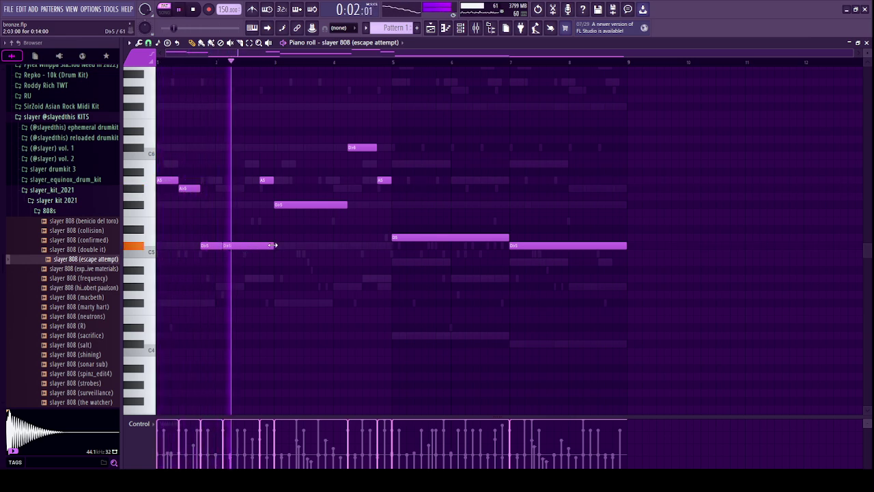
Delete the A5 note at the end of bar 2 and all bass notes in bars 3 and 4.
{"action": "right_click", "coordinate": [266, 180]}
{"action": "key", "text": "space"}
{"action": "right_click", "coordinate": [299, 205]}
{"action": "key", "text": "space"}
{"action": "right_click", "coordinate": [363, 148]}
{"action": "right_click", "coordinate": [384, 180]}
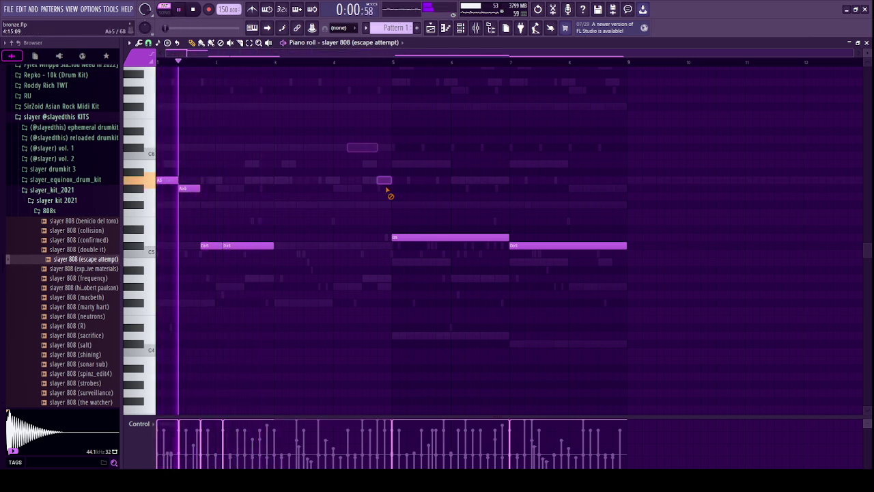
Duplicate the two-bar bass phrase from bars 1 and 2 into bars 3 and 4.
{"action": "left_click_drag", "start_coordinate": [283, 128], "coordinate": [156, 276]}
{"action": "key", "text": "ctrl+b"}
{"action": "key", "text": "ctrl+d"}
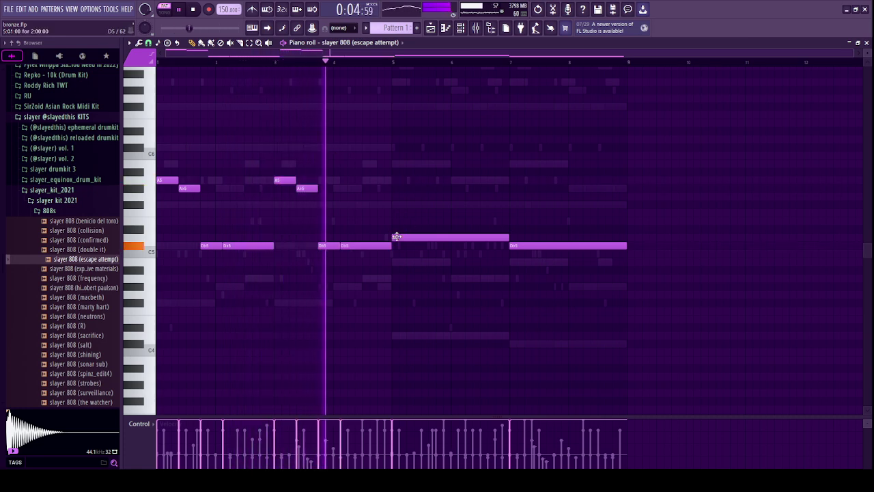
Add an A4 note at the end of bar 4, trim it to bar 5 and shorten the preceding Db5 note to meet it.
{"action": "left_click", "coordinate": [394, 278]}
{"action": "key", "text": "space"}
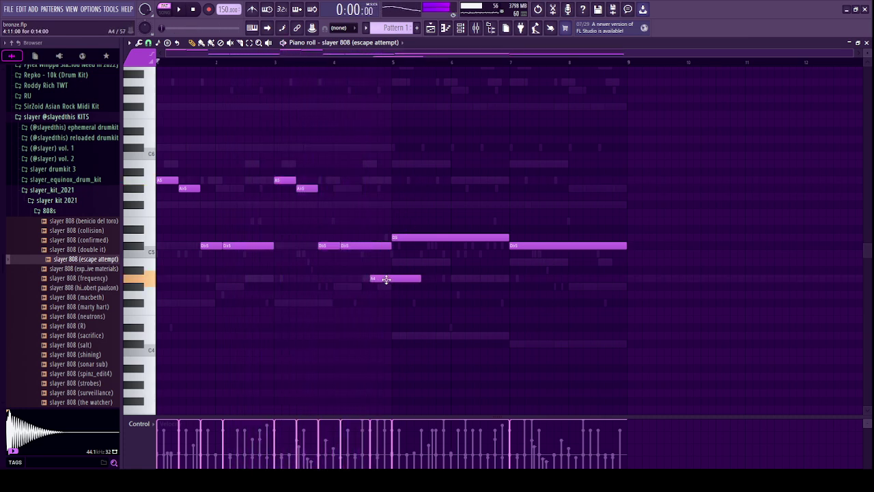
{"action": "key", "text": "space"}
{"action": "left_click_drag", "start_coordinate": [419, 278], "coordinate": [392, 282]}
{"action": "left_click_drag", "start_coordinate": [390, 246], "coordinate": [368, 246]}
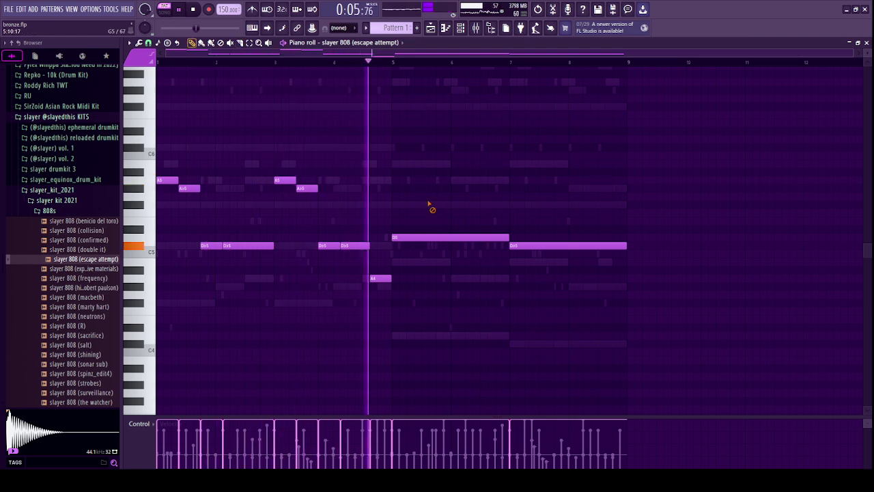
Slice the D5 bass note in bars 5 and 6 and the Db5 note in bars 7 and 8 into three segments each.
{"action": "left_click", "coordinate": [465, 239]}
{"action": "left_click", "coordinate": [488, 239]}
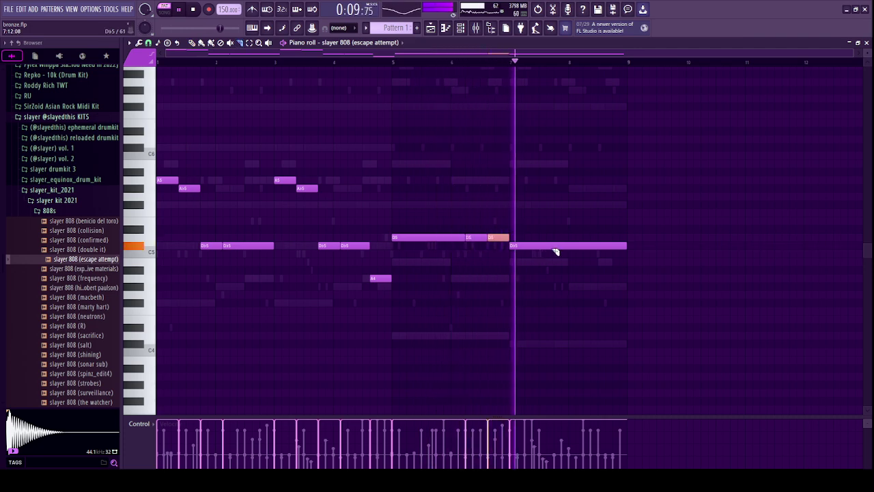
{"action": "left_click", "coordinate": [583, 248]}
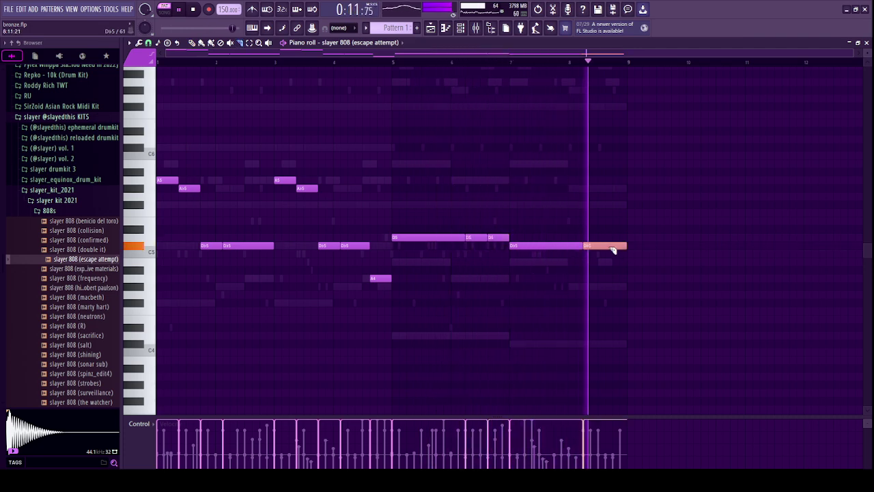
{"action": "left_click", "coordinate": [606, 247]}
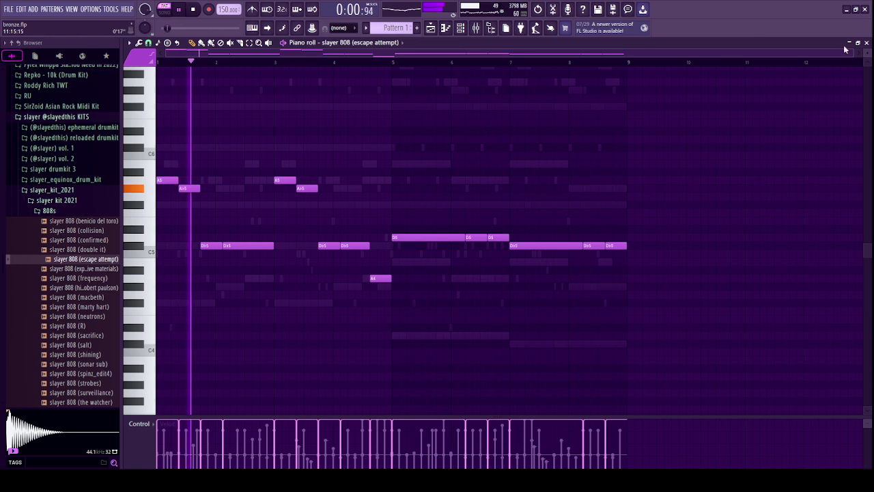
{"action": "left_click", "coordinate": [867, 43]}
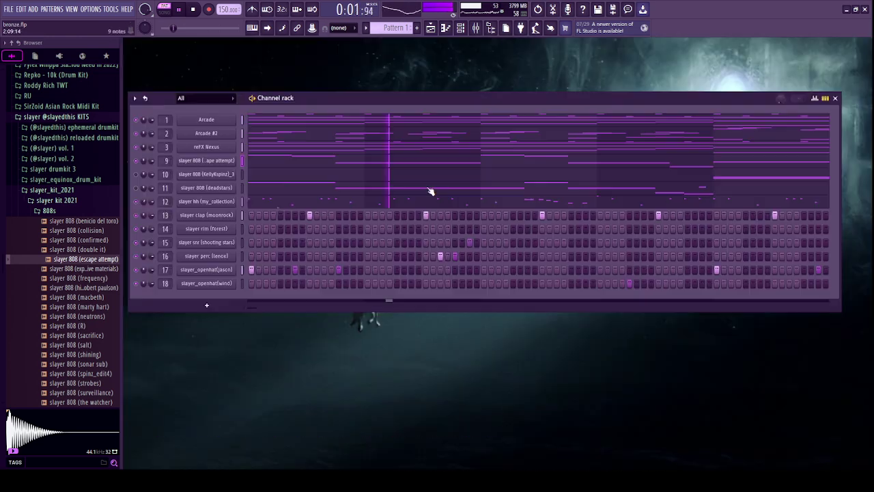
Add an Xpand!2 channel beneath reFX Nexus and route it to mixer Insert 4.
{"action": "left_click", "coordinate": [68, 213]}
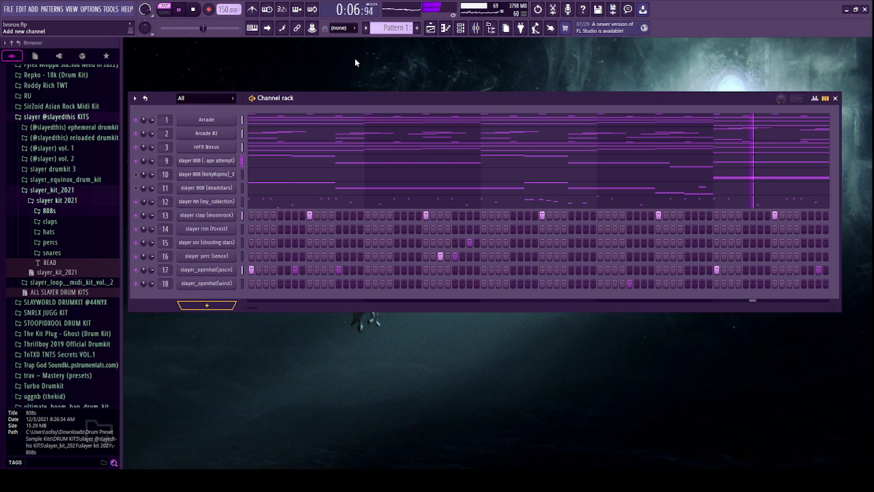
{"action": "left_click", "coordinate": [349, 100]}
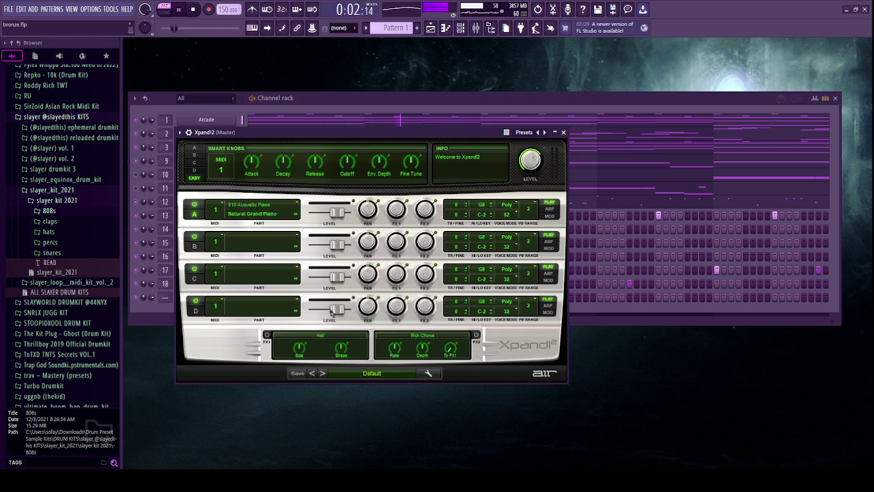
{"action": "left_click", "coordinate": [563, 132]}
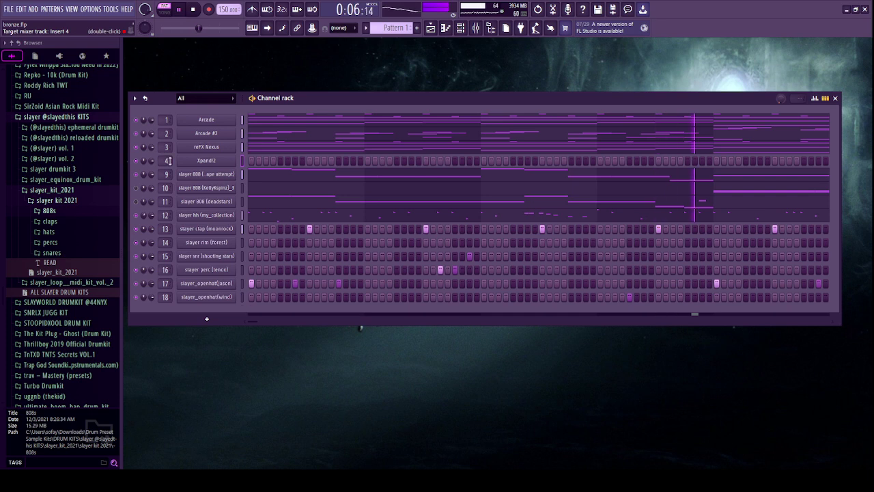
{"action": "key", "text": "F9"}
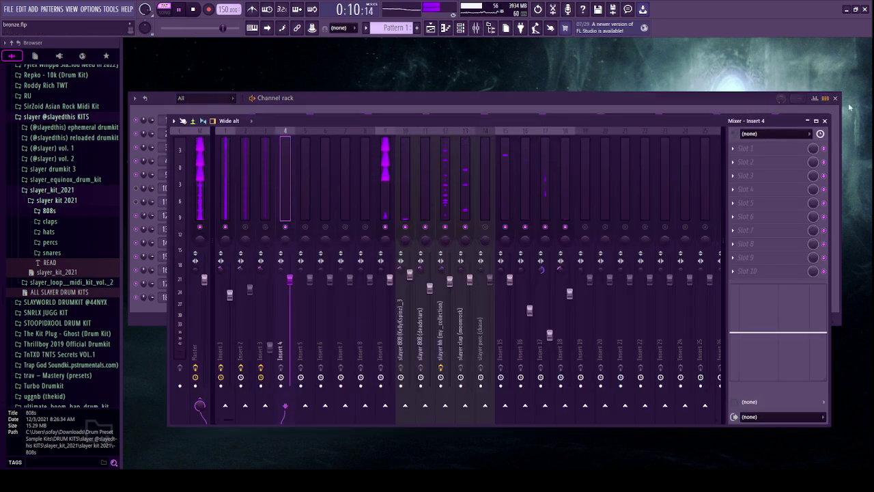
{"action": "left_click", "coordinate": [825, 121]}
Stack one-bar Gb4, Db5, Gb5, Ab5, A5, B5, Db6 and Gb6 notes in bar 1 of the Xpand!2 piano roll.
{"action": "key", "text": "F7"}
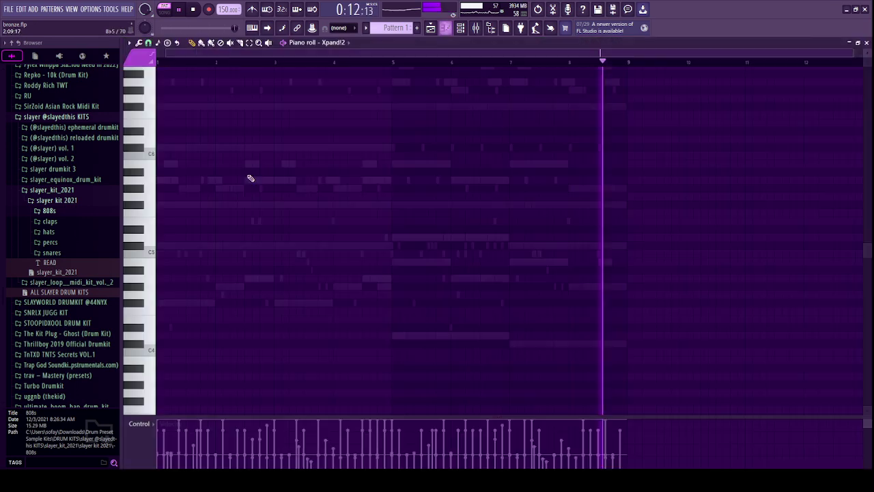
{"action": "scroll", "coordinate": [194, 210], "scroll_direction": "down", "scroll_amount": 1}
{"action": "key", "text": "space"}
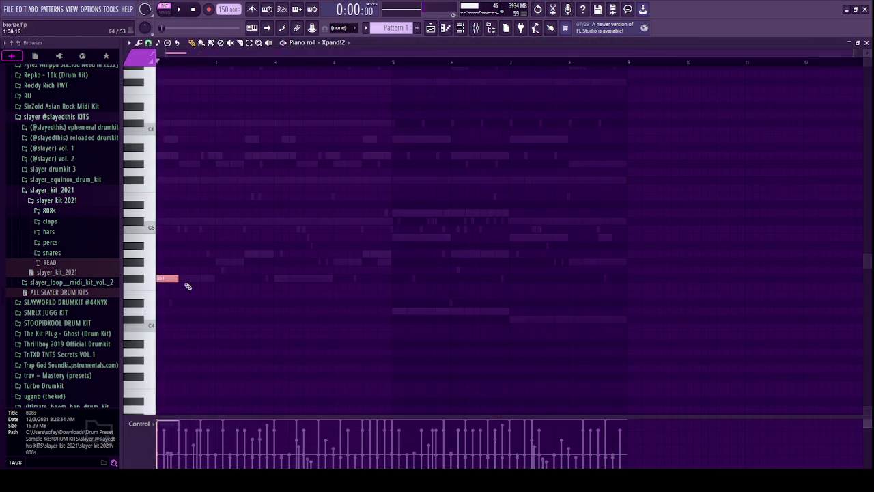
{"action": "key", "text": "space"}
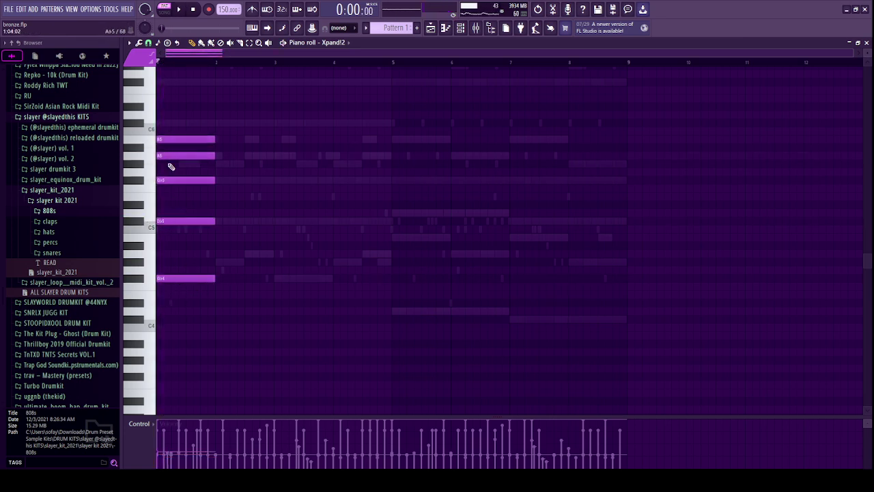
{"action": "left_click_drag", "start_coordinate": [195, 80], "coordinate": [212, 311]}
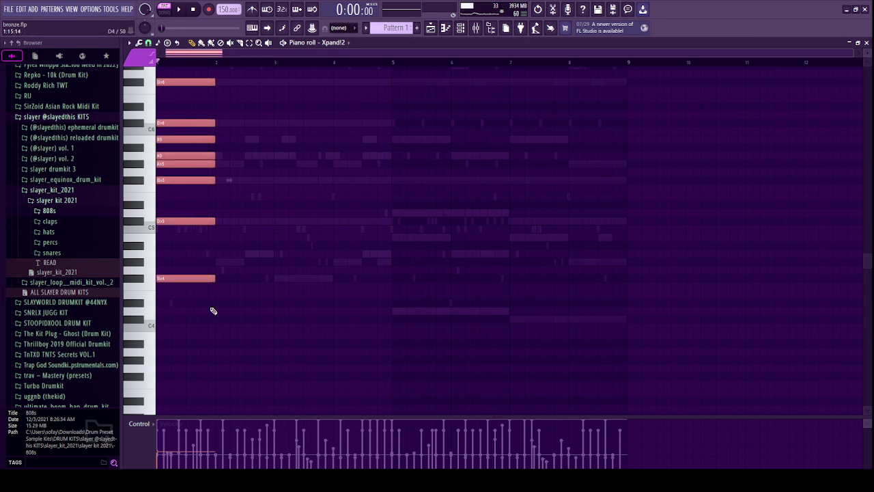
{"action": "key", "text": "space"}
{"action": "key", "text": "space"}
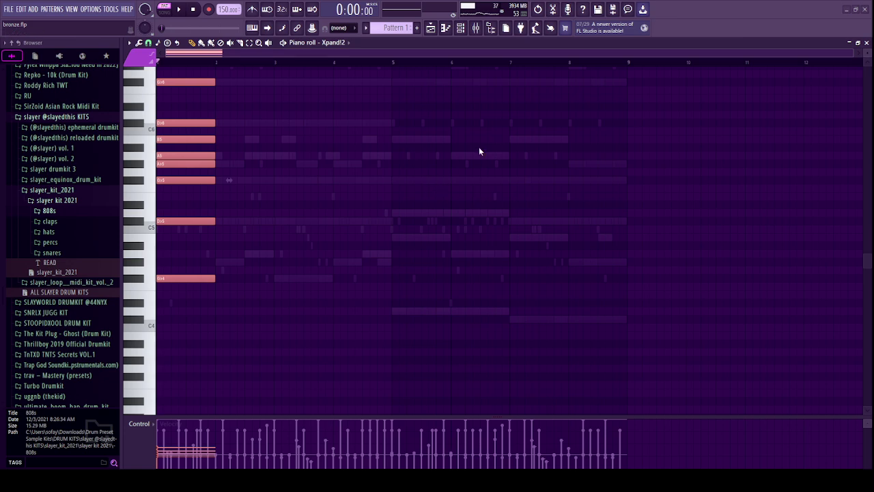
Arpeggiate the stacked notes in bar 1, auditioning a slower note spacing before restoring the faster pattern.
{"action": "key", "text": "alt+a"}
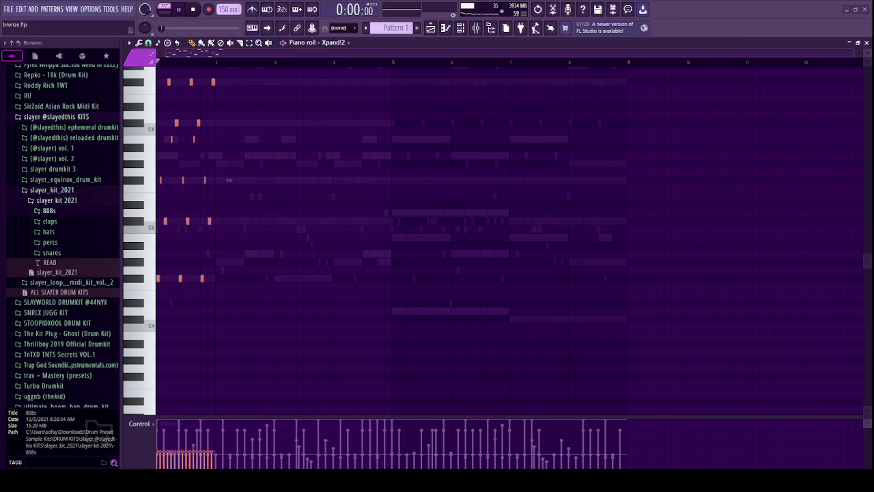
{"action": "key", "text": "space"}
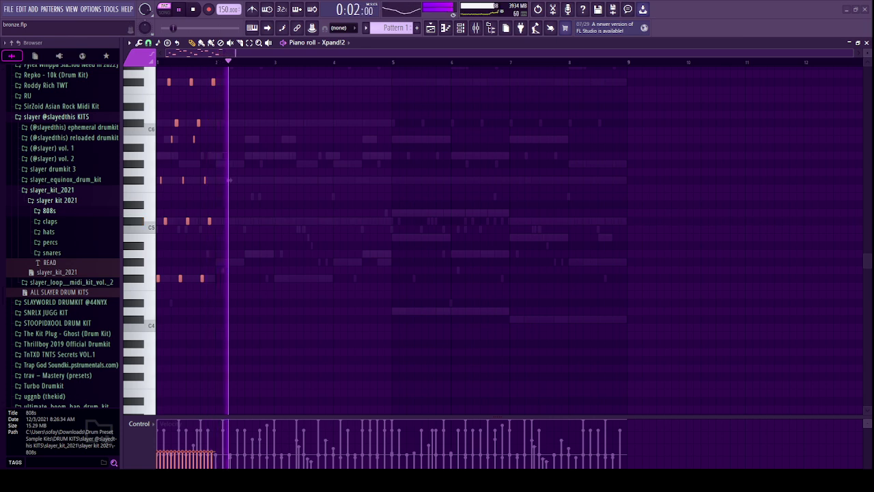
{"action": "left_click_drag", "start_coordinate": [230, 180], "coordinate": [224, 180]}
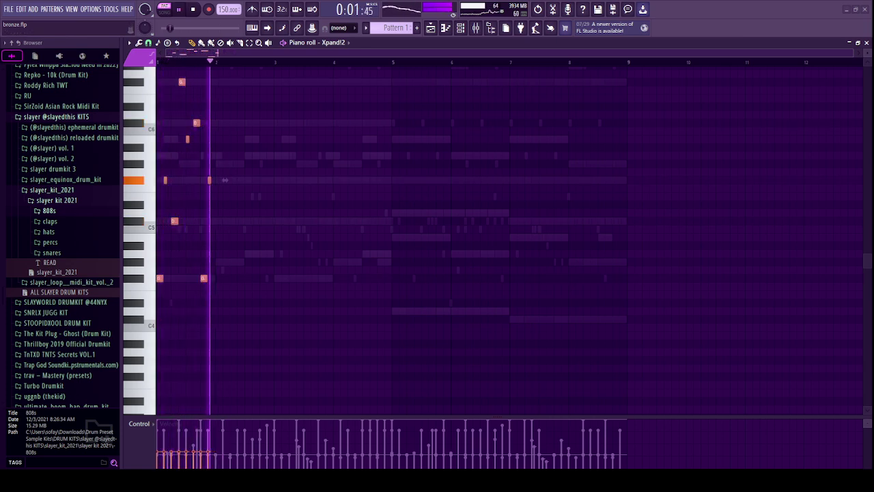
{"action": "key", "text": "ctrl+z"}
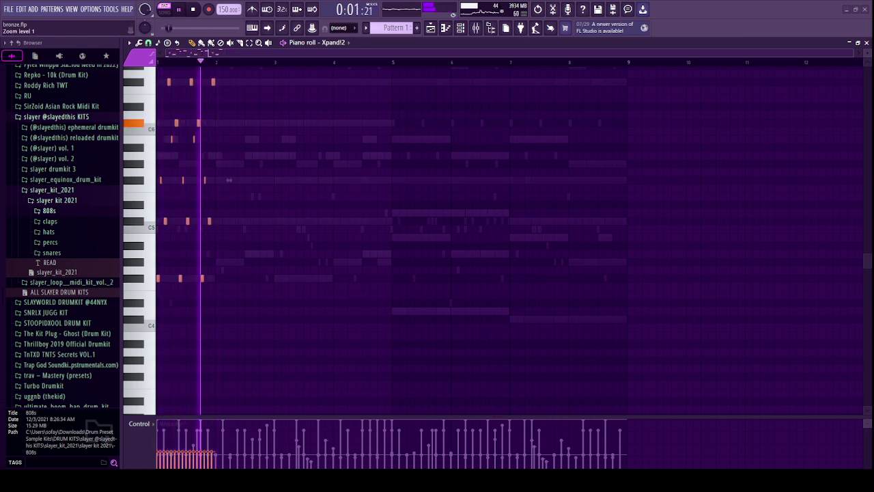
{"action": "key", "text": "space"}
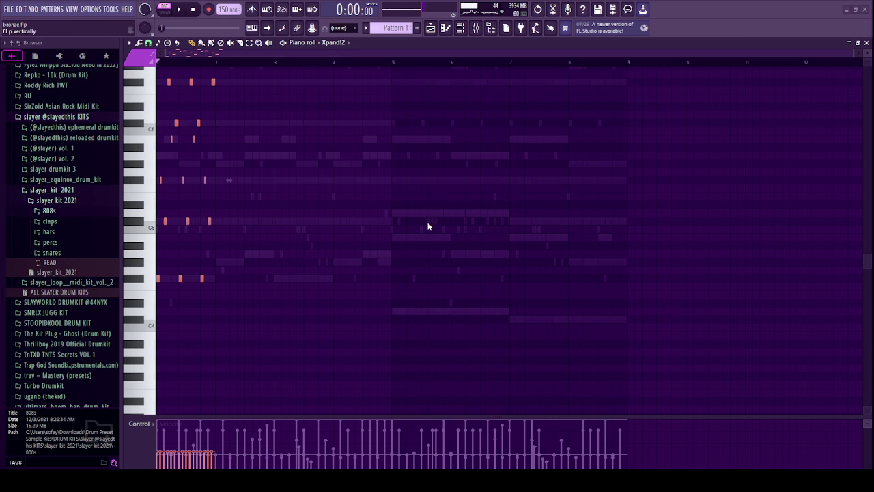
Audition another note order for the arpeggio, restore the Gb4 to Gb6 pattern, and accept it with a slightly shorter gate.
{"action": "key", "text": "ctrl+z"}
{"action": "key", "text": "space"}
{"action": "key", "text": "space"}
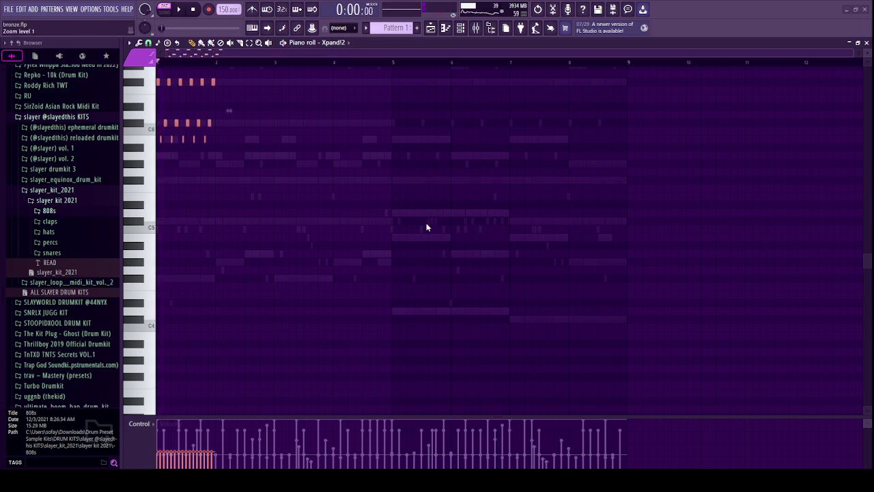
{"action": "key", "text": "space"}
{"action": "key", "text": "space"}
{"action": "left_click", "coordinate": [428, 230]}
{"action": "key", "text": "space"}
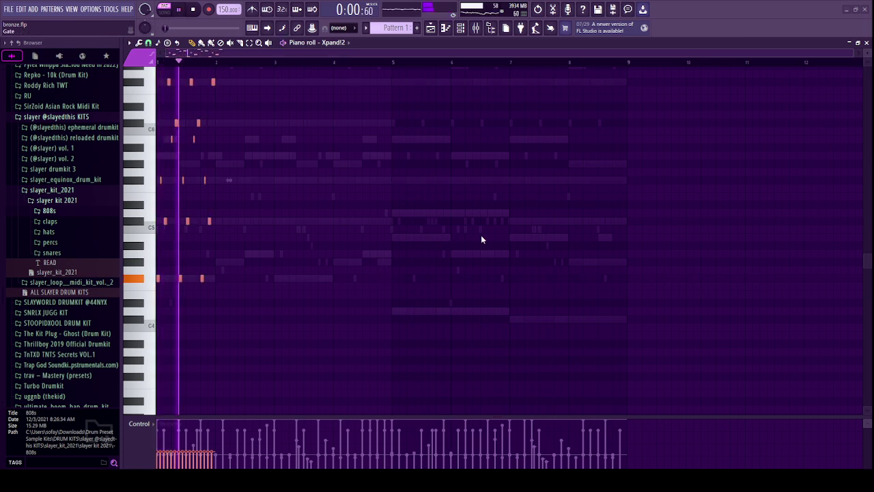
{"action": "key", "text": "space"}
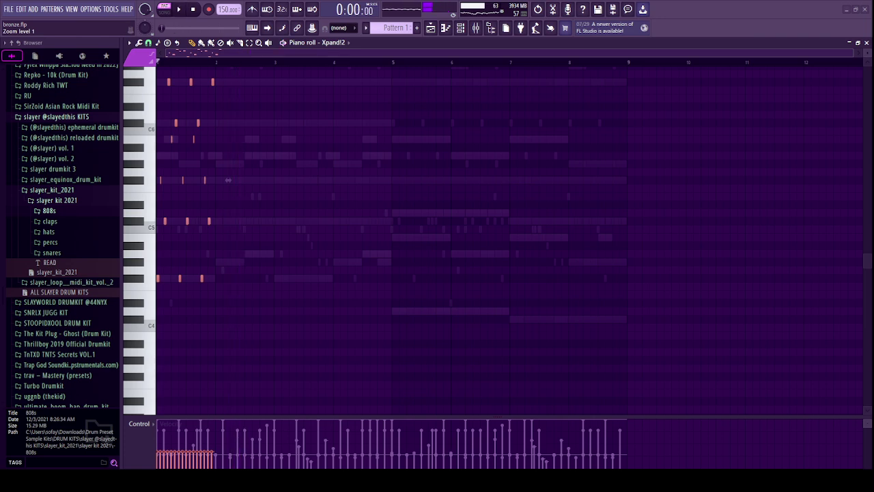
{"action": "key", "text": "space"}
{"action": "key", "text": "space"}
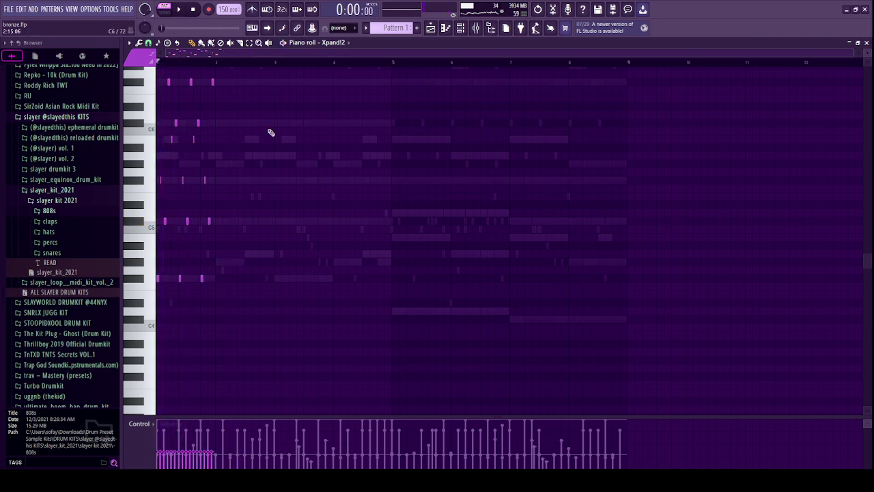
Duplicate the complete bar 1 arpeggio into bar 2.
{"action": "scroll", "coordinate": [261, 140], "scroll_direction": "up", "scroll_amount": 2}
{"action": "left_click_drag", "start_coordinate": [256, 112], "coordinate": [75, 392]}
{"action": "key", "text": "space"}
{"action": "left_click_drag", "start_coordinate": [158, 328], "coordinate": [222, 329]}
{"action": "key", "text": "space"}
{"action": "key", "text": "ctrl+v"}
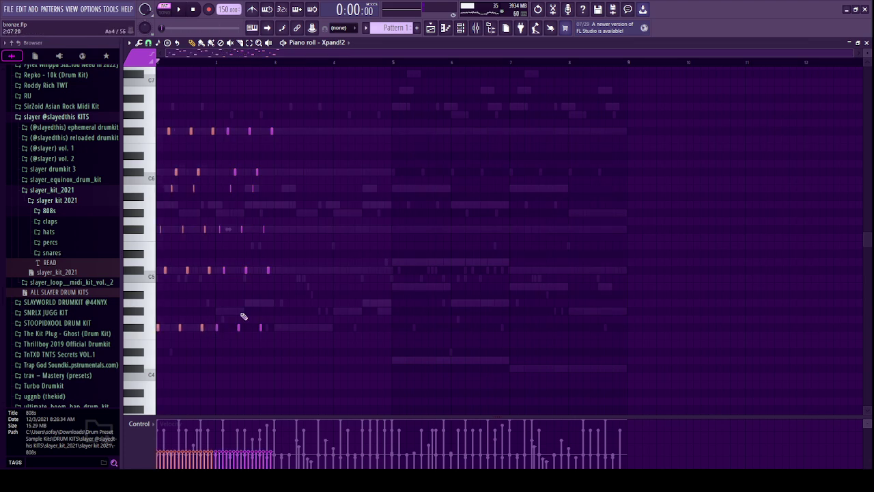
Lengthen all arpeggio notes with quick legato and duplicate the two-bar phrase through bar 8.
{"action": "left_click", "coordinate": [245, 316], "text": "ctrl"}
{"action": "key", "text": "ctrl+a"}
{"action": "key", "text": "ctrl+l"}
{"action": "key", "text": "space"}
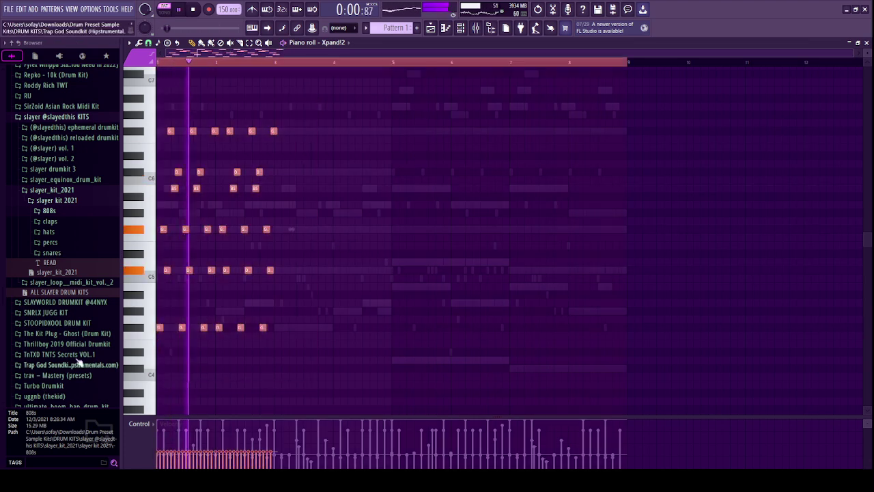
{"action": "key", "text": "ctrl+b"}
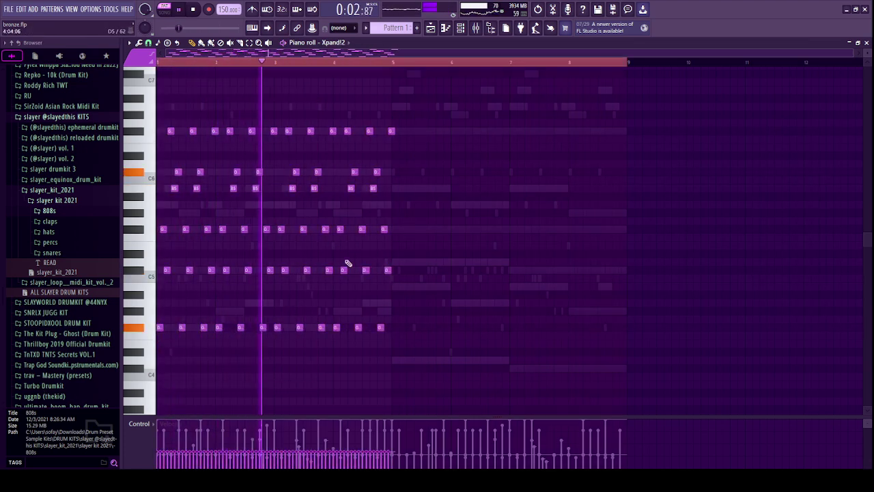
{"action": "key", "text": "ctrl+b"}
Lower the Gb4 arpeggio notes to D4 in bars 5 and 6 and to Db4 in bars 7 and 8.
{"action": "left_click_drag", "start_coordinate": [382, 329], "coordinate": [676, 337]}
{"action": "key", "text": "shift+Down"}
{"action": "key", "text": "shift+Down"}
{"action": "key", "text": "shift+Down"}
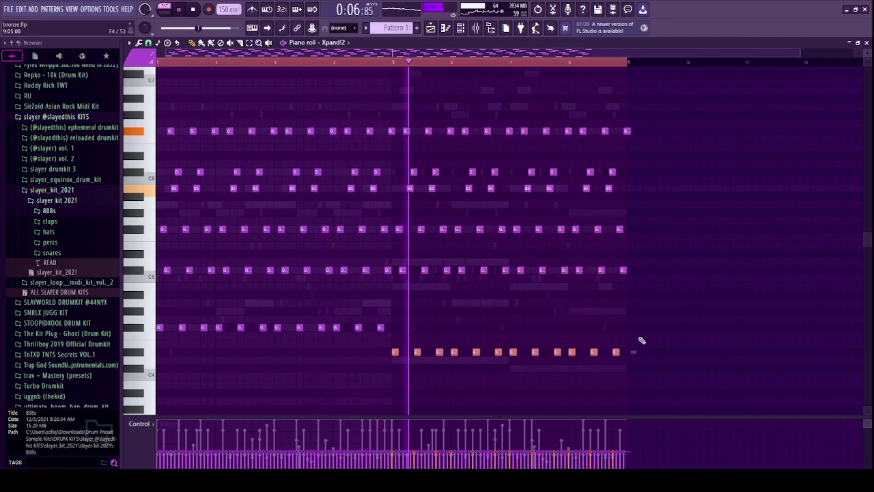
{"action": "key", "text": "shift+Down"}
{"action": "key", "text": "shift+Down"}
{"action": "key", "text": "shift+Up"}
{"action": "left_click", "coordinate": [526, 356], "text": "ctrl"}
{"action": "left_click_drag", "start_coordinate": [511, 351], "coordinate": [643, 368]}
{"action": "key", "text": "shift+Down"}
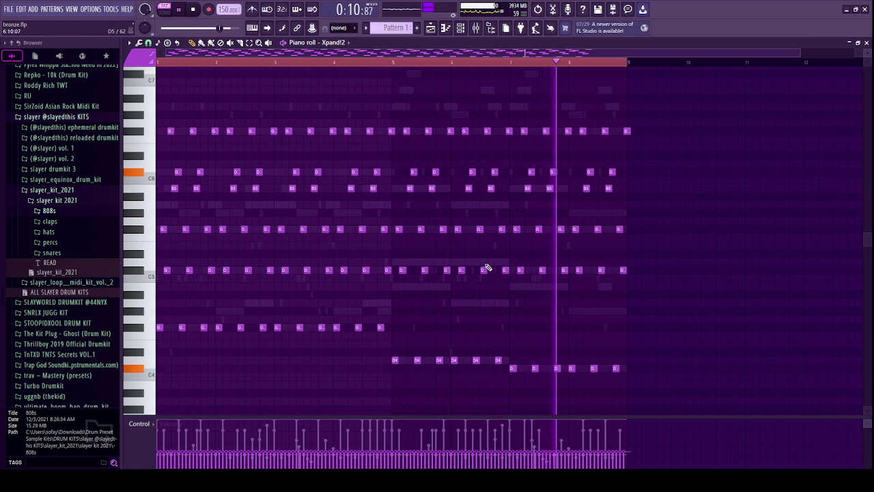
Lower the Db5 arpeggio notes to B4 in bars 5 to 7 and to Ab4 in bar 8.
{"action": "left_click_drag", "start_coordinate": [506, 261], "coordinate": [400, 277]}
{"action": "key", "text": "space"}
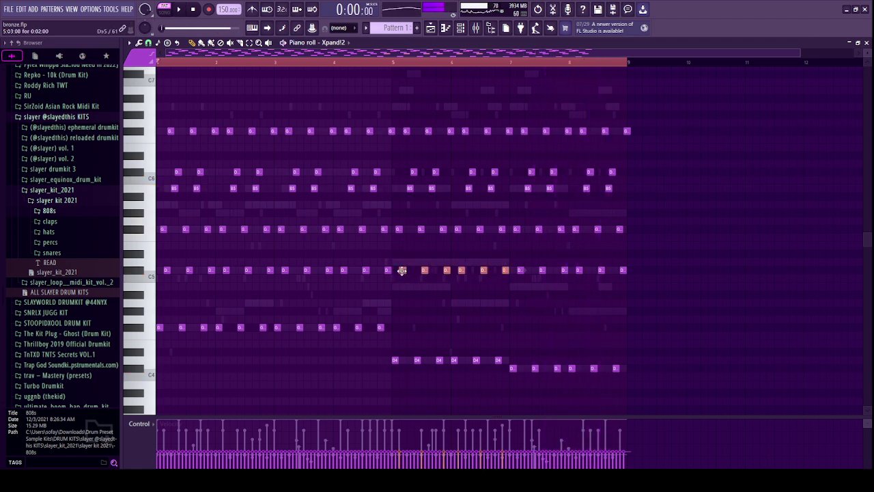
{"action": "key", "text": "space"}
{"action": "left_click_drag", "start_coordinate": [517, 259], "coordinate": [588, 289]}
{"action": "key", "text": "shift+Down"}
{"action": "left_click", "coordinate": [596, 270], "text": "ctrl"}
{"action": "key", "text": "space"}
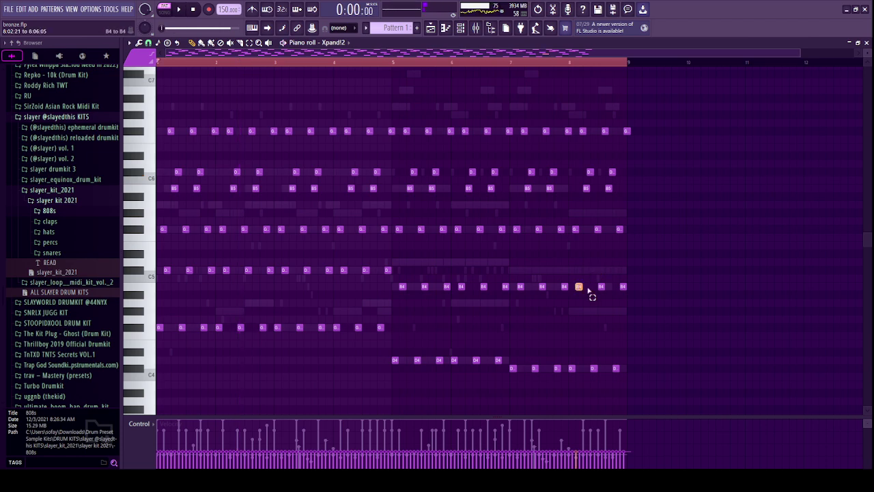
{"action": "left_click", "coordinate": [868, 43]}
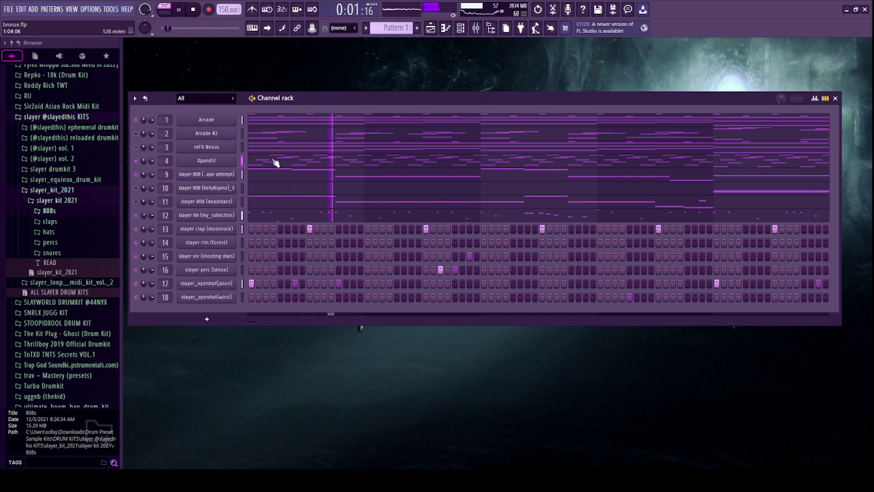
Lower the Insert 4 level and add Fruity parametric EQ 2 with the 40Hz + 18kHz cut preset, raising its low-cut frequency.
{"action": "left_click", "coordinate": [476, 29]}
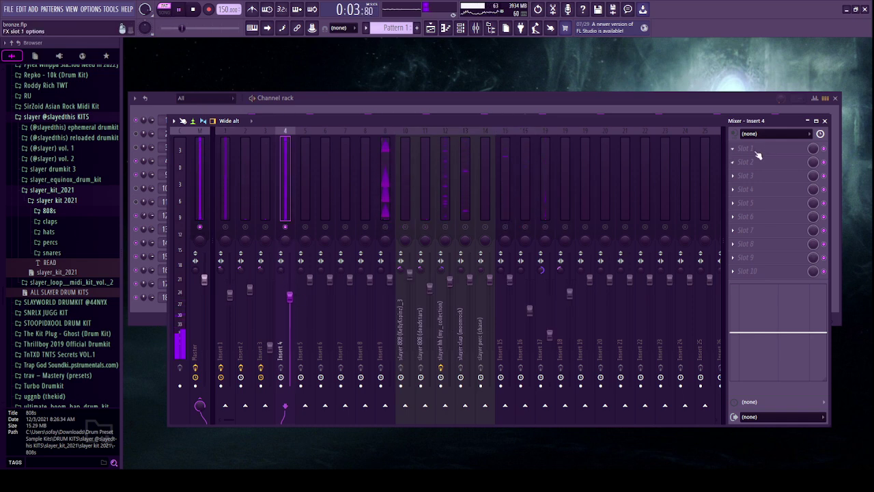
{"action": "left_click", "coordinate": [575, 149]}
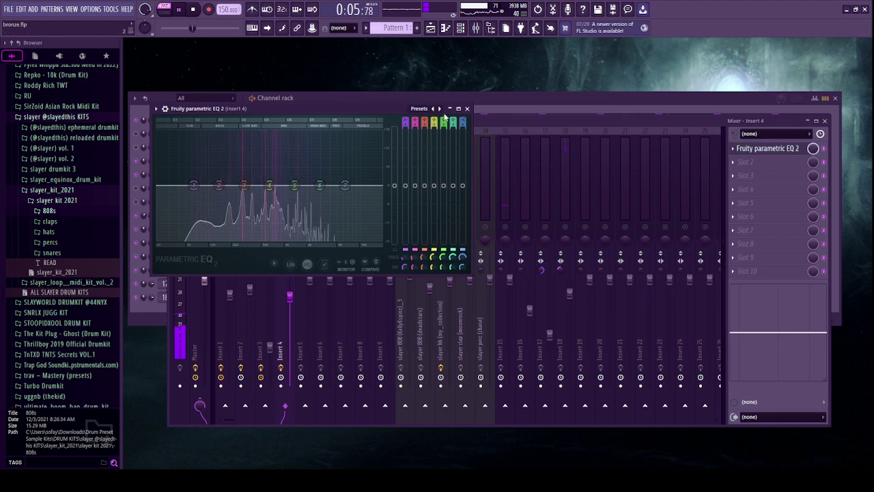
{"action": "left_click", "coordinate": [439, 110]}
{"action": "left_click_drag", "start_coordinate": [175, 187], "coordinate": [204, 186]}
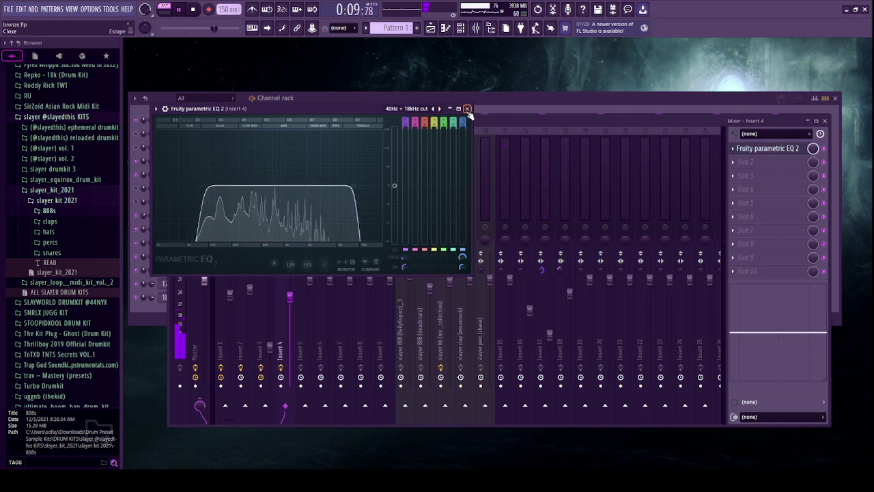
Load MagicDice into the second effect slot of Insert 4 and adjust its mix.
{"action": "left_click", "coordinate": [467, 108]}
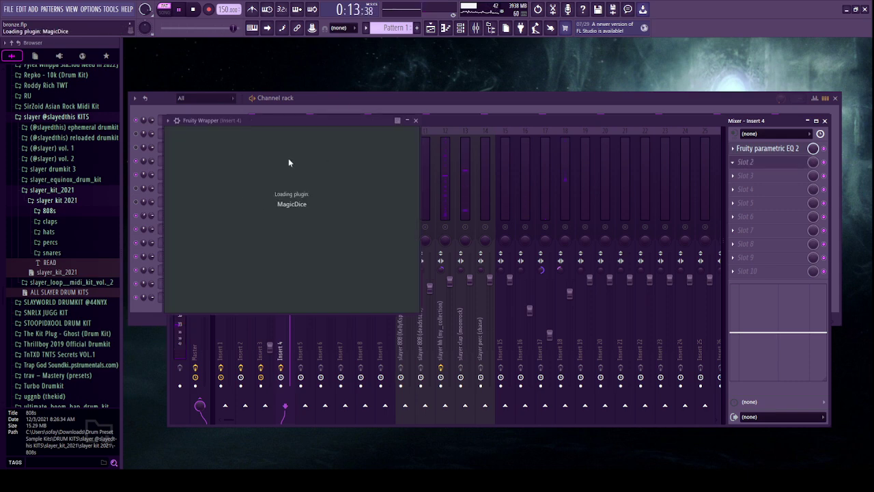
{"action": "left_click", "coordinate": [827, 121]}
{"action": "left_click", "coordinate": [596, 165]}
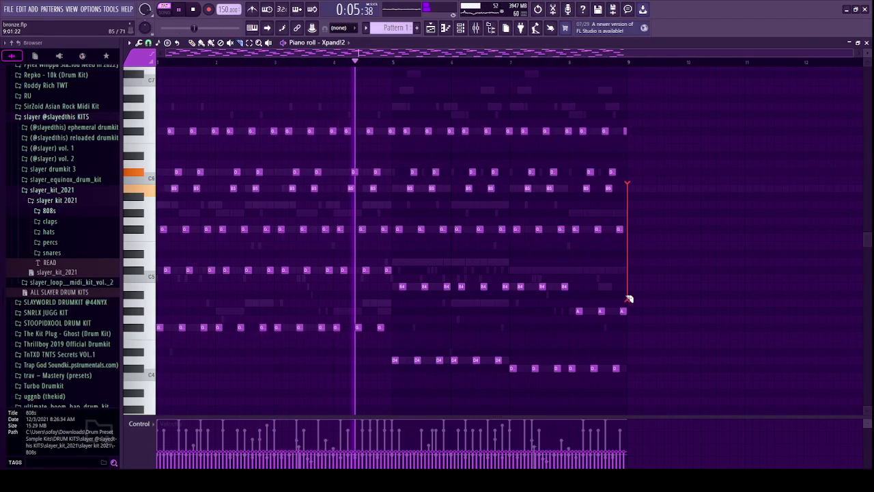
{"action": "left_click", "coordinate": [867, 43]}
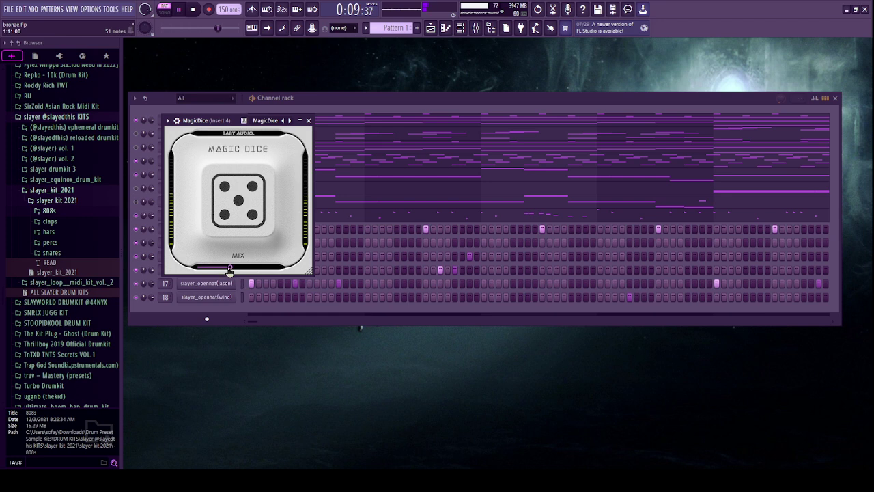
{"action": "left_click", "coordinate": [309, 121]}
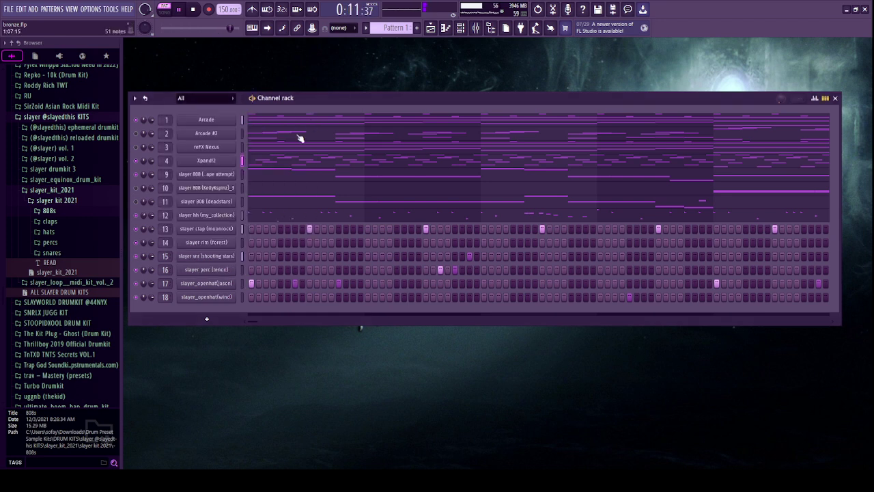
{"action": "left_click", "coordinate": [476, 28]}
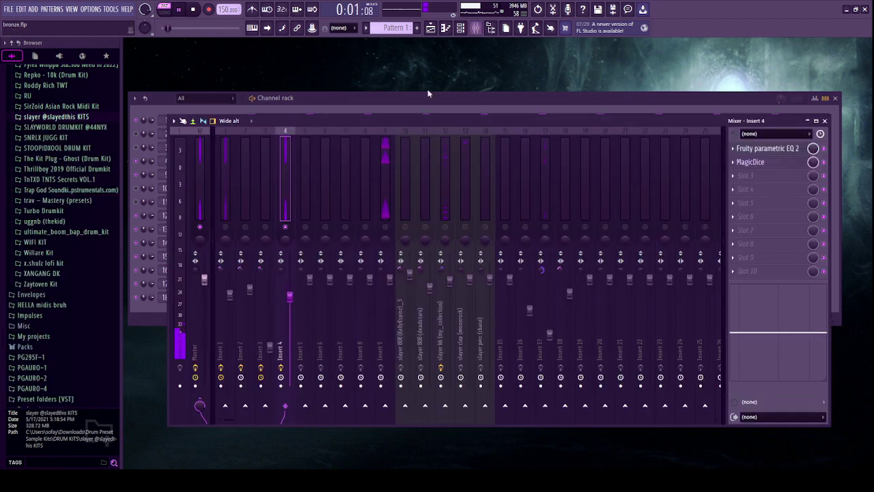
{"action": "left_click", "coordinate": [825, 121]}
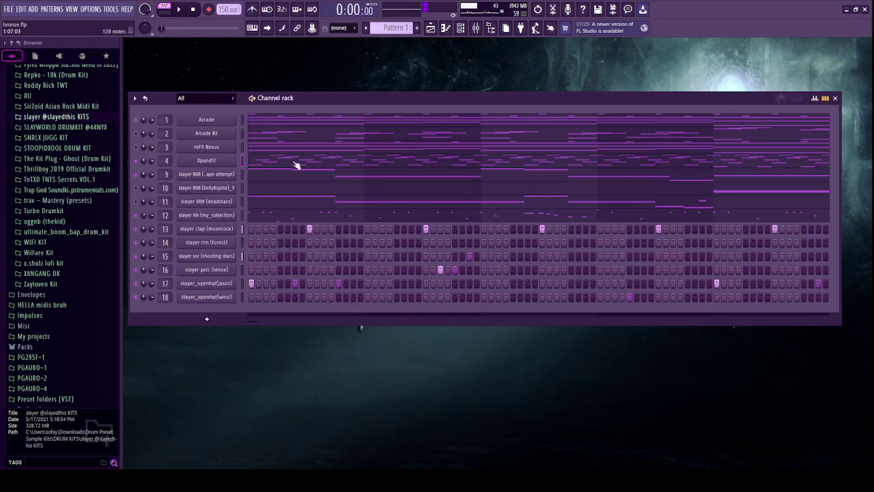
Add half-bar Ab6, A6 and Ab6 notes to the Xpand!2 part across bars 2 and 3, auditioning the pattern.
{"action": "left_click", "coordinate": [297, 165]}
{"action": "key", "text": "space"}
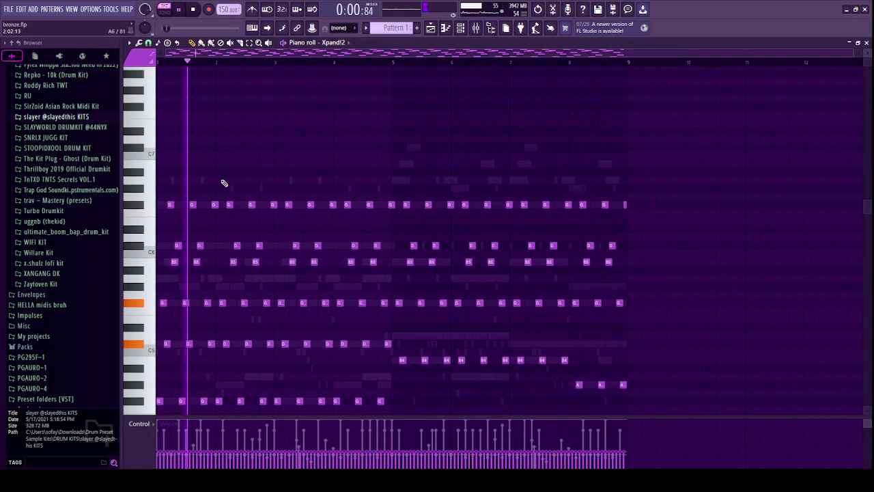
{"action": "left_click", "coordinate": [250, 181]}
{"action": "key", "text": "space"}
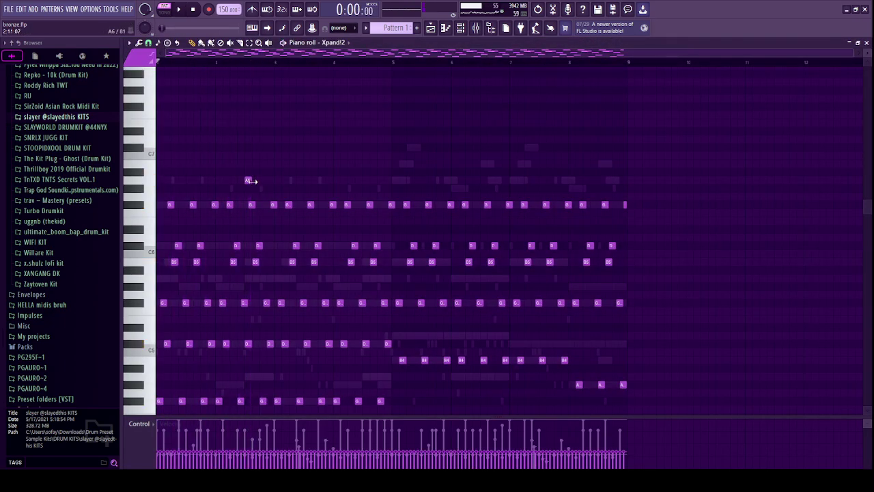
{"action": "key", "text": "space"}
{"action": "left_click", "coordinate": [248, 187]}
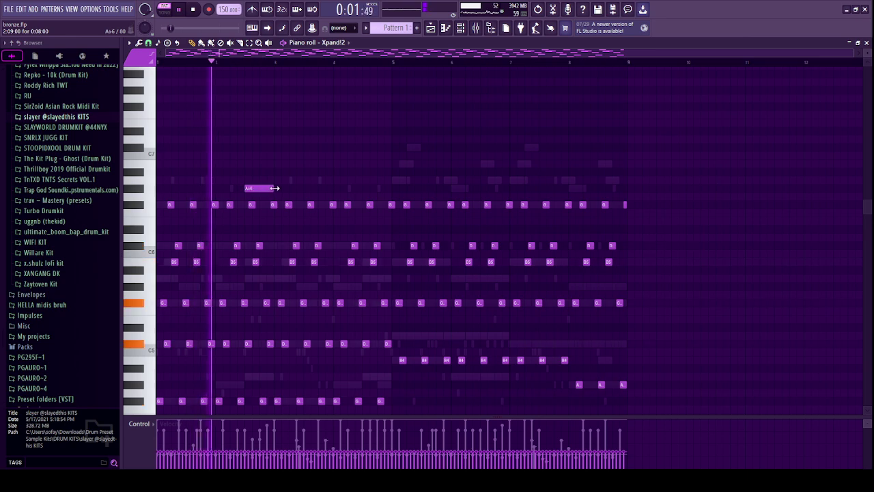
{"action": "left_click", "coordinate": [263, 180]}
{"action": "key", "text": "space"}
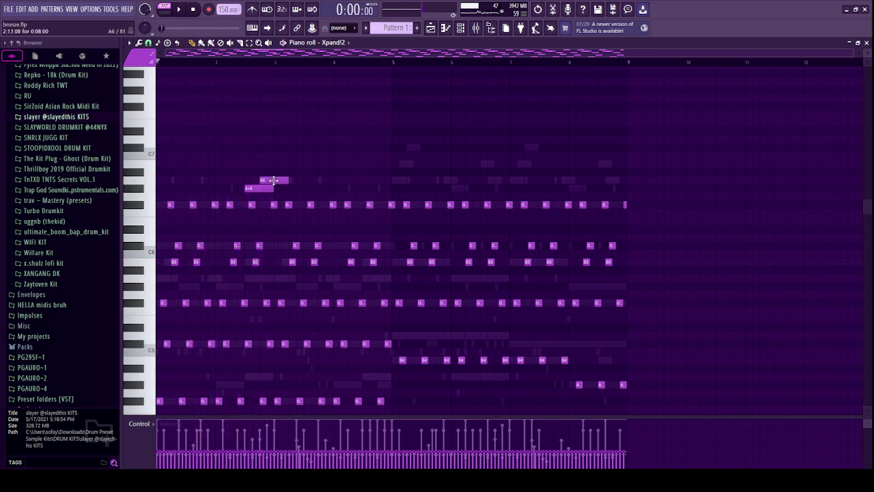
{"action": "key", "text": "space"}
{"action": "left_click", "coordinate": [279, 190]}
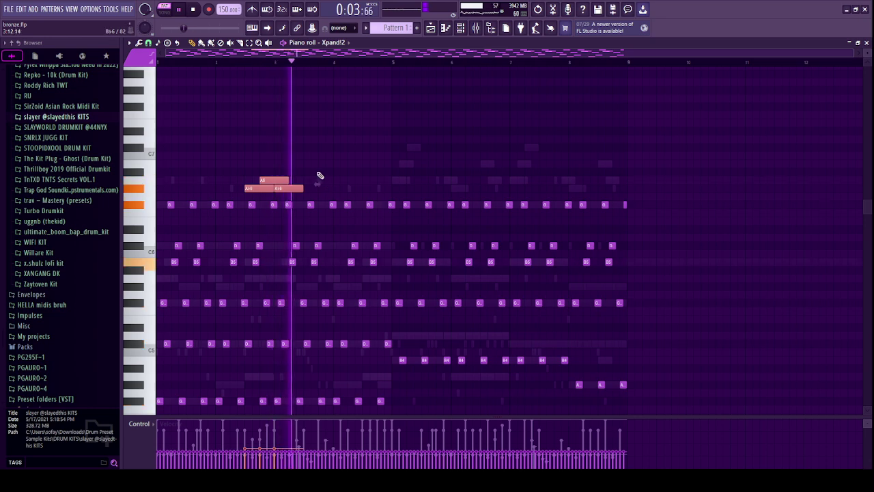
Add half-bar B6, A6 and Db7 notes from the middle of bar 4 into bar 5.
{"action": "left_click", "coordinate": [369, 164]}
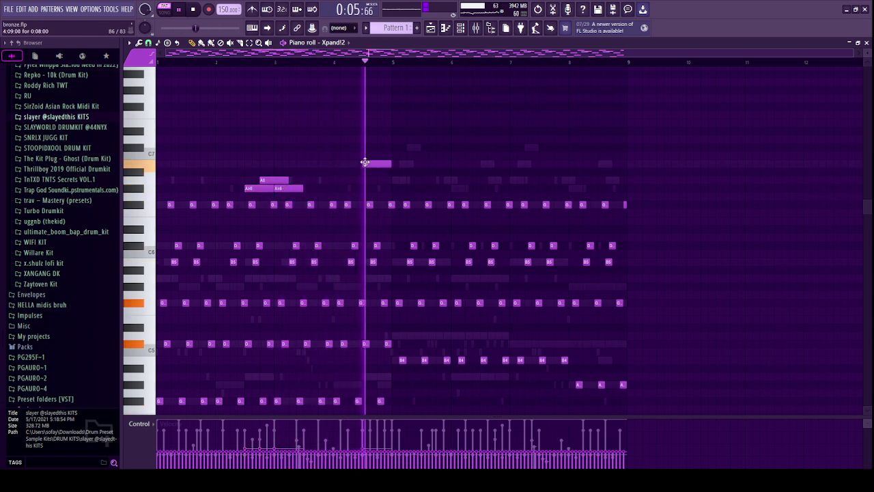
{"action": "key", "text": "space"}
{"action": "left_click", "coordinate": [396, 147]}
{"action": "key", "text": "space"}
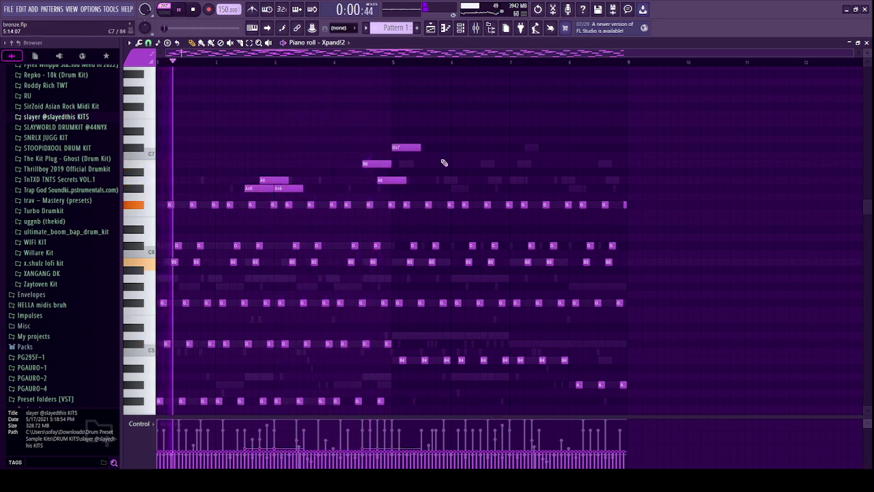
Raise the velocities of the six added high notes in bars 2 to 5 slightly.
{"action": "left_click_drag", "start_coordinate": [449, 128], "coordinate": [241, 194]}
{"action": "scroll", "coordinate": [277, 163], "scroll_direction": "up", "scroll_amount": 2}
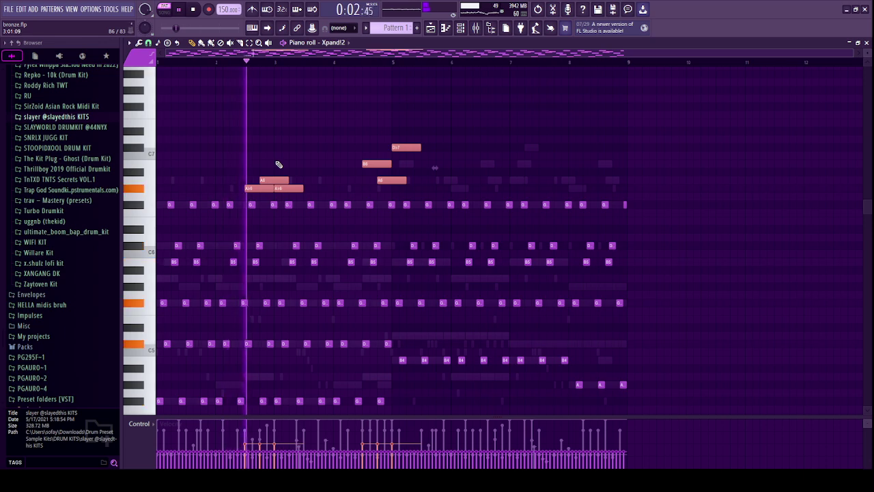
{"action": "left_click", "coordinate": [309, 162], "text": "ctrl"}
{"action": "left_click_drag", "start_coordinate": [476, 111], "coordinate": [229, 191]}
{"action": "scroll", "coordinate": [276, 159], "scroll_direction": "up", "scroll_amount": 1}
{"action": "right_click", "coordinate": [304, 147]}
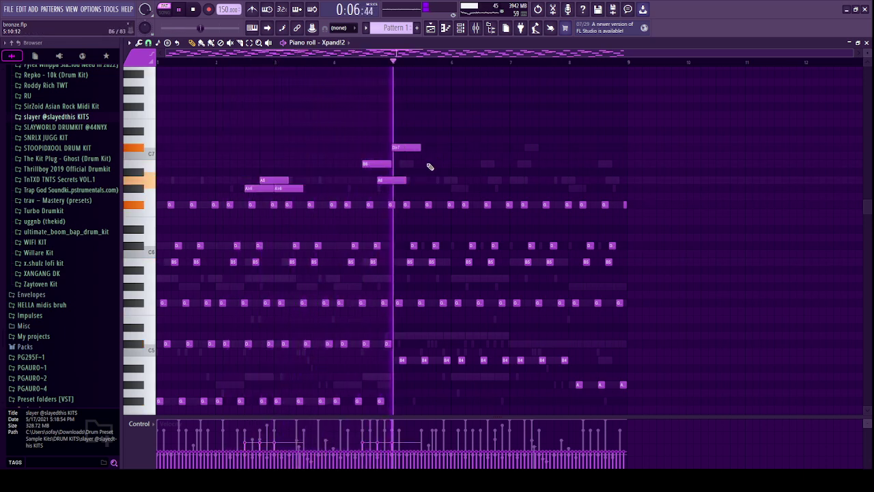
Add half-bar A6, Ab6, B6 and A6 notes from mid bar 6 into bar 8 and close the piano roll.
{"action": "left_click", "coordinate": [492, 181]}
{"action": "key", "text": "space"}
{"action": "left_click", "coordinate": [507, 188]}
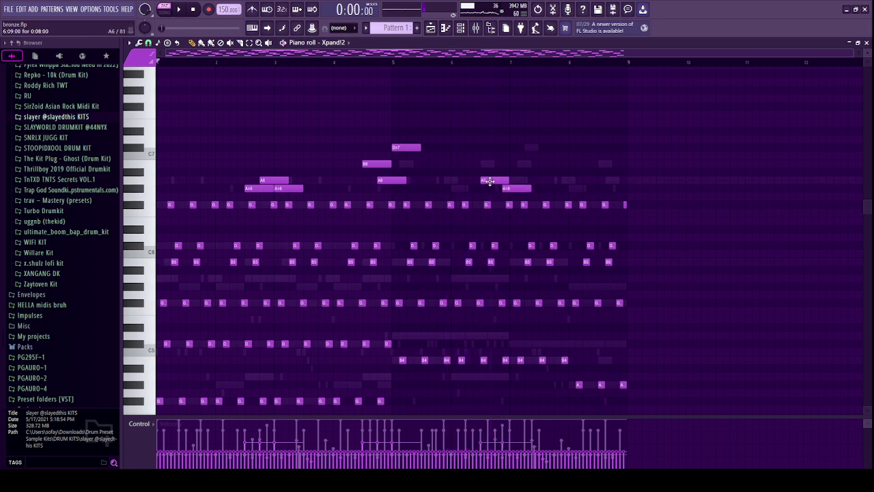
{"action": "left_click_drag", "start_coordinate": [519, 188], "coordinate": [511, 188]}
{"action": "left_click", "coordinate": [514, 164]}
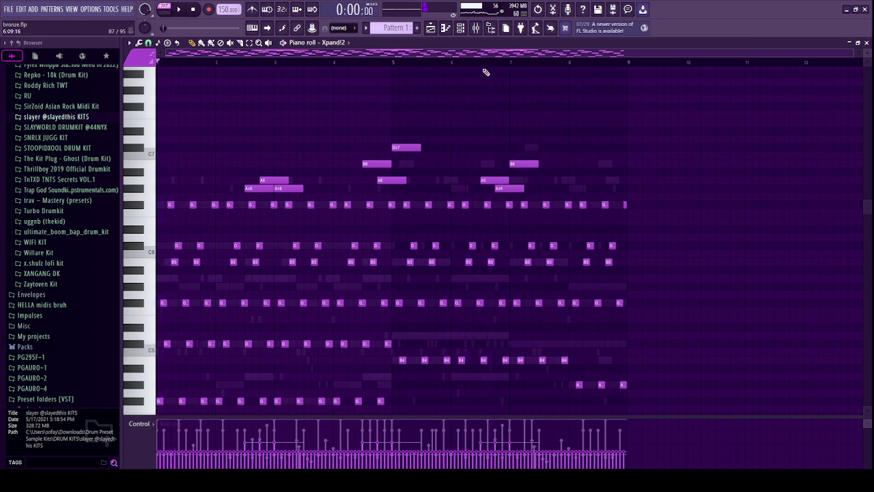
{"action": "left_click", "coordinate": [460, 63]}
{"action": "key", "text": "space"}
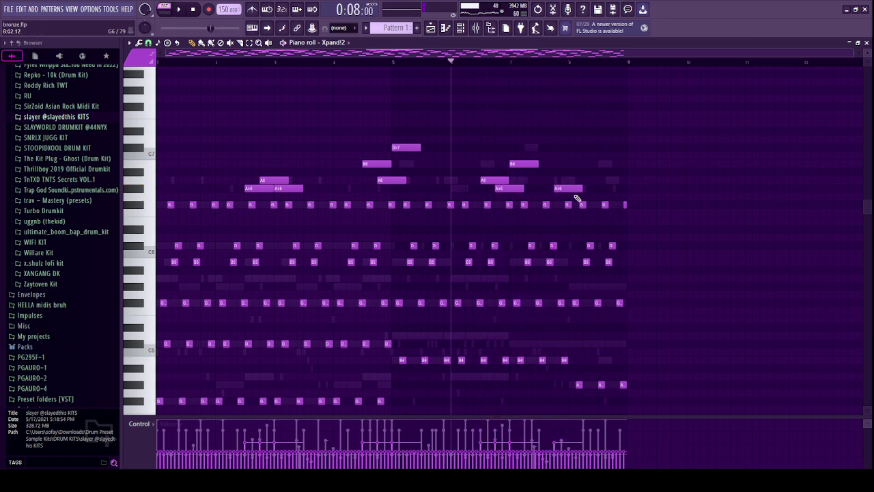
{"action": "left_click", "coordinate": [556, 181]}
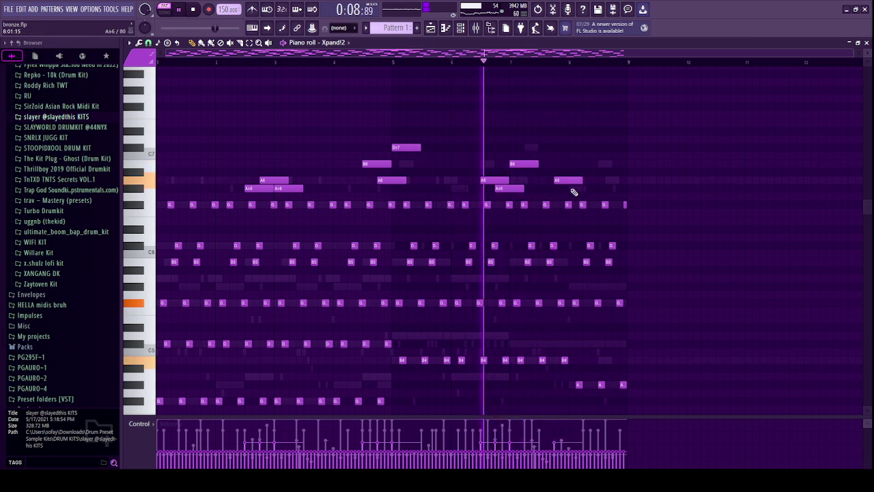
{"action": "left_click", "coordinate": [867, 43]}
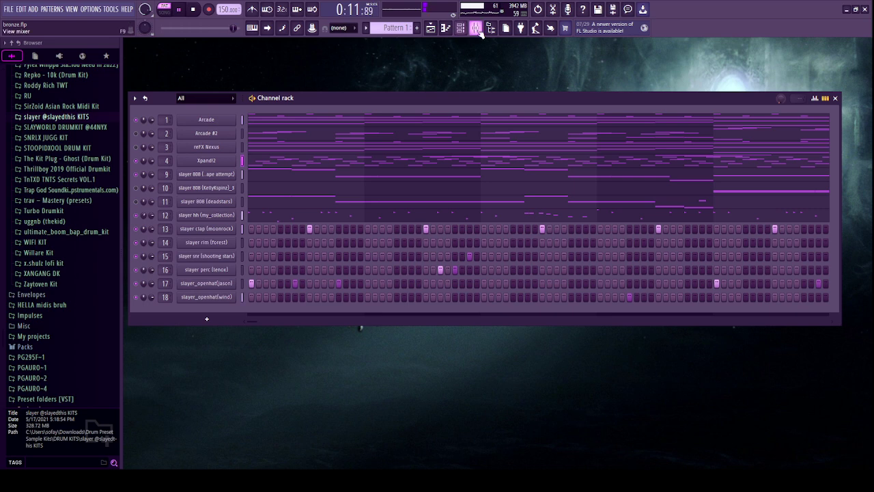
Cut the low band of Insert 4's built-in mixer equalizer to -18.0.
{"action": "key", "text": "F9"}
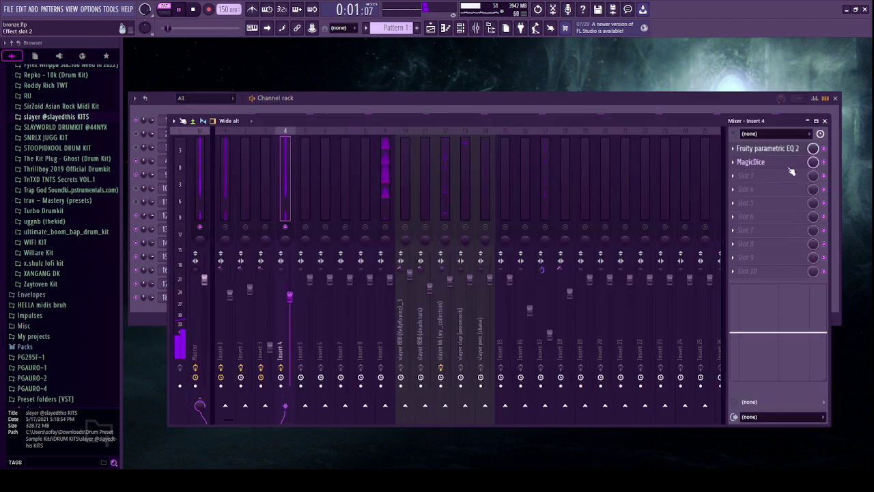
{"action": "left_click_drag", "start_coordinate": [746, 365], "coordinate": [741, 392]}
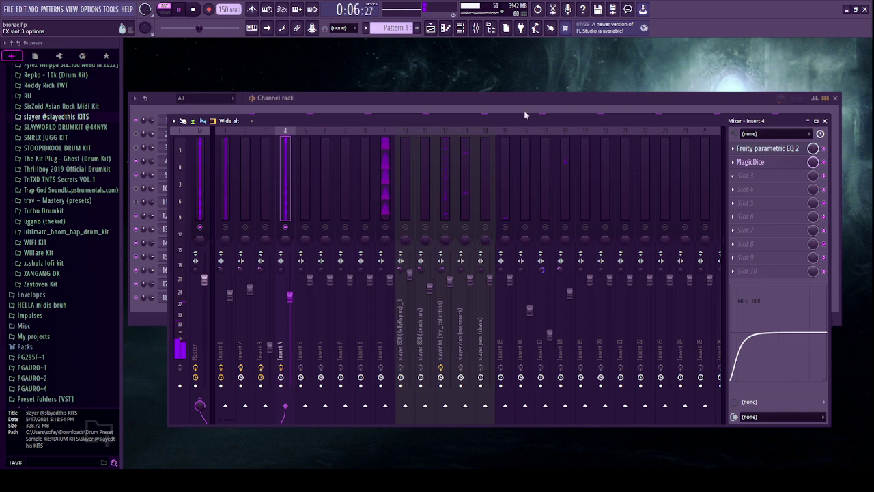
{"action": "left_click", "coordinate": [767, 98]}
{"action": "left_click", "coordinate": [818, 375]}
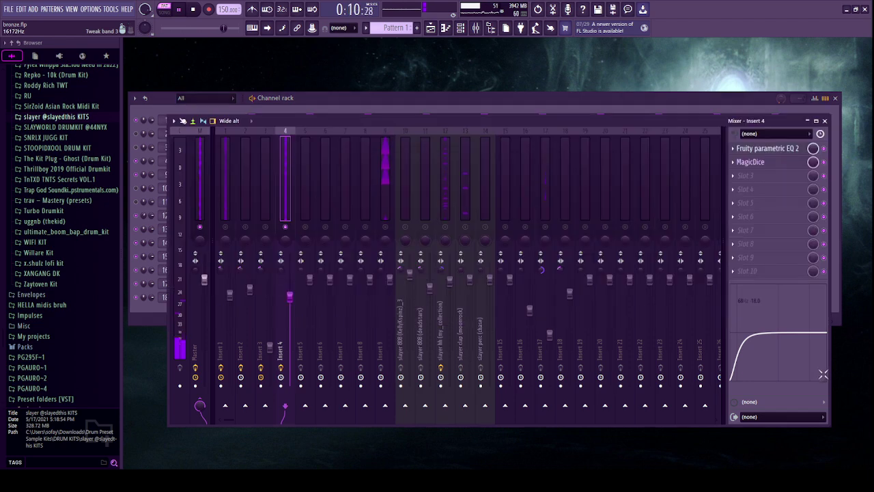
{"action": "scroll", "coordinate": [76, 212], "scroll_direction": "up", "scroll_amount": 10}
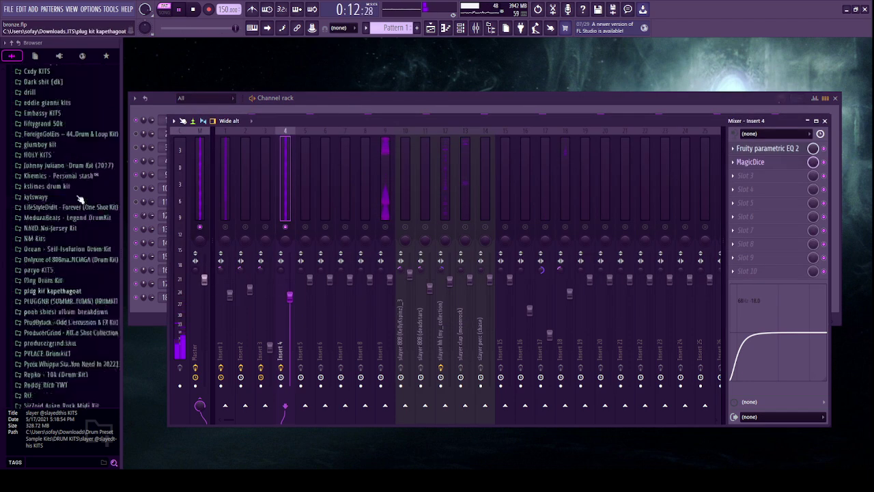
{"action": "scroll", "coordinate": [77, 211], "scroll_direction": "up", "scroll_amount": 6}
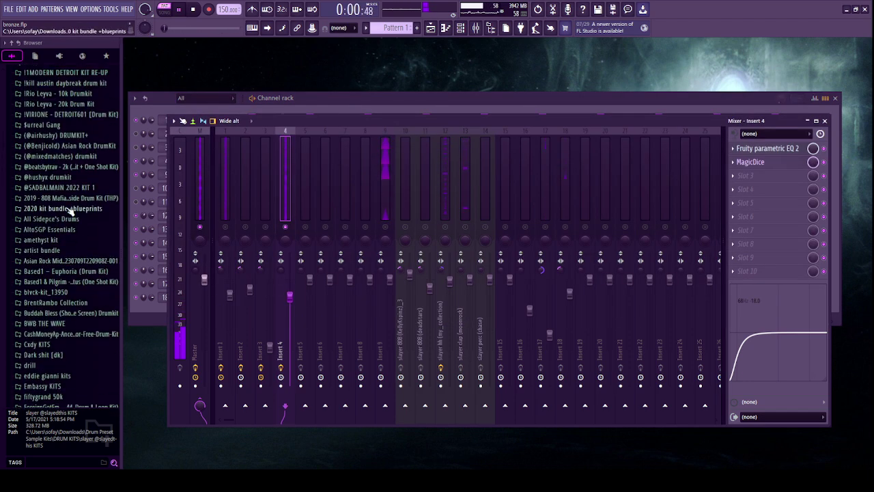
{"action": "left_click", "coordinate": [825, 121]}
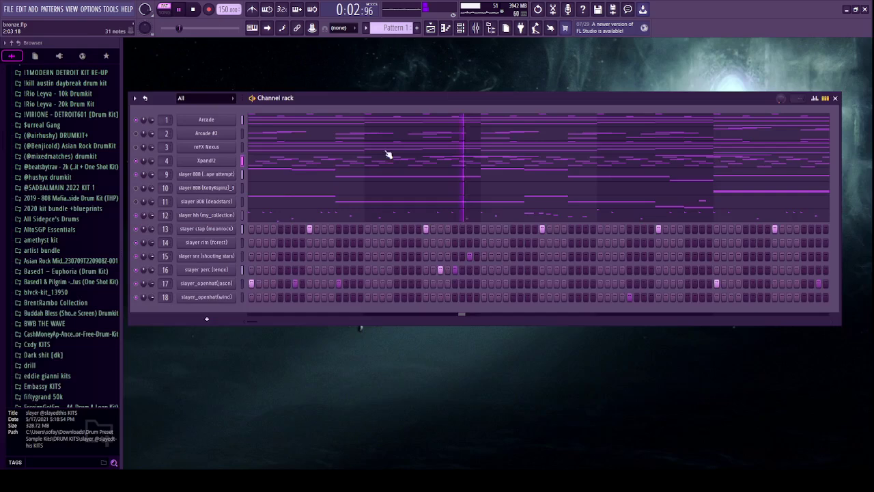
Switch Xpand!2's part A sound to Formant Control Piano+.
{"action": "left_click", "coordinate": [202, 163]}
{"action": "left_click", "coordinate": [295, 215]}
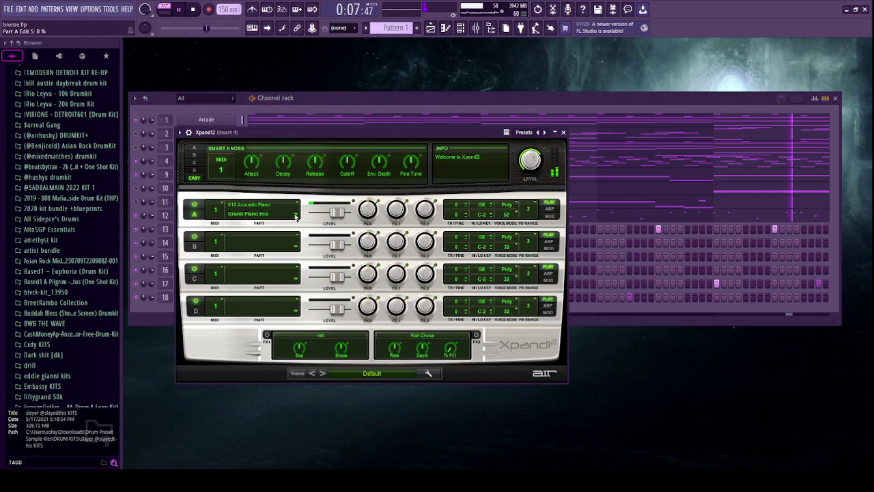
{"action": "left_click", "coordinate": [295, 215]}
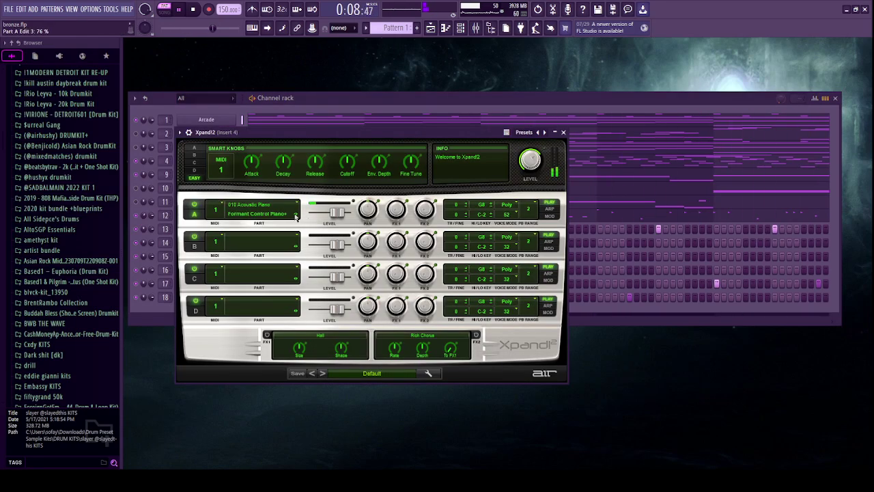
{"action": "left_click", "coordinate": [564, 133]}
Add a second Fruity parametric EQ 2 in slot 3 of Insert 4 and dip band 4 about 4.6 dB near 892 Hz.
{"action": "left_click", "coordinate": [475, 28]}
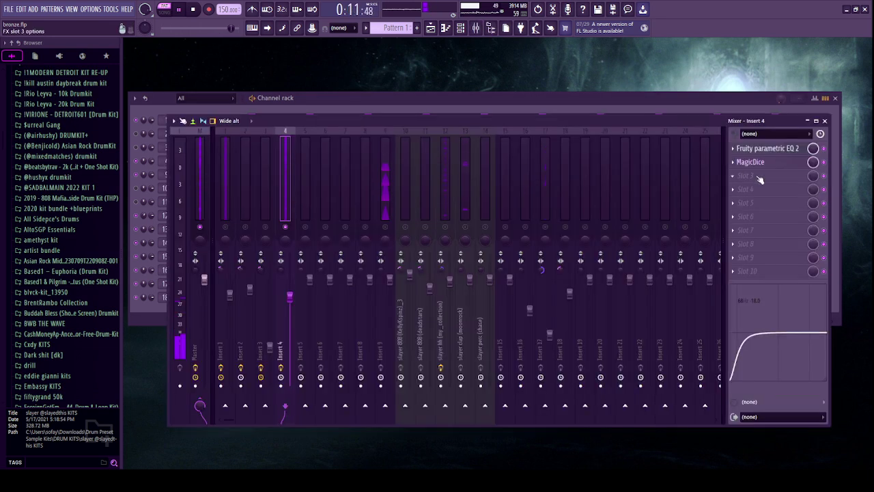
{"action": "left_click", "coordinate": [757, 176]}
{"action": "left_click", "coordinate": [526, 164]}
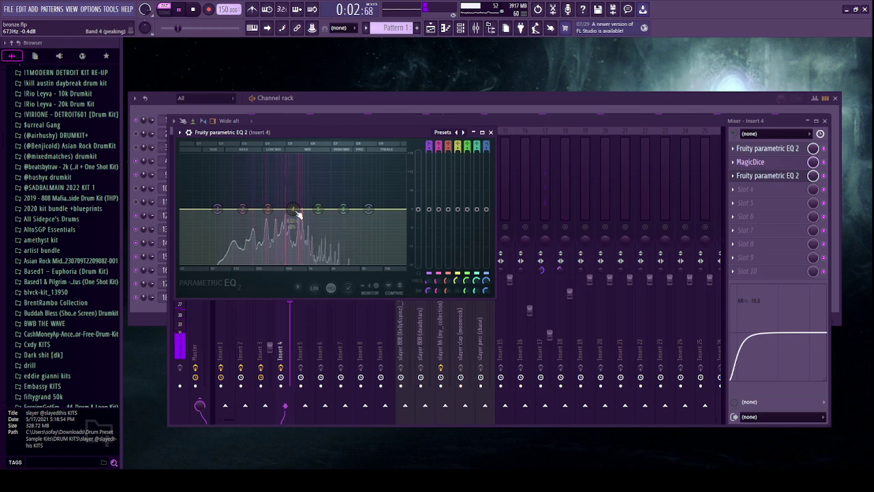
{"action": "mouse_move", "coordinate": [298, 214]}
{"action": "left_mouse_down"}
{"action": "mouse_move", "coordinate": [307, 183]}
{"action": "mouse_move", "coordinate": [306, 232]}
{"action": "mouse_move", "coordinate": [304, 220]}
{"action": "left_mouse_up"}
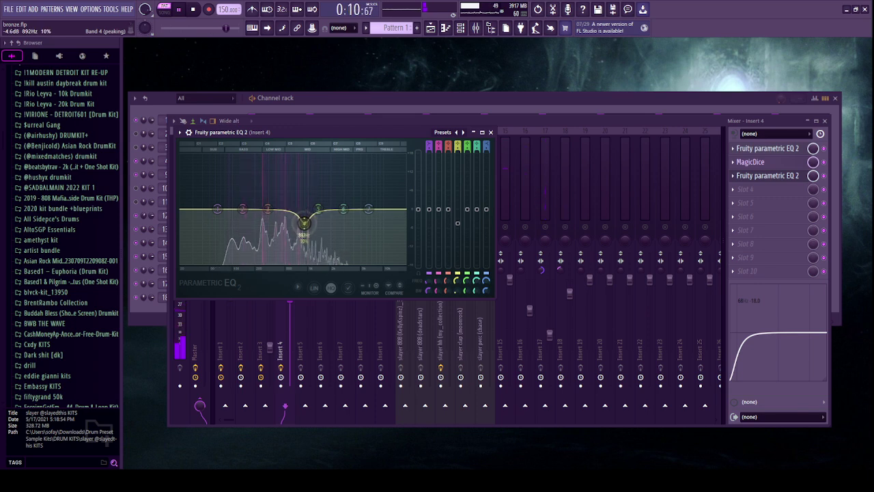
Attenuate the low frequencies with band 1 of the second equalizer and close its window.
{"action": "left_click_drag", "start_coordinate": [217, 208], "coordinate": [215, 230]}
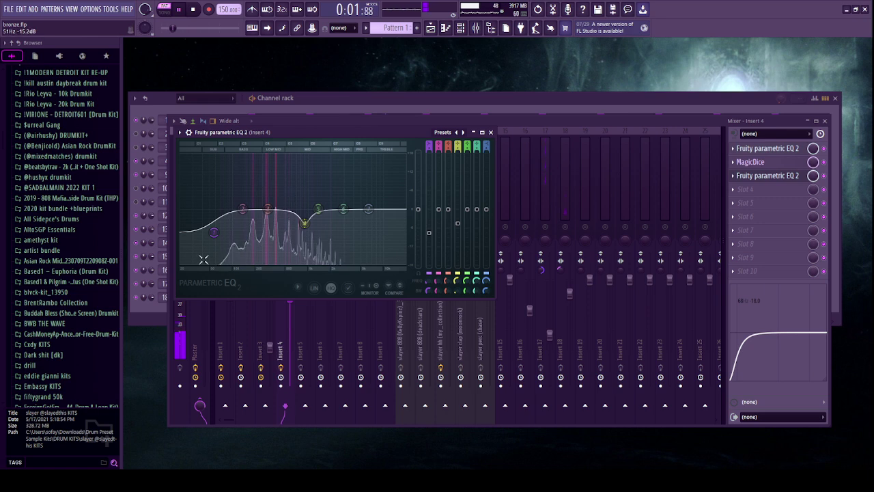
{"action": "left_click_drag", "start_coordinate": [215, 241], "coordinate": [219, 243]}
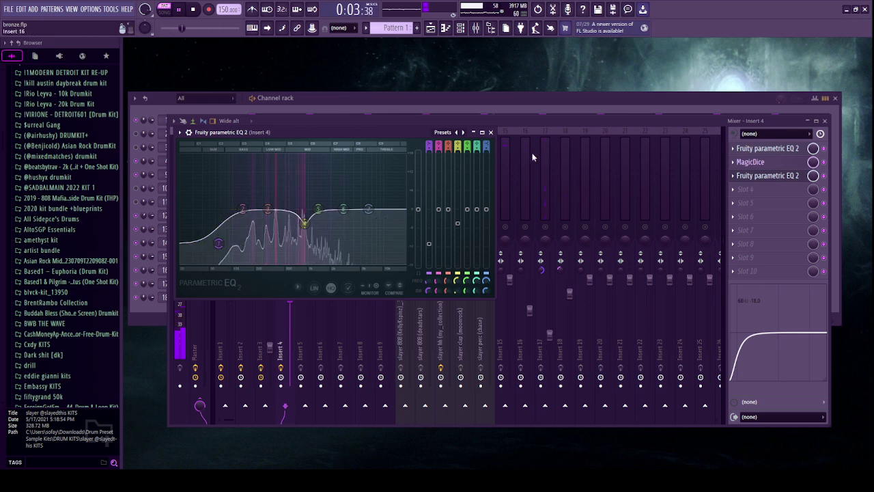
{"action": "left_click", "coordinate": [491, 132]}
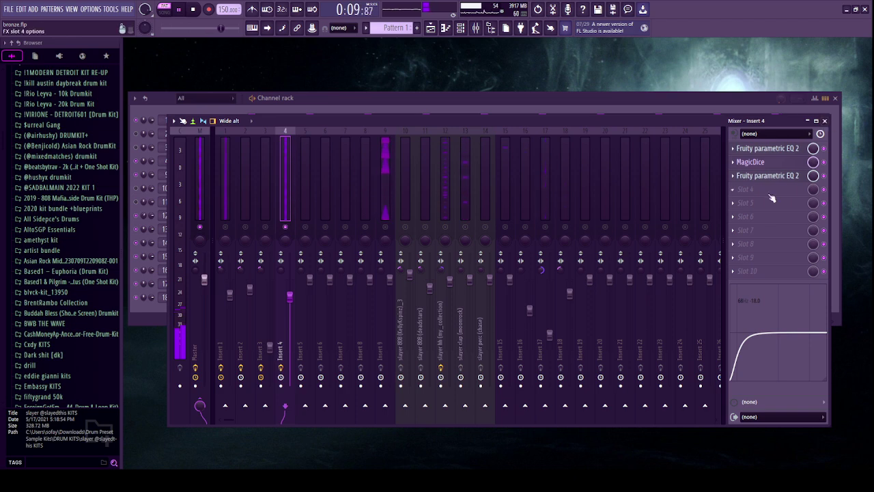
Add HalfTime_2 in slot 4 of Insert 4, limit its band to about 91 Hz–1.77 kHz and set smoothing to about 11 ms.
{"action": "left_click", "coordinate": [340, 414]}
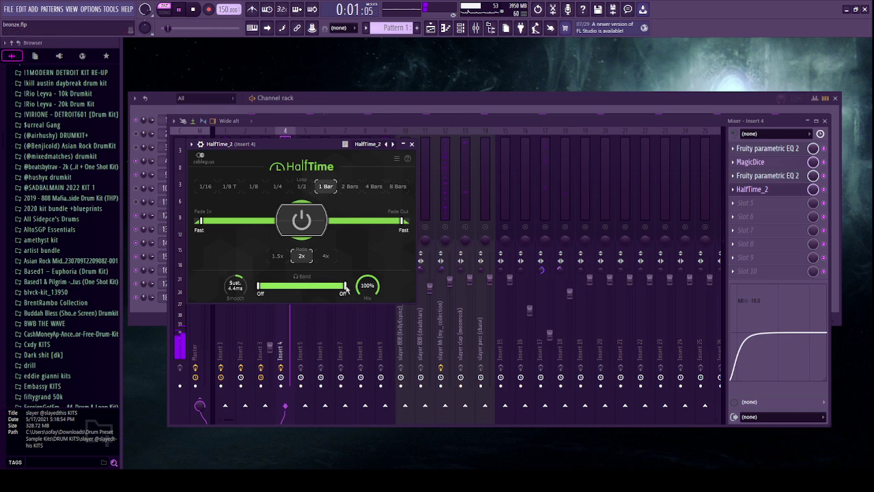
{"action": "left_click_drag", "start_coordinate": [344, 285], "coordinate": [337, 285]}
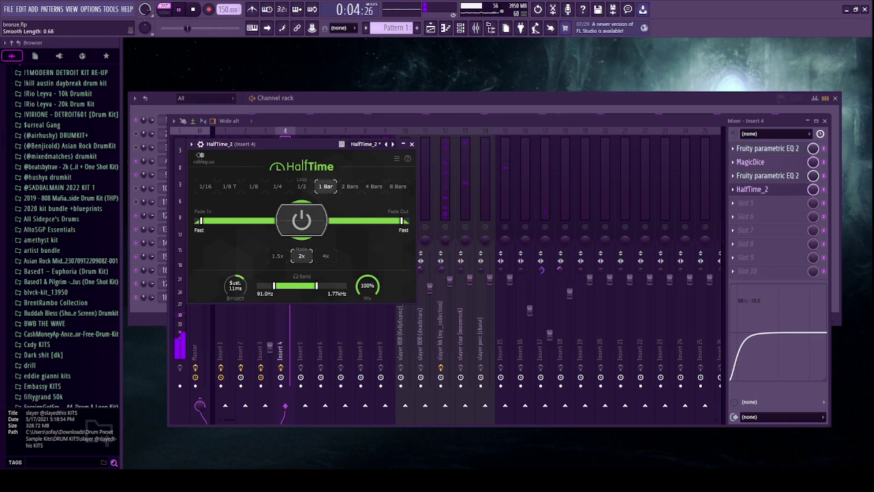
{"action": "left_click", "coordinate": [411, 144]}
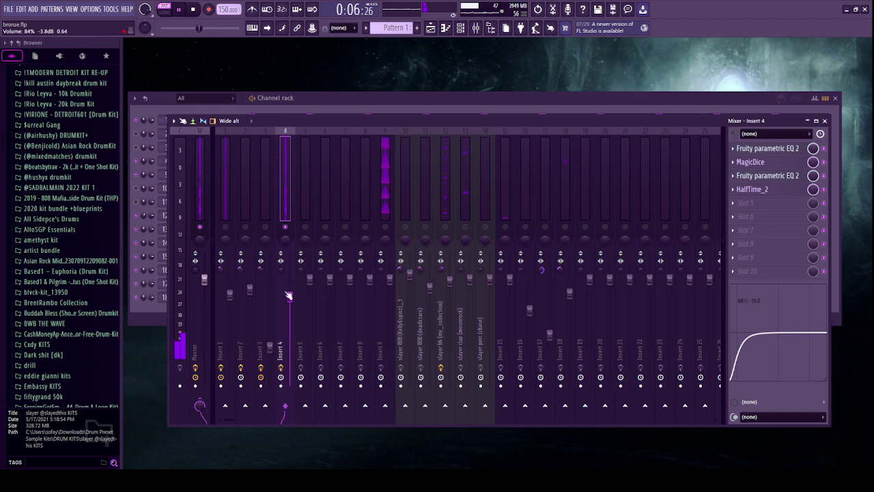
Mute every insert except Insert 1, raise the Master fader and remove the Fruity Limiter from Master slot 10.
{"action": "left_click", "coordinate": [826, 120]}
{"action": "left_click", "coordinate": [834, 98]}
{"action": "left_click", "coordinate": [476, 28]}
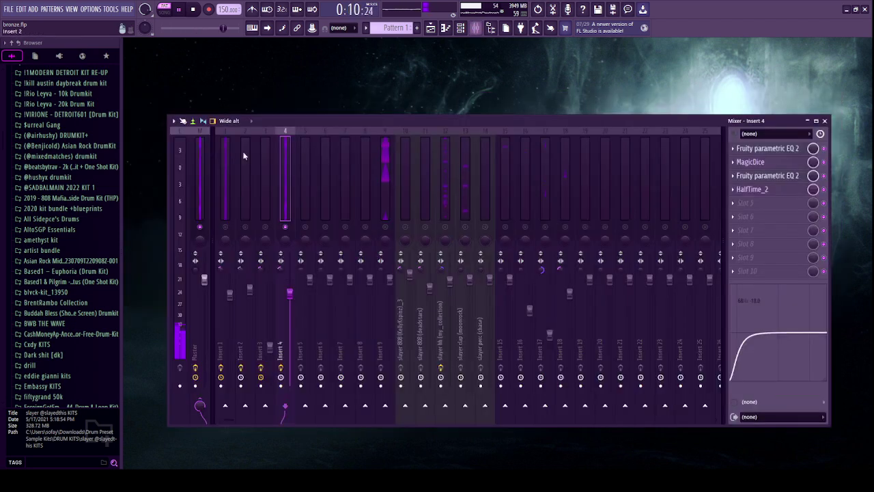
{"action": "left_click", "coordinate": [462, 29]}
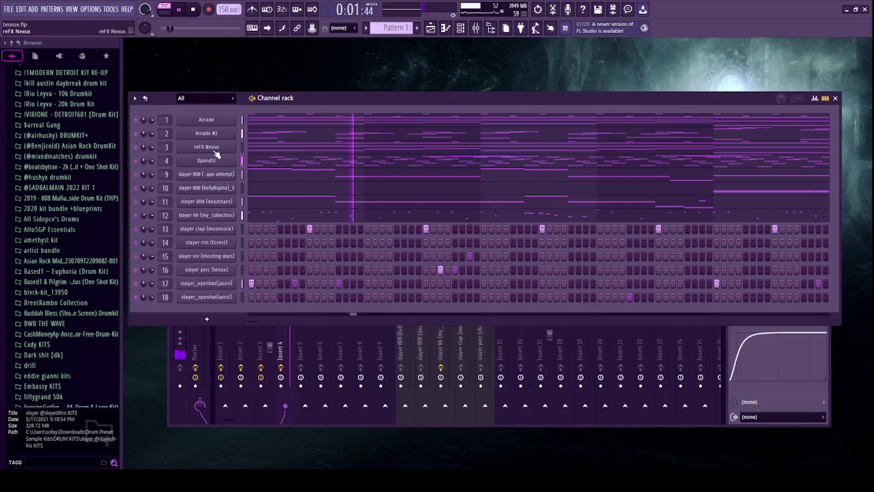
{"action": "key", "text": "space"}
{"action": "left_click", "coordinate": [476, 28]}
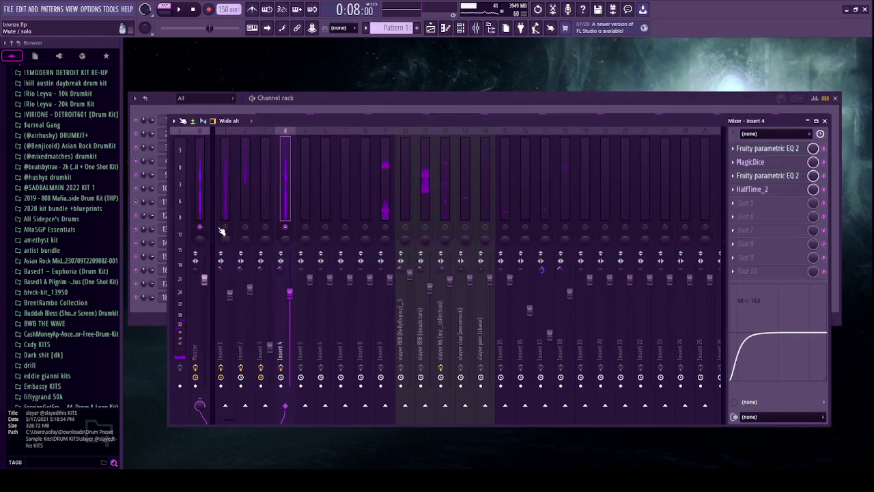
{"action": "left_click", "coordinate": [204, 212]}
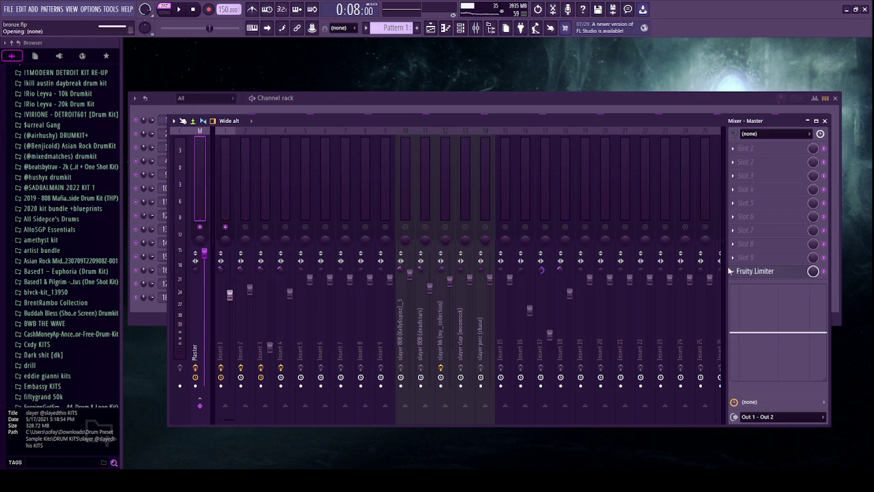
Lower Insert 1's fader during playback and cut the low band of its built-in equalizer to -18.0.
{"action": "key", "text": "space"}
{"action": "left_click_drag", "start_coordinate": [232, 294], "coordinate": [231, 316]}
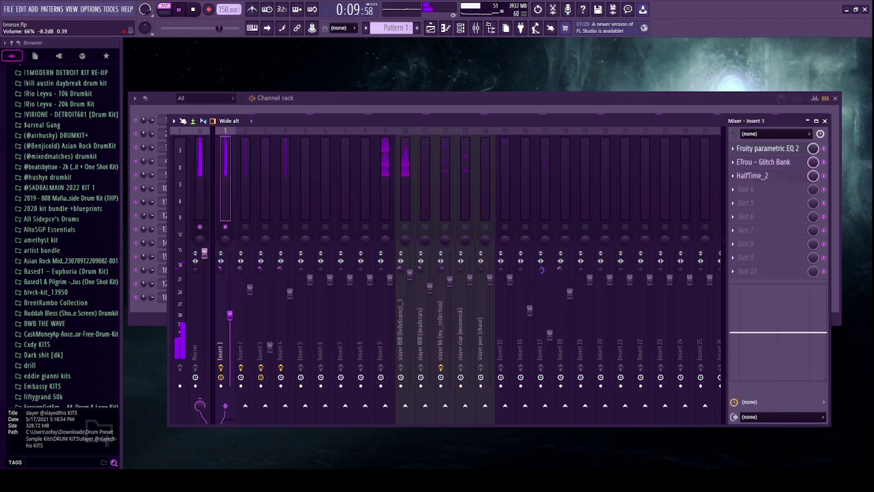
{"action": "key", "text": "space"}
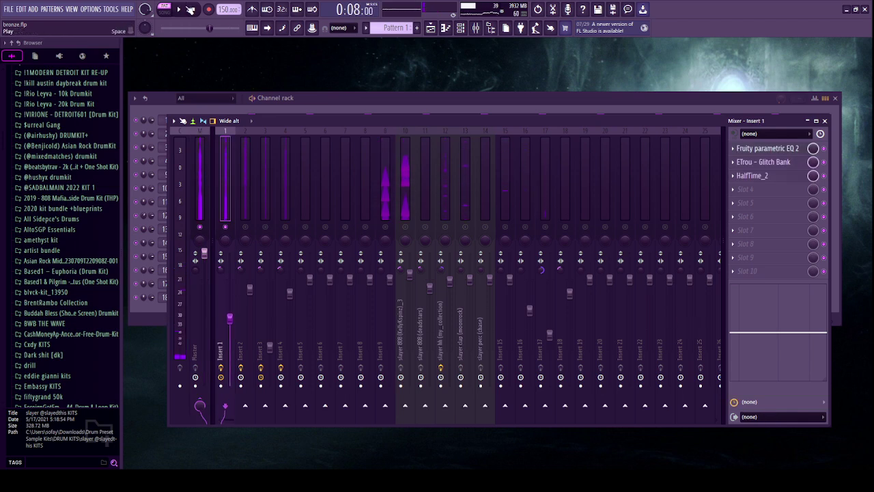
{"action": "key", "text": "space"}
{"action": "left_click_drag", "start_coordinate": [758, 349], "coordinate": [737, 377]}
{"action": "left_click_drag", "start_coordinate": [230, 317], "coordinate": [230, 331]}
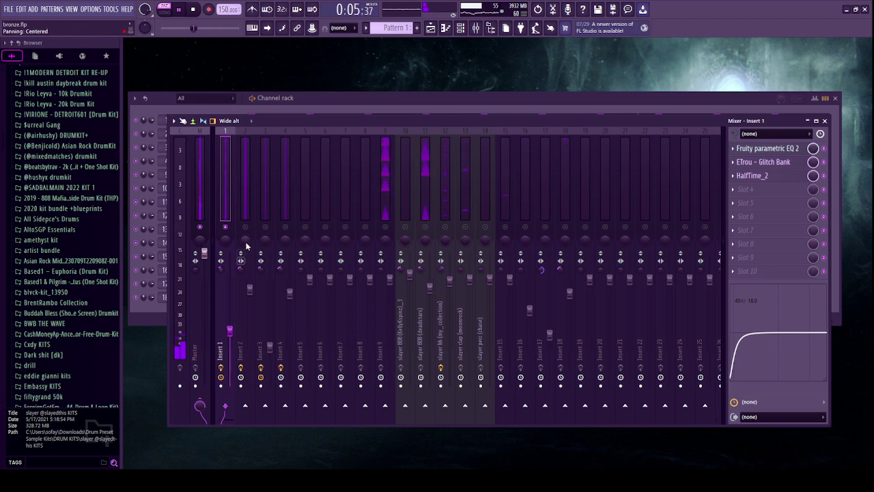
{"action": "left_click_drag", "start_coordinate": [248, 234], "coordinate": [248, 227]}
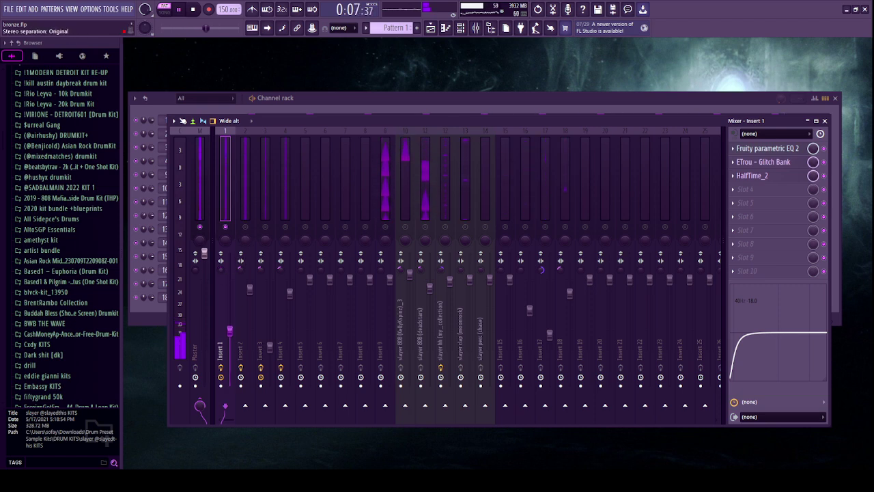
{"action": "left_click_drag", "start_coordinate": [231, 328], "coordinate": [231, 330]}
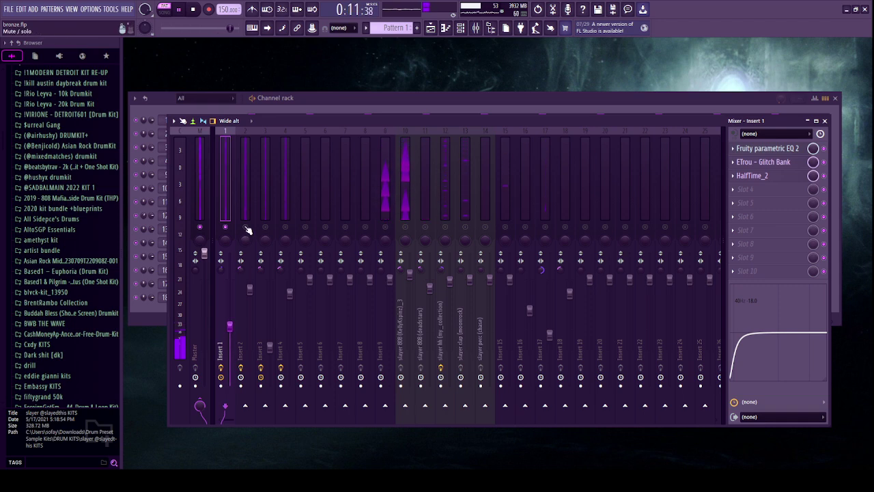
Unmute Insert 2, lower its volume to about -5.1 dB and cut its built-in equalizer's low band to -18.0 at 90 Hz.
{"action": "left_click_drag", "start_coordinate": [249, 290], "coordinate": [250, 299]}
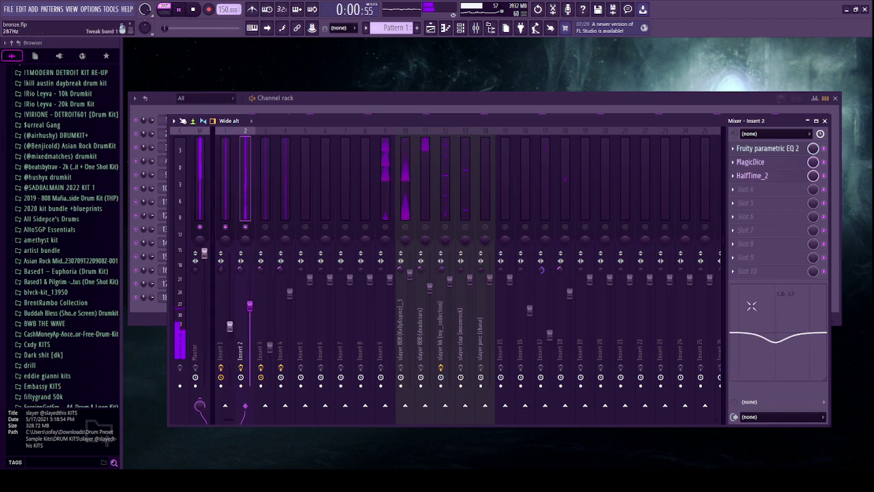
{"action": "left_click", "coordinate": [765, 149]}
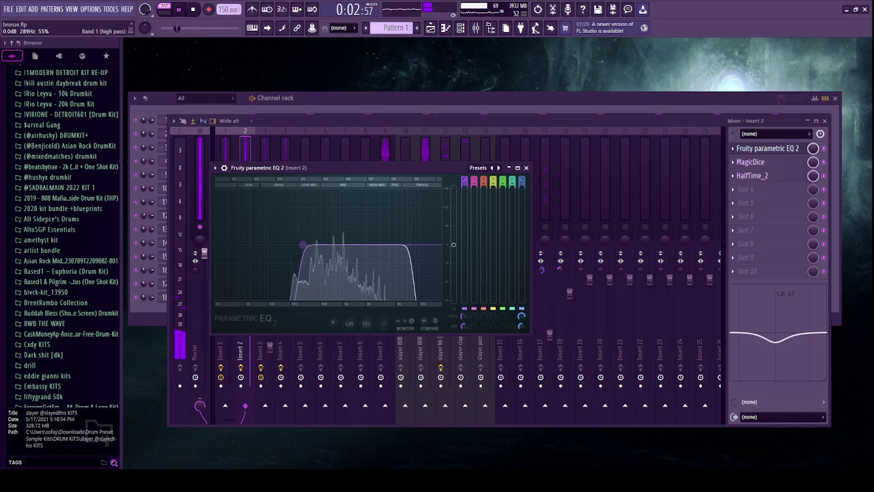
{"action": "left_click", "coordinate": [526, 168]}
{"action": "left_click_drag", "start_coordinate": [742, 334], "coordinate": [734, 379]}
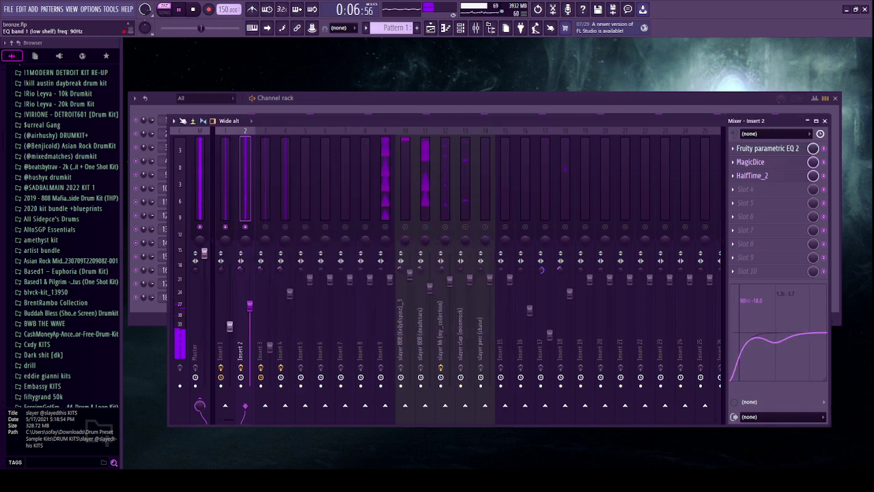
{"action": "left_click_drag", "start_coordinate": [250, 305], "coordinate": [250, 302]}
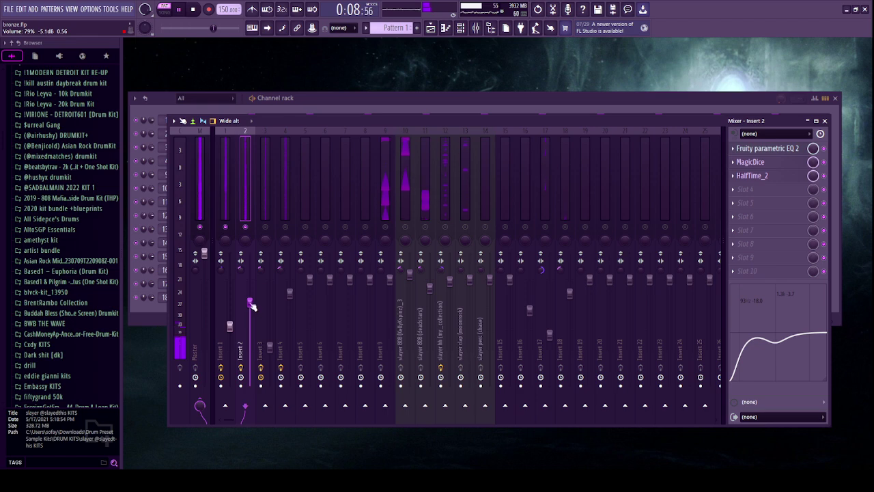
Unmute Inserts 3 and 4, lower Insert 3's fader and its slot 3 effect mix, and set Insert 4 to about -5.3 dB.
{"action": "left_click_drag", "start_coordinate": [269, 347], "coordinate": [269, 341]}
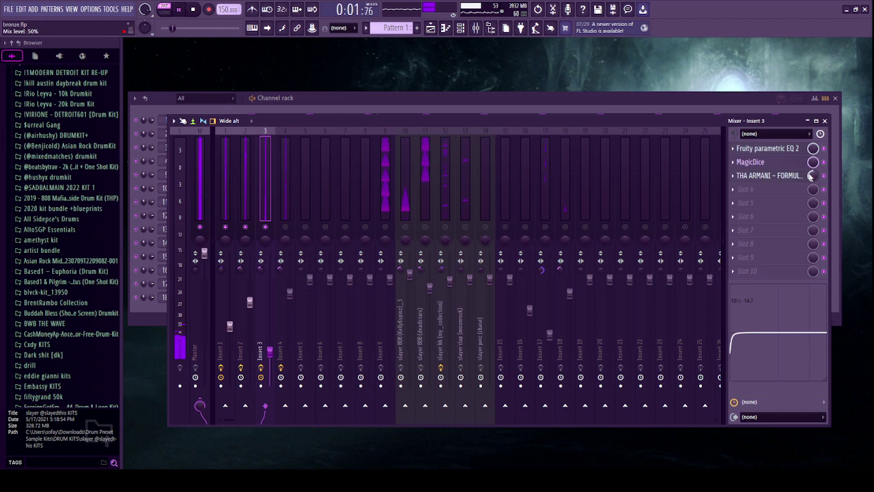
{"action": "key", "text": "space"}
{"action": "left_click_drag", "start_coordinate": [811, 176], "coordinate": [810, 185]}
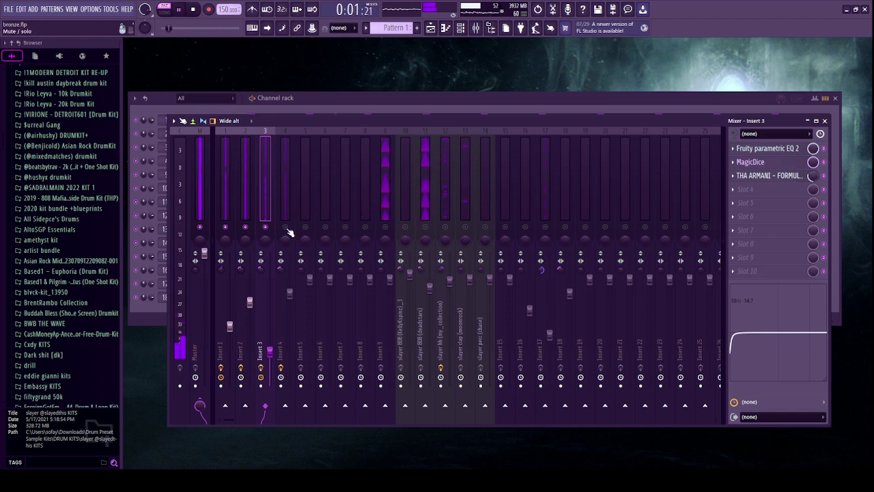
{"action": "left_click_drag", "start_coordinate": [292, 298], "coordinate": [292, 308]}
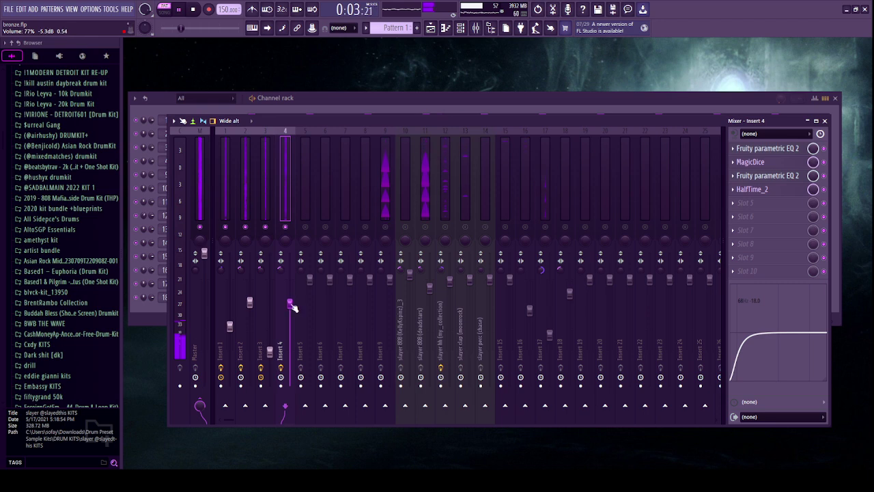
{"action": "left_click_drag", "start_coordinate": [750, 369], "coordinate": [769, 369]}
Unmute and rebalance the drum tracks, lowering Inserts 9, 15 and 18, setting the clap near -0.4 dB and raising Insert 16 slightly.
{"action": "left_click_drag", "start_coordinate": [390, 282], "coordinate": [390, 290]}
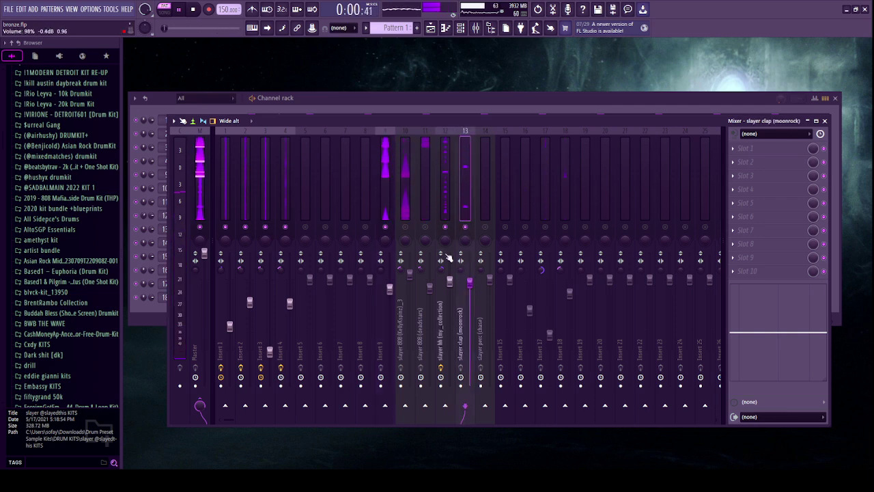
{"action": "left_click", "coordinate": [469, 282]}
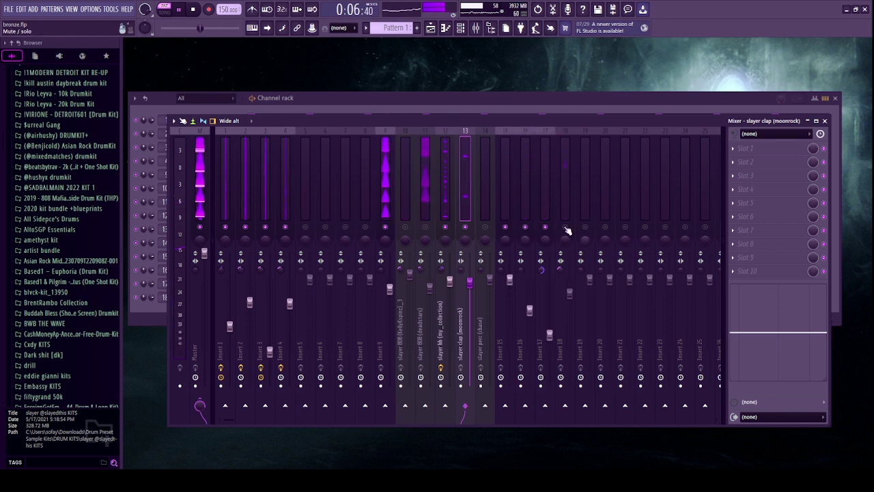
{"action": "left_click", "coordinate": [561, 306]}
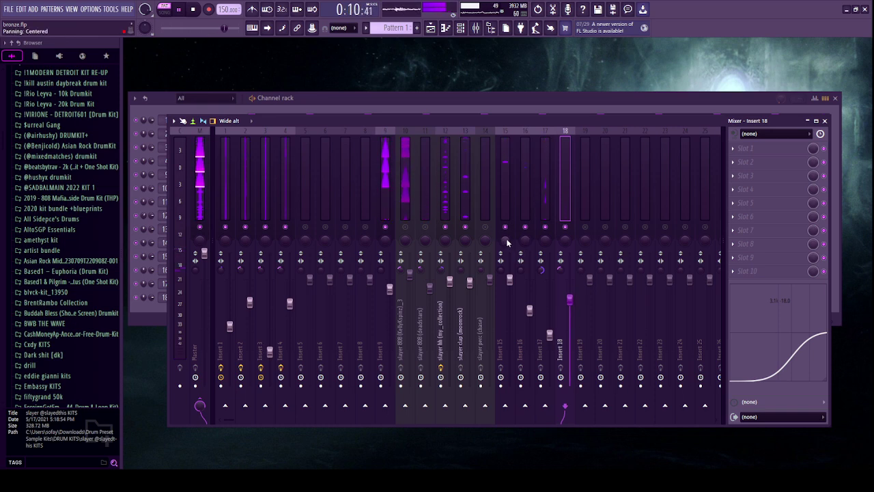
{"action": "left_click", "coordinate": [529, 308]}
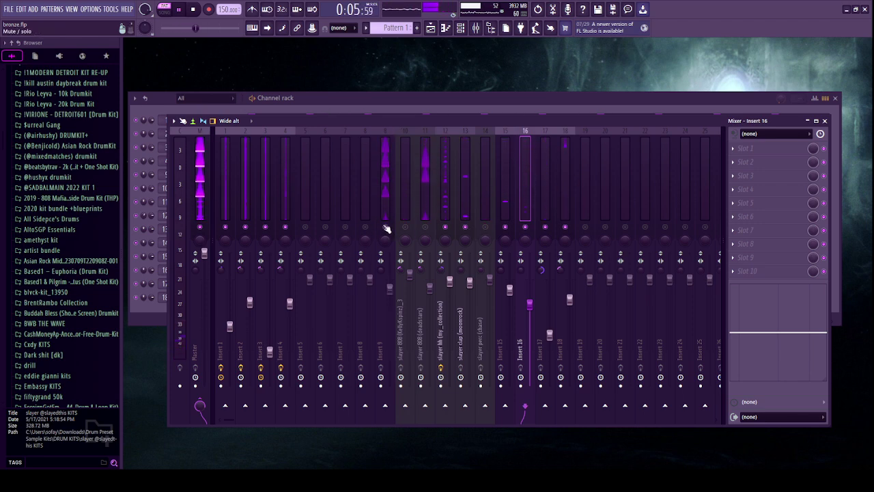
Mute Insert 9, unmute the two 808 tracks on Inserts 10 and 11, and lower their faders.
{"action": "left_click", "coordinate": [429, 290]}
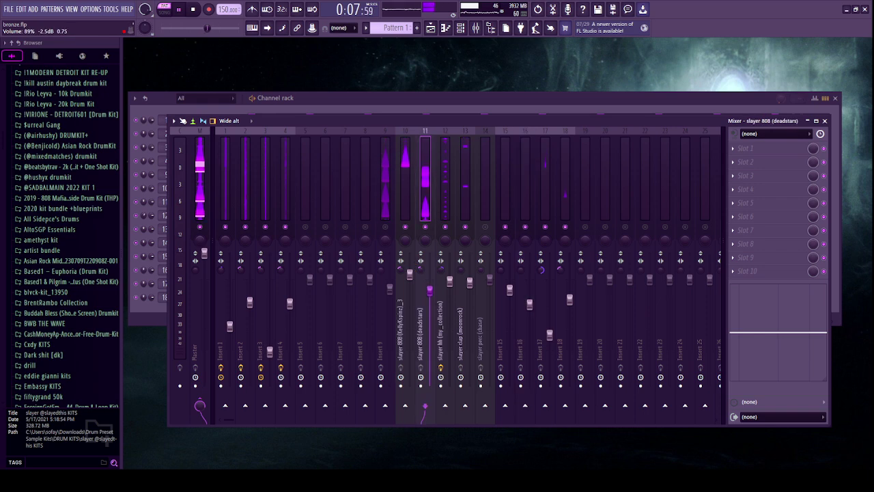
{"action": "left_click", "coordinate": [409, 279]}
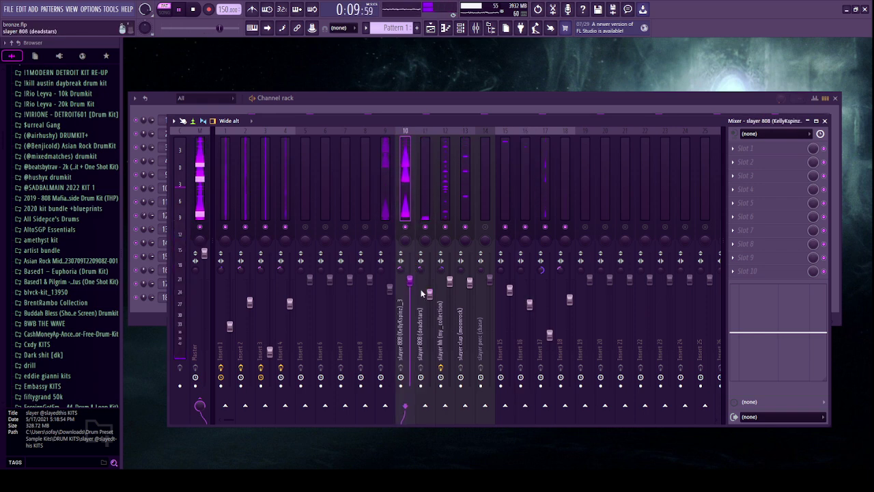
{"action": "left_click_drag", "start_coordinate": [410, 280], "coordinate": [409, 281]}
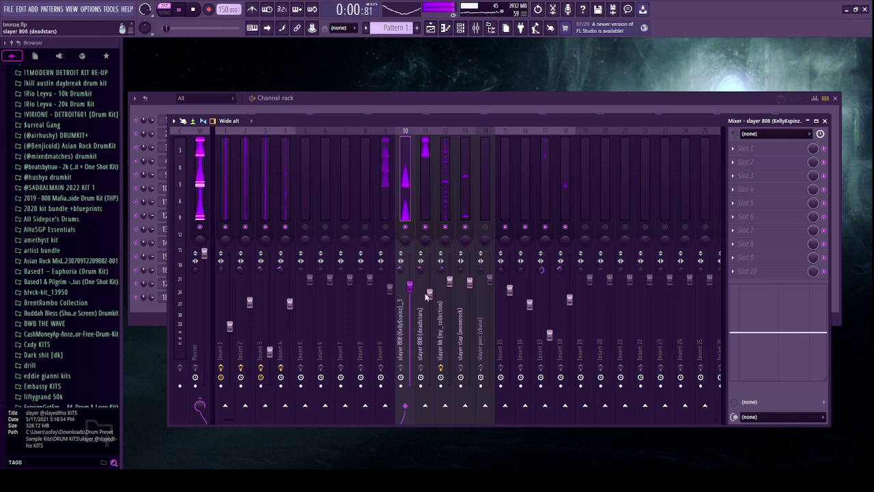
{"action": "left_click_drag", "start_coordinate": [428, 293], "coordinate": [409, 288]}
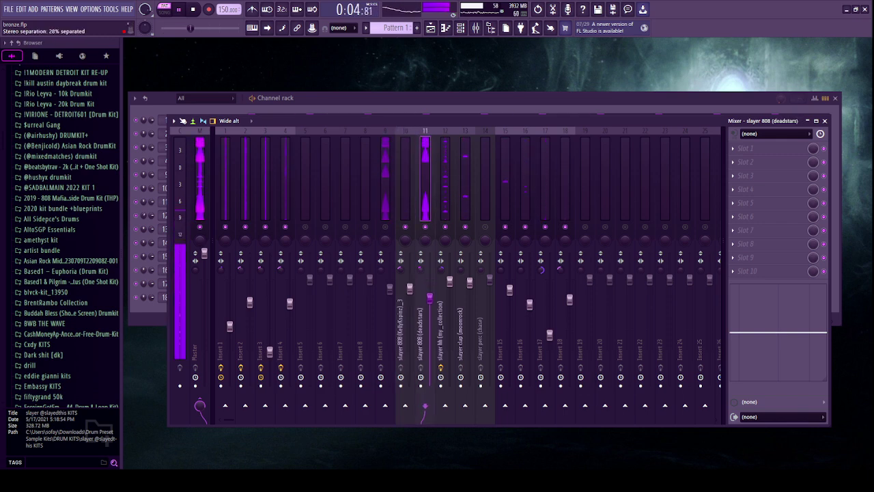
{"action": "left_click_drag", "start_coordinate": [409, 287], "coordinate": [409, 295]}
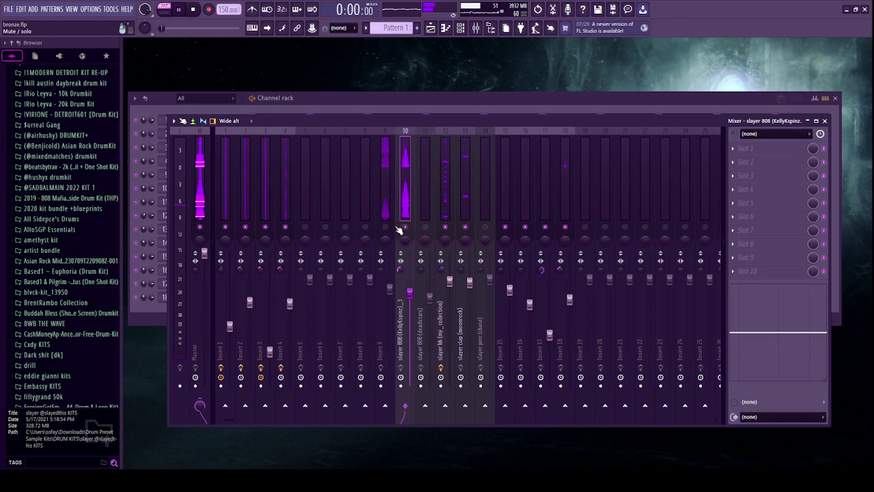
Lower the hi-hat track's fader, unmute all remaining mixer tracks, and close the mixer and channel rack.
{"action": "left_click", "coordinate": [442, 279]}
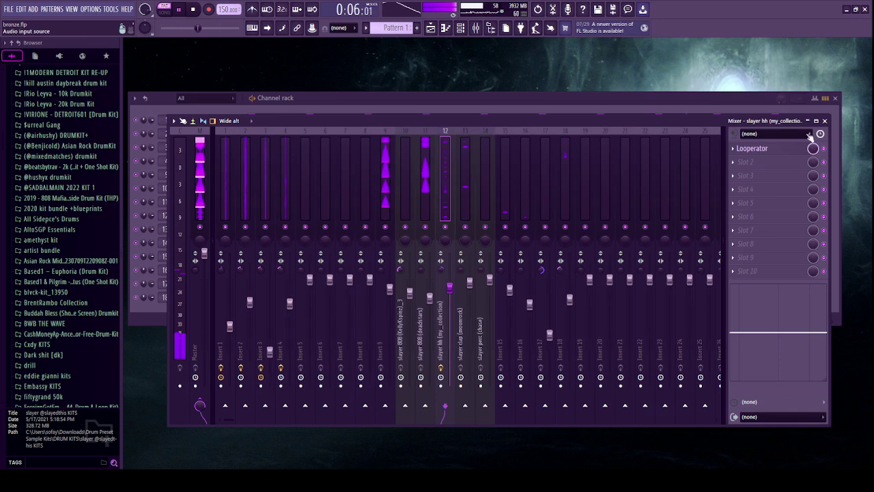
{"action": "left_click", "coordinate": [825, 121]}
{"action": "left_click", "coordinate": [835, 98]}
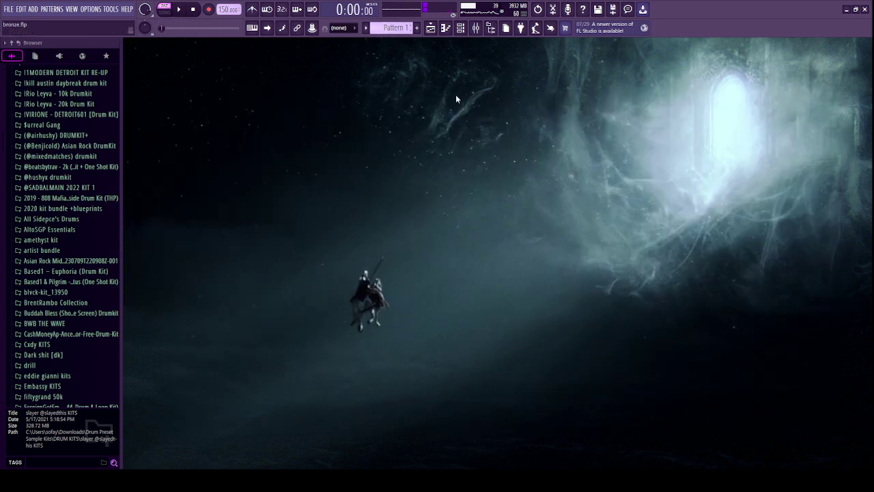
Split Pattern 1 by channel, place the thirteen patterns on Tracks 1–13 of the playlist, and extend the short clips to bar 9.
{"action": "left_click", "coordinate": [431, 28]}
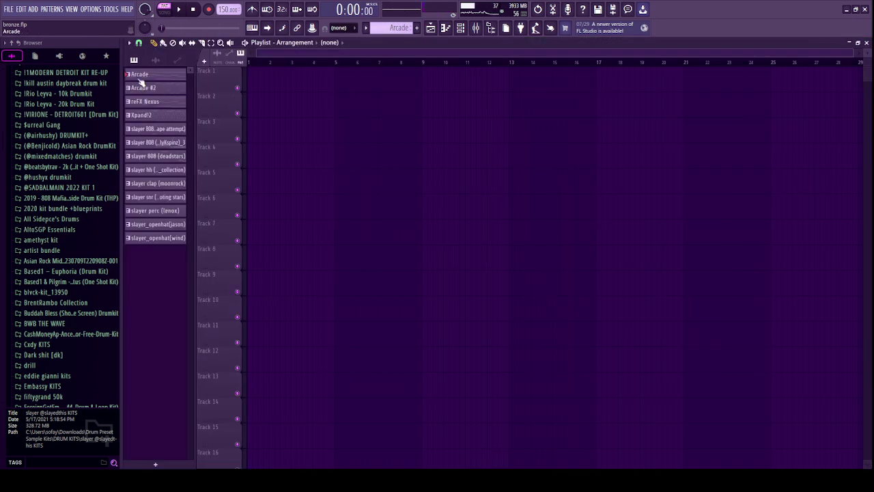
{"action": "left_click", "coordinate": [179, 236]}
{"action": "left_click_drag", "start_coordinate": [268, 80], "coordinate": [198, 81]}
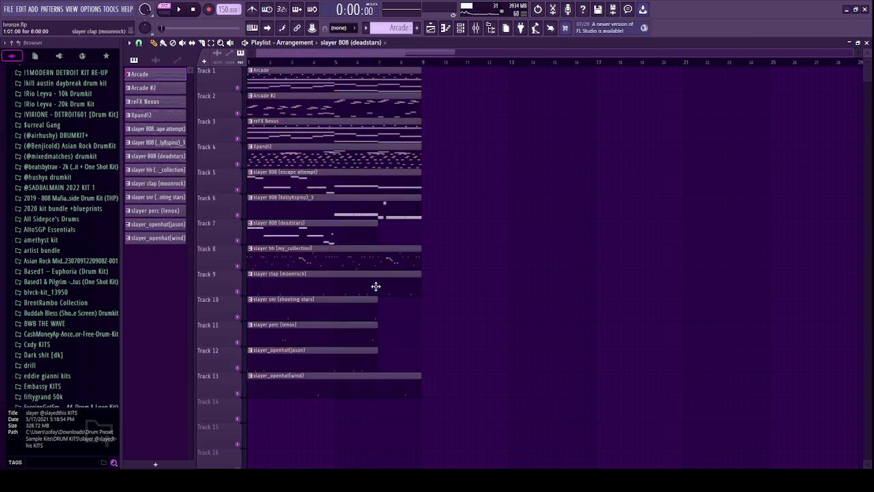
{"action": "left_click_drag", "start_coordinate": [371, 296], "coordinate": [377, 370]}
{"action": "left_click", "coordinate": [370, 241], "text": "ctrl+shift"}
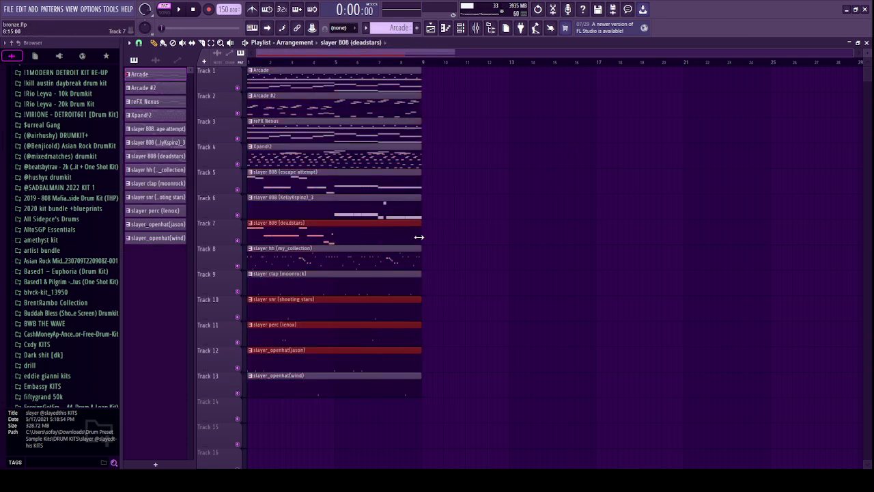
Save the project as bronze_2.flp and duplicate all playlist clips twice so the arrangement runs to bar 25.
{"action": "key", "text": "ctrl+a"}
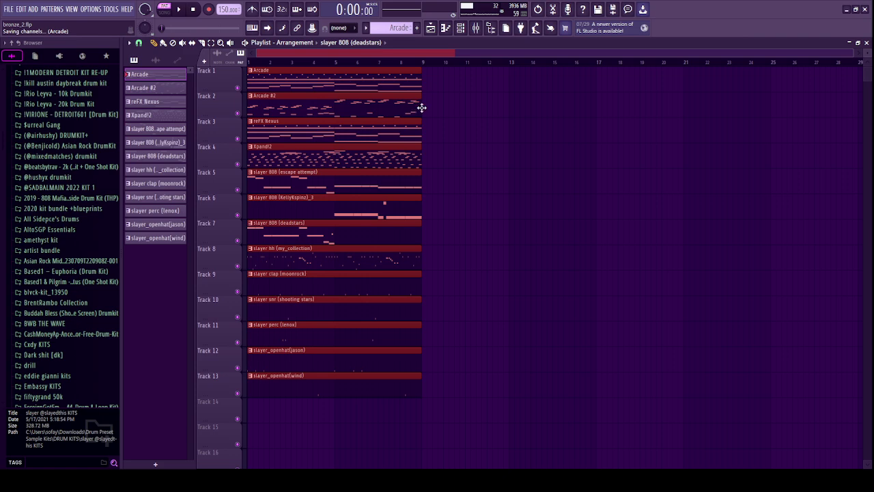
{"action": "key", "text": "ctrl+b"}
{"action": "key", "text": "ctrl+b"}
{"action": "key", "text": "ctrl+a"}
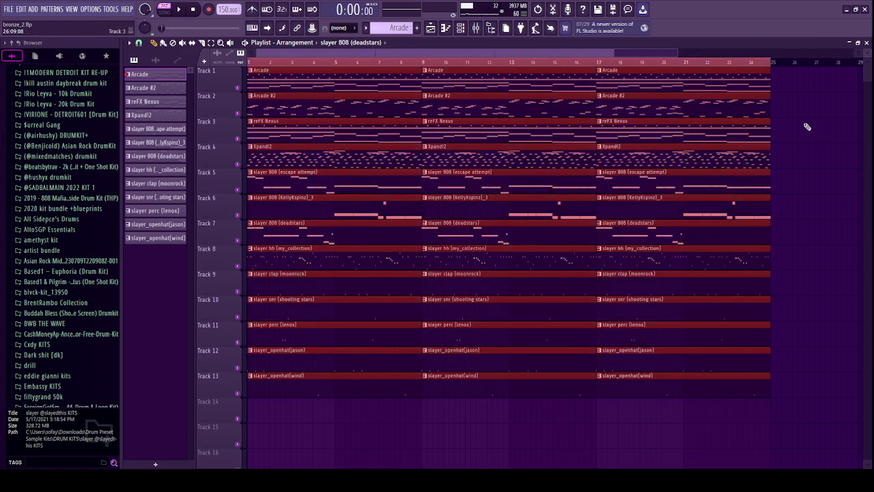
Switch playback to song mode and duplicate all playlist clips so the arrangement runs to bar 49.
{"action": "right_click", "coordinate": [795, 125]}
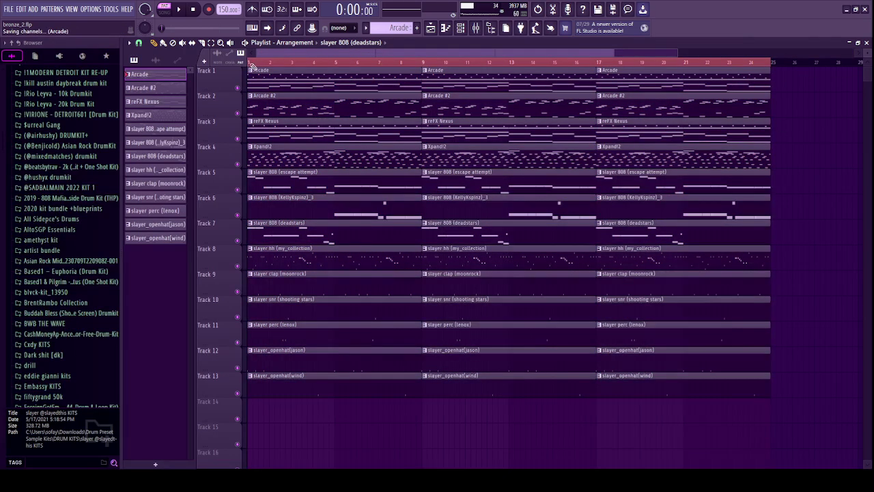
{"action": "key", "text": "space"}
{"action": "key", "text": "ctrl+a"}
{"action": "key", "text": "ctrl+v"}
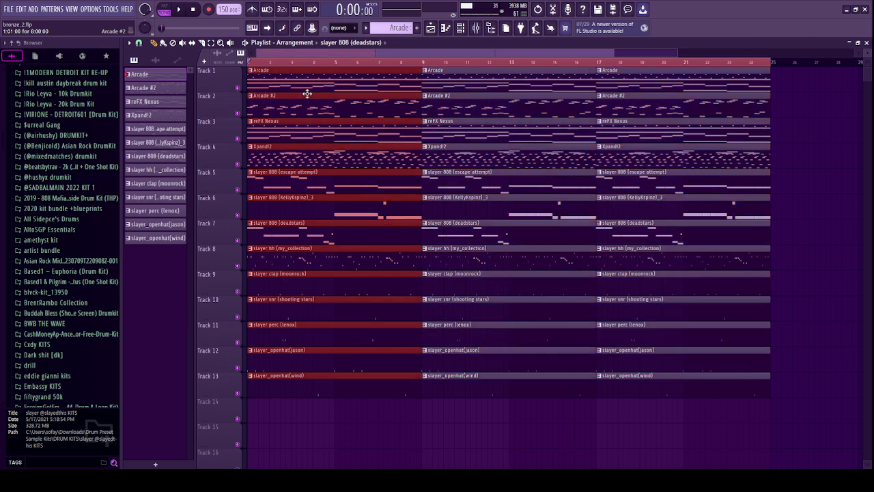
{"action": "key", "text": "ctrl+z"}
{"action": "left_click", "coordinate": [265, 63], "text": "ctrl"}
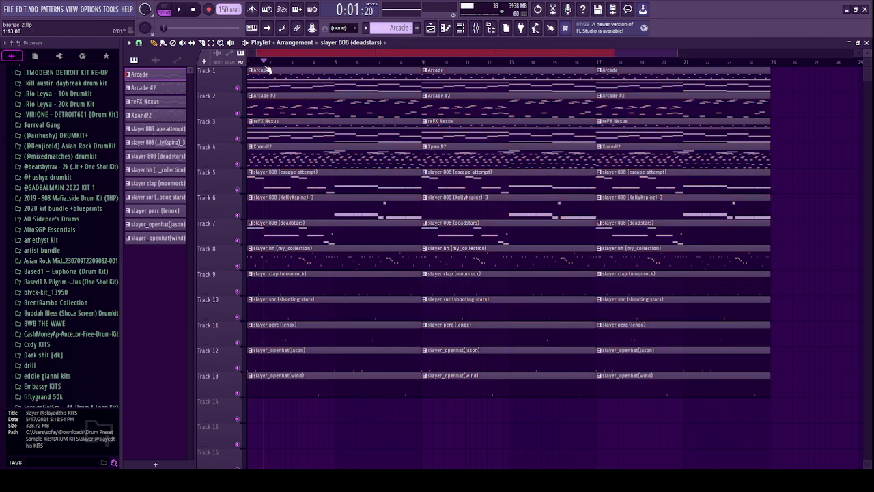
{"action": "scroll", "coordinate": [501, 192], "scroll_direction": "down", "scroll_amount": 2}
{"action": "key", "text": "ctrl+a"}
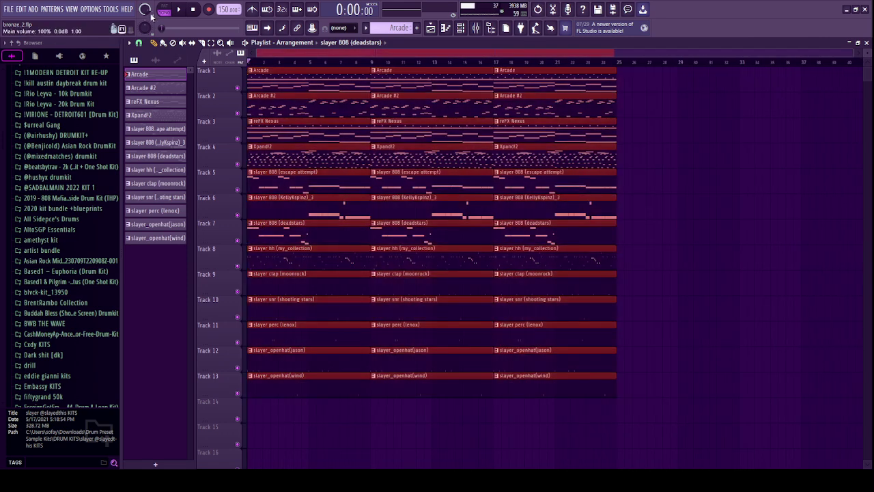
{"action": "key", "text": "ctrl+b"}
{"action": "scroll", "coordinate": [755, 181], "scroll_direction": "down", "scroll_amount": 2}
{"action": "left_click", "coordinate": [469, 410], "text": "ctrl"}
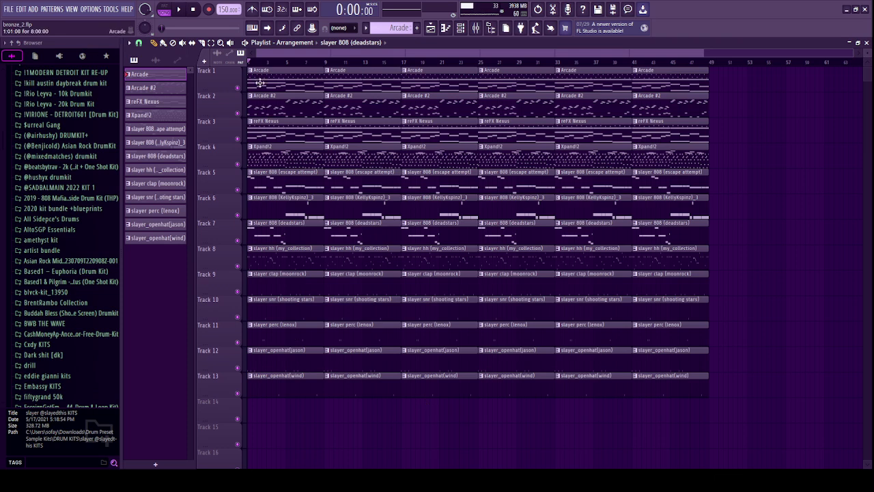
Clear the clips from bars 1–9 on all tracks, leaving only an Arcade #2 clip on Track 2 as the intro.
{"action": "left_click_drag", "start_coordinate": [272, 113], "coordinate": [277, 419]}
{"action": "key", "text": "space"}
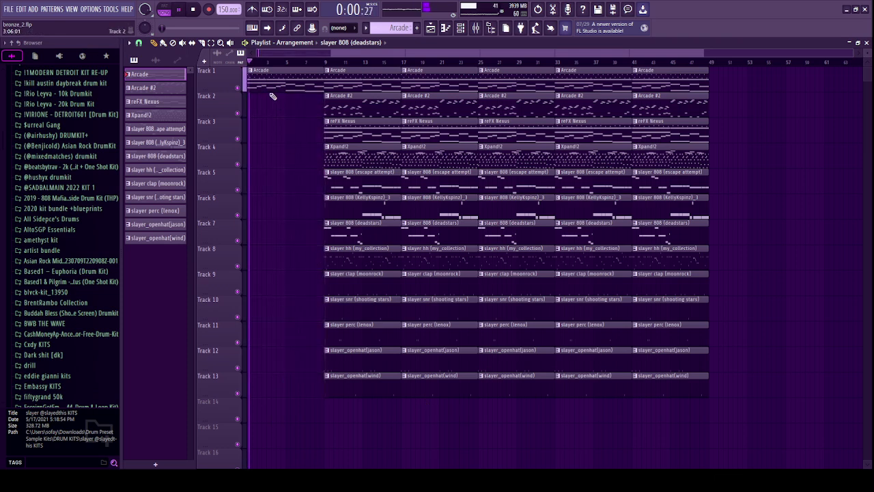
{"action": "key", "text": "space"}
{"action": "right_click", "coordinate": [290, 84]}
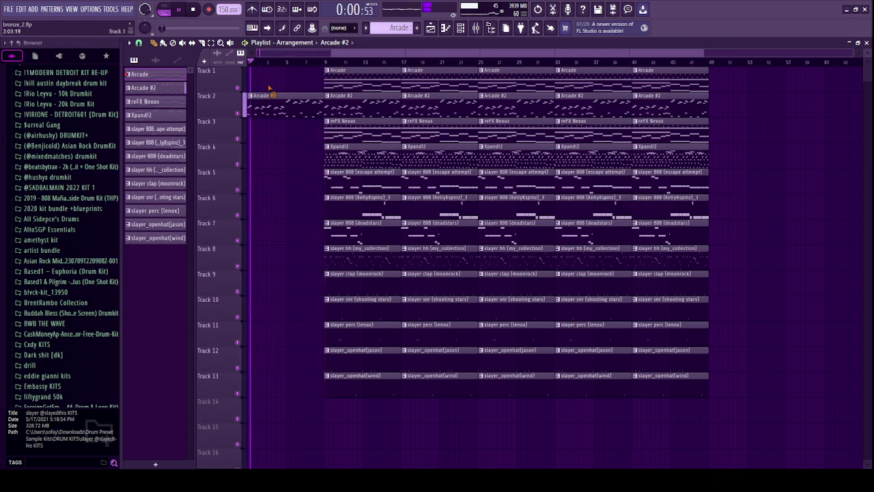
Place the hi-hat and clap clips in bars 1–9 on Tracks 8 and 9, and cut the clap so it starts at bar 3.
{"action": "left_click", "coordinate": [365, 259]}
{"action": "left_click", "coordinate": [308, 267]}
{"action": "key", "text": "space"}
{"action": "key", "text": "space"}
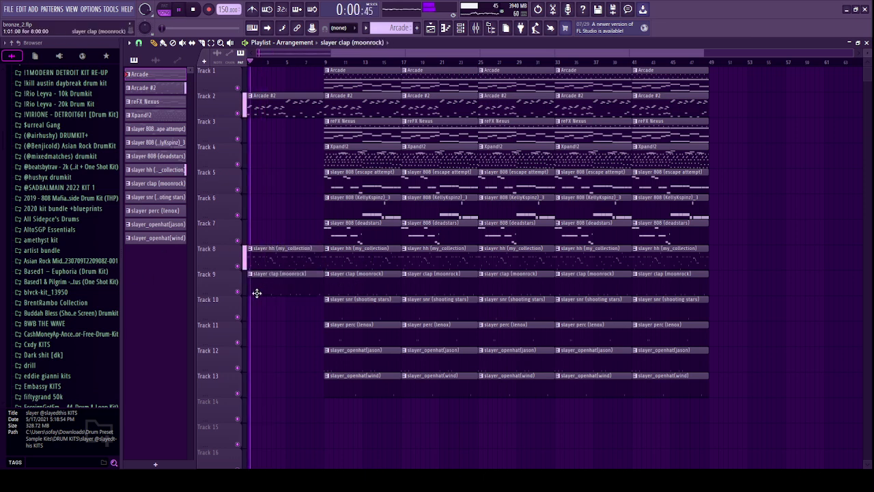
{"action": "key", "text": "space"}
{"action": "key", "text": "c"}
{"action": "right_click", "coordinate": [257, 294]}
{"action": "key", "text": "space"}
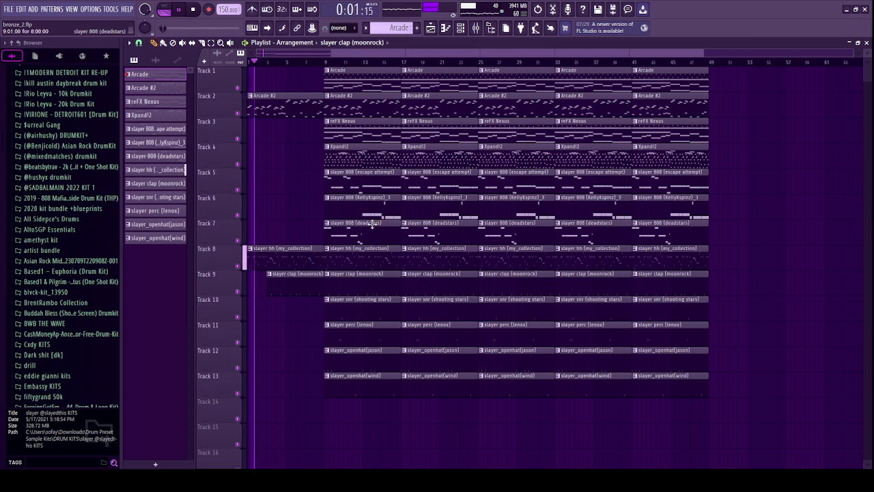
Place the slayer 808 (deadstars) clip in the intro on Track 7 and cut it so it starts partway through bar 3.
{"action": "left_click", "coordinate": [361, 232]}
{"action": "left_click", "coordinate": [295, 233]}
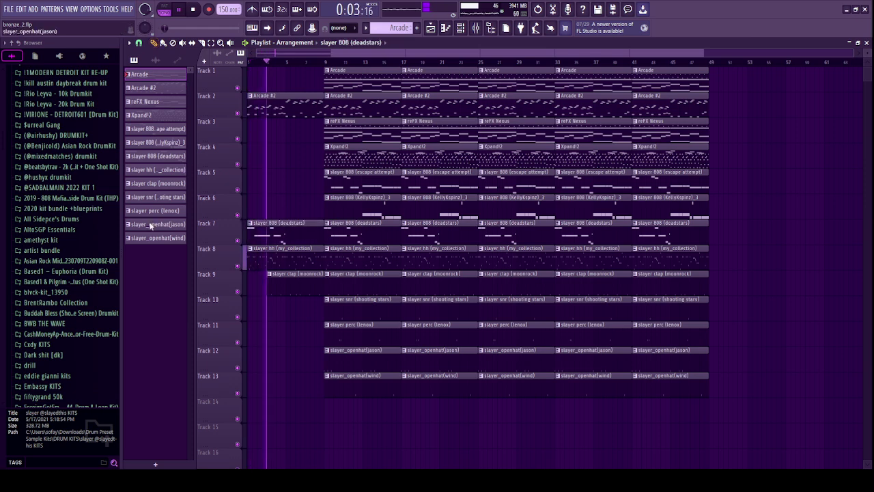
{"action": "scroll", "coordinate": [259, 239], "scroll_direction": "up", "scroll_amount": 5}
{"action": "key", "text": "c"}
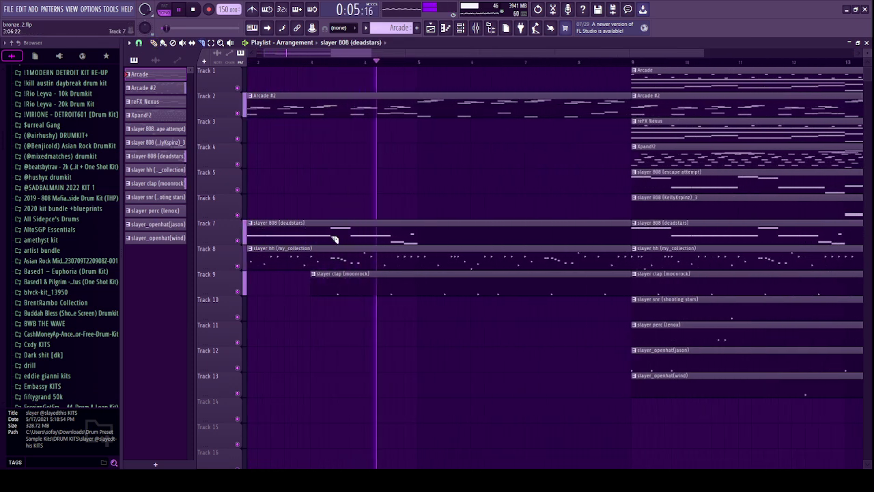
{"action": "left_click", "coordinate": [333, 237]}
{"action": "key", "text": "p"}
{"action": "right_click", "coordinate": [308, 238]}
{"action": "key", "text": "space"}
{"action": "key", "text": "space"}
{"action": "scroll", "coordinate": [387, 203], "scroll_direction": "down", "scroll_amount": 5}
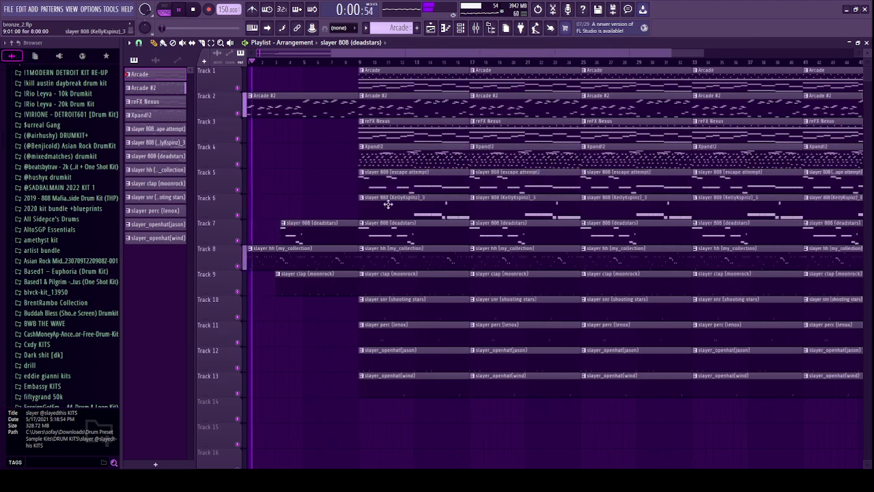
Copy the slayer 808 (KellyKspinz)_3 and reFX Nexus clips into the intro, and cut the Nexus clip so it starts midway through bar 3.
{"action": "left_click_drag", "start_coordinate": [413, 209], "coordinate": [300, 209]}
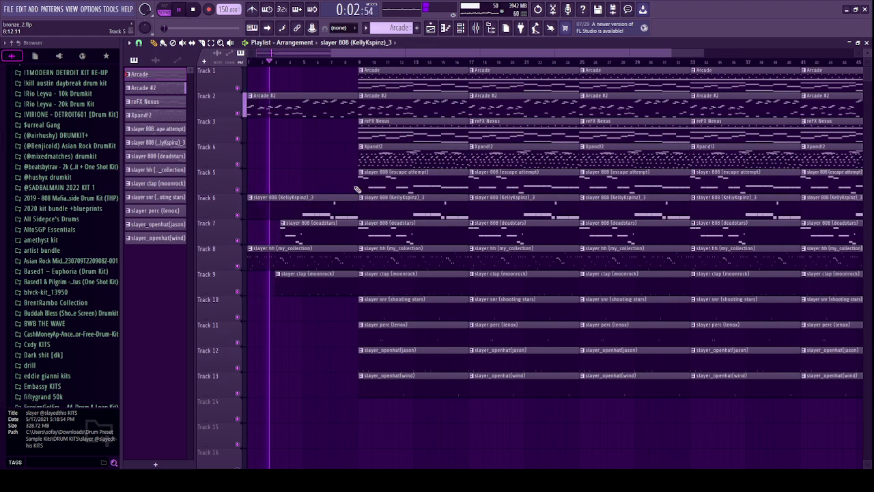
{"action": "left_click_drag", "start_coordinate": [368, 140], "coordinate": [254, 140]}
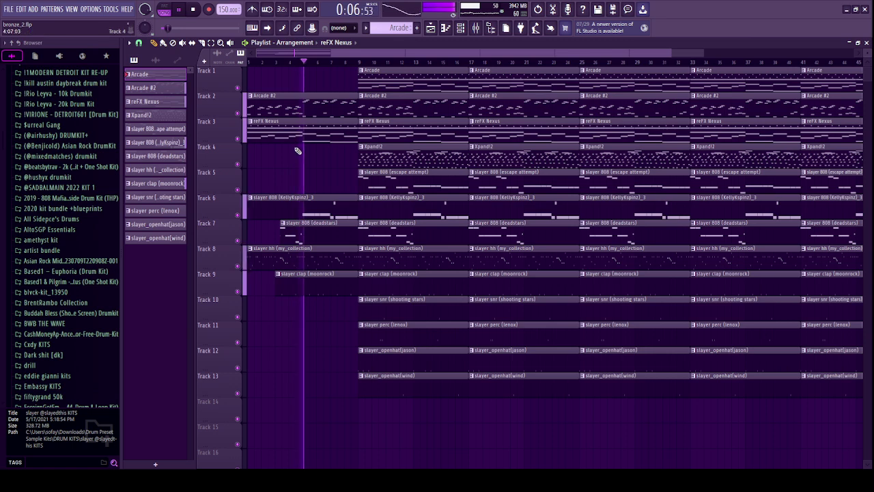
{"action": "right_click", "coordinate": [290, 141], "text": "shift"}
{"action": "key", "text": "space"}
{"action": "key", "text": "space"}
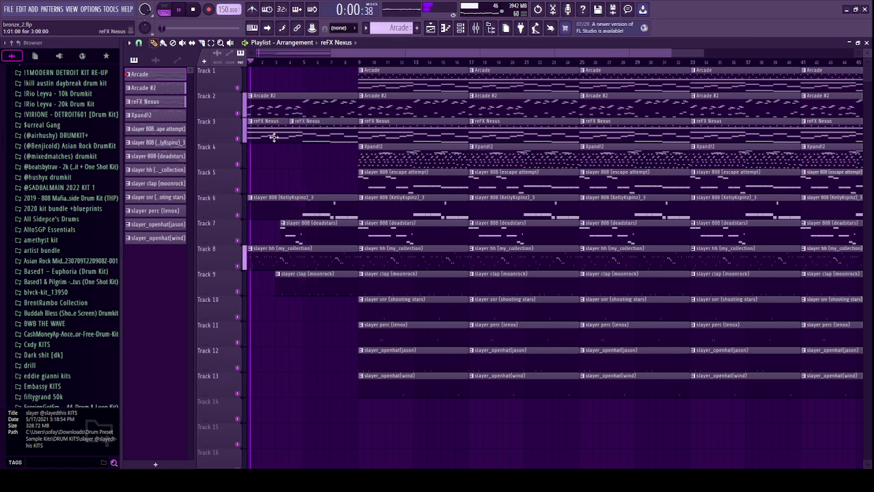
{"action": "right_click", "coordinate": [275, 138]}
{"action": "key", "text": "space"}
{"action": "left_click_drag", "start_coordinate": [290, 133], "coordinate": [281, 131]}
{"action": "key", "text": "space"}
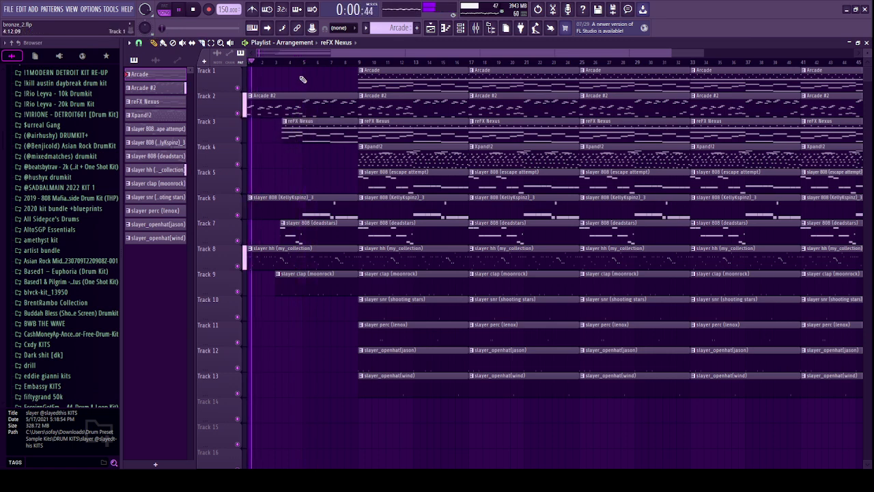
{"action": "left_click", "coordinate": [196, 10]}
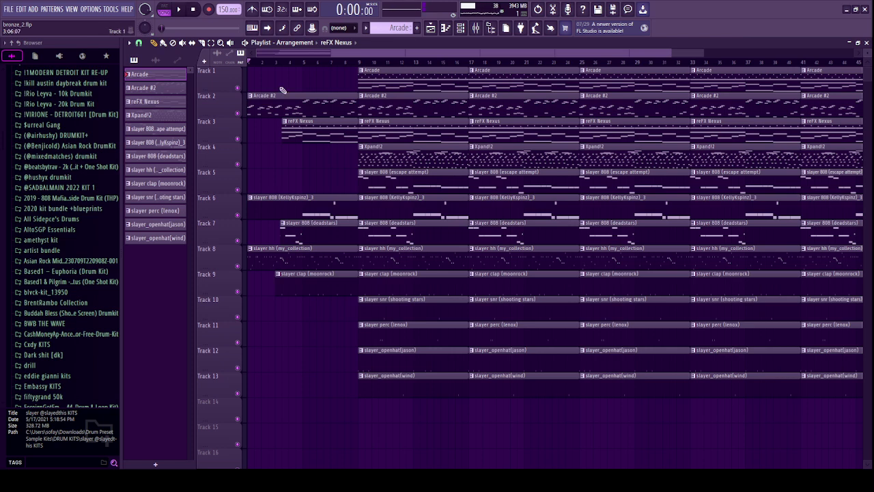
Add "thekid i cant love u tag" from the Tags folder to the playlist at bar 1 on Track 11, and collapse the folder.
{"action": "scroll", "coordinate": [43, 343], "scroll_direction": "down", "scroll_amount": 20}
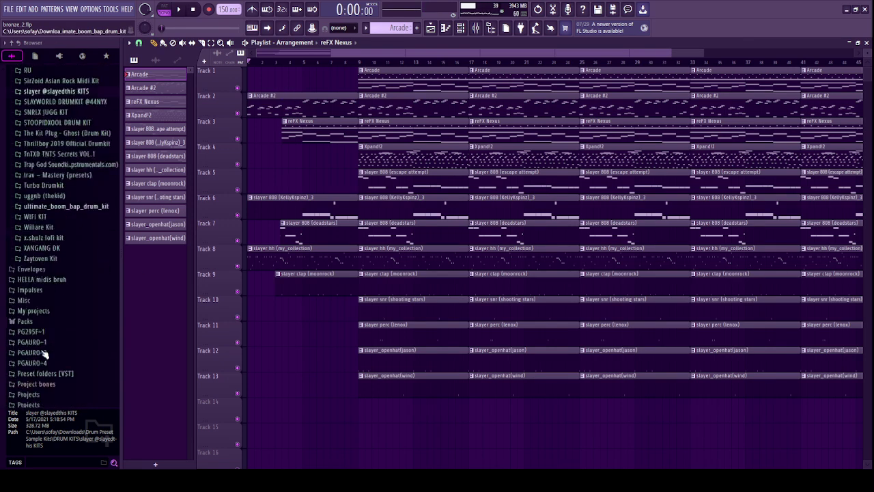
{"action": "left_click", "coordinate": [30, 362]}
{"action": "scroll", "coordinate": [45, 351], "scroll_direction": "down", "scroll_amount": 5}
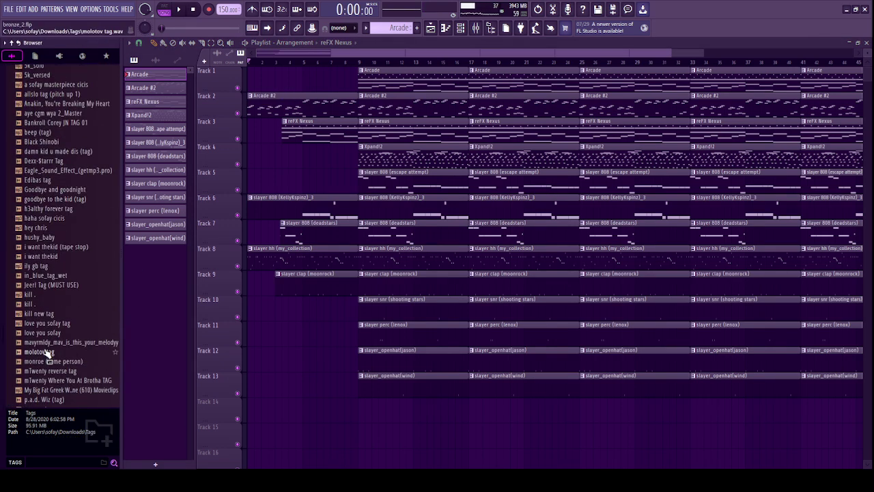
{"action": "scroll", "coordinate": [48, 337], "scroll_direction": "down", "scroll_amount": 8}
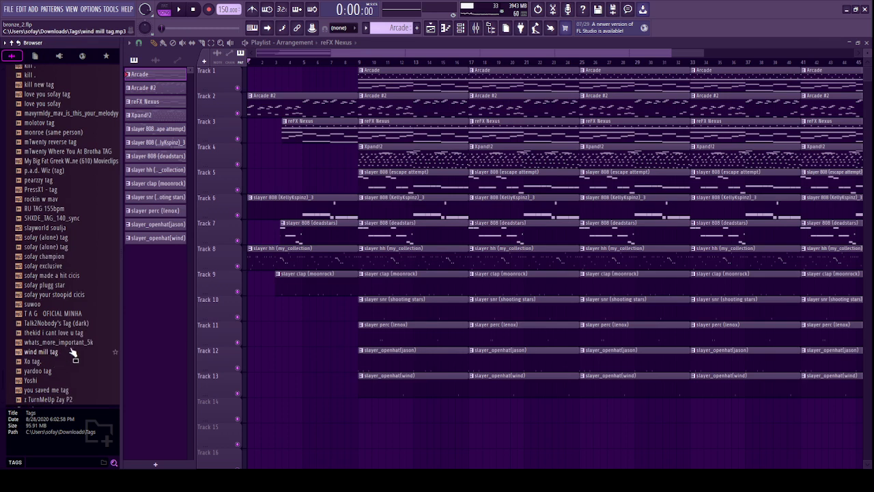
{"action": "left_click", "coordinate": [66, 343]}
{"action": "left_click_drag", "start_coordinate": [58, 335], "coordinate": [252, 324]}
{"action": "scroll", "coordinate": [105, 329], "scroll_direction": "up", "scroll_amount": 12}
{"action": "left_click", "coordinate": [67, 131]}
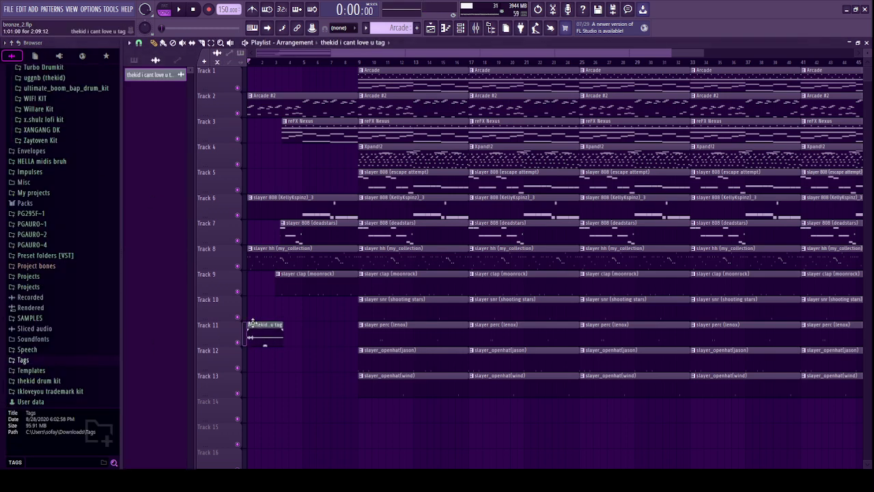
Move the tag clip to Track 10 so it starts just before bar 2, and set its volume to -1.4 dB.
{"action": "double_click", "coordinate": [261, 305]}
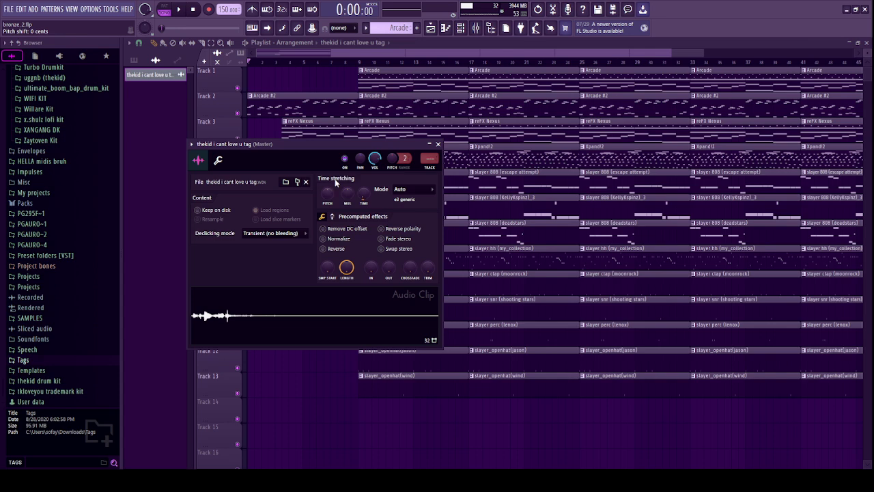
{"action": "left_click", "coordinate": [333, 217]}
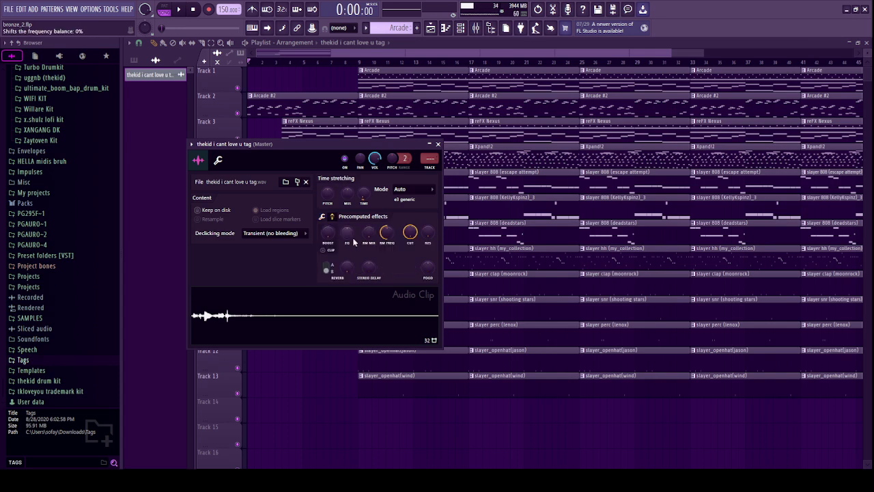
{"action": "left_click", "coordinate": [439, 145]}
{"action": "scroll", "coordinate": [265, 319], "scroll_direction": "up", "scroll_amount": 3}
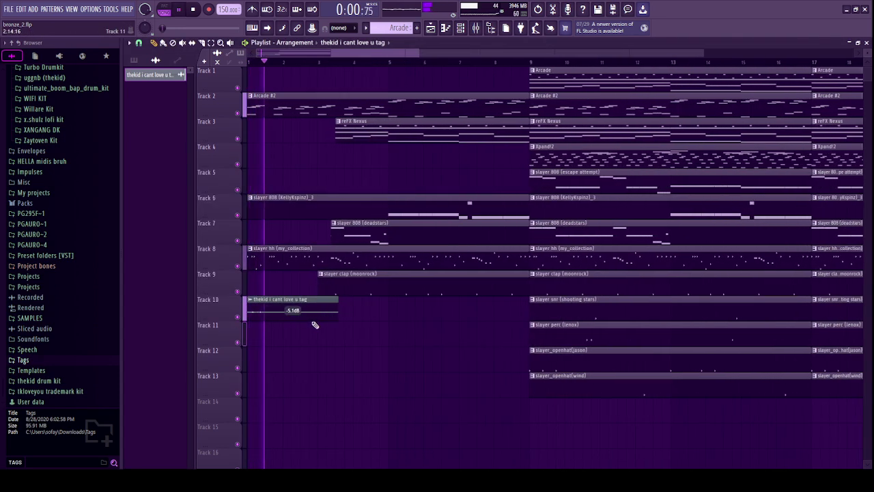
{"action": "key", "text": "space"}
{"action": "mouse_move", "coordinate": [280, 314]}
{"action": "left_mouse_down"}
{"action": "mouse_move", "coordinate": [298, 311]}
{"action": "mouse_move", "coordinate": [291, 309]}
{"action": "left_mouse_up"}
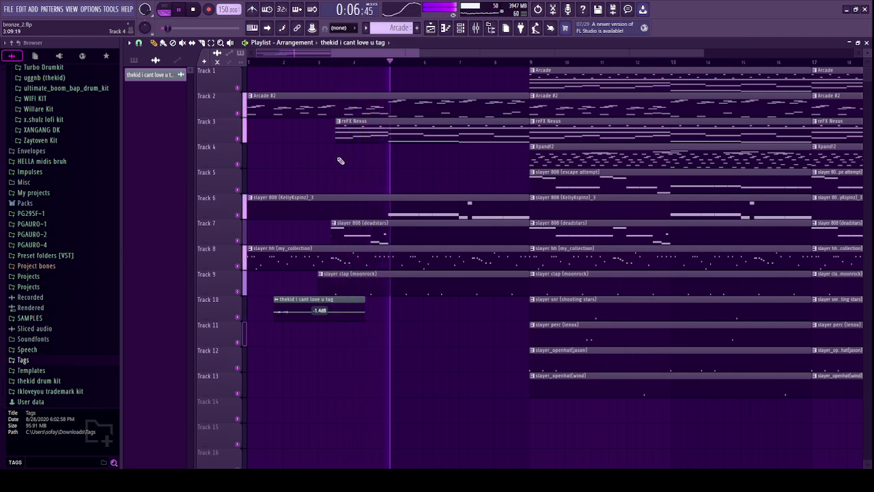
Delete the slayer 808 (KellyKspinz)_3, slayer 808 (deadstars) and Xpand!2 clips from bars 9–17.
{"action": "scroll", "coordinate": [325, 163], "scroll_direction": "down", "scroll_amount": 3}
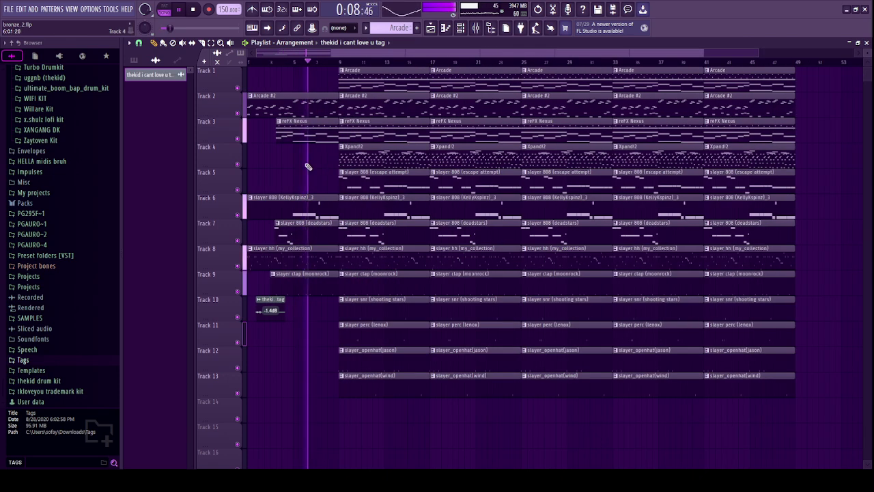
{"action": "right_click", "coordinate": [360, 205]}
{"action": "right_click", "coordinate": [360, 231]}
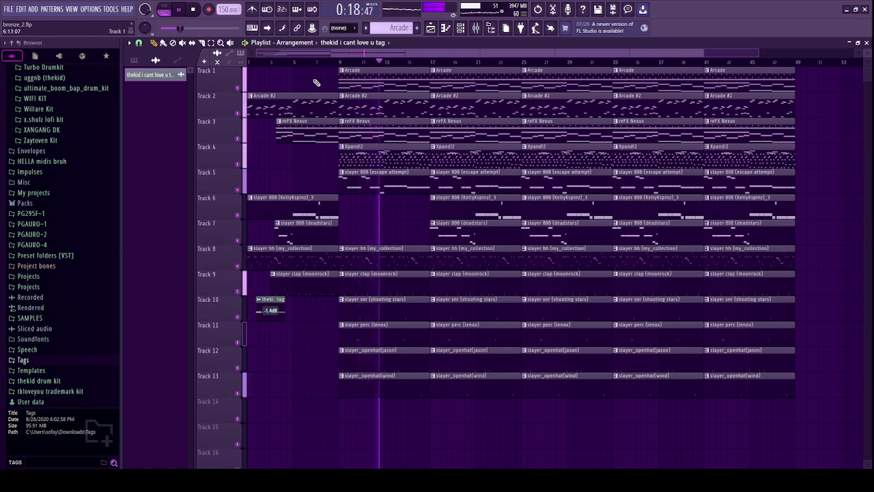
{"action": "right_click", "coordinate": [383, 162]}
Slightly raise the mixer faders of Inserts 1–4, with Insert 2 at 82% (-4.3 dB), and close the mixer.
{"action": "key", "text": "space"}
{"action": "left_click", "coordinate": [483, 28]}
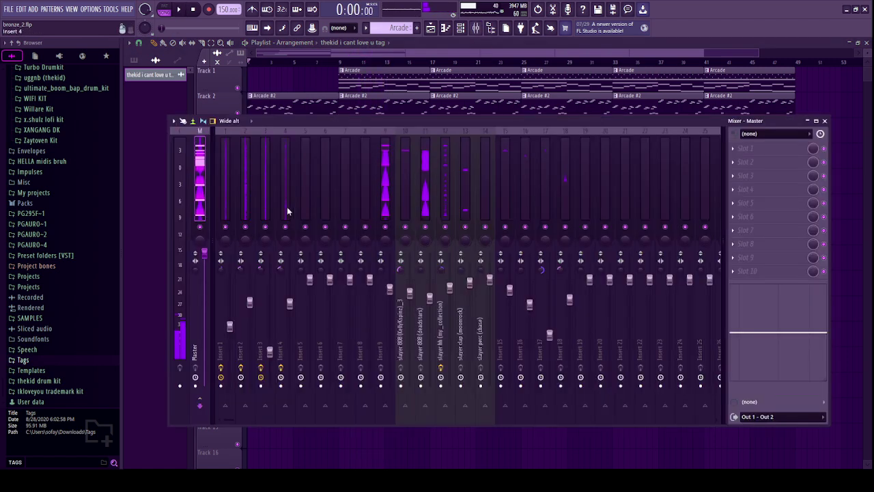
{"action": "left_click", "coordinate": [265, 329]}
{"action": "left_click_drag", "start_coordinate": [250, 302], "coordinate": [229, 322]}
{"action": "left_click_drag", "start_coordinate": [269, 344], "coordinate": [270, 340]}
{"action": "left_click_drag", "start_coordinate": [290, 300], "coordinate": [290, 296]}
{"action": "left_click", "coordinate": [250, 301]}
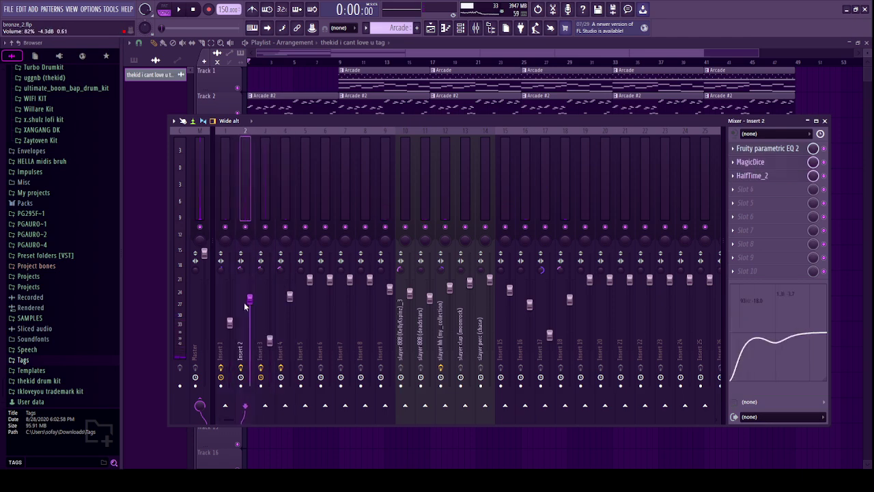
{"action": "left_click", "coordinate": [230, 321]}
{"action": "key", "text": "F9"}
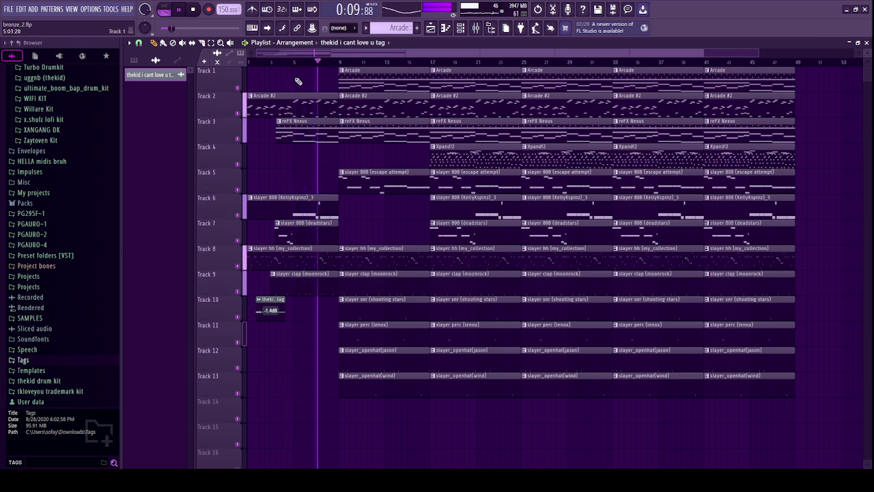
Cut the drum clips on Tracks 8–13 at bar 10 and delete their portions between bars 9 and 10.
{"action": "scroll", "coordinate": [362, 287], "scroll_direction": "up", "scroll_amount": 5}
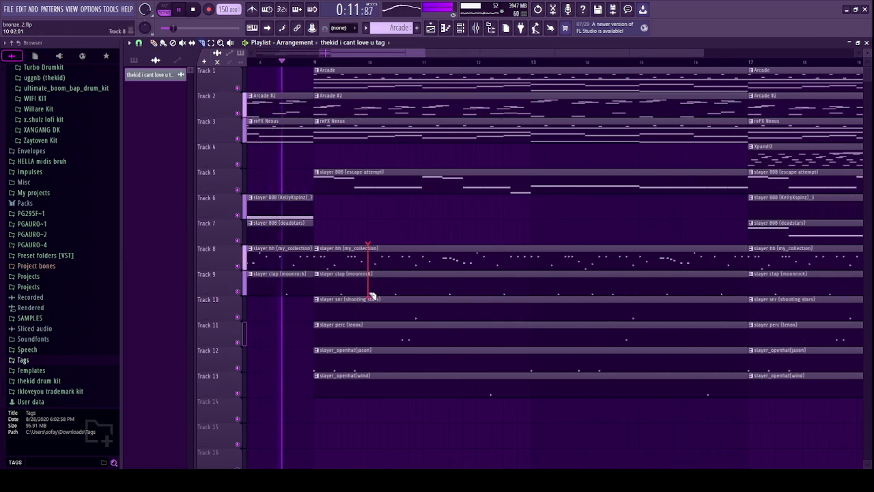
{"action": "left_click_drag", "start_coordinate": [371, 296], "coordinate": [371, 387]}
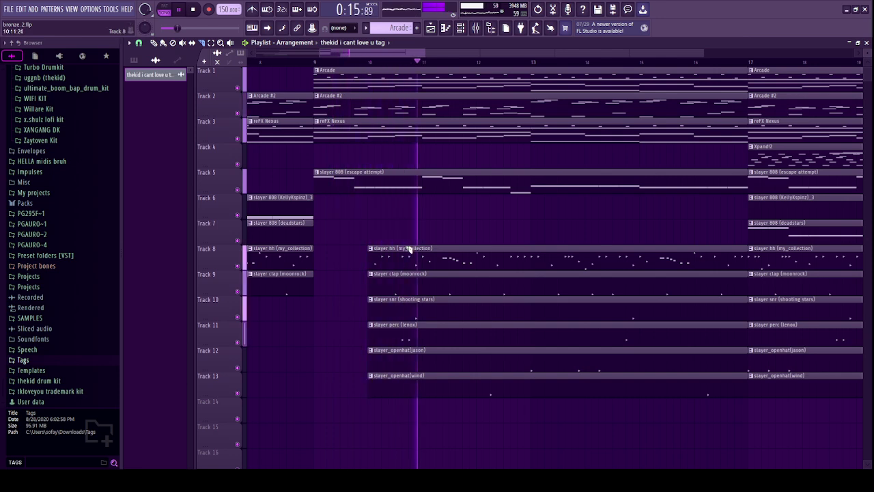
{"action": "scroll", "coordinate": [402, 233], "scroll_direction": "down", "scroll_amount": 5}
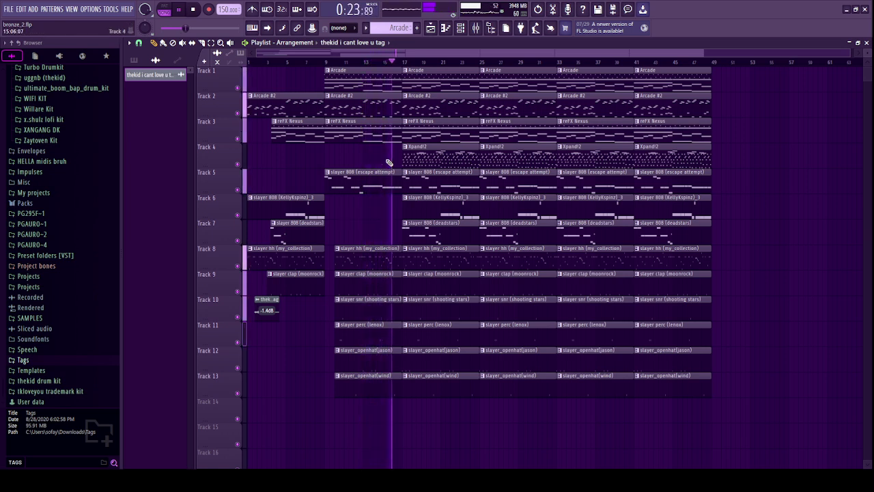
Delete the Arcade #2, slayer 808 (deadstars) and slayer 808 (KellyKspinz)_3 clips from bars 17–25.
{"action": "right_click", "coordinate": [429, 107]}
{"action": "right_click", "coordinate": [442, 224]}
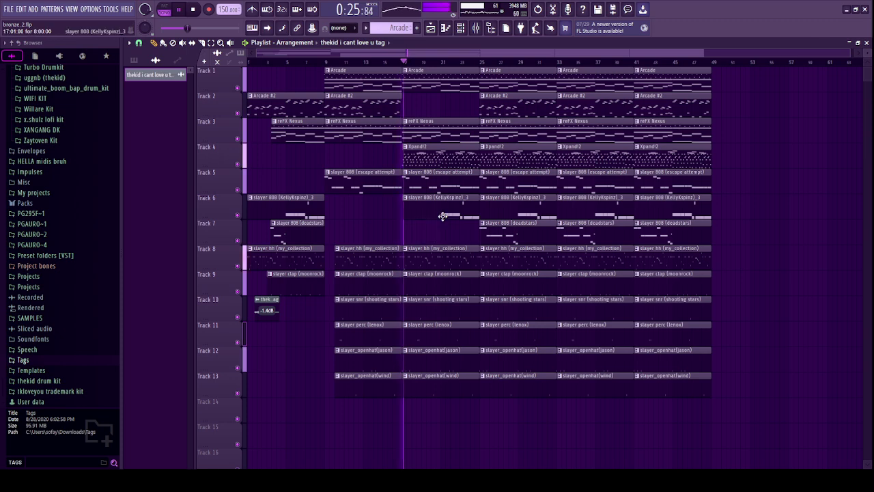
{"action": "right_click", "coordinate": [443, 216]}
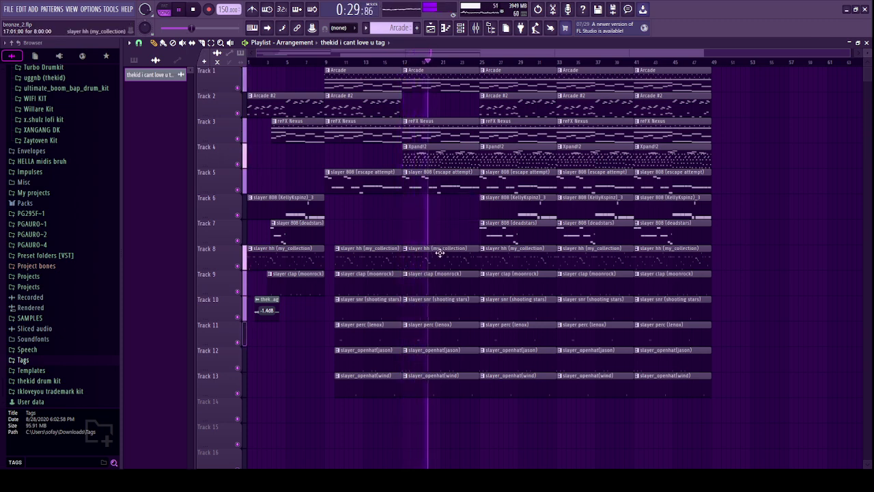
Cut the drum clips on Tracks 8–13 at bar 23 and the slayer 808 (escape attempt) clip just after bar 24, removing their remainders before bar 25.
{"action": "scroll", "coordinate": [464, 260], "scroll_direction": "up", "scroll_amount": 3}
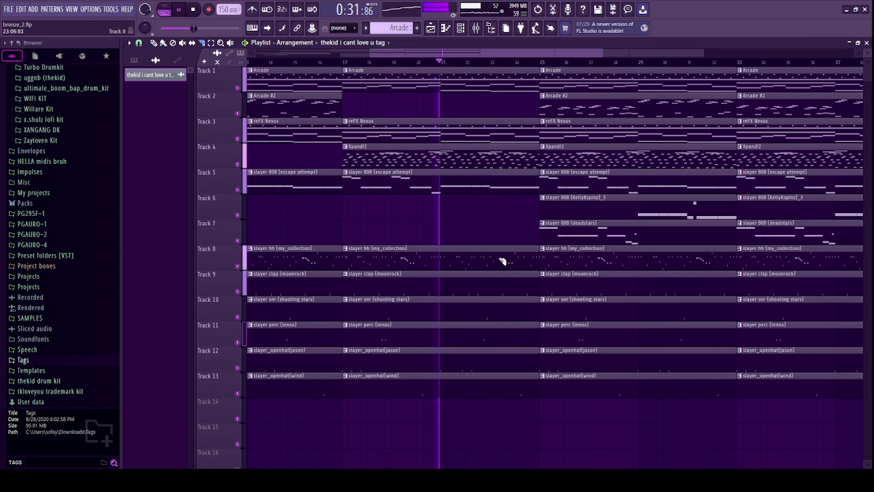
{"action": "left_click_drag", "start_coordinate": [500, 261], "coordinate": [495, 398]}
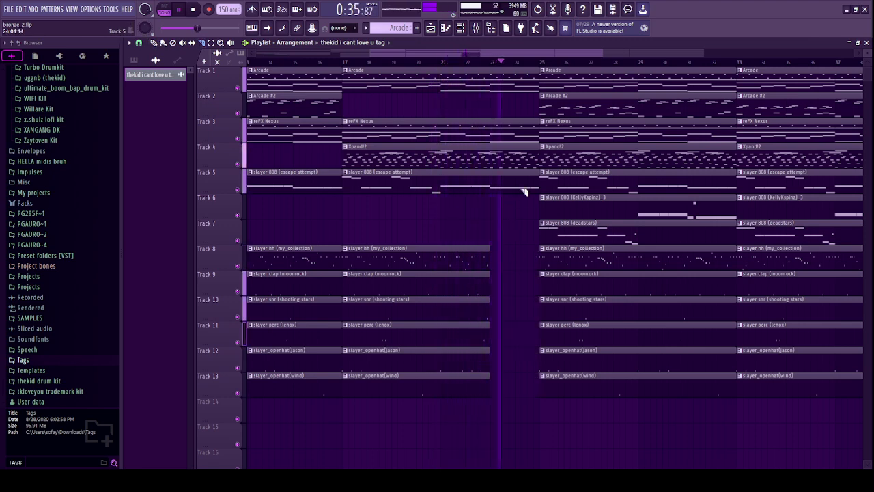
{"action": "left_click_drag", "start_coordinate": [523, 187], "coordinate": [523, 213]}
{"action": "key", "text": "p"}
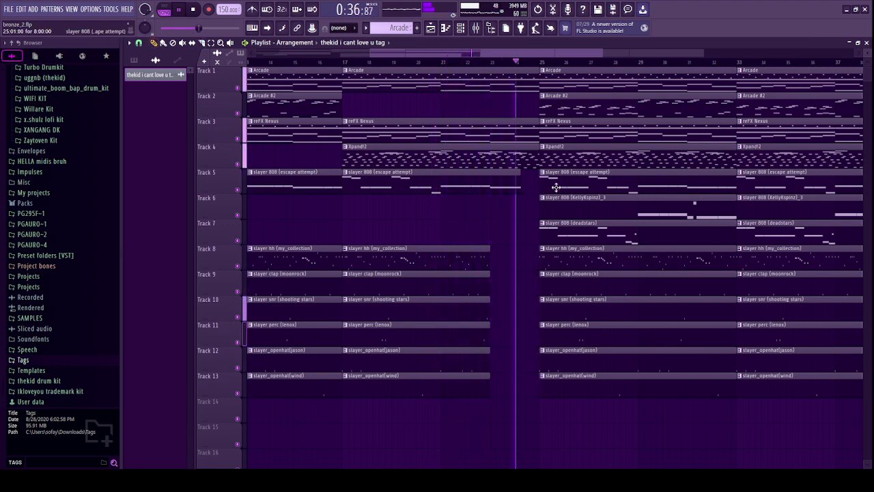
Delete the reFX Nexus and slayer 808 (escape attempt) clips from bars 25–41.
{"action": "right_click", "coordinate": [586, 139]}
{"action": "right_click", "coordinate": [568, 191]}
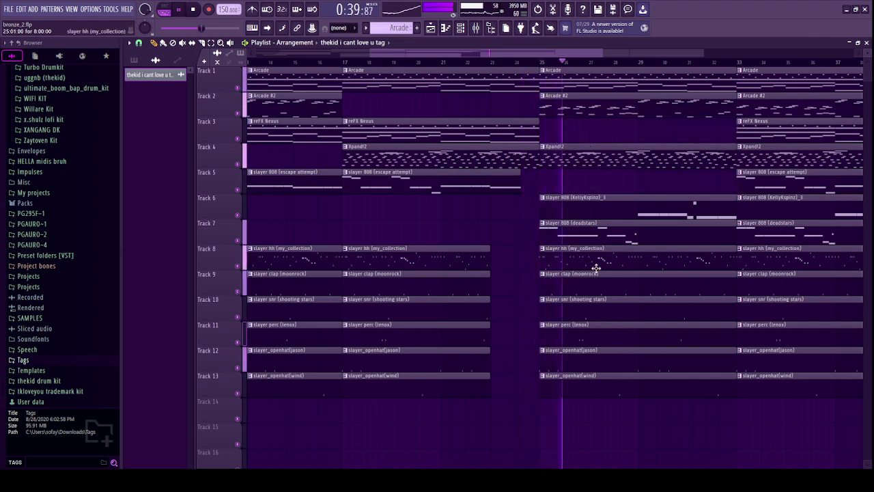
{"action": "scroll", "coordinate": [574, 320], "scroll_direction": "down", "scroll_amount": 3}
{"action": "scroll", "coordinate": [505, 367], "scroll_direction": "up", "scroll_amount": 2}
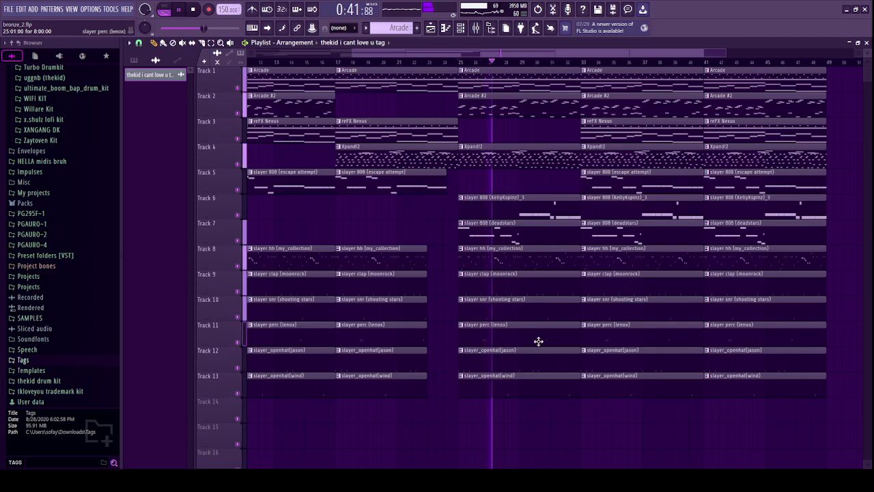
{"action": "scroll", "coordinate": [546, 301], "scroll_direction": "down", "scroll_amount": 2}
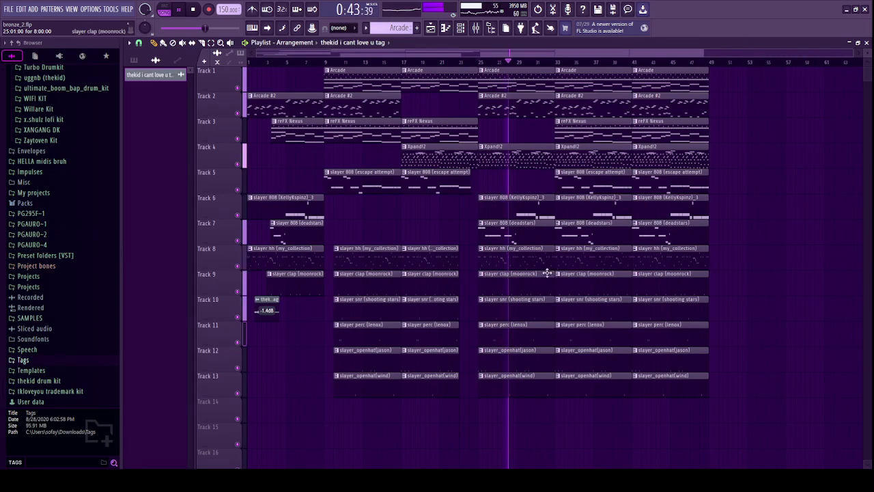
{"action": "right_click", "coordinate": [591, 134]}
{"action": "right_click", "coordinate": [588, 181]}
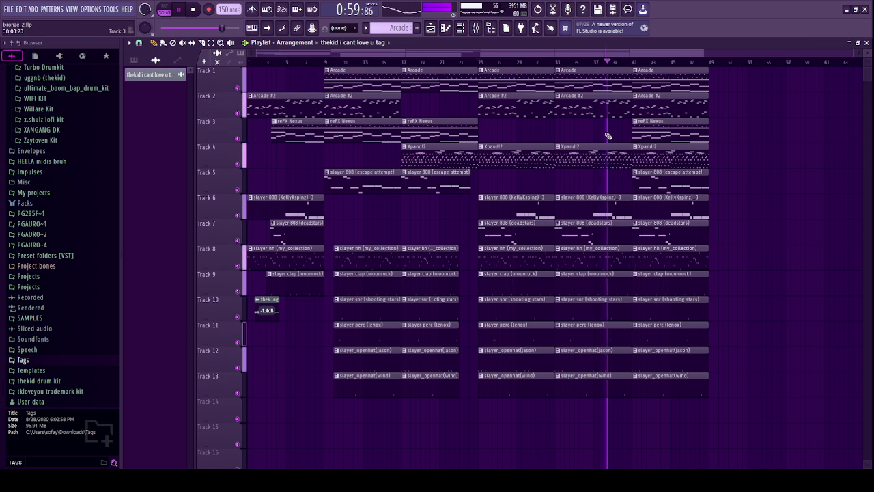
Trim the ends of the clips before bar 41, ending slayer clap (moonrock) at bar 40 and slayer hh (my_collection) at about bar 40.5.
{"action": "scroll", "coordinate": [642, 160], "scroll_direction": "up", "scroll_amount": 3}
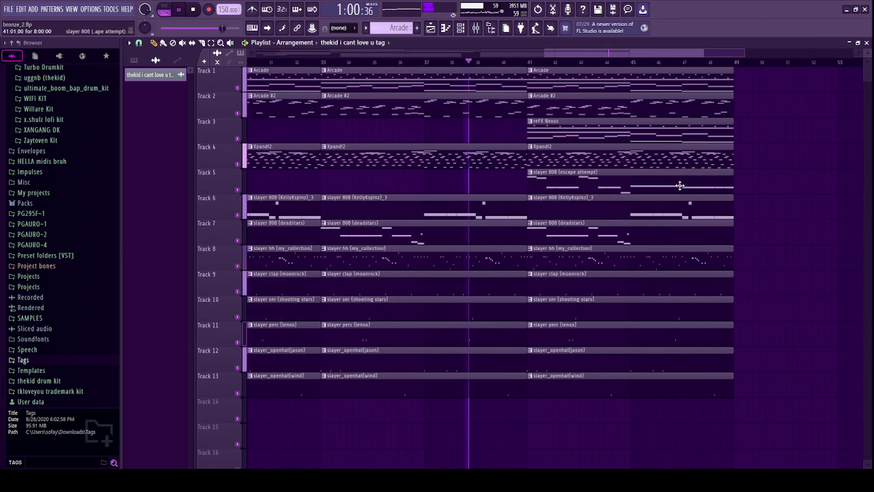
{"action": "right_click", "coordinate": [482, 277]}
{"action": "right_click", "coordinate": [496, 266]}
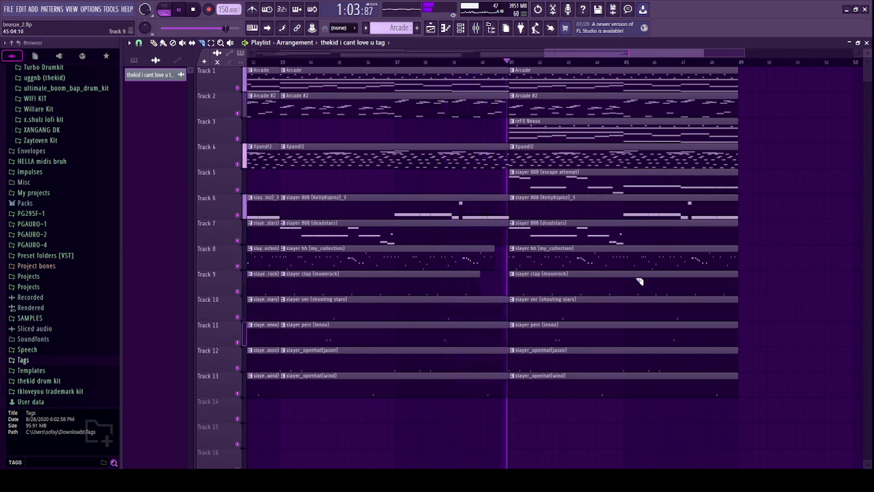
Stop playback and delete all clips in bars 41–49.
{"action": "key", "text": "space"}
{"action": "scroll", "coordinate": [648, 219], "scroll_direction": "down", "scroll_amount": 3}
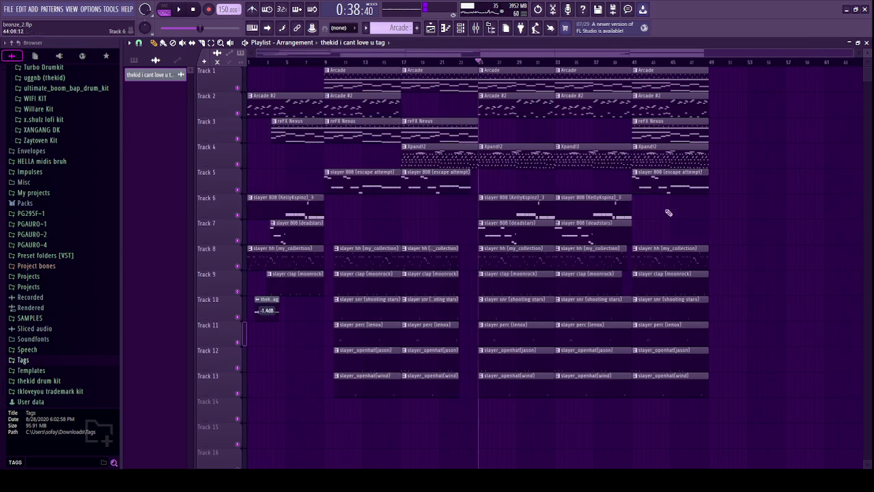
{"action": "left_click_drag", "start_coordinate": [636, 63], "coordinate": [710, 65]}
{"action": "key", "text": "Delete"}
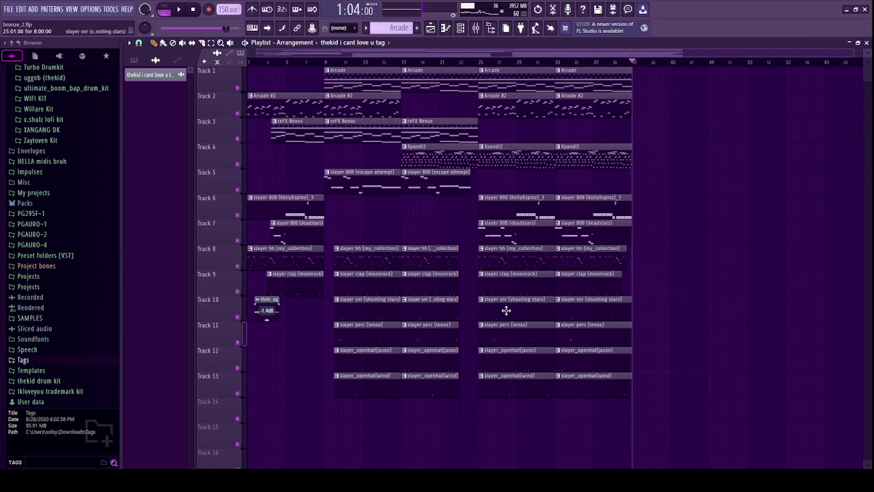
Duplicate the whole arrangement of bars 9–41 into bars 41–73.
{"action": "left_click_drag", "start_coordinate": [339, 67], "coordinate": [645, 418]}
{"action": "left_click_drag", "start_coordinate": [362, 262], "coordinate": [671, 263]}
{"action": "left_click", "coordinate": [672, 236], "text": "ctrl"}
{"action": "scroll", "coordinate": [642, 229], "scroll_direction": "down", "scroll_amount": 2}
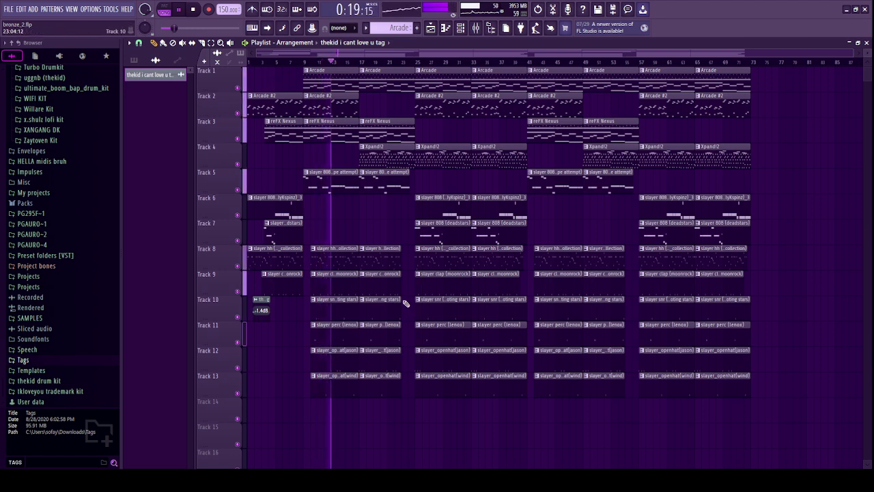
Delete the slayer_openhat(jason) and slayer_openhat(wind) clips from bars 25–33.
{"action": "scroll", "coordinate": [463, 204], "scroll_direction": "up", "scroll_amount": 3}
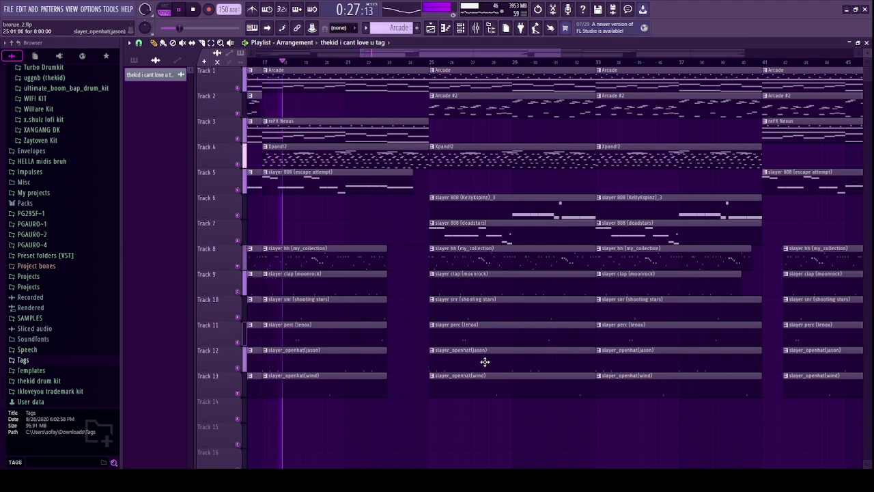
{"action": "scroll", "coordinate": [408, 255], "scroll_direction": "down", "scroll_amount": 3}
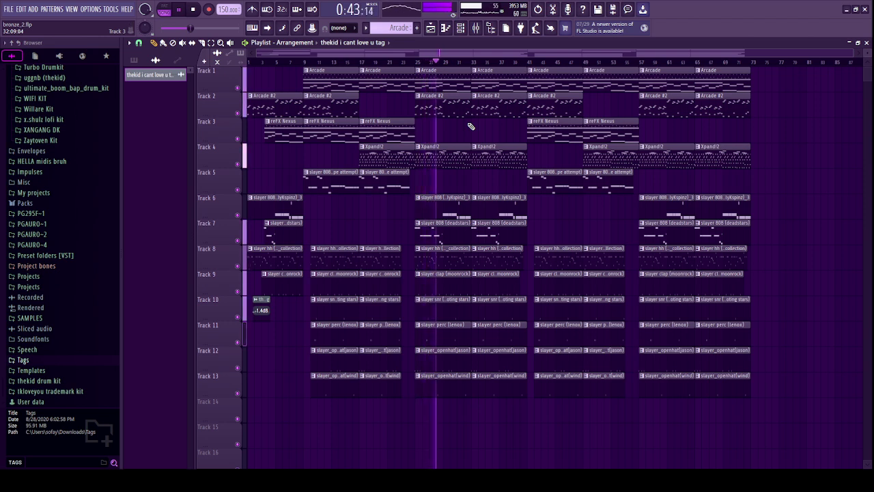
{"action": "right_click", "coordinate": [443, 354]}
{"action": "right_click", "coordinate": [456, 380]}
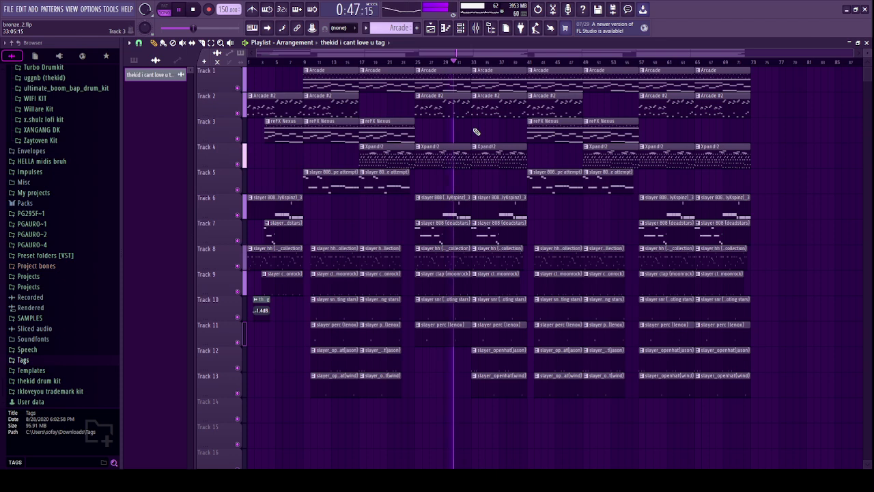
Split the slayer clap (moonrock) clip on Track 9 at bars 31 and 32 and delete the portion between them.
{"action": "scroll", "coordinate": [382, 277], "scroll_direction": "up", "scroll_amount": 3}
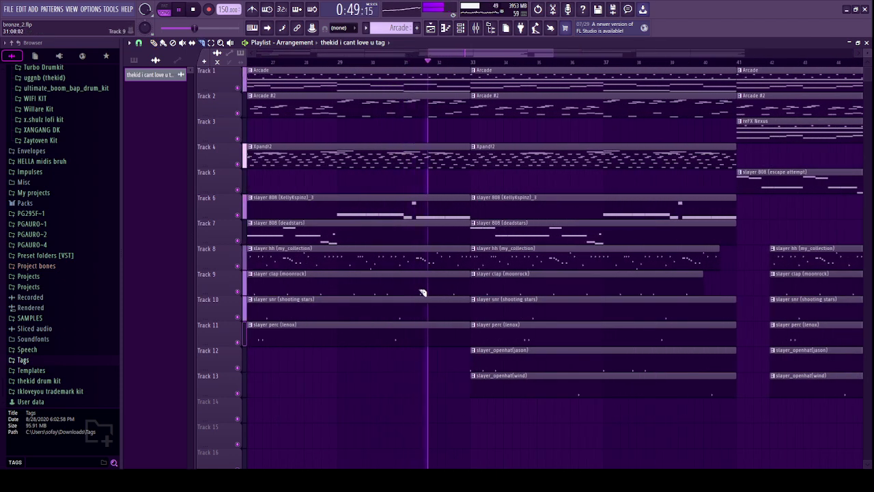
{"action": "left_click", "coordinate": [439, 288]}
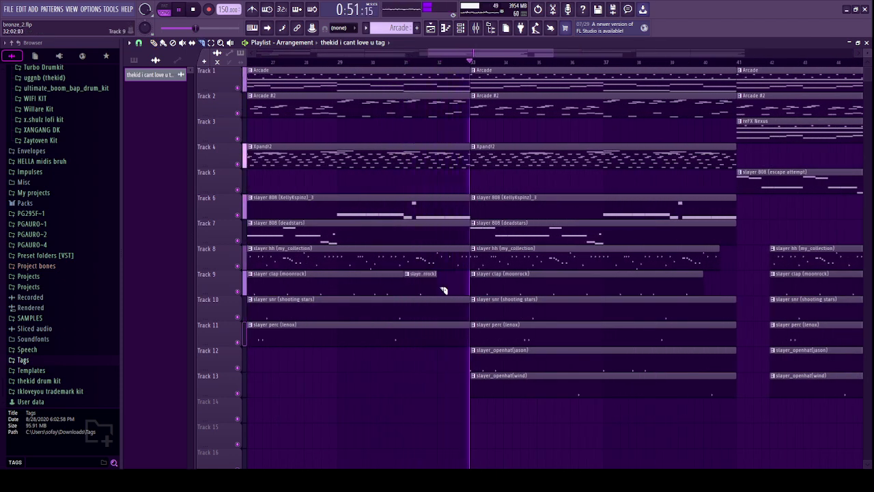
{"action": "right_click", "coordinate": [423, 282]}
{"action": "scroll", "coordinate": [439, 382], "scroll_direction": "down", "scroll_amount": 3}
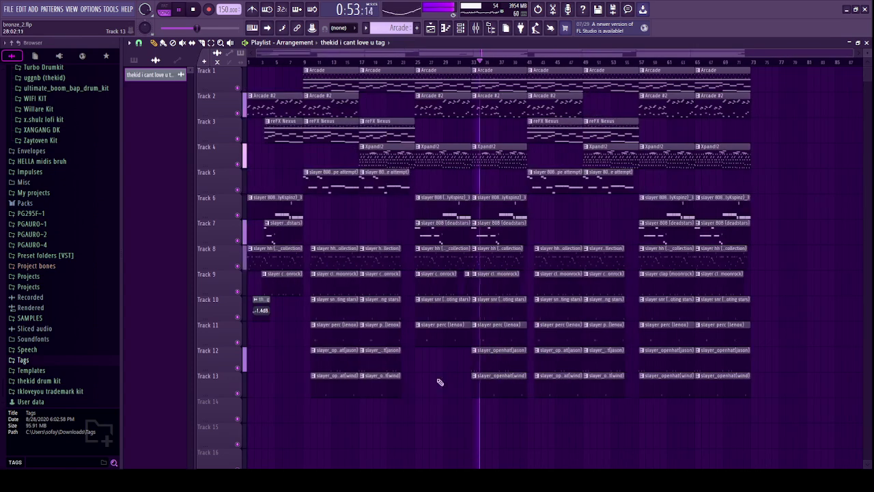
Replace the slayer clap (moonrock) clip in bars 57–65 with a copy of the split clap clips from bars 25–33.
{"action": "right_click", "coordinate": [725, 287]}
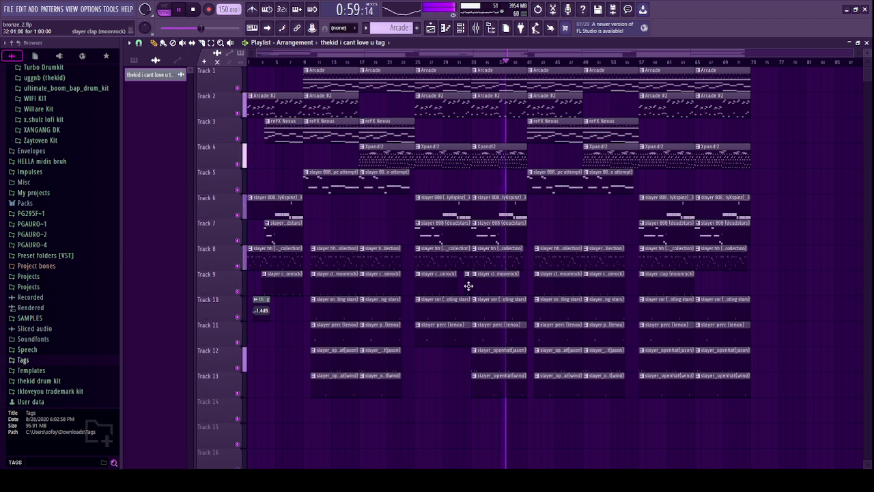
{"action": "key", "text": "ctrl+z"}
{"action": "right_click", "coordinate": [653, 287]}
{"action": "left_click_drag", "start_coordinate": [469, 286], "coordinate": [437, 287]}
{"action": "left_click_drag", "start_coordinate": [436, 287], "coordinate": [442, 287]}
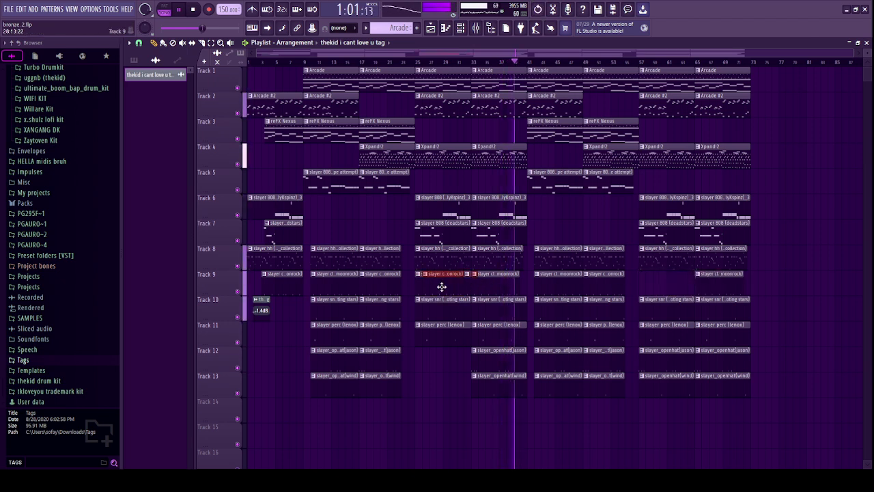
{"action": "key", "text": "ctrl+z"}
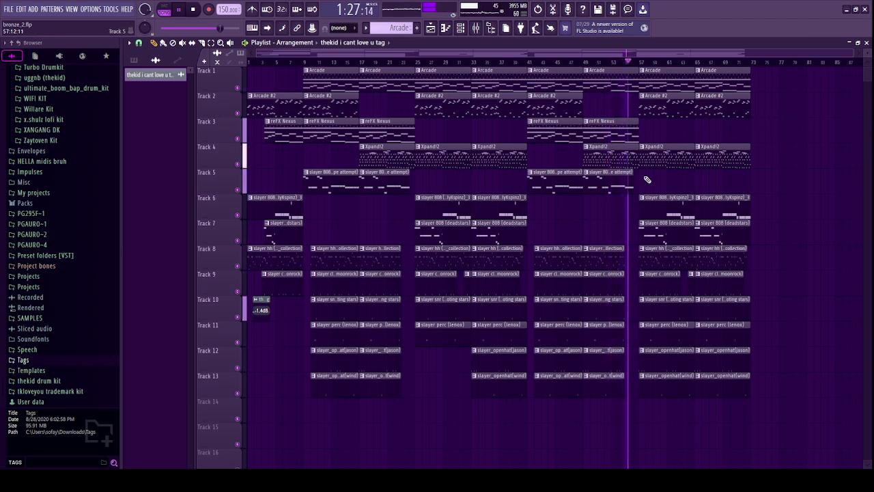
Delete the Arcade clips on Track 1 from bars 57–73.
{"action": "right_click", "coordinate": [666, 87]}
{"action": "right_click", "coordinate": [718, 87]}
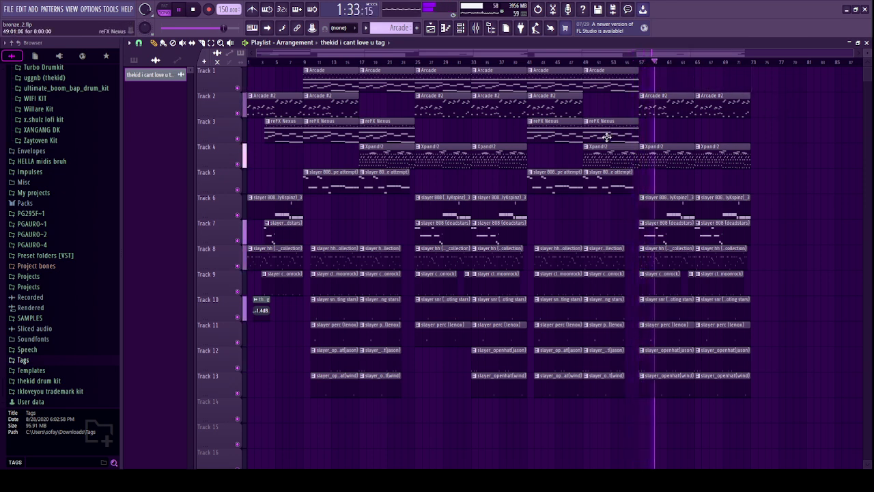
Set the mixer fader of Insert 4 to 88% (-2.8 dB), slightly raise Insert 2, and close the mixer.
{"action": "left_click", "coordinate": [475, 29]}
{"action": "left_click", "coordinate": [289, 297]}
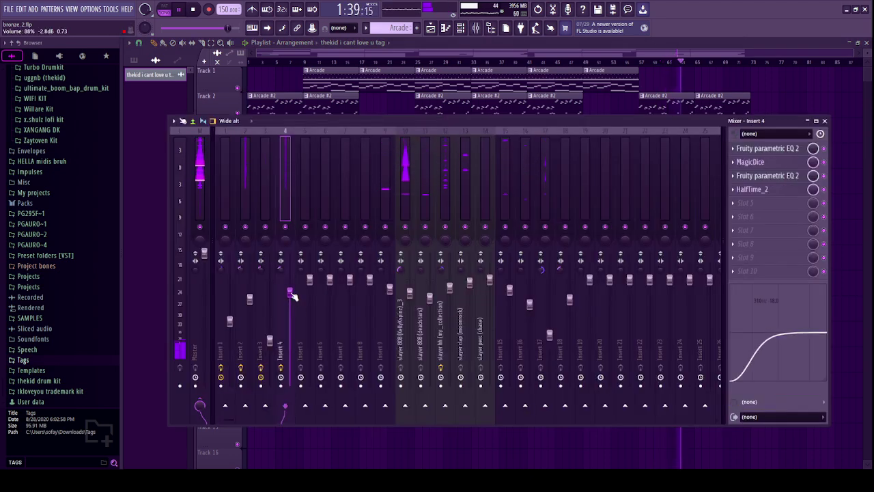
{"action": "left_click", "coordinate": [250, 297]}
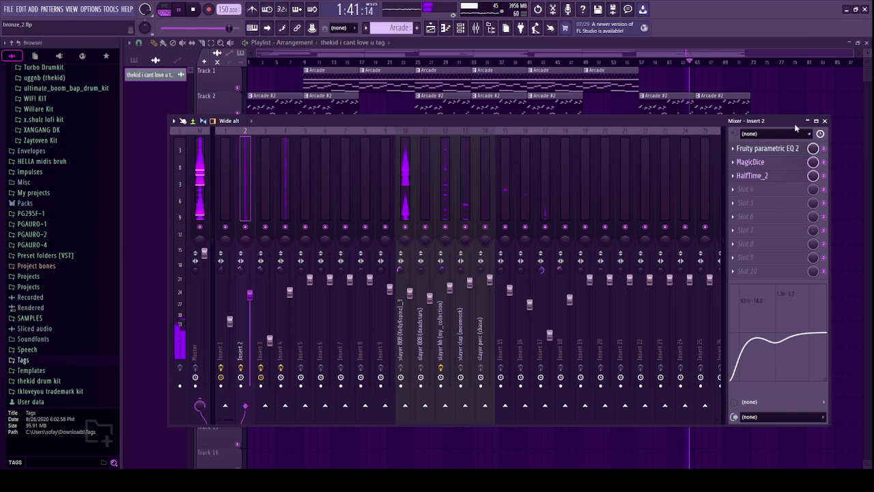
{"action": "left_click", "coordinate": [825, 120]}
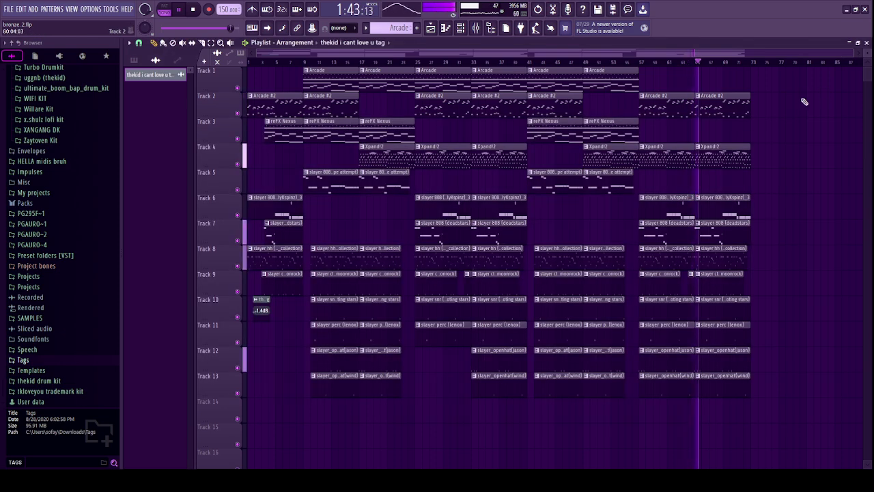
Stop playback, place an Arcade clip on Track 1 at bars 65–73, and delete the Arcade clip from bars 25–33.
{"action": "key", "text": "space"}
{"action": "left_click", "coordinate": [723, 80]}
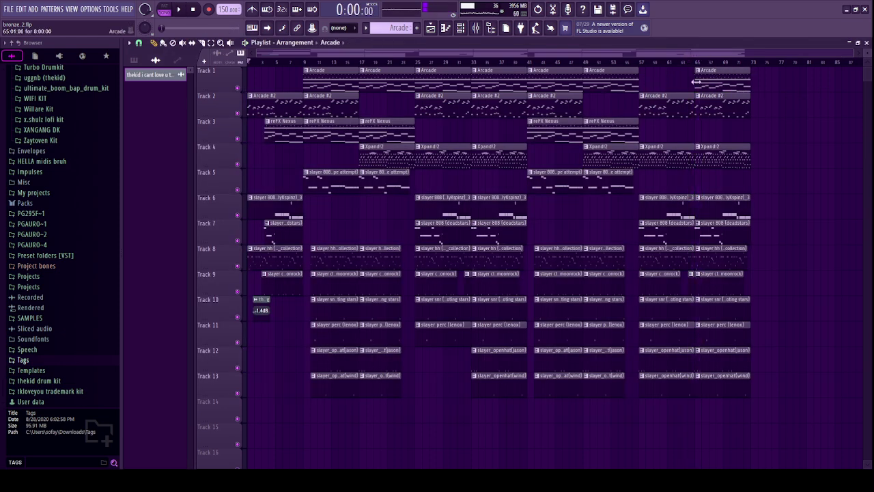
{"action": "right_click", "coordinate": [435, 80]}
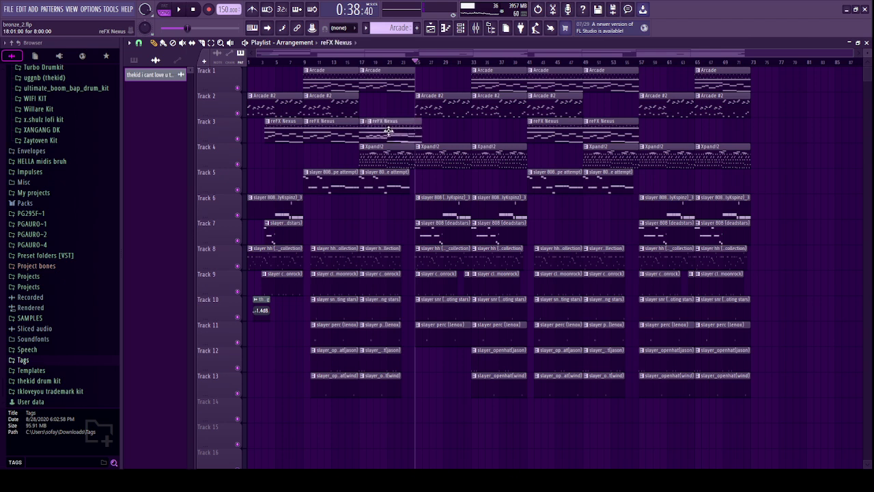
Remove the extra reFX Nexus clip overlapping bars 18–26 on Track 3 and start playback from bar 25.
{"action": "left_click_drag", "start_coordinate": [389, 130], "coordinate": [437, 131]}
{"action": "right_click", "coordinate": [437, 130]}
{"action": "key", "text": "space"}
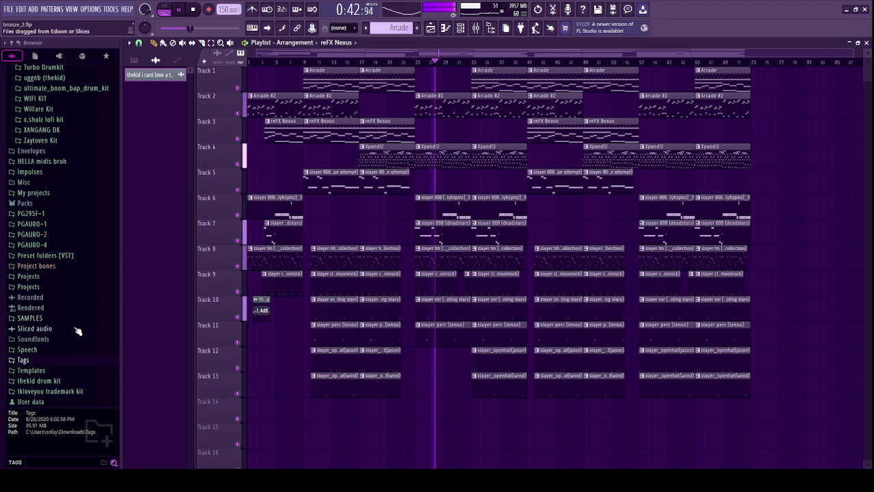
Browse the glumboy kit to the Percs folder of the Glum Kit 2k Subs drum kit.
{"action": "scroll", "coordinate": [71, 329], "scroll_direction": "up", "scroll_amount": 10}
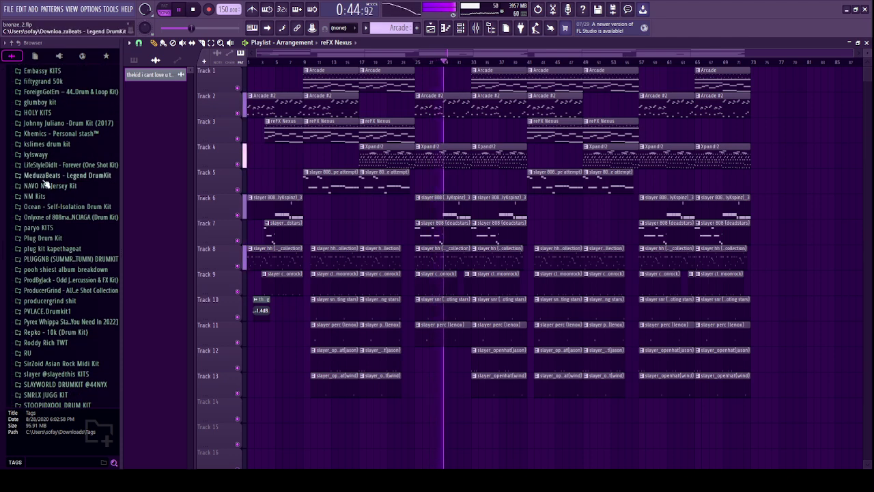
{"action": "left_click", "coordinate": [48, 103]}
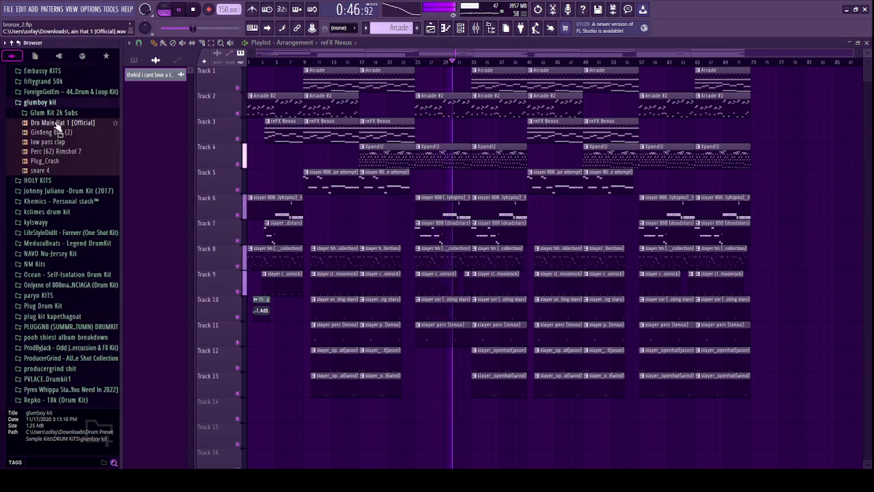
{"action": "left_click", "coordinate": [60, 112]}
{"action": "left_click", "coordinate": [60, 123]}
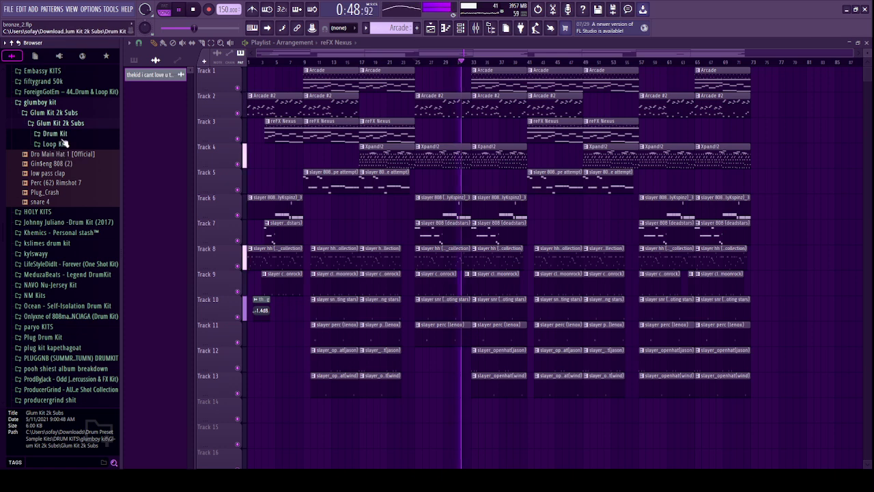
{"action": "left_click", "coordinate": [56, 134]}
{"action": "left_click", "coordinate": [69, 187]}
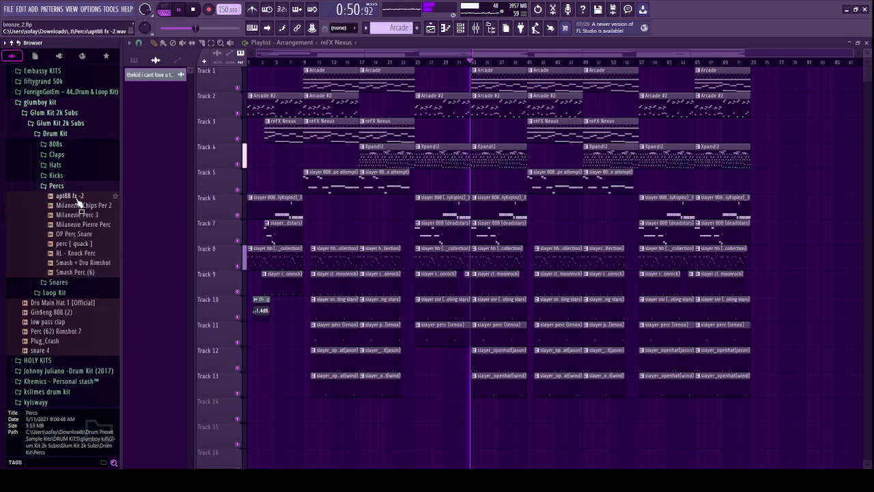
Place the apt88 fx -2 sample on Track 14 slightly ahead of bar 25, so its swell peaks at the bar line.
{"action": "left_click_drag", "start_coordinate": [78, 200], "coordinate": [474, 412]}
{"action": "scroll", "coordinate": [418, 410], "scroll_direction": "up", "scroll_amount": 5}
{"action": "scroll", "coordinate": [450, 413], "scroll_direction": "up", "scroll_amount": 3}
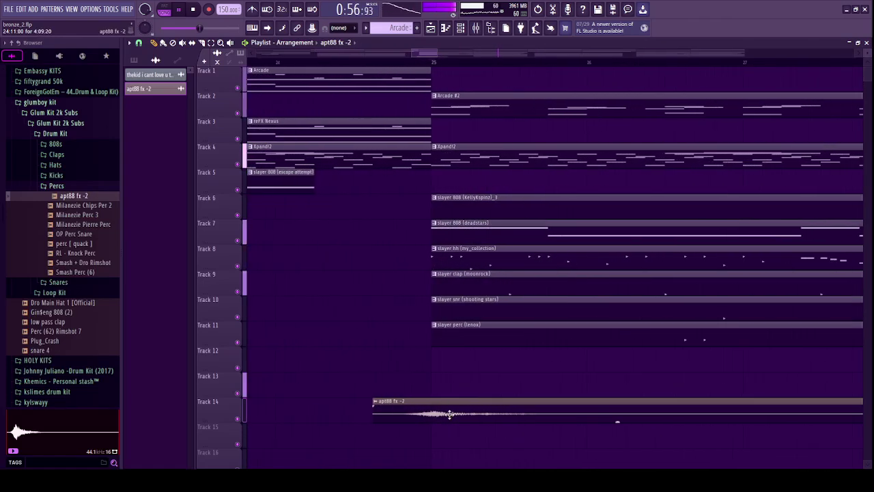
Set the apt88 fx -2 channel volume to 41% (-15.5 dB), close its settings, and stop playback.
{"action": "double_click", "coordinate": [442, 407]}
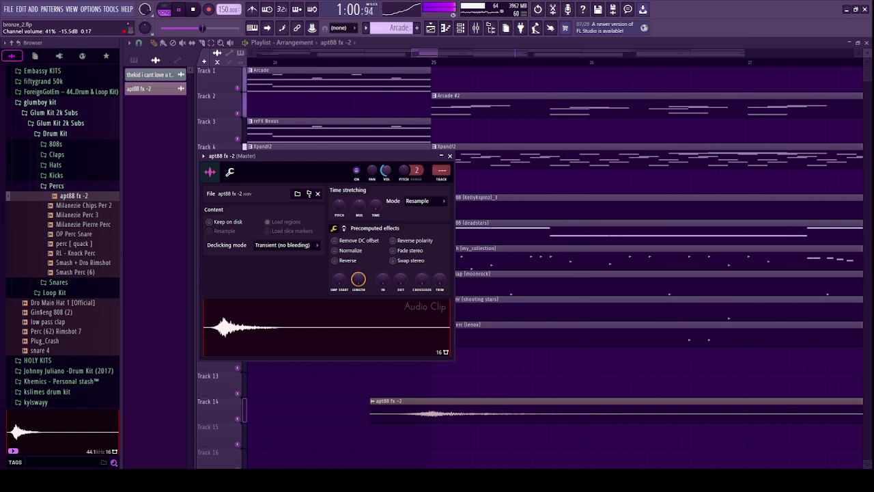
{"action": "left_click", "coordinate": [450, 156]}
{"action": "key", "text": "space"}
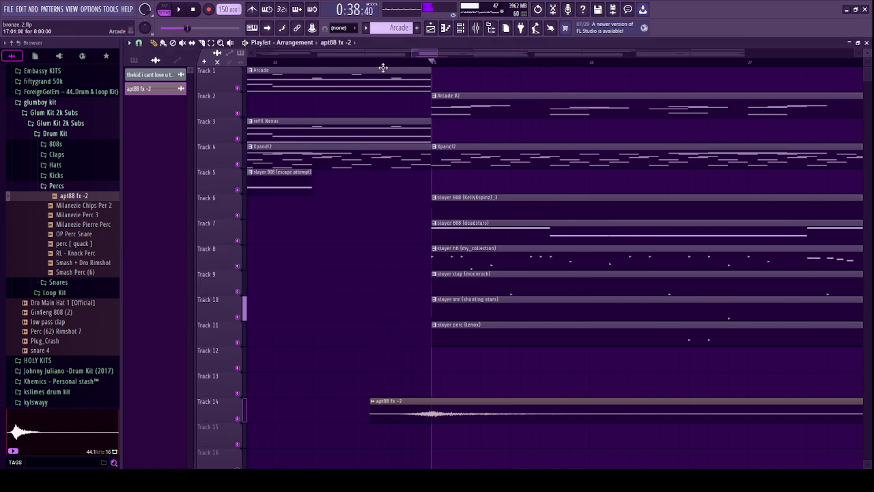
Lower the apt88 fx -2 clip's level on Track 14 to -10.2 dB and replay the transition into bar 25.
{"action": "scroll", "coordinate": [598, 432], "scroll_direction": "down", "scroll_amount": 4}
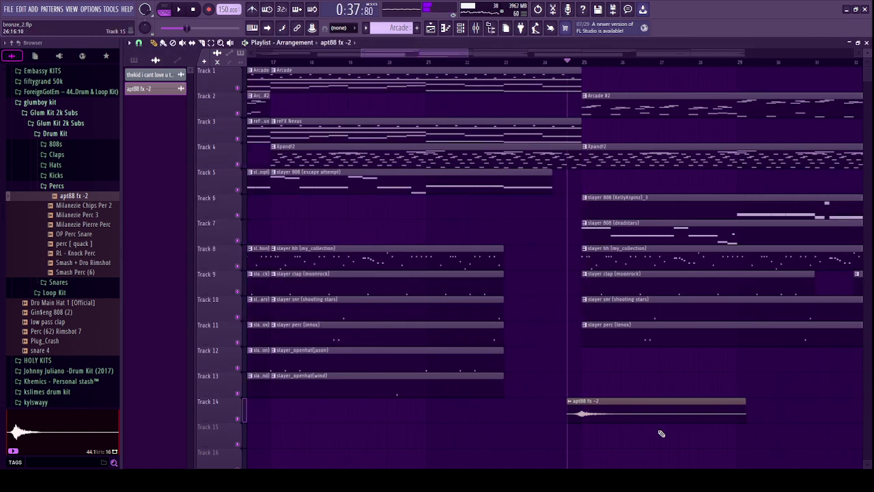
{"action": "key", "text": "space"}
{"action": "key", "text": "space"}
{"action": "left_click_drag", "start_coordinate": [660, 427], "coordinate": [663, 433]}
{"action": "key", "text": "space"}
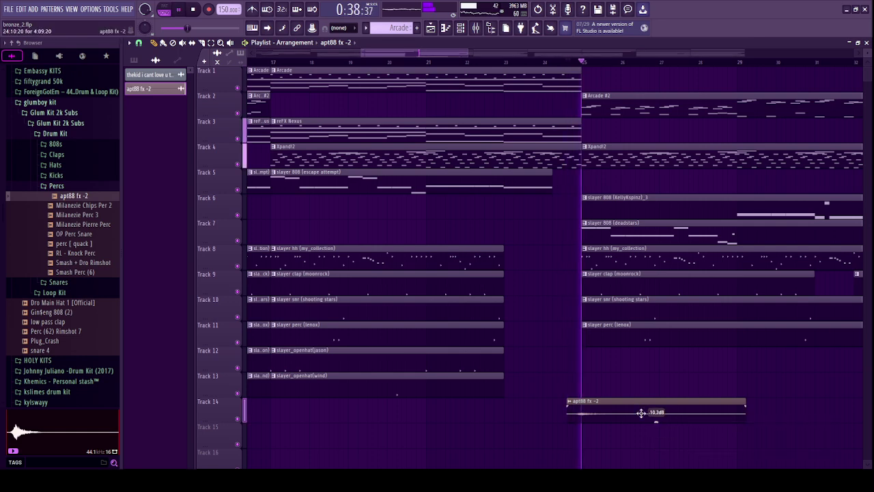
Fine-tune the apt88 fx -2 clip's timing against the bar 25 downbeat and copy it to the matching spot just ahead of bar 57.
{"action": "scroll", "coordinate": [586, 408], "scroll_direction": "up", "scroll_amount": 4}
{"action": "key", "text": "space"}
{"action": "key", "text": "space"}
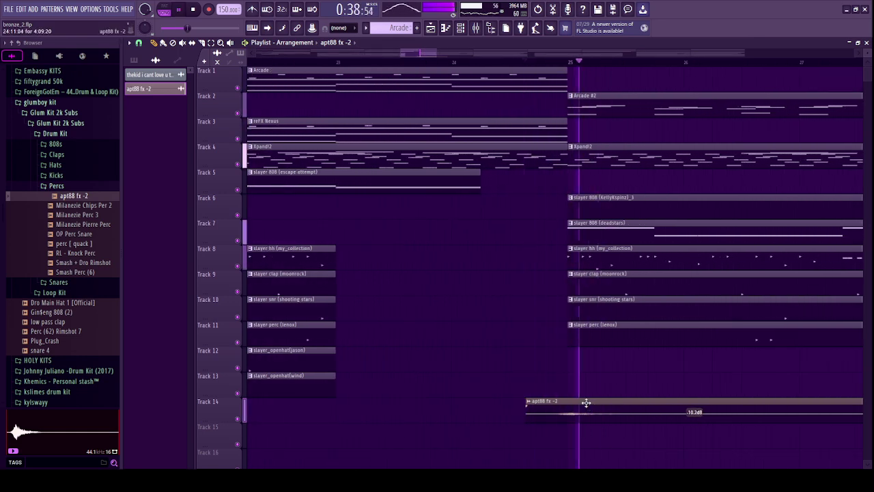
{"action": "key", "text": "space"}
{"action": "key", "text": "space"}
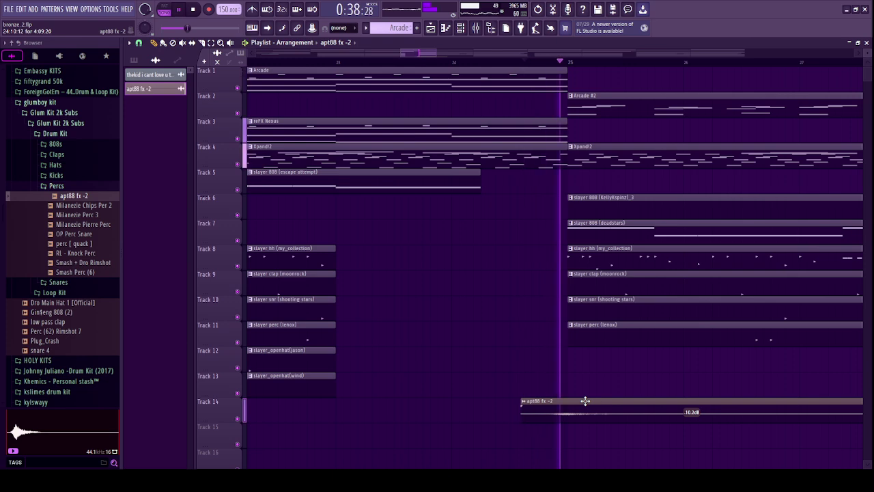
{"action": "key", "text": "space"}
{"action": "left_click", "coordinate": [585, 401]}
{"action": "key", "text": "space"}
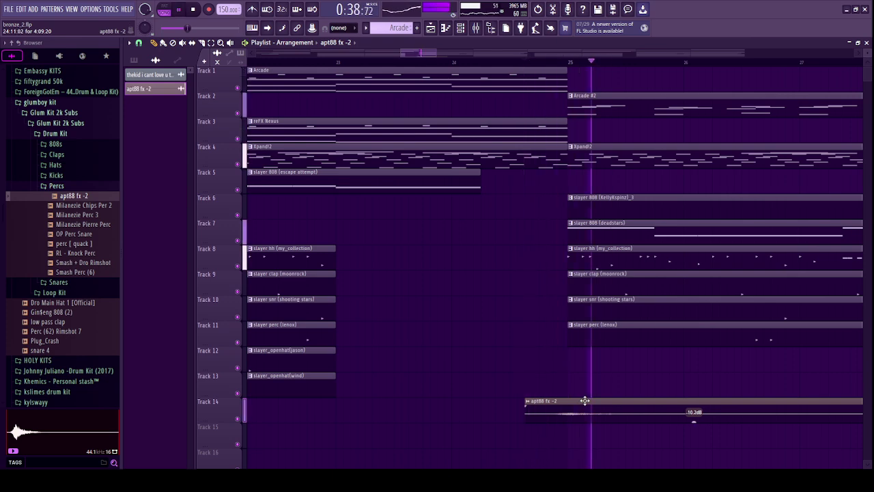
{"action": "scroll", "coordinate": [585, 400], "scroll_direction": "down", "scroll_amount": 6}
{"action": "left_click_drag", "start_coordinate": [427, 411], "coordinate": [651, 412]}
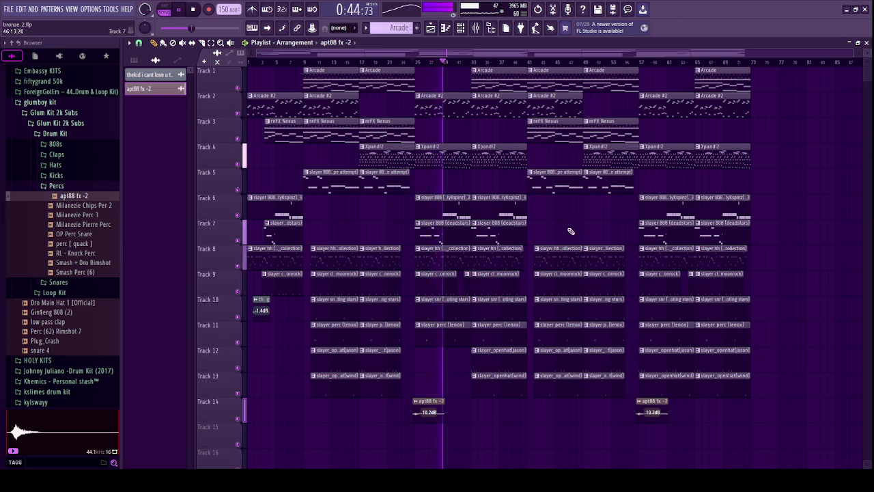
Collapse the glumboy kit and DRUM KITS folders in the browser.
{"action": "left_click", "coordinate": [39, 102]}
{"action": "scroll", "coordinate": [69, 204], "scroll_direction": "up", "scroll_amount": 10}
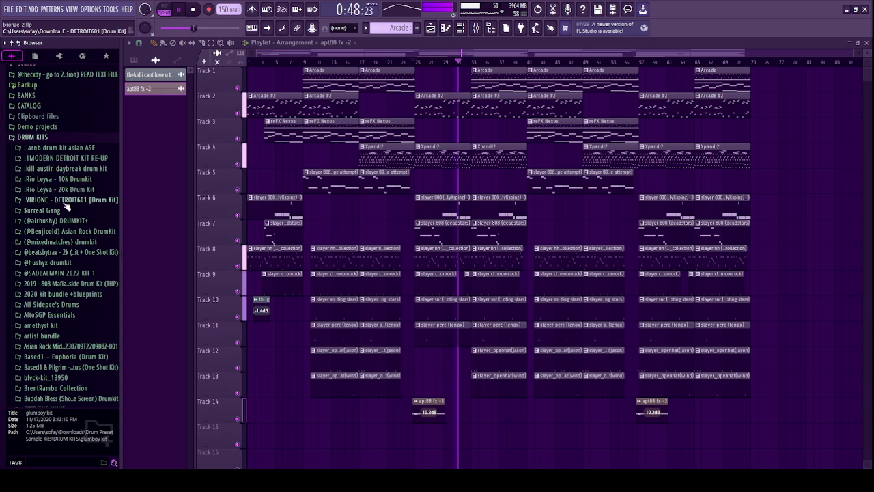
{"action": "left_click", "coordinate": [32, 140]}
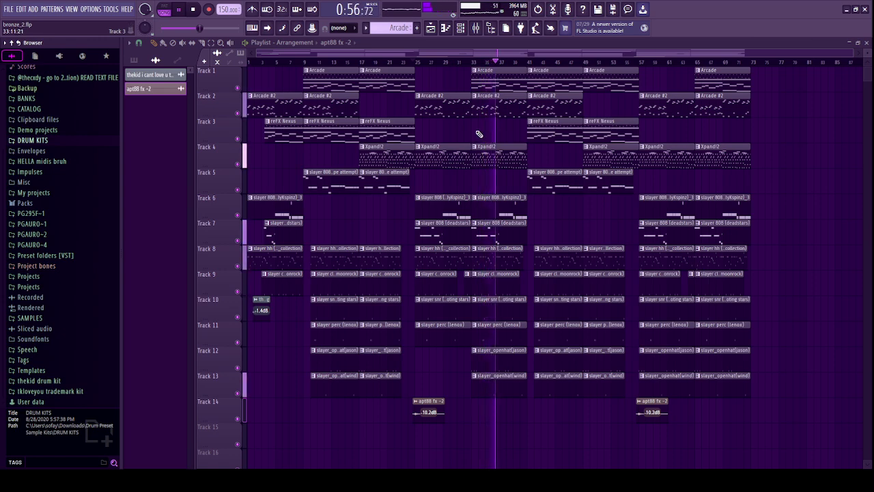
Lower the Insert 9 volume slightly in the mixer during playback, and close the mixer.
{"action": "key", "text": "F9"}
{"action": "left_click", "coordinate": [289, 291]}
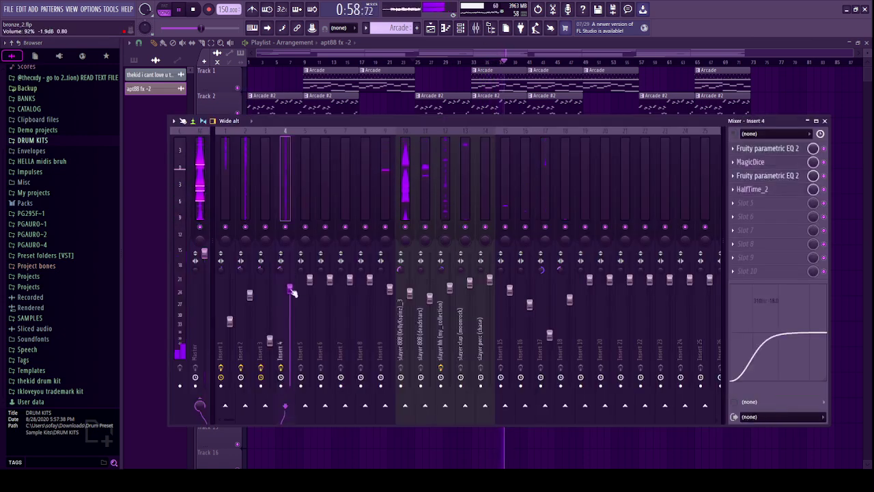
{"action": "left_click", "coordinate": [199, 171]}
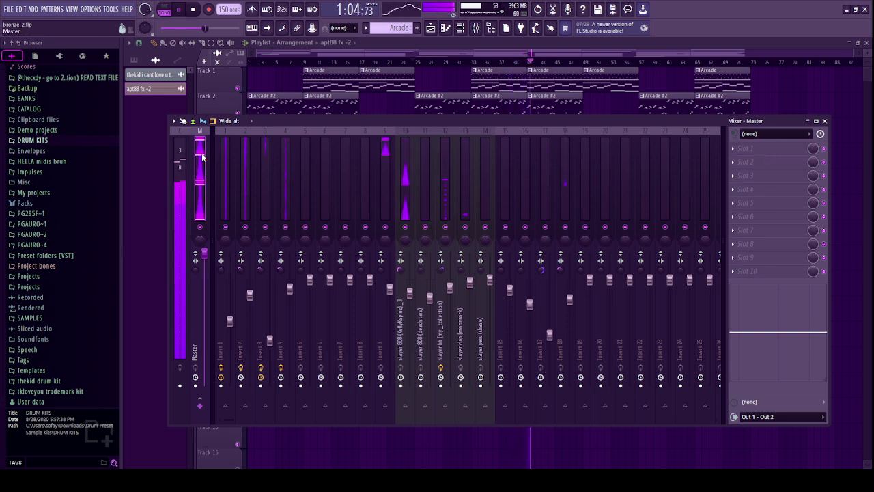
{"action": "left_click_drag", "start_coordinate": [389, 286], "coordinate": [392, 292]}
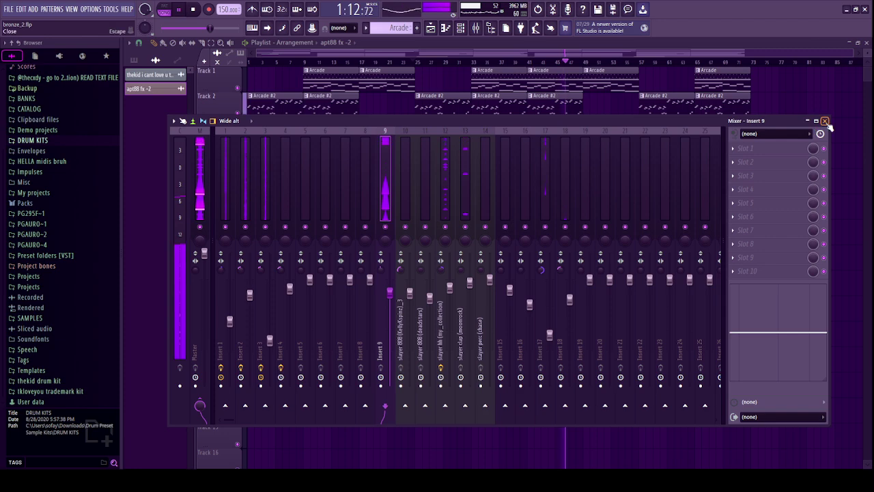
{"action": "key", "text": "F9"}
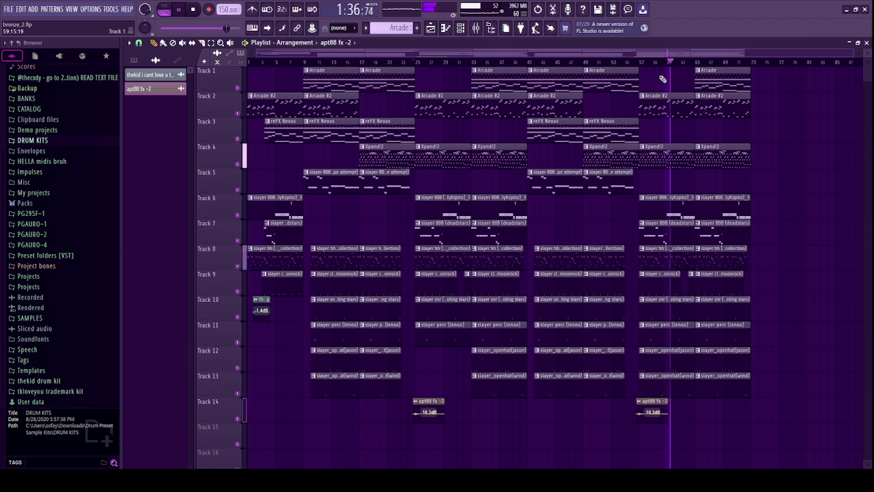
Raise the slayer 808 (KellyKspinz)_3 mixer track to 89% (-2.6 dB) and boost its mid EQ band around 1.6 kHz.
{"action": "key", "text": "F9"}
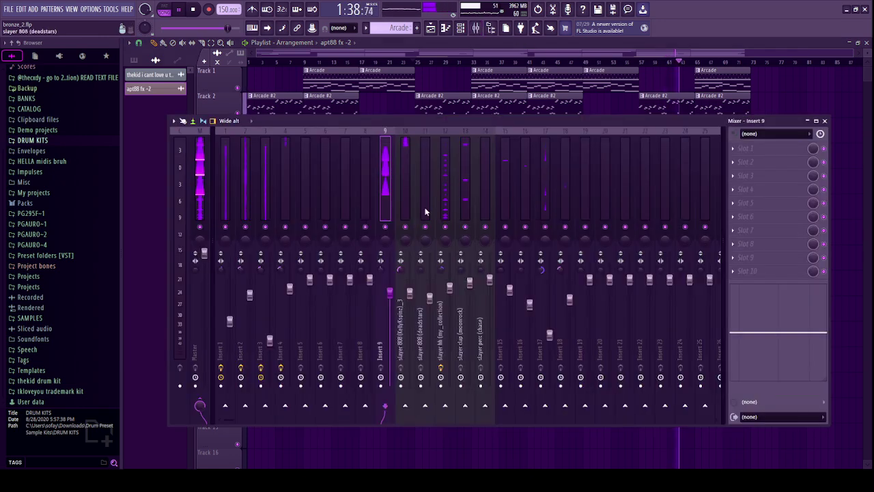
{"action": "left_click_drag", "start_coordinate": [410, 294], "coordinate": [409, 292]}
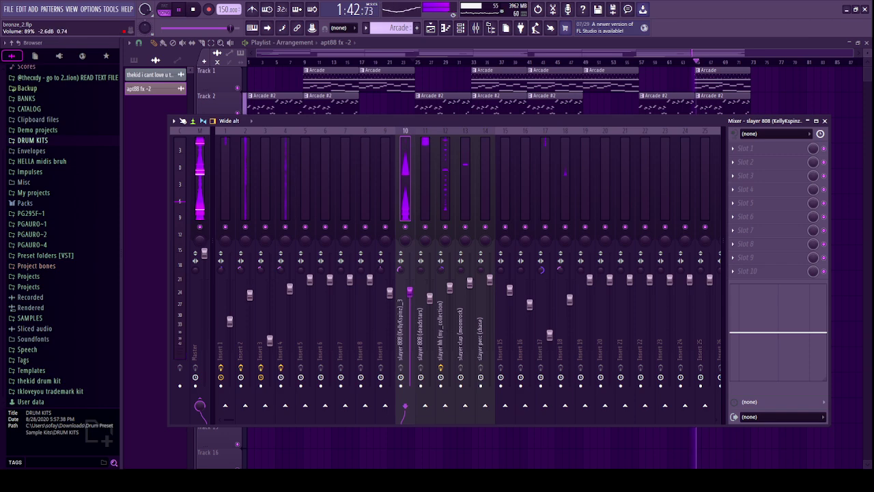
{"action": "left_click", "coordinate": [422, 280]}
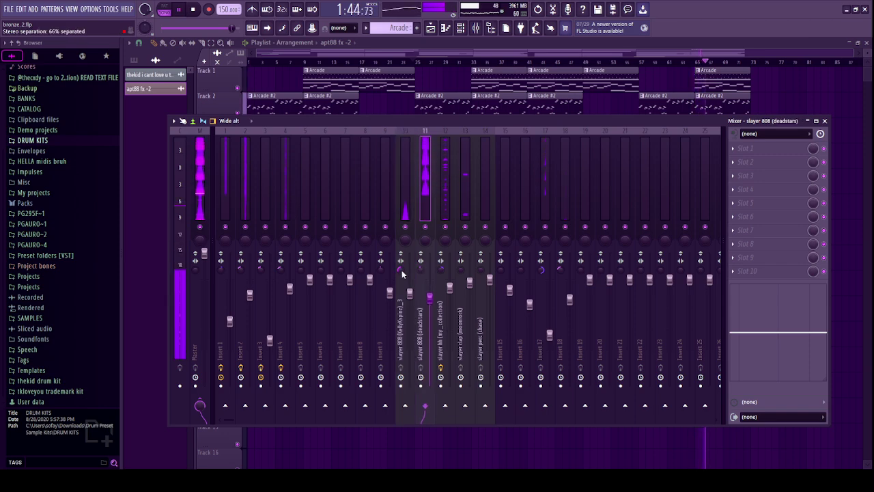
{"action": "left_click", "coordinate": [409, 292]}
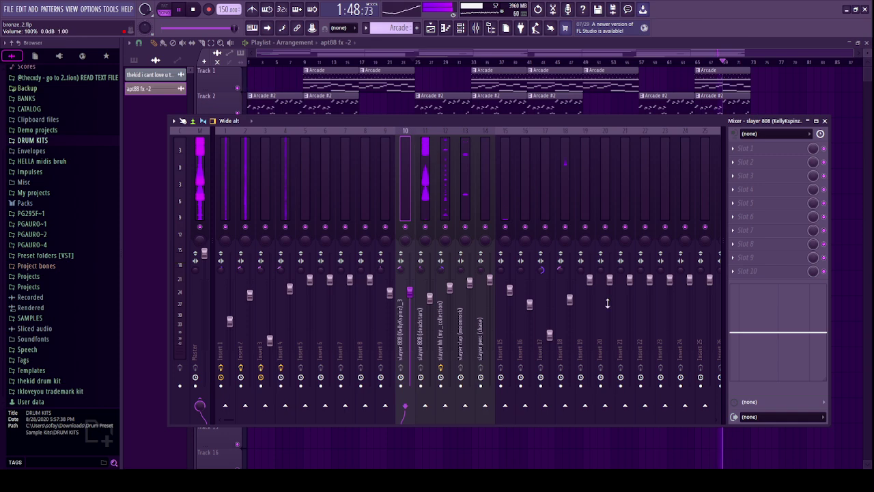
{"action": "left_click_drag", "start_coordinate": [781, 333], "coordinate": [781, 325]}
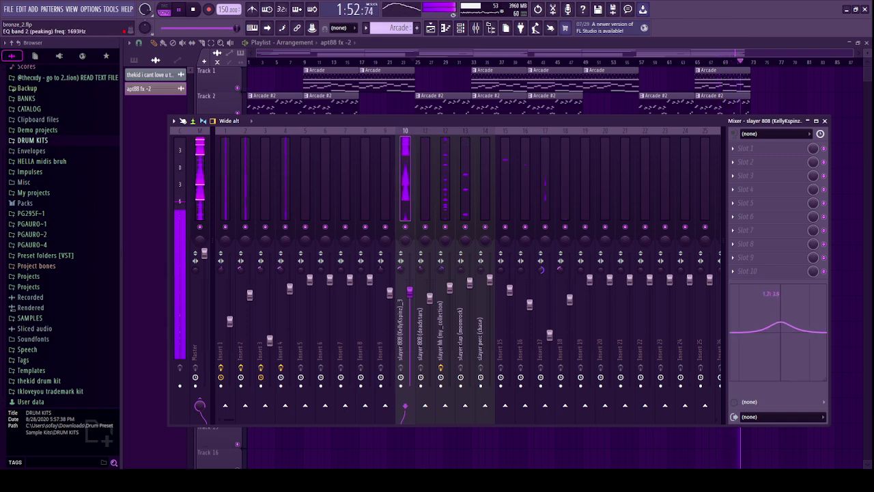
{"action": "left_click", "coordinate": [824, 120]}
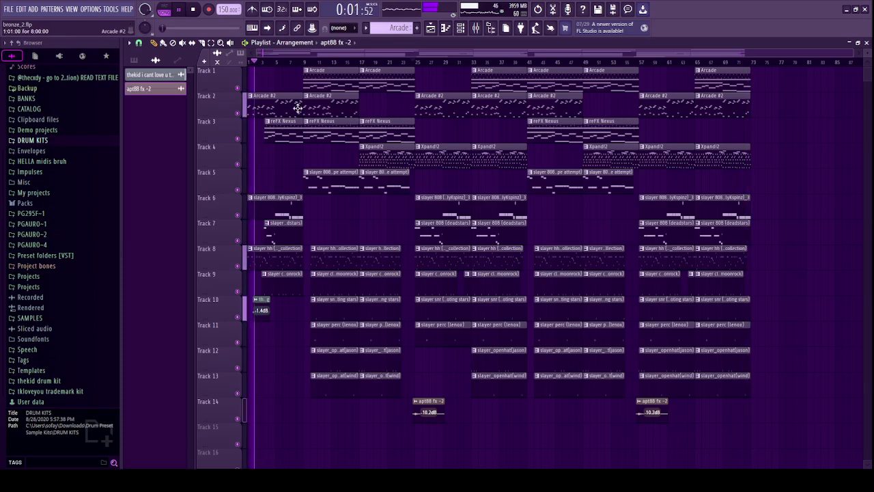
Try the thekid i cant love u tag clip on Track 10 at bar 3, and settle it at bar 1.
{"action": "scroll", "coordinate": [260, 318], "scroll_direction": "up", "scroll_amount": 3}
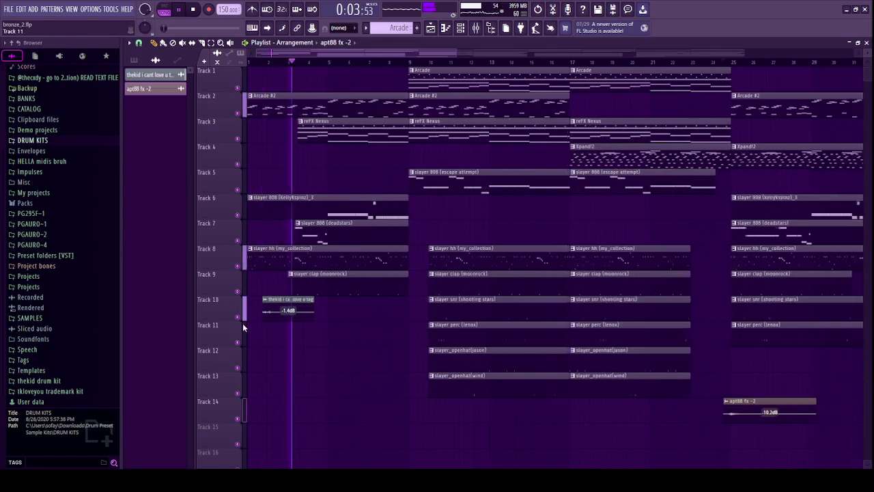
{"action": "key", "text": "space"}
{"action": "left_click_drag", "start_coordinate": [272, 310], "coordinate": [298, 310]}
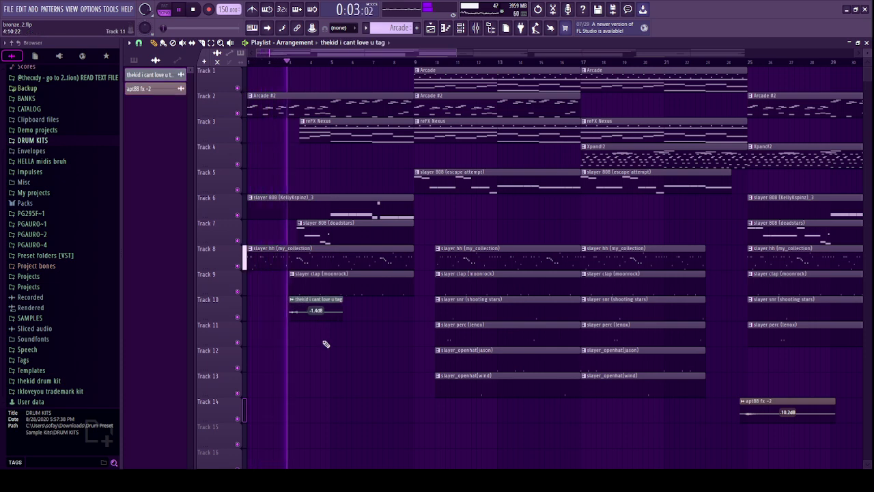
{"action": "scroll", "coordinate": [271, 334], "scroll_direction": "down", "scroll_amount": 3}
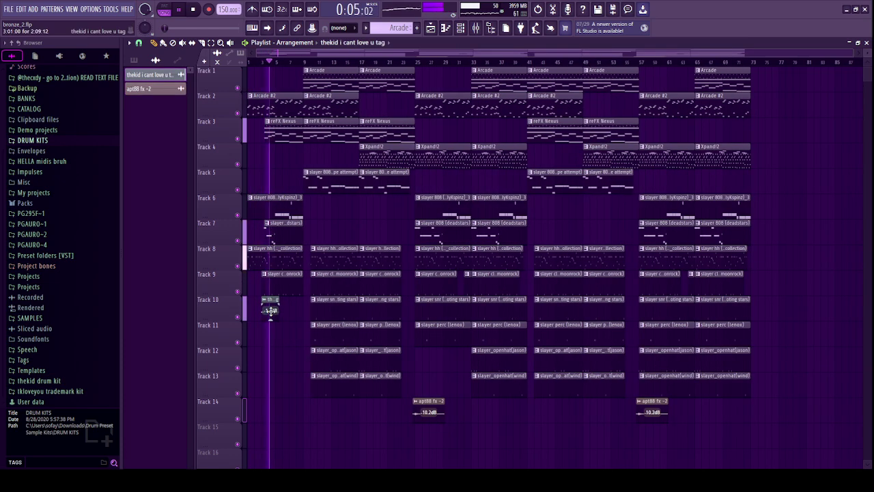
{"action": "left_click_drag", "start_coordinate": [271, 311], "coordinate": [256, 311]}
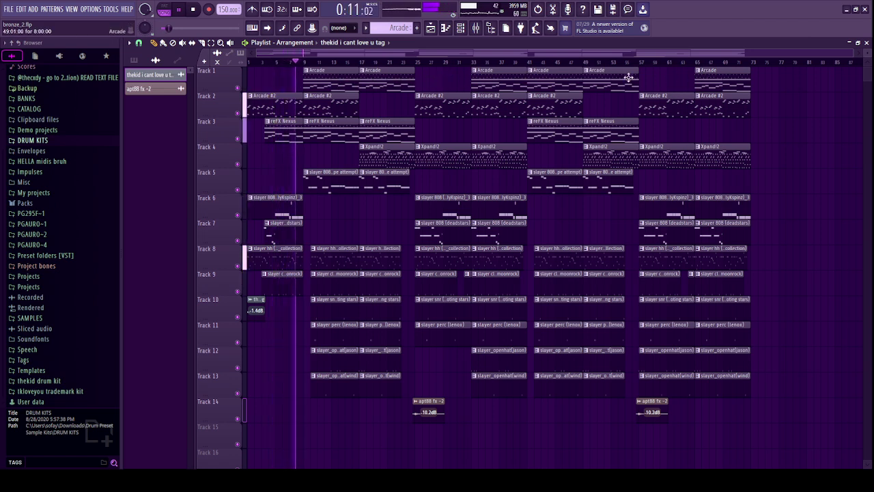
Try a copy of the bar 41–57 section at bar 73 and delete the copied clips.
{"action": "left_click_drag", "start_coordinate": [539, 67], "coordinate": [630, 396]}
{"action": "left_click_drag", "start_coordinate": [558, 382], "coordinate": [791, 388]}
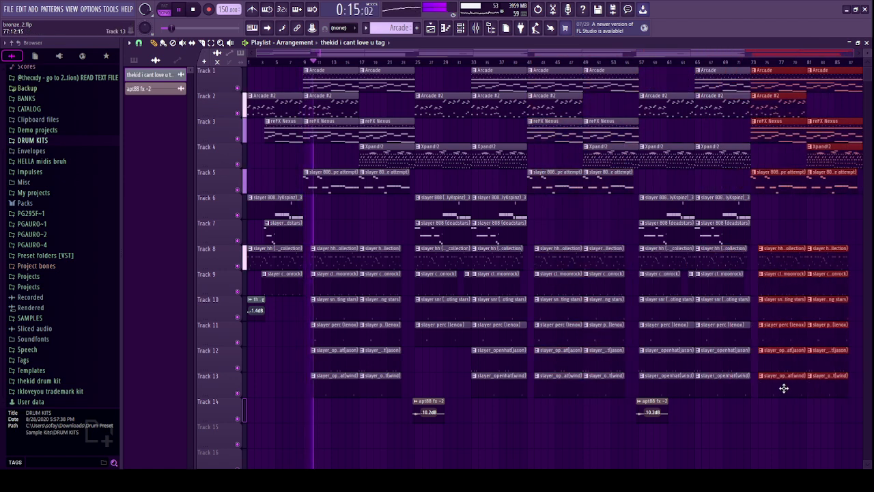
{"action": "scroll", "coordinate": [733, 416], "scroll_direction": "down", "scroll_amount": 1}
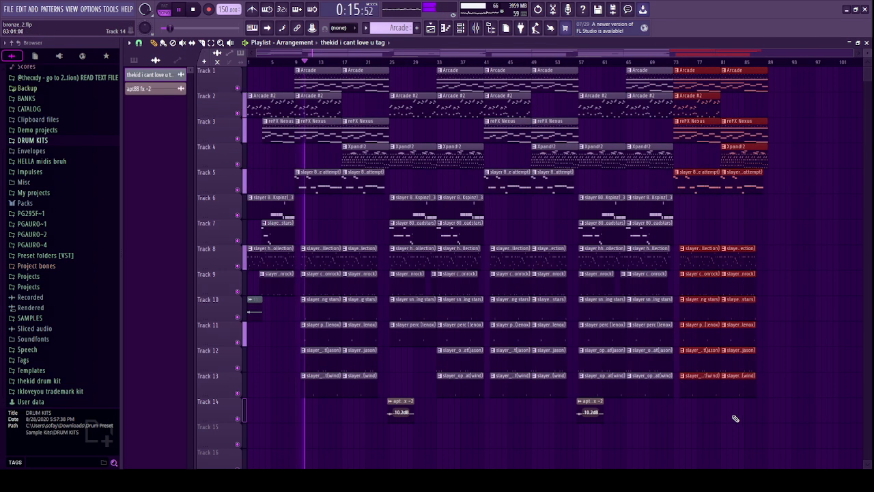
{"action": "right_click", "coordinate": [787, 225]}
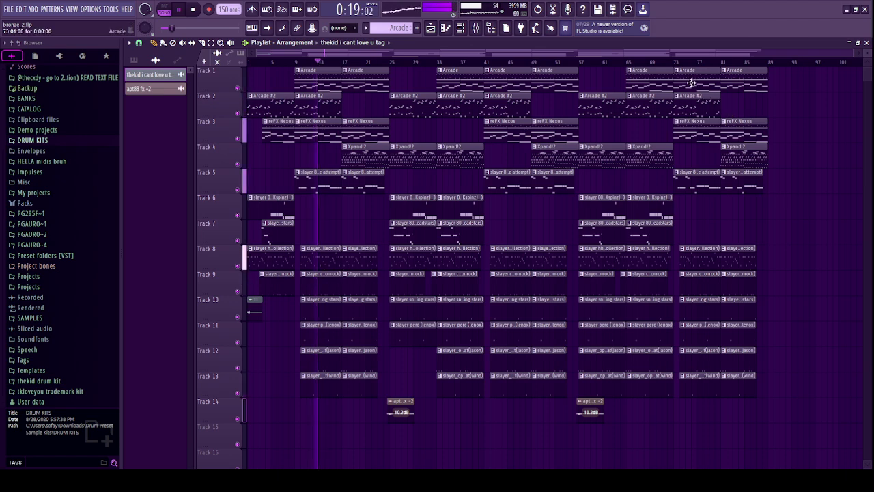
{"action": "left_click_drag", "start_coordinate": [691, 82], "coordinate": [794, 386]}
{"action": "key", "text": "Delete"}
Duplicate all clips from bar 1 up to bar 41, including the tag and transition effect, so the copy starts at bar 73.
{"action": "left_click_drag", "start_coordinate": [265, 81], "coordinate": [471, 418]}
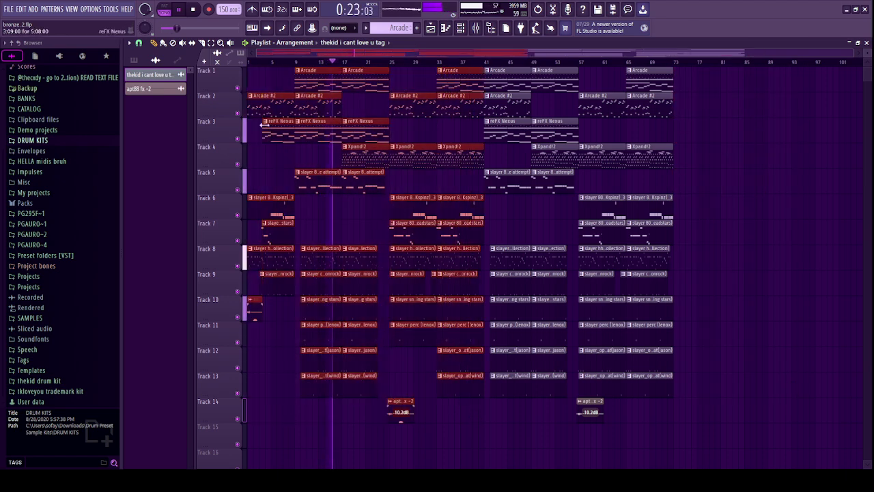
{"action": "left_click_drag", "start_coordinate": [264, 106], "coordinate": [687, 108]}
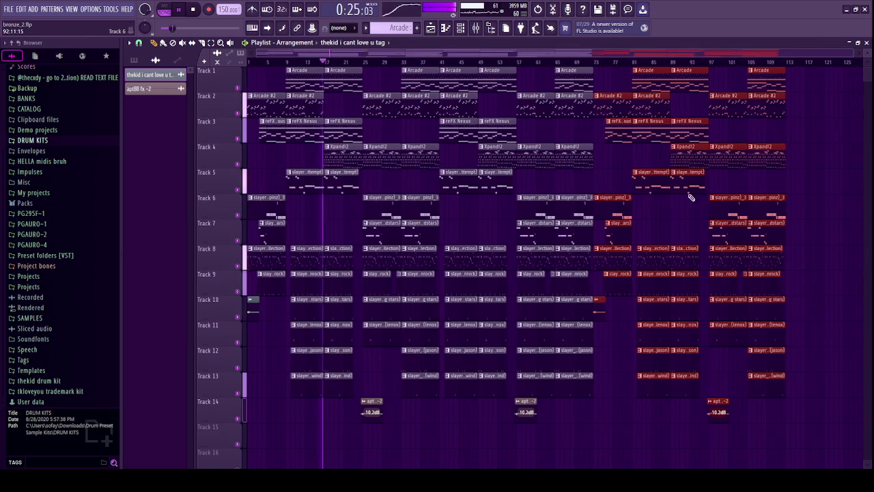
{"action": "left_click", "coordinate": [829, 94], "text": "ctrl"}
Play from around bar 97 and delete the copied section between bars 105 and 113.
{"action": "left_click", "coordinate": [753, 62]}
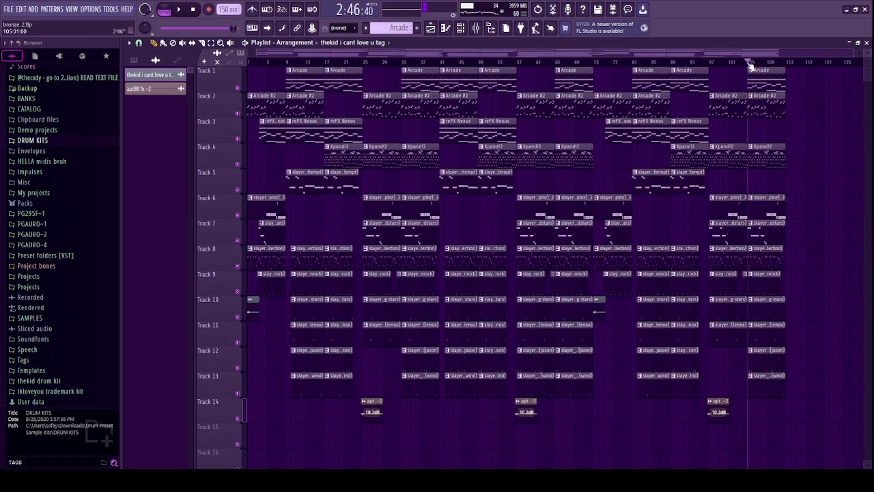
{"action": "key", "text": "space"}
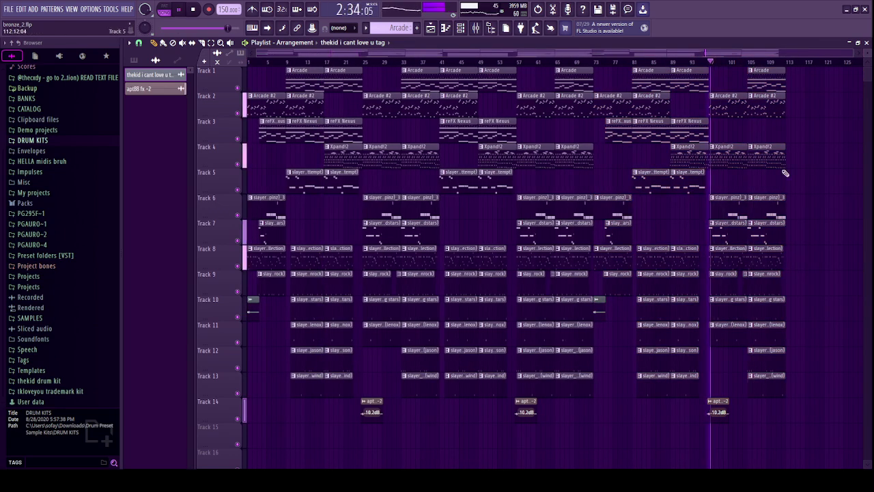
{"action": "left_click_drag", "start_coordinate": [781, 82], "coordinate": [785, 421]}
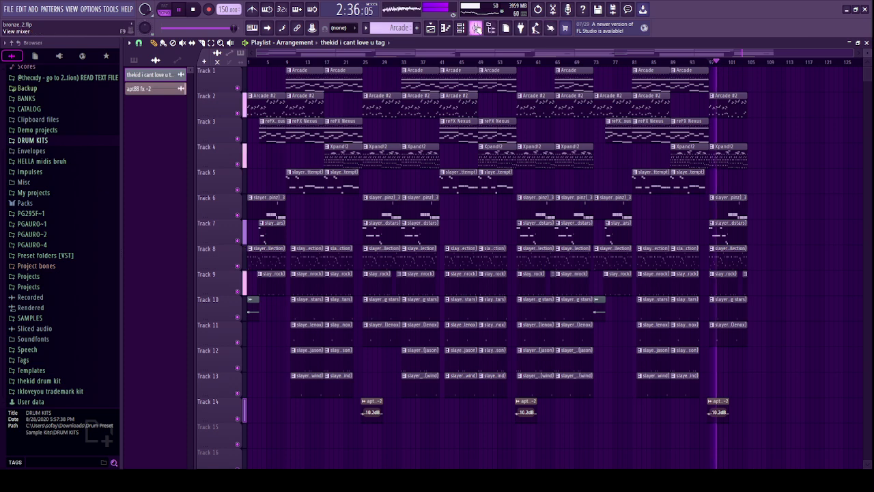
Create an automation clip for the Master volume on Track 15, close the mixer, and stop playback.
{"action": "key", "text": "F9"}
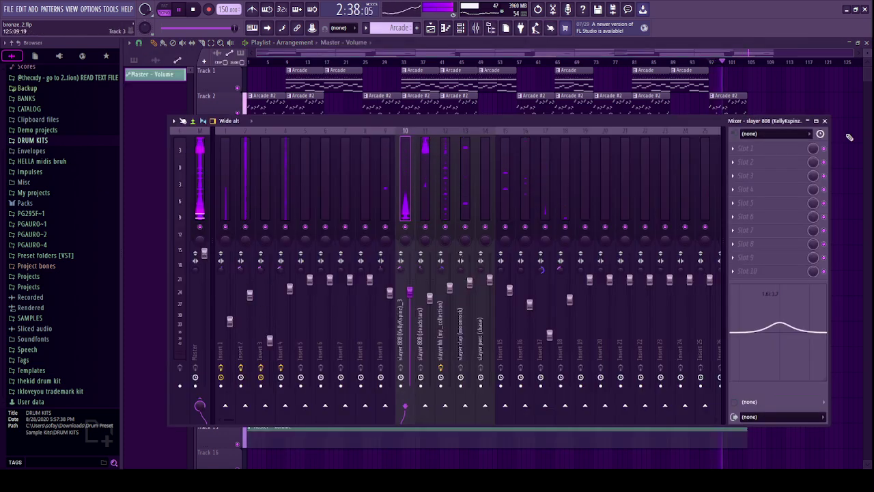
{"action": "left_click", "coordinate": [825, 122]}
{"action": "scroll", "coordinate": [726, 458], "scroll_direction": "up", "scroll_amount": 4}
{"action": "key", "text": "space"}
Shape the Master volume automation into a curved fade-out from bar 97 to silence at bar 105, save, and replay from the start.
{"action": "right_click", "coordinate": [723, 433]}
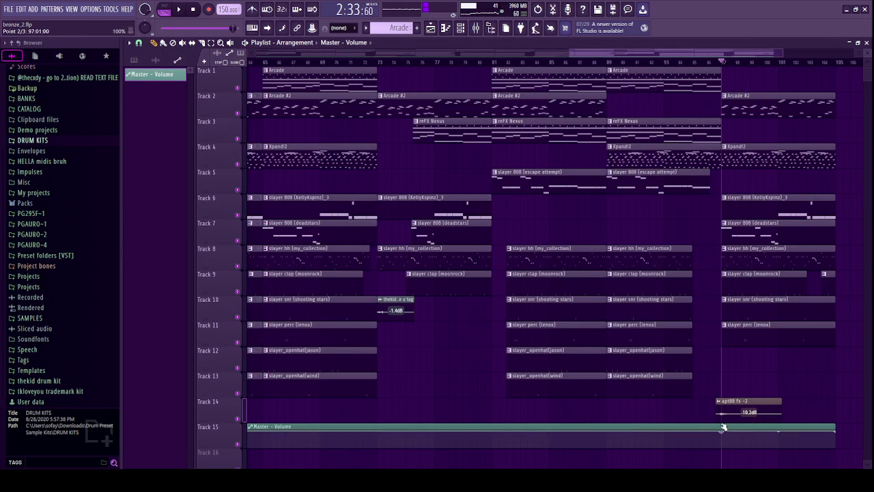
{"action": "left_click_drag", "start_coordinate": [831, 435], "coordinate": [838, 453]}
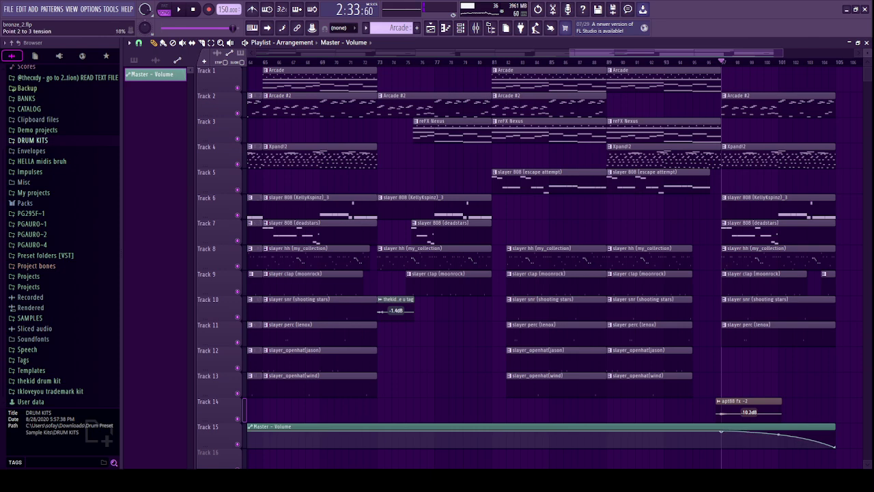
{"action": "scroll", "coordinate": [812, 387], "scroll_direction": "down", "scroll_amount": 4}
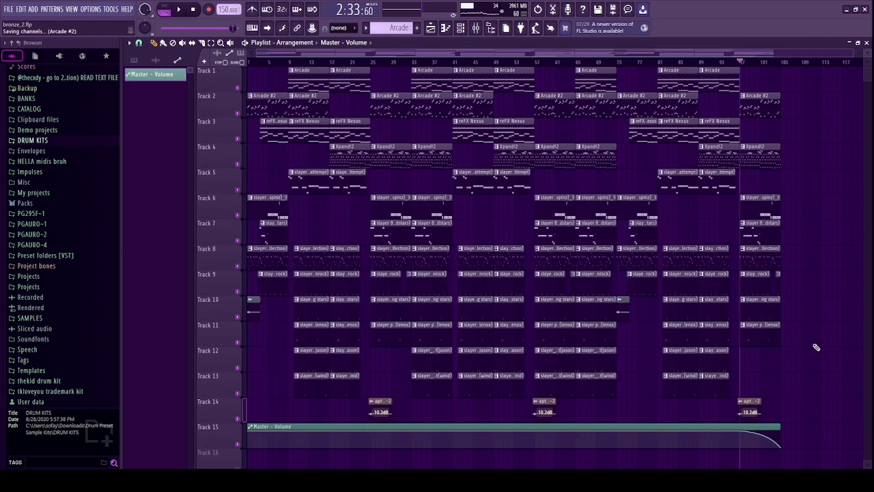
{"action": "key", "text": "space"}
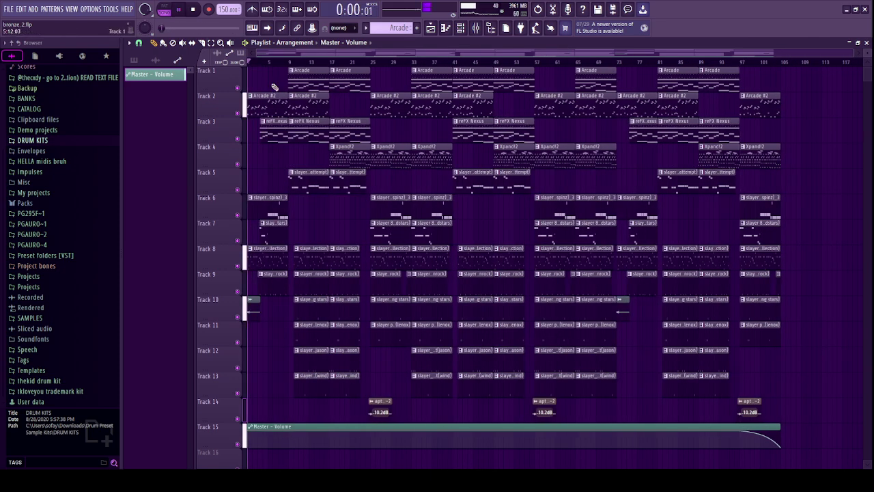
Add Fruity NoteBook to the Master mixer track with the text "THANK YOU SM FOR WATCHING HOPE YOU ENJOYED!!!!!!" and enlarge its window.
{"action": "key", "text": "F9"}
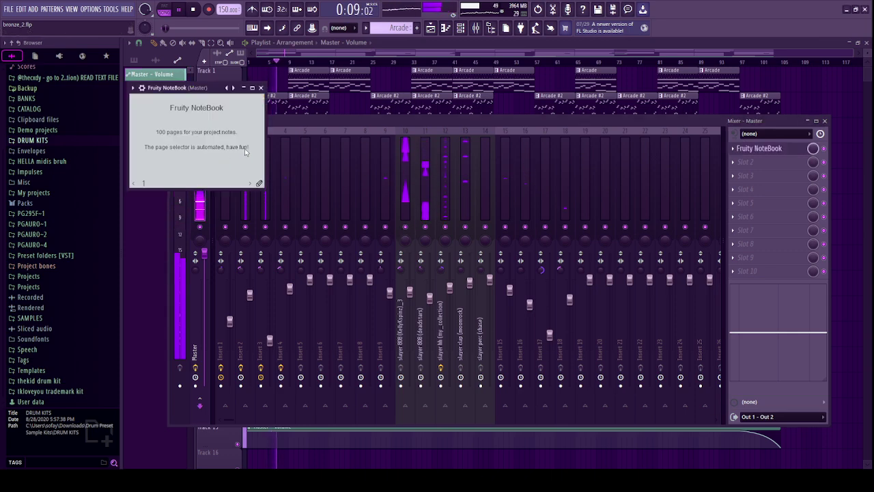
{"action": "left_click_drag", "start_coordinate": [244, 148], "coordinate": [133, 99]}
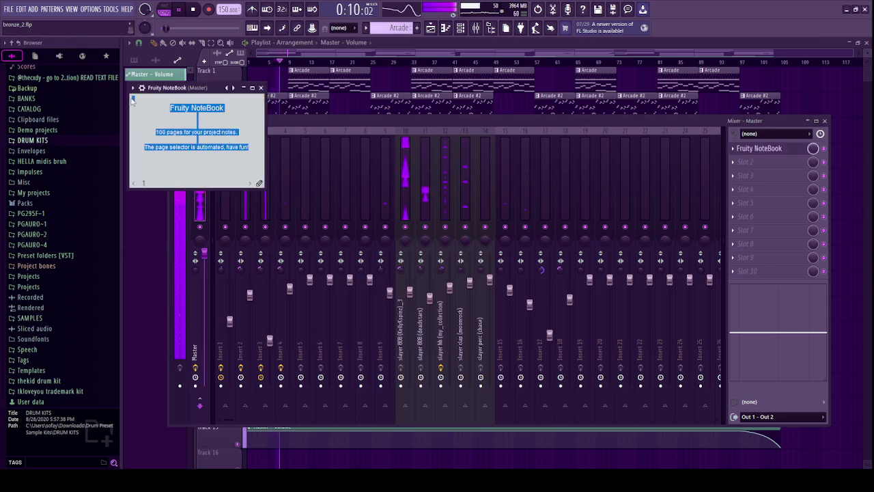
{"action": "type", "text": "THANK YOU SM"}
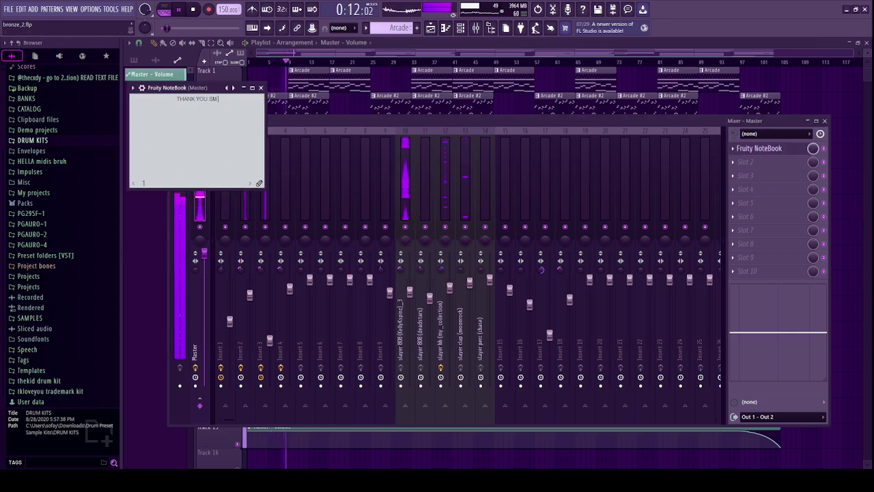
{"action": "type", "text": " FOR WATCHING"}
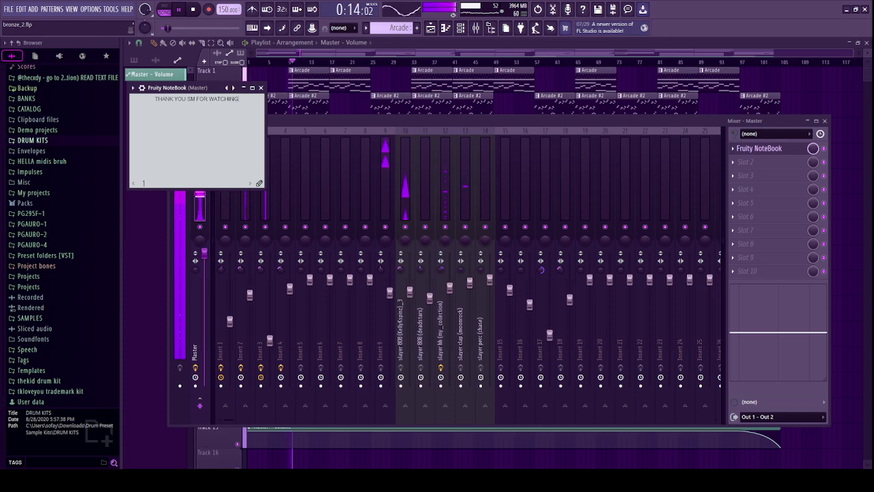
{"action": "type", "text": " HOP"}
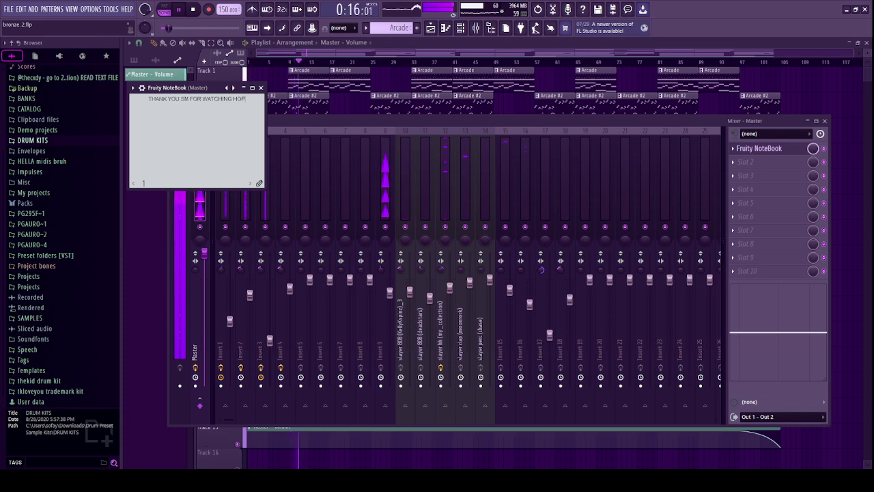
{"action": "type", "text": "E YOU ENJOYED!!!!!"}
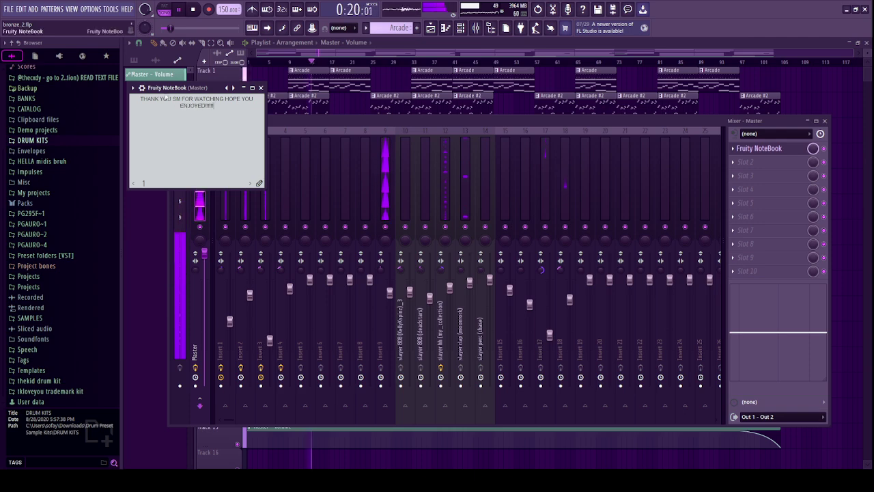
{"action": "left_click_drag", "start_coordinate": [191, 91], "coordinate": [270, 139]}
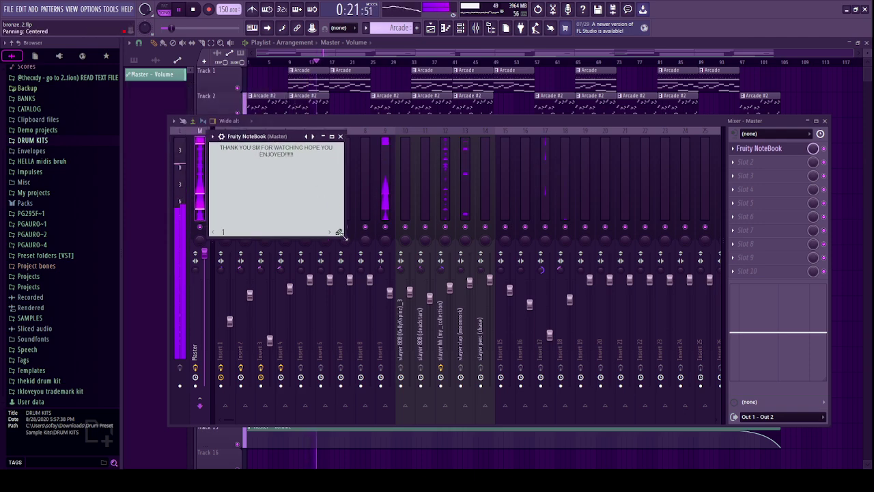
{"action": "left_click_drag", "start_coordinate": [343, 235], "coordinate": [654, 347]}
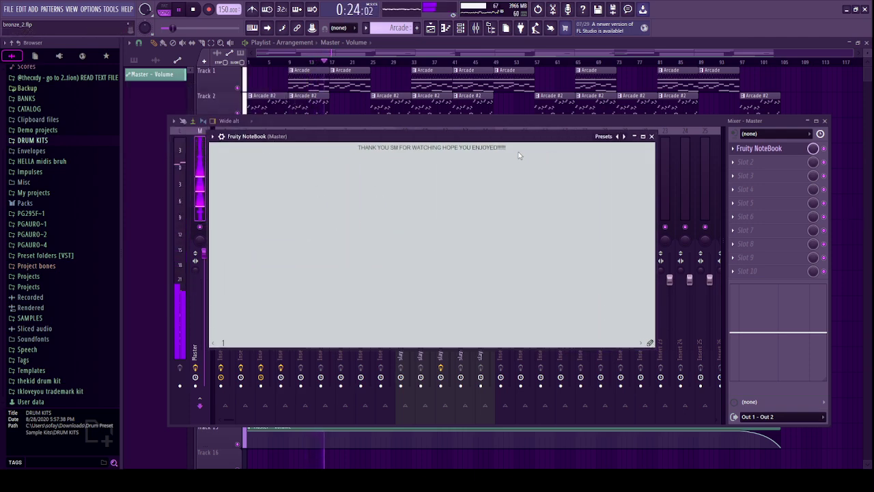